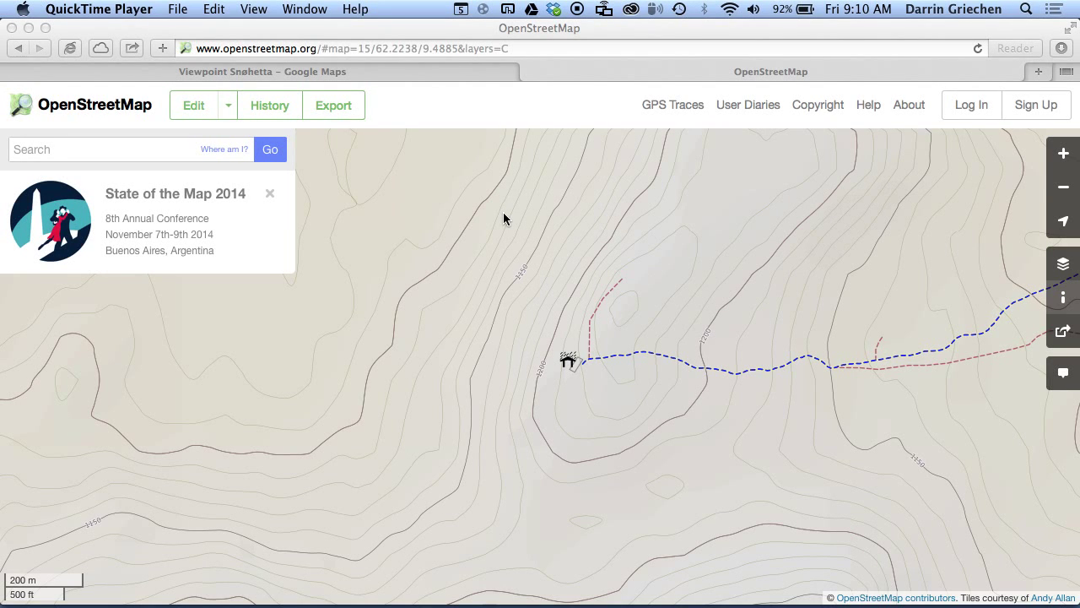
Bring the Viewpoint Snøhetta Google Maps tab to the front
left_click(386, 71)
Open the Viewpoint Snøhetta place details in Google Maps
left_click(386, 70)
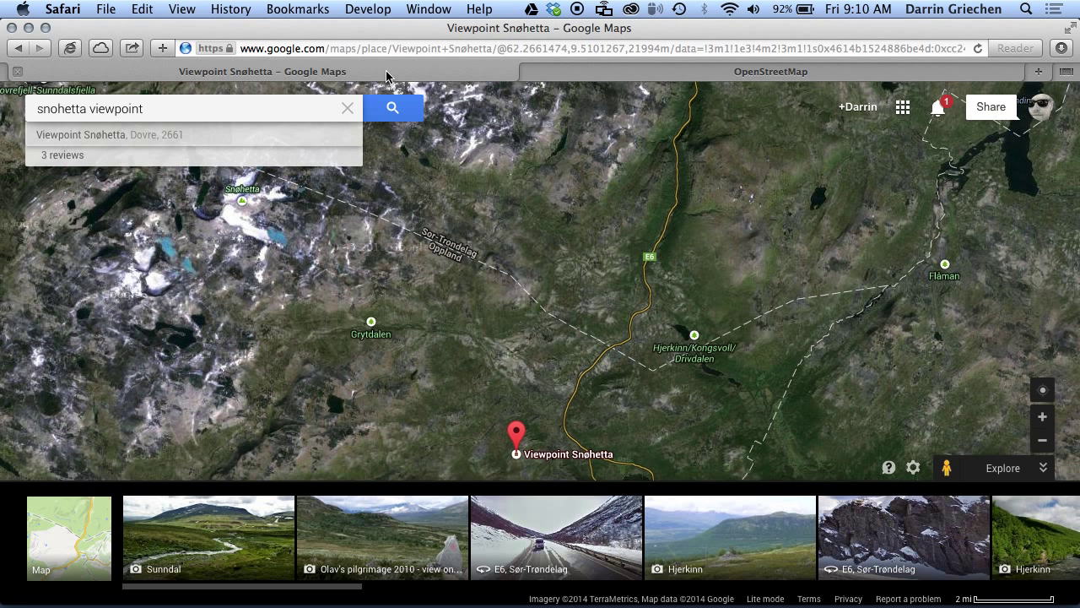
left_click(178, 110)
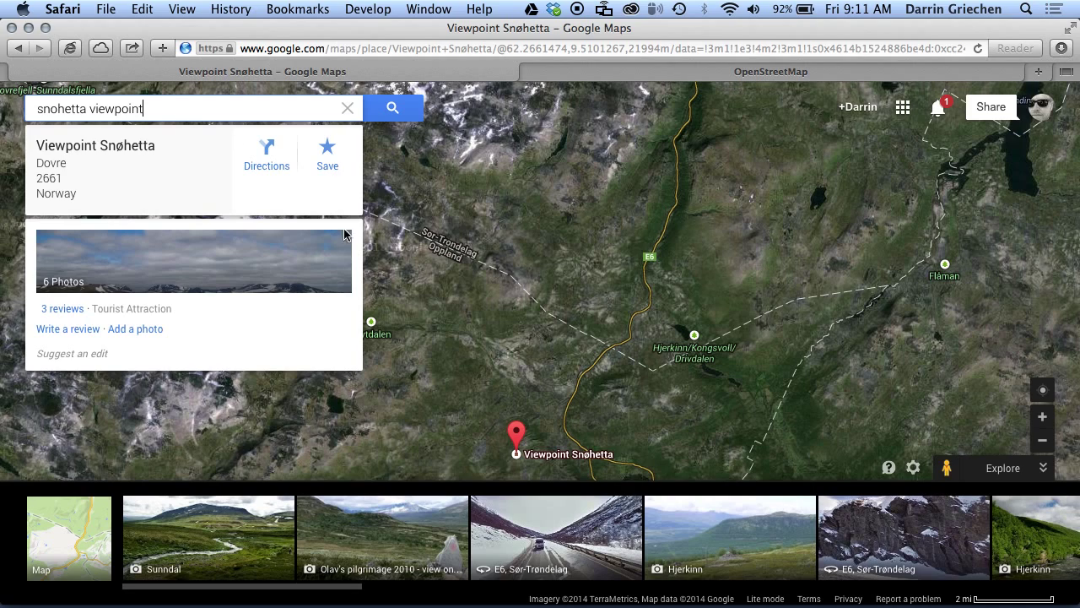
left_click(599, 73)
left_click(447, 73)
Collapse the place details and hide the nearby photos strip, then show the OpenStreetMap contour map
left_click(148, 108)
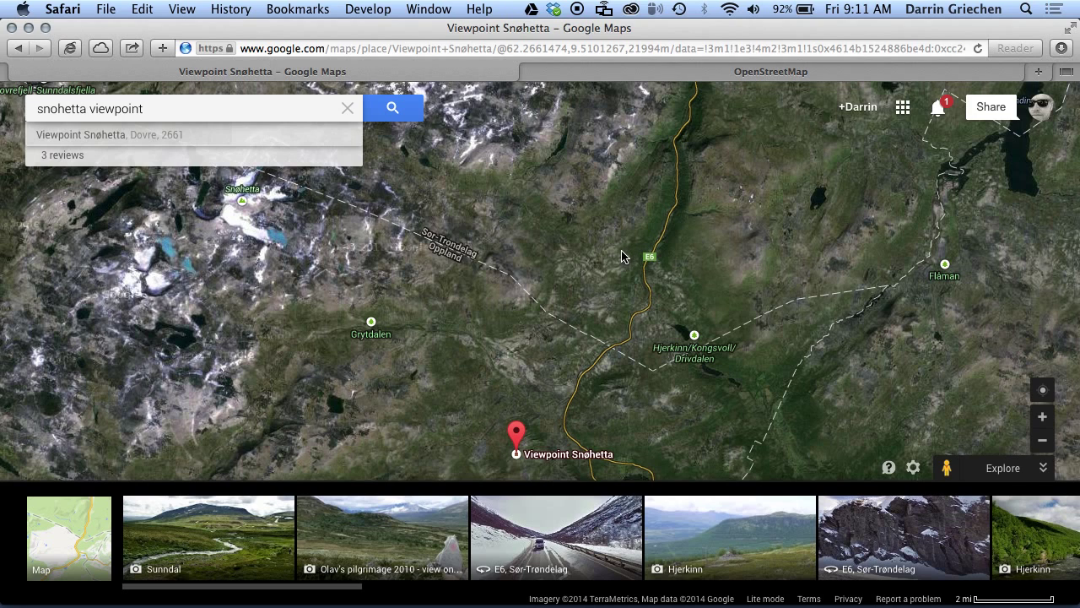
left_click(1043, 469)
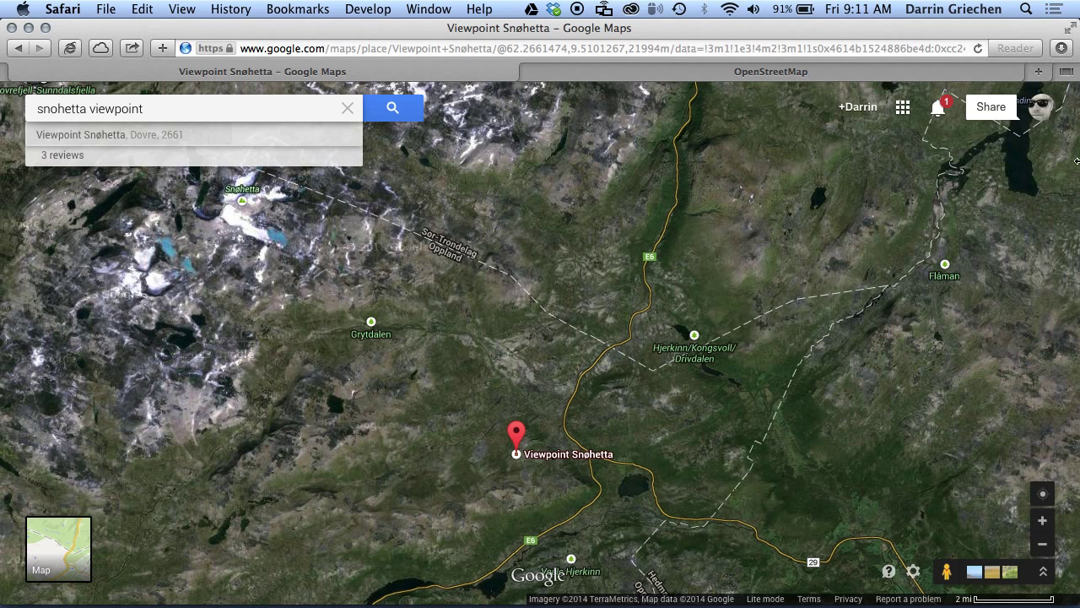
left_click(777, 76)
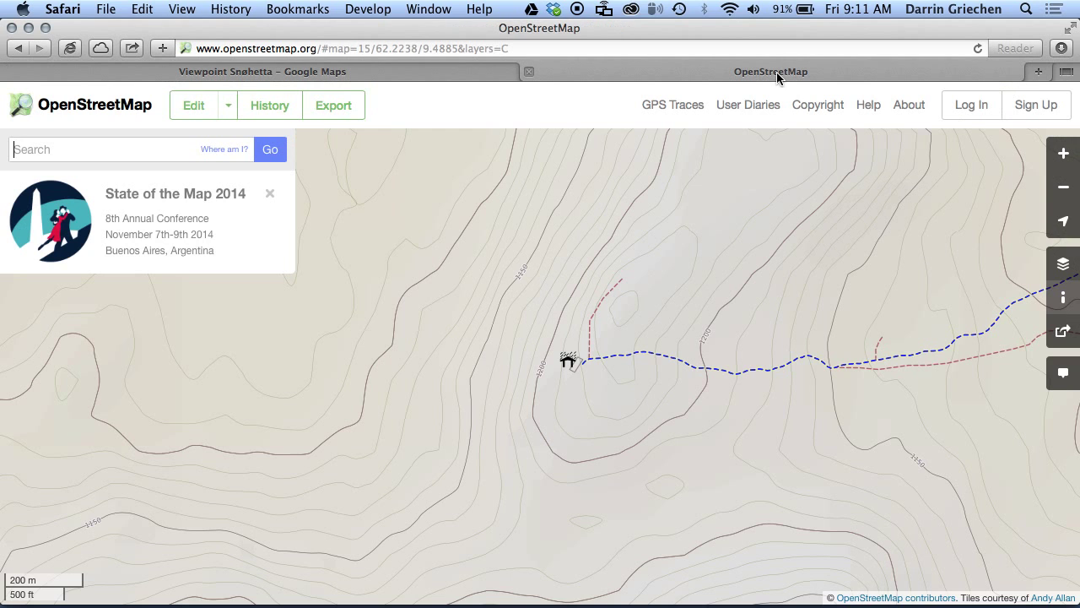
Confirm Cycle Map is the active OpenStreetMap layer, then return to the Google Maps satellite view
left_click(1063, 268)
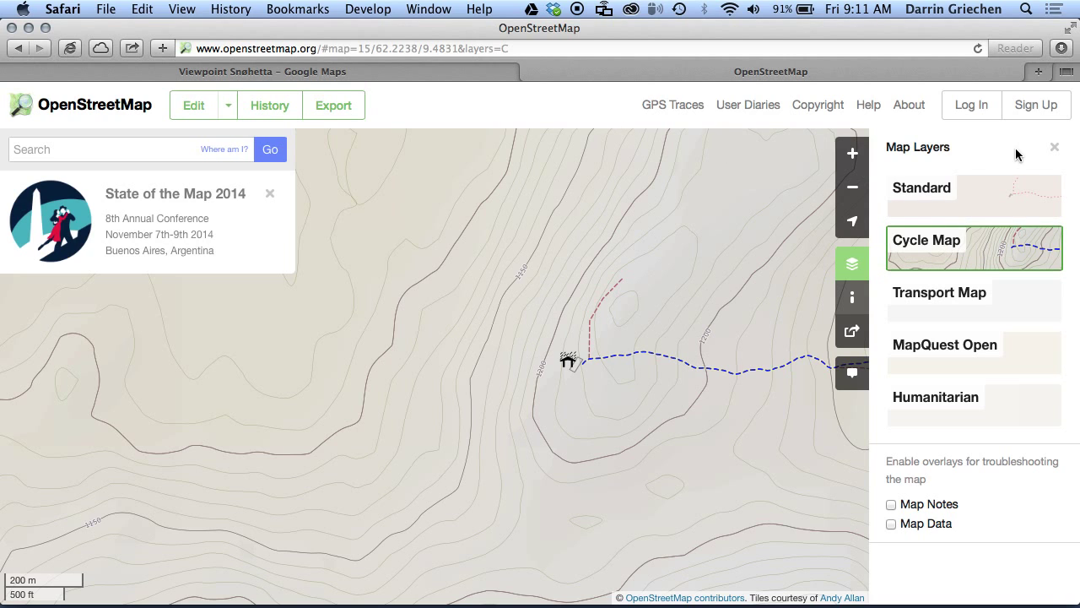
left_click(1054, 147)
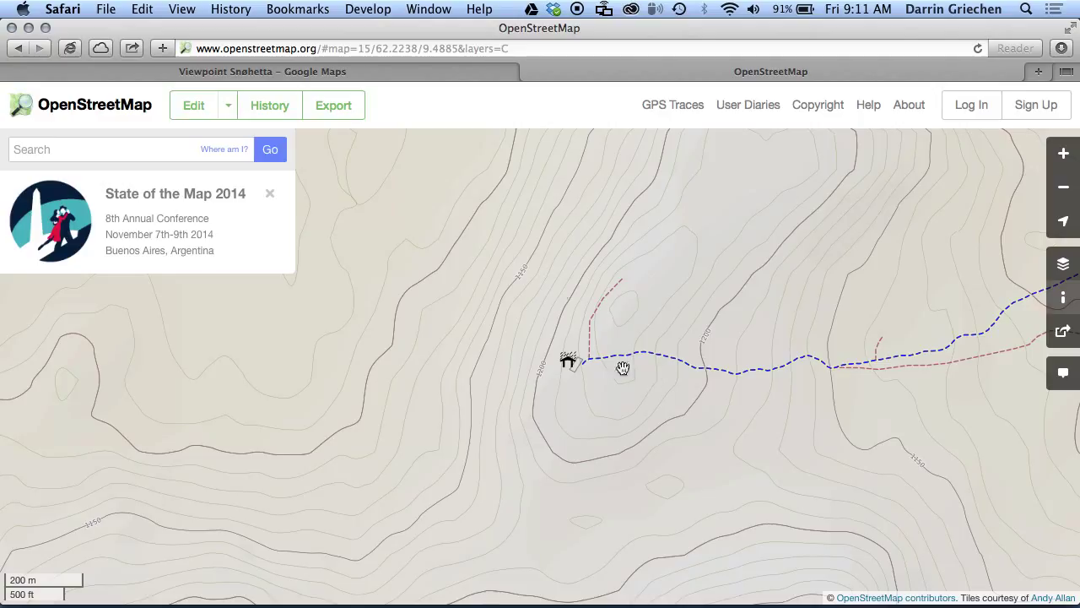
left_click(373, 78)
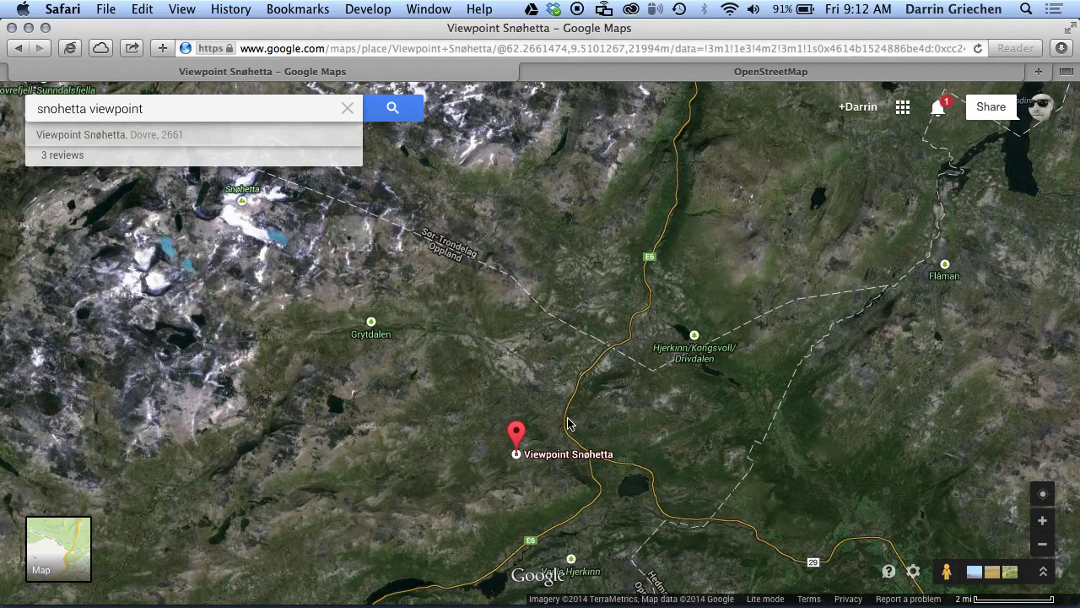
Zoom in around Viewpoint Snøhetta, dismiss the Hjerkinn location card, and centre the area
left_click(616, 368)
scroll(538, 447, "up", 3)
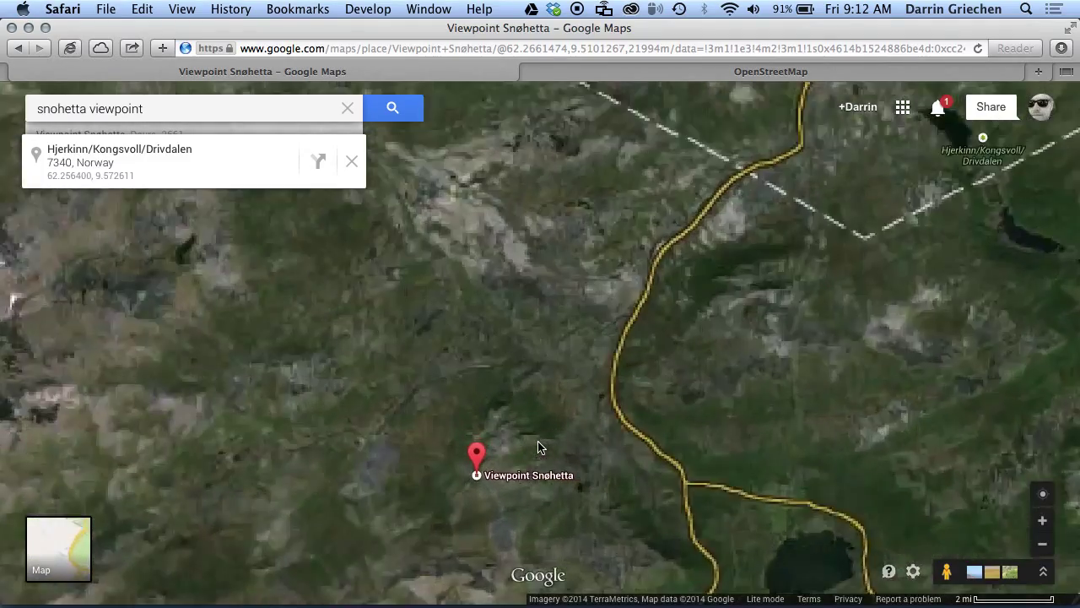
scroll(538, 447, "up", 3)
left_click(535, 441)
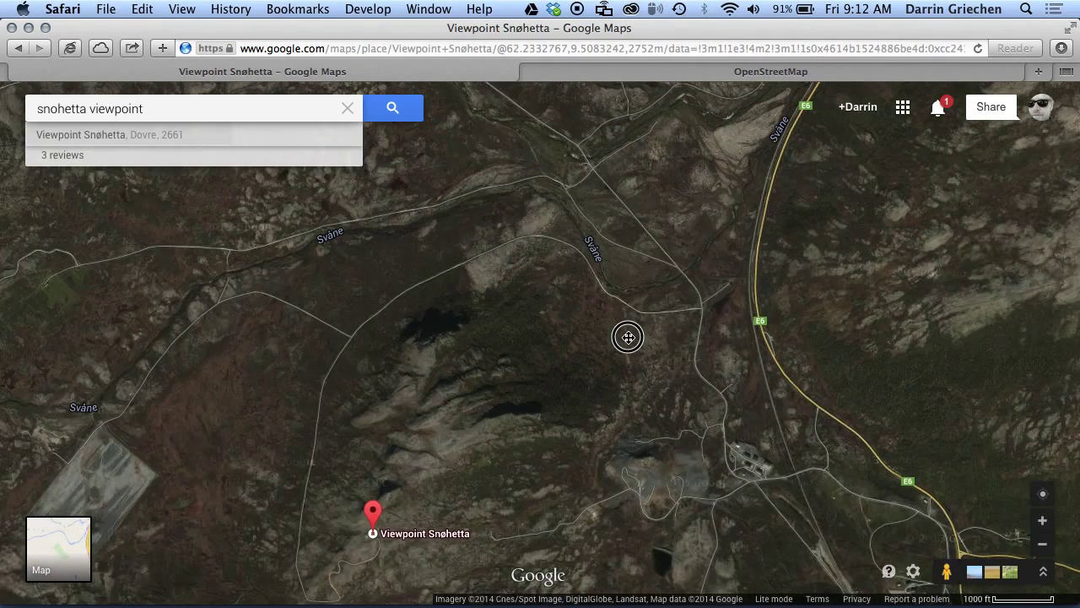
left_click_drag(465, 448, 524, 355)
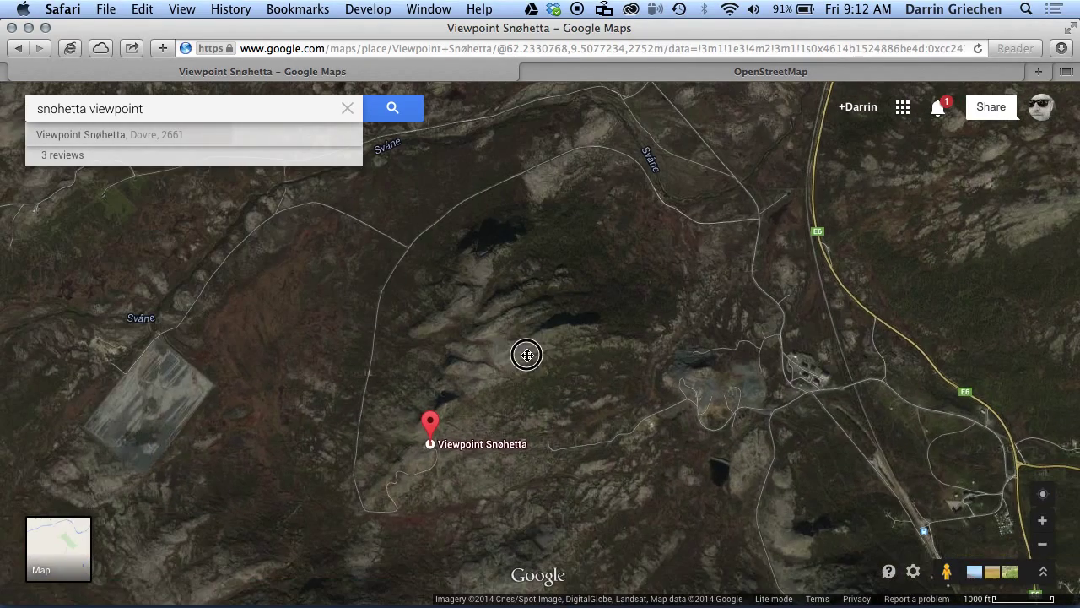
Toggle between satellite imagery and the road map several times, ending on the road map
left_click(59, 552)
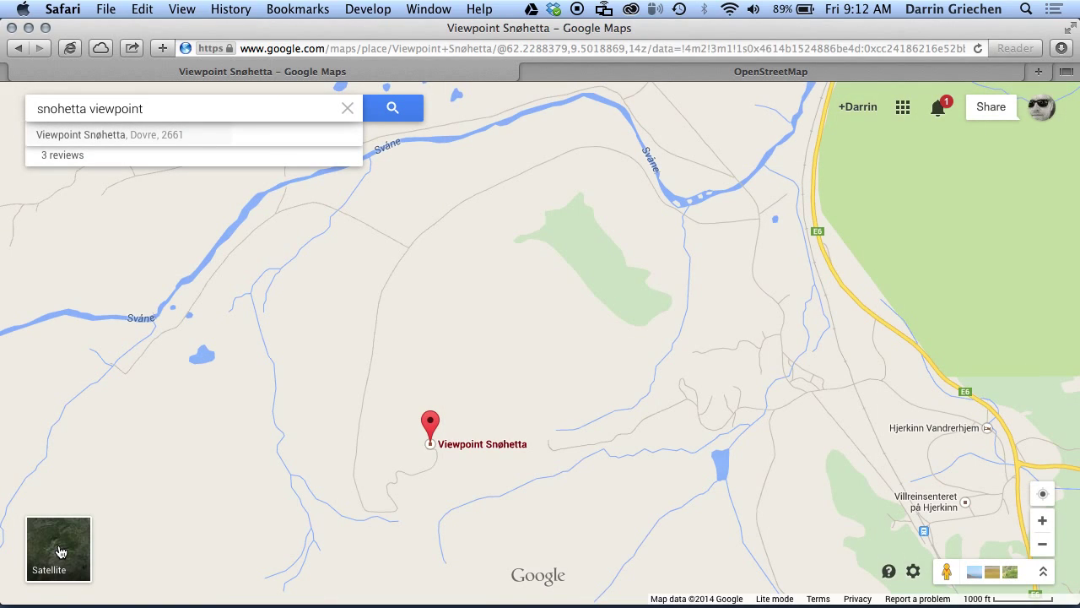
left_click(60, 552)
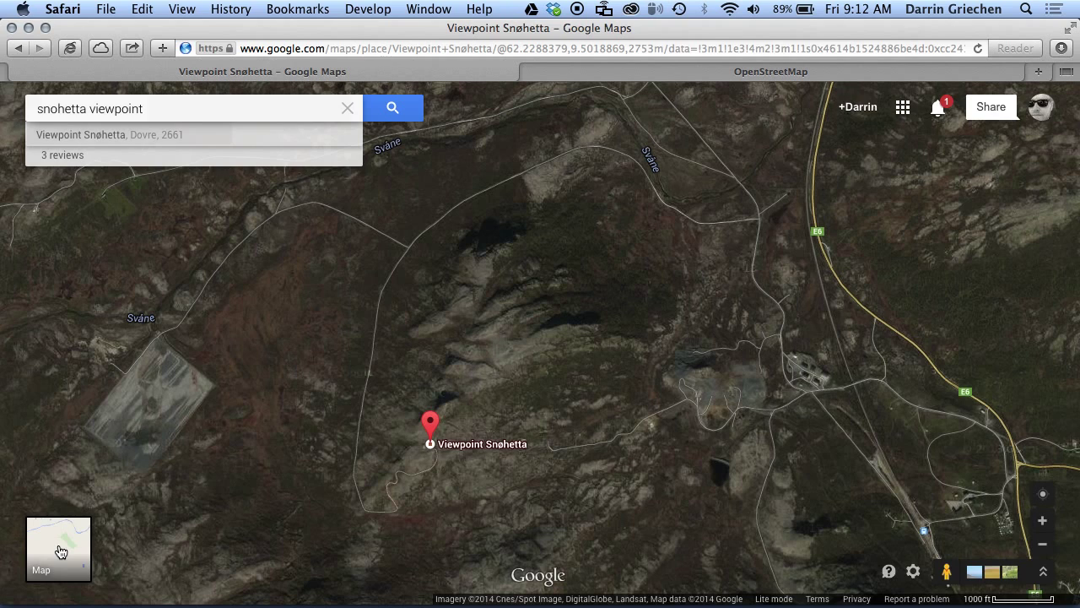
left_click(60, 552)
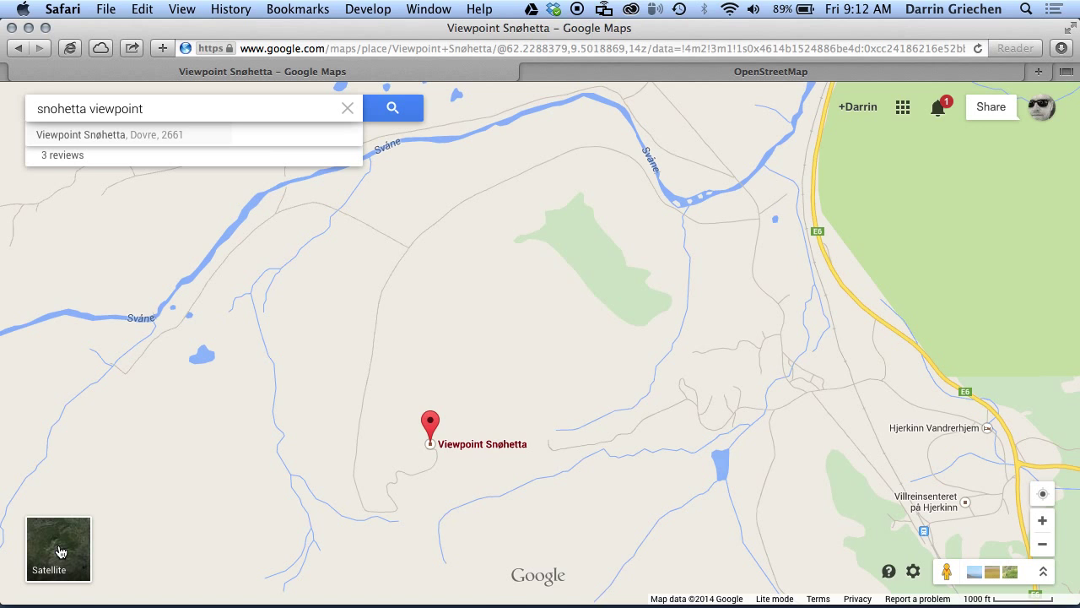
left_click(60, 552)
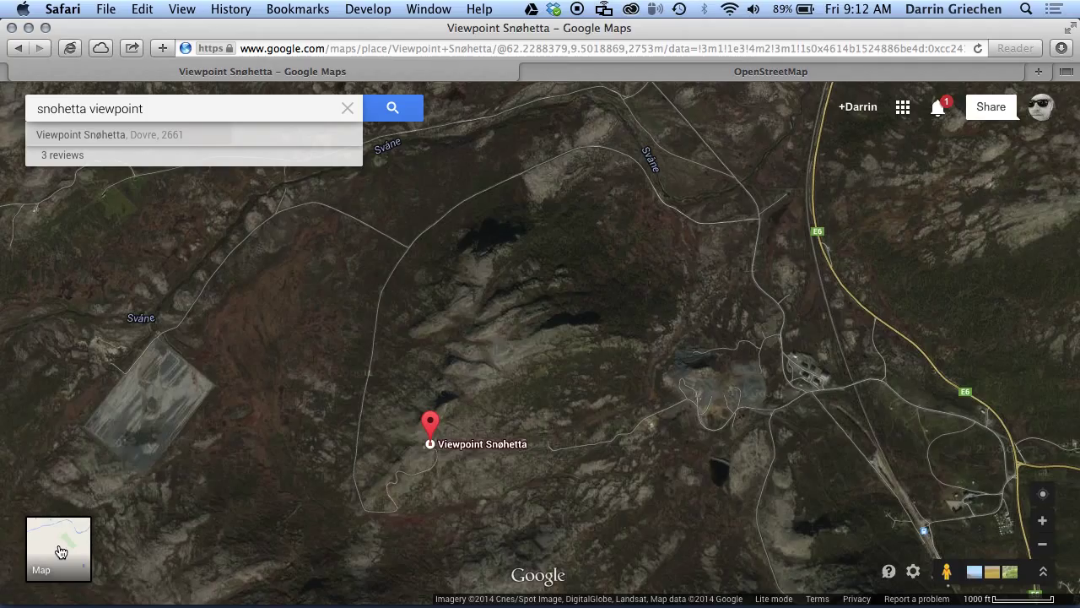
left_click(60, 552)
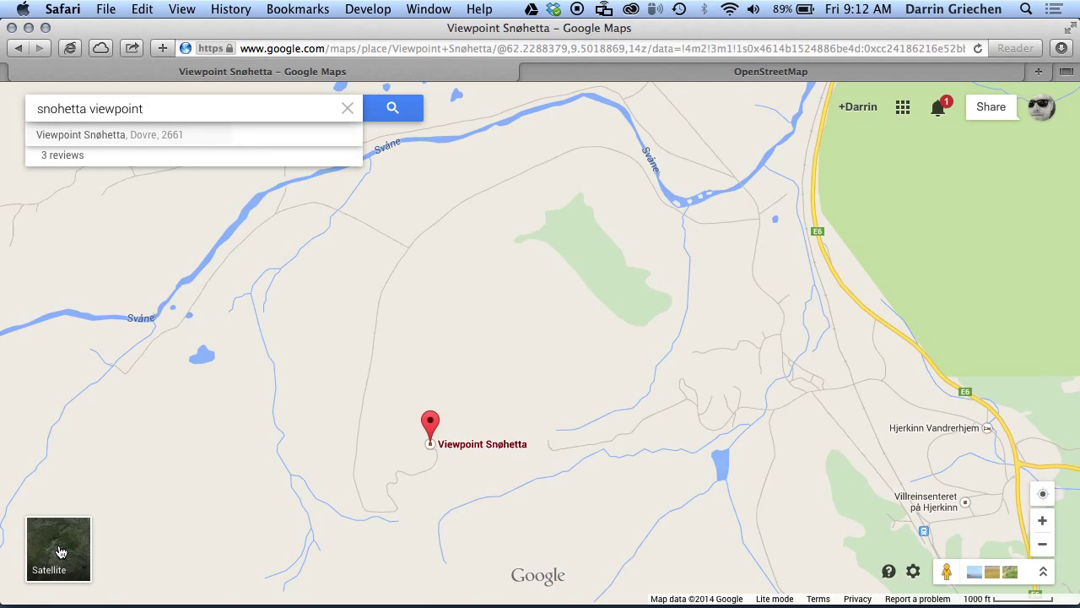
left_click(60, 552)
left_click(60, 551)
Switch to satellite imagery, zoom in on the viewpoint, then zoom out to the Dovrefjell region
left_click(76, 540)
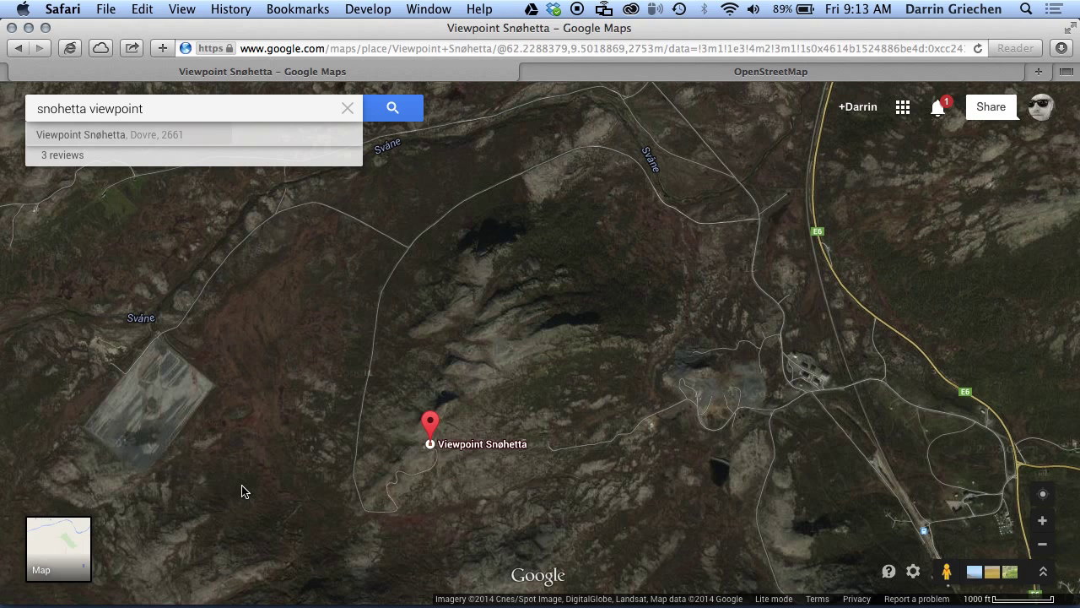
scroll(426, 470, "up", 5)
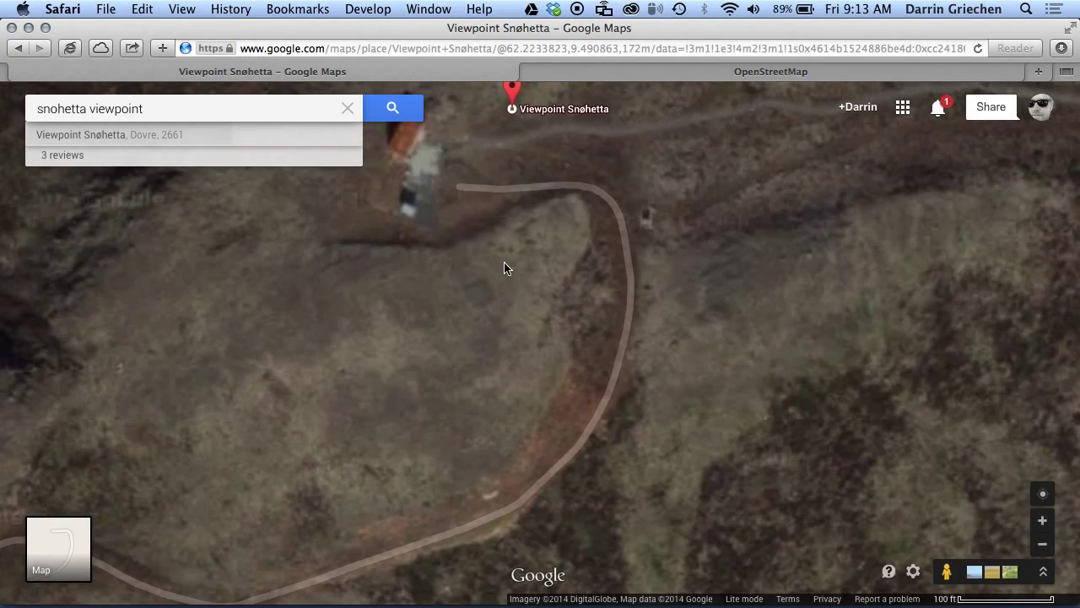
left_click_drag(504, 261, 540, 383)
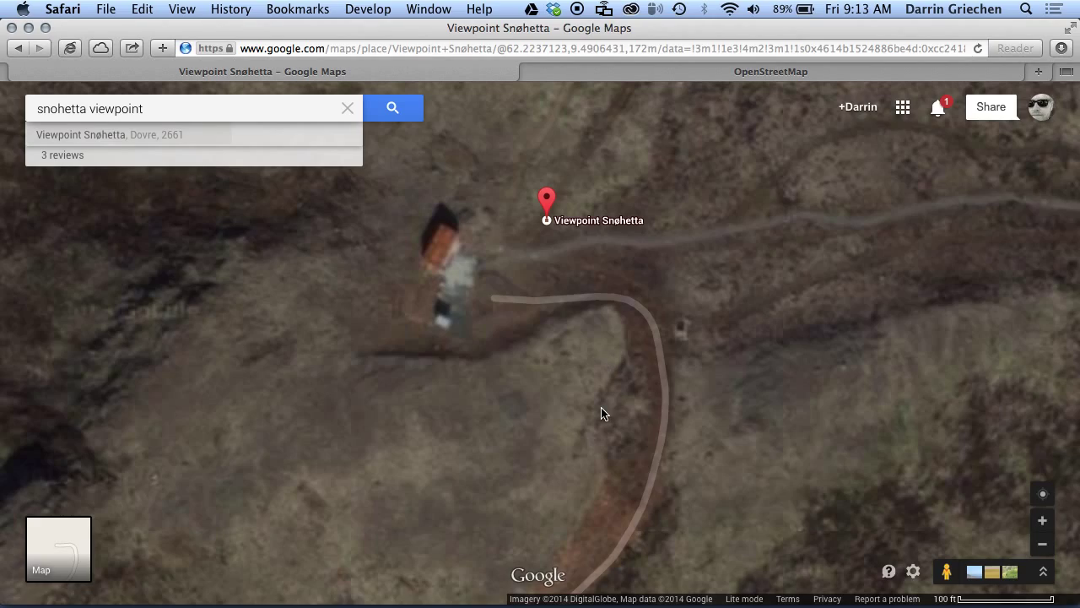
scroll(602, 411, "down", 2)
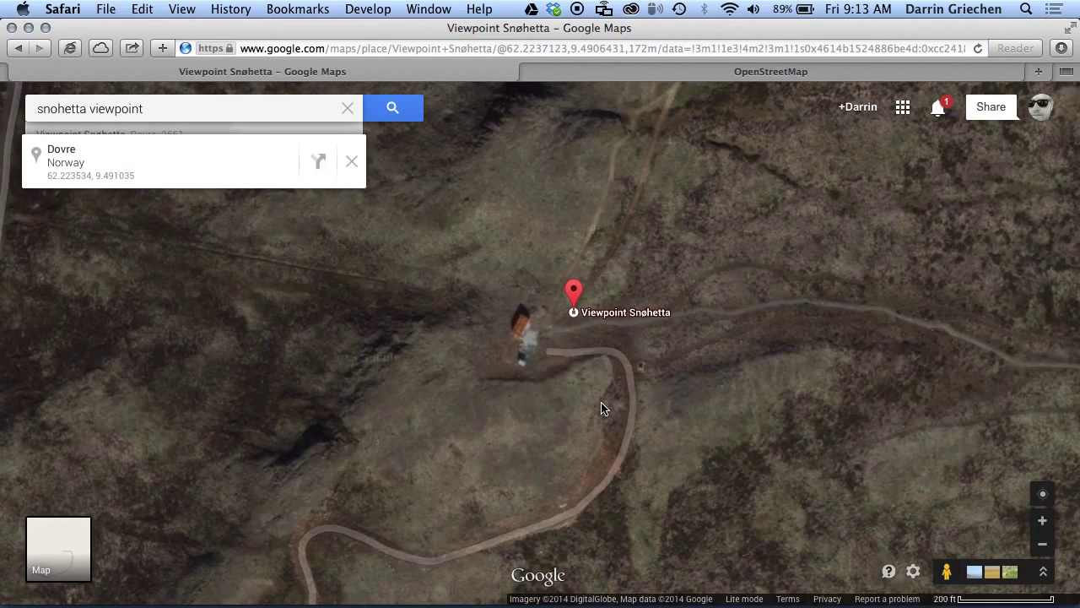
scroll(602, 409, "down", 1)
scroll(601, 409, "down", 1)
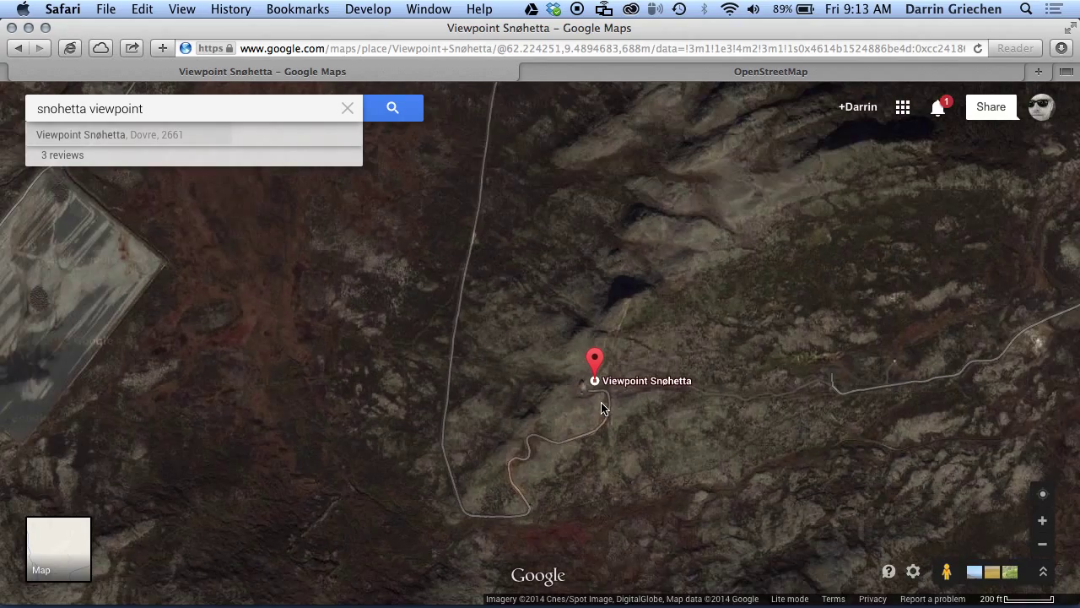
scroll(601, 410, "down", 2)
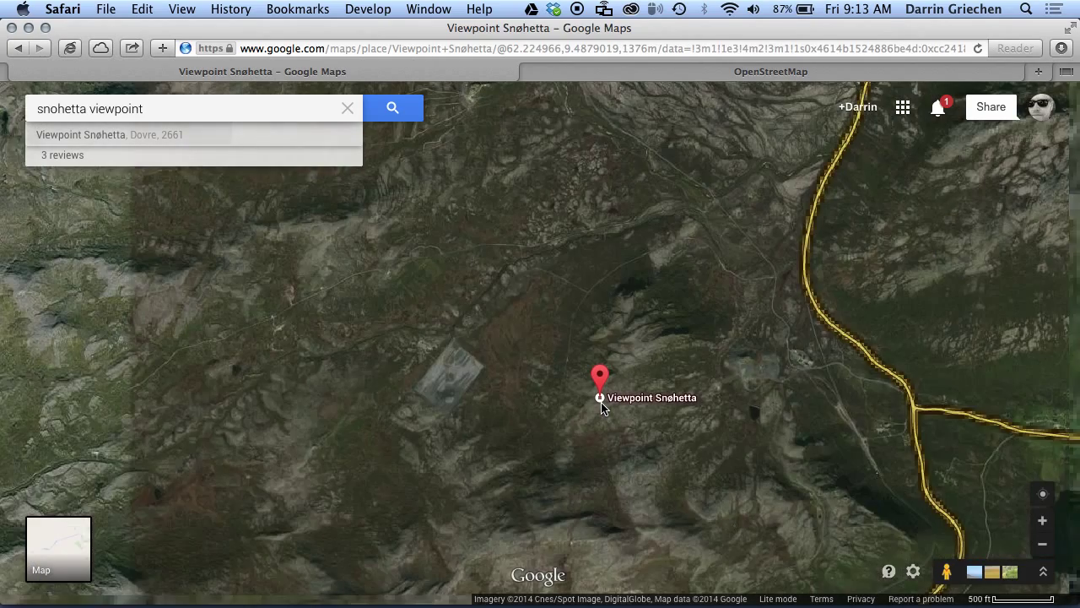
scroll(602, 410, "down", 3)
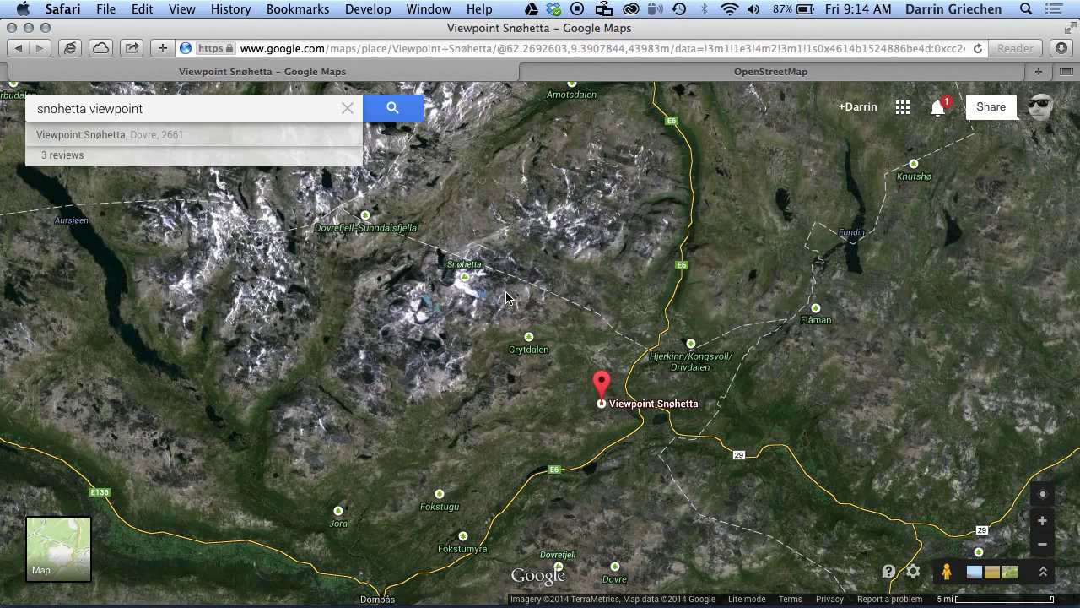
Zoom the satellite view and centre it on the viewpoint area
scroll(589, 416, "up", 2)
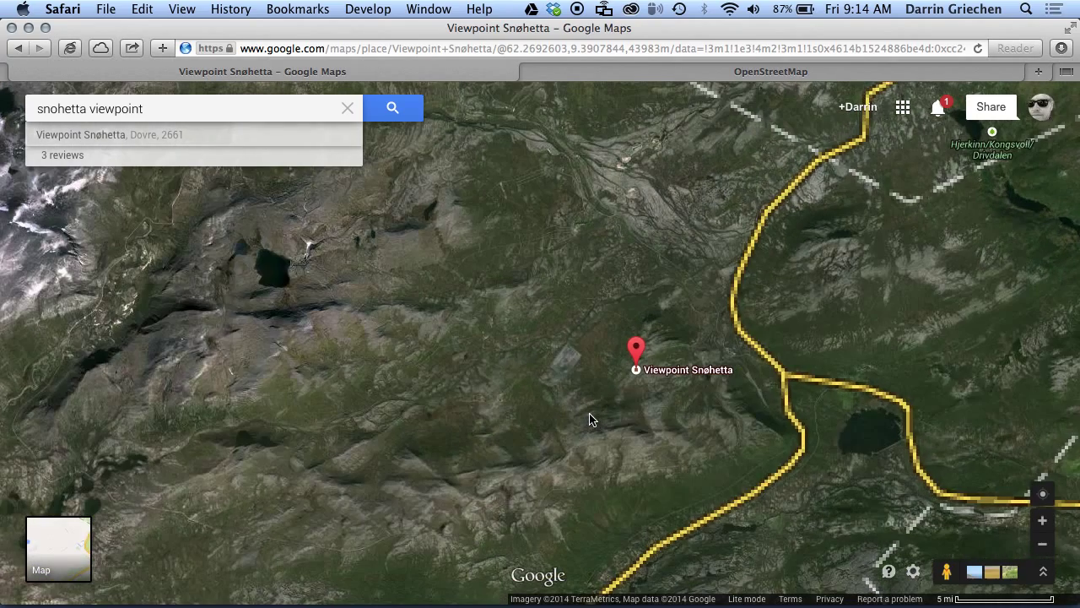
scroll(684, 406, "up", 2)
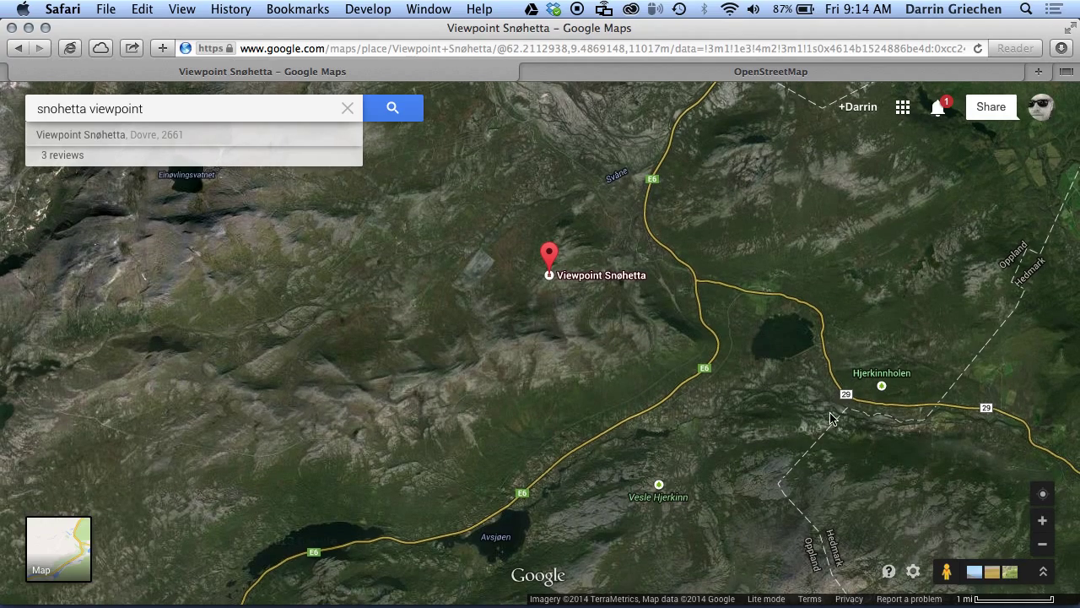
scroll(705, 373, "up", 2)
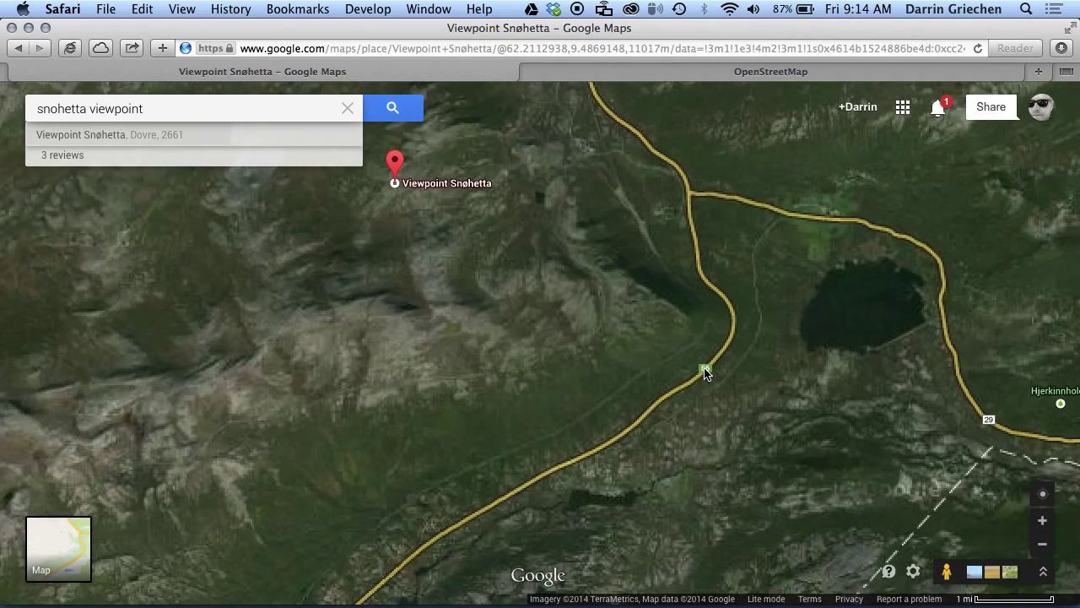
scroll(706, 373, "down", 3)
scroll(705, 373, "up", 2)
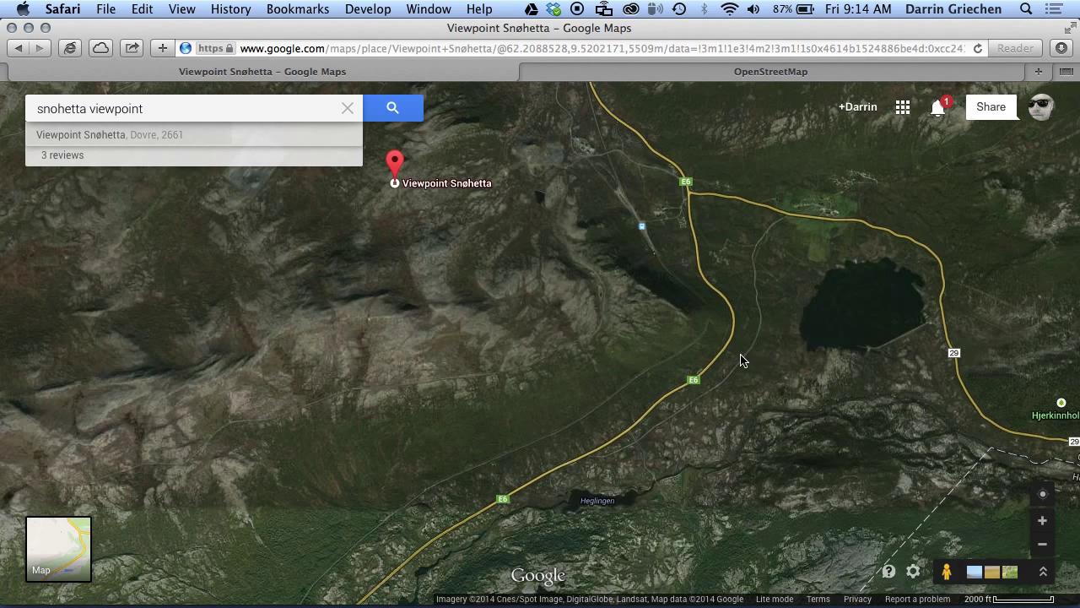
left_click_drag(509, 290, 534, 314)
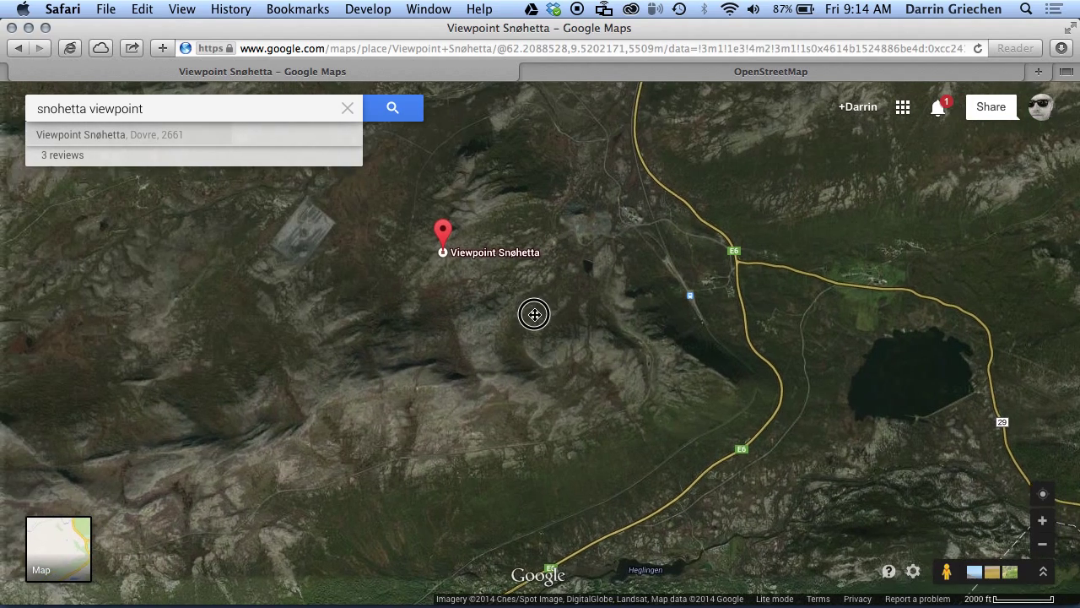
Bring the viewpoint and its access road into view, then zoom out to the fjord-coast view
scroll(450, 262, "up", 2)
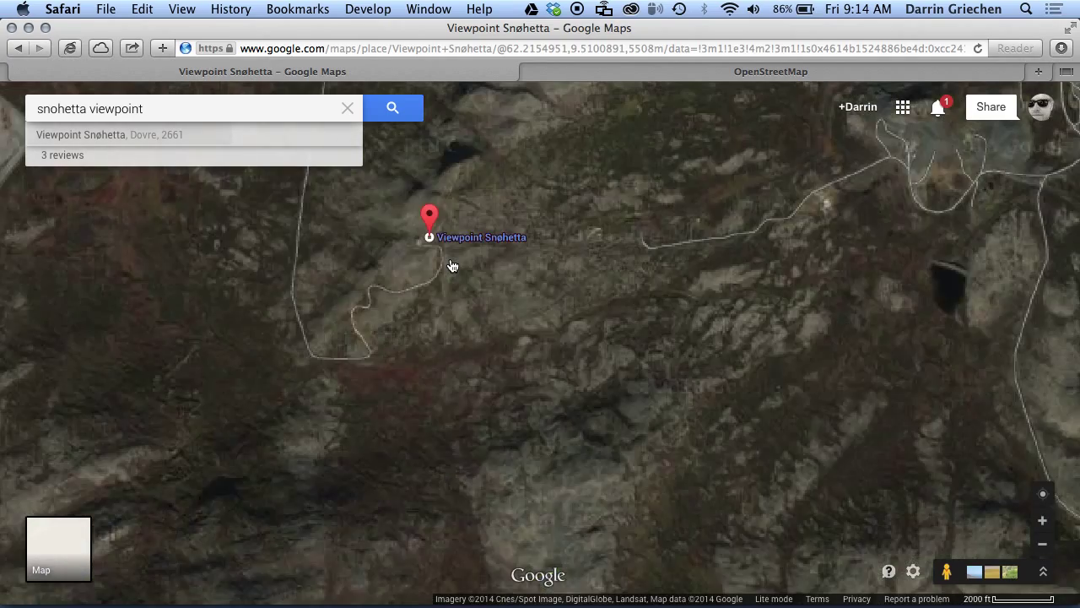
scroll(452, 266, "up", 3)
mouse_move(482, 345)
left_mouse_down()
mouse_move(567, 391)
mouse_move(633, 450)
mouse_move(718, 478)
left_mouse_up()
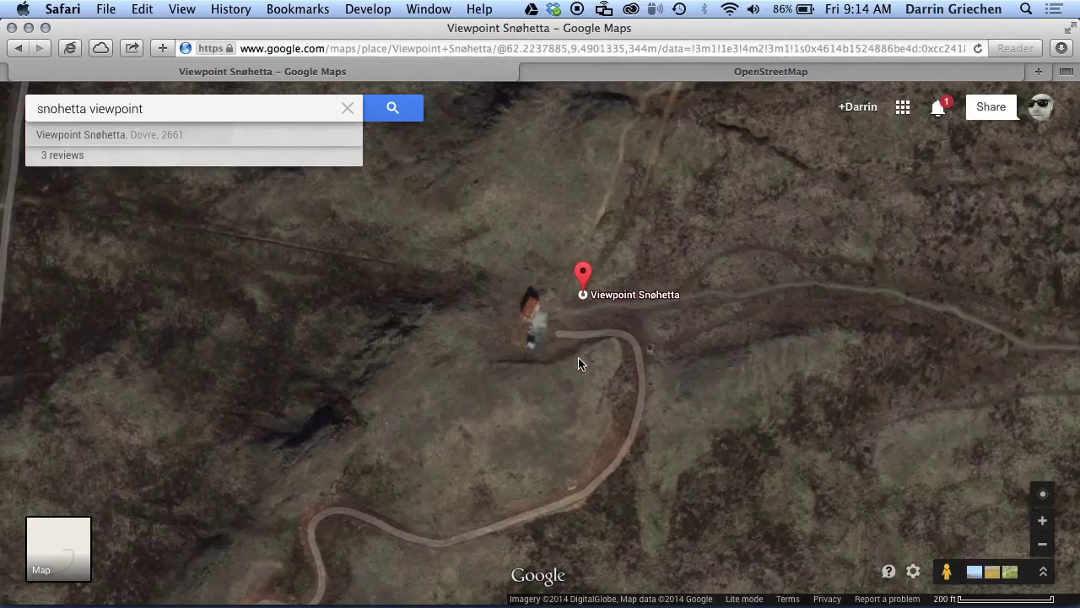
scroll(578, 363, "up", 2)
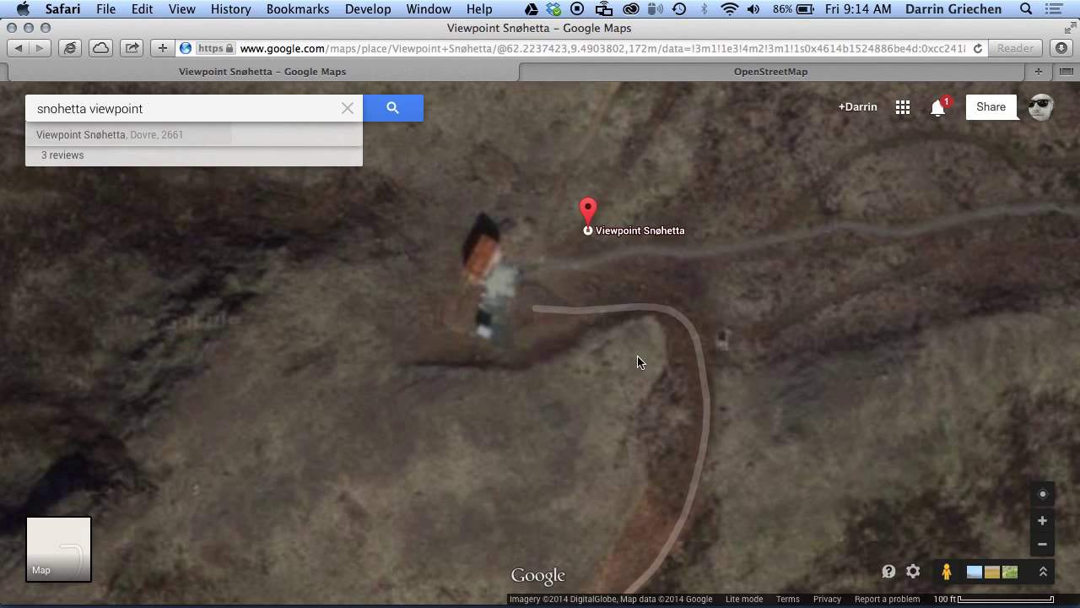
scroll(638, 361, "down", 5)
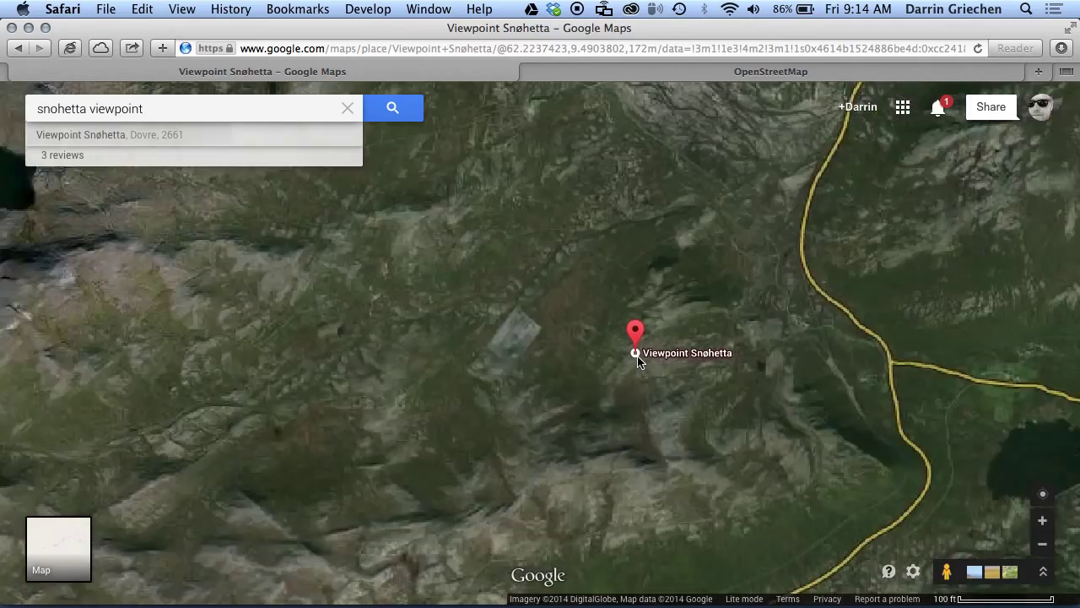
scroll(638, 361, "down", 6)
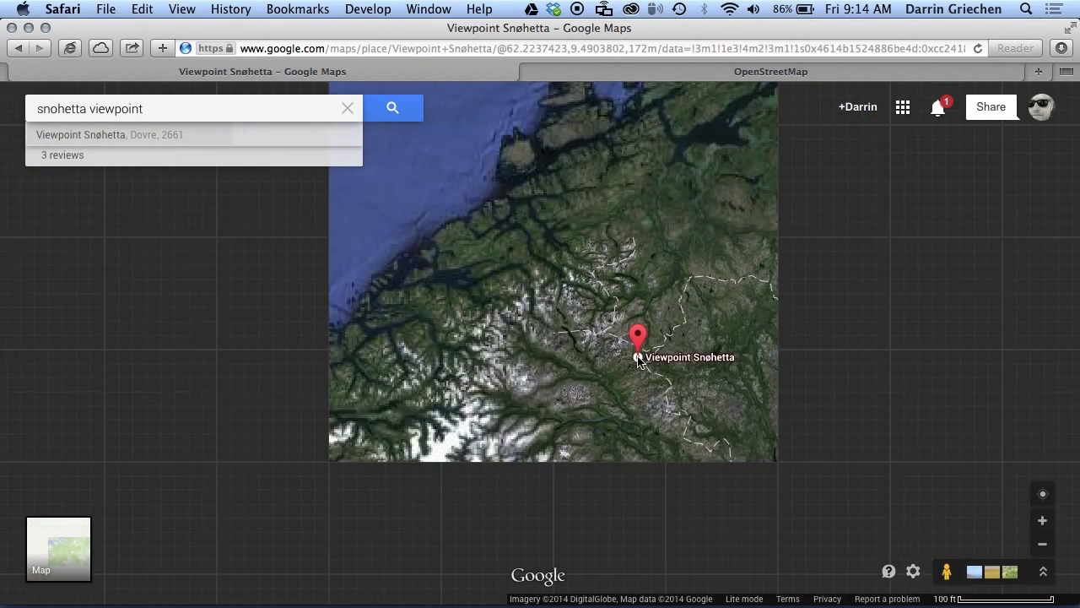
Zoom out and pan the satellite map so Scandinavia and the Snøhetta area are centred
scroll(638, 361, "down", 4)
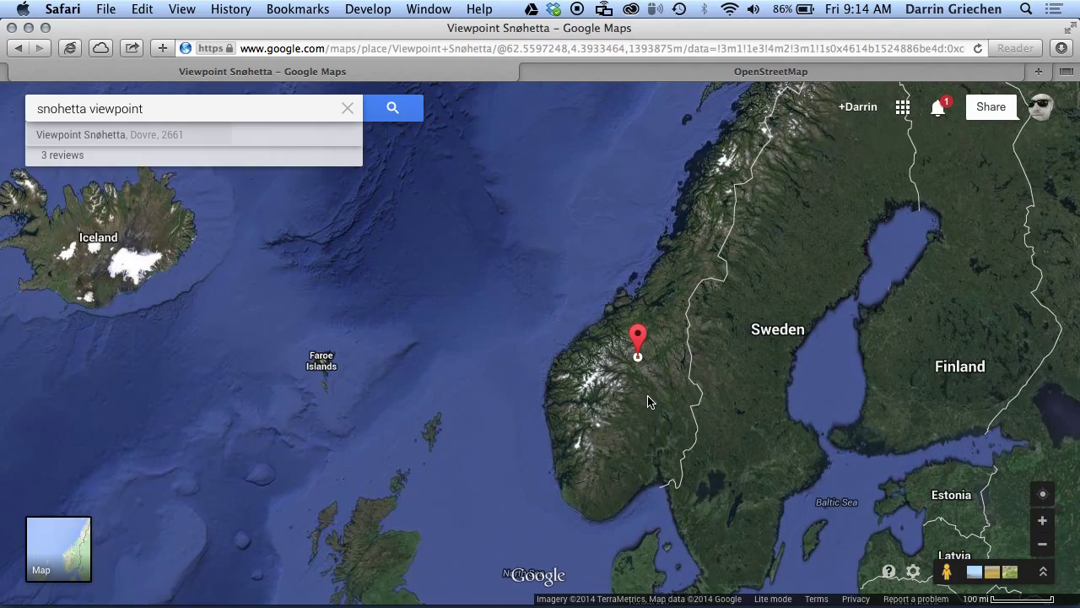
scroll(648, 402, "up", 5)
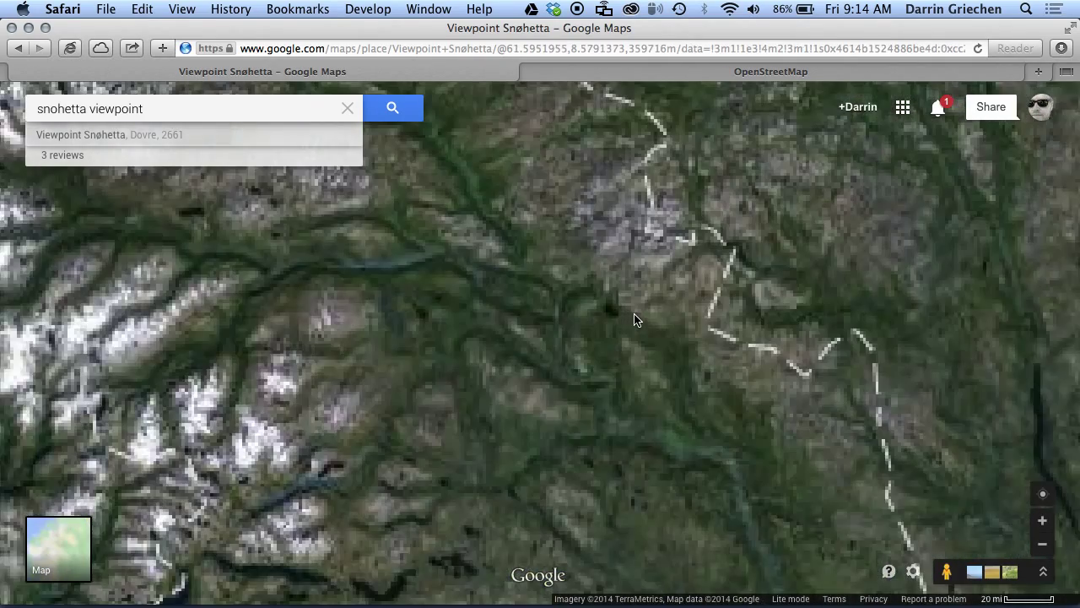
mouse_move(635, 318)
left_mouse_down()
mouse_move(672, 383)
mouse_move(698, 497)
left_mouse_up()
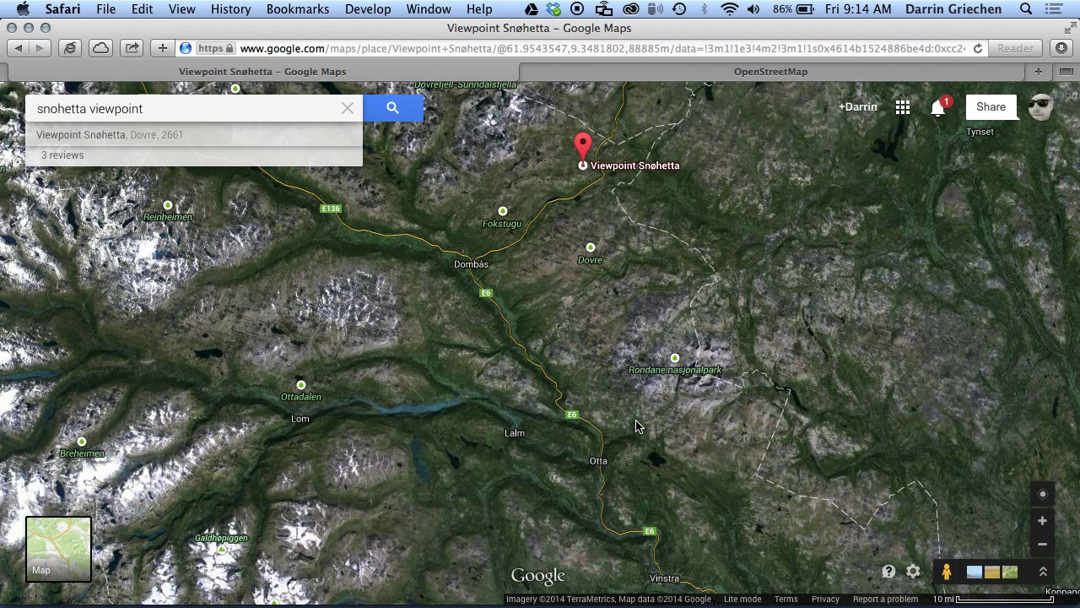
scroll(636, 426, "down", 5)
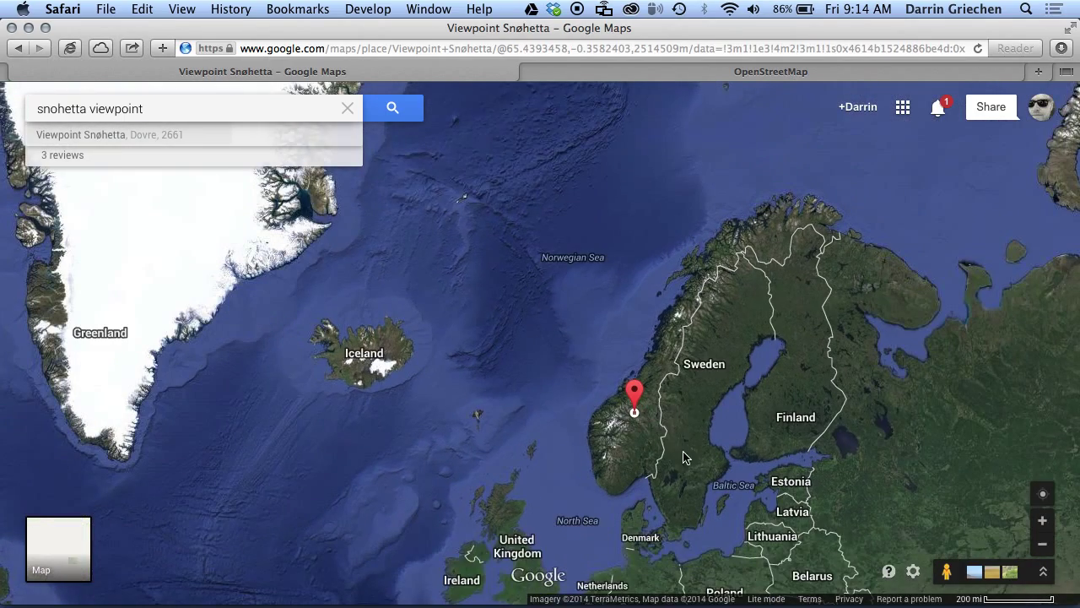
left_click_drag(648, 364, 553, 312)
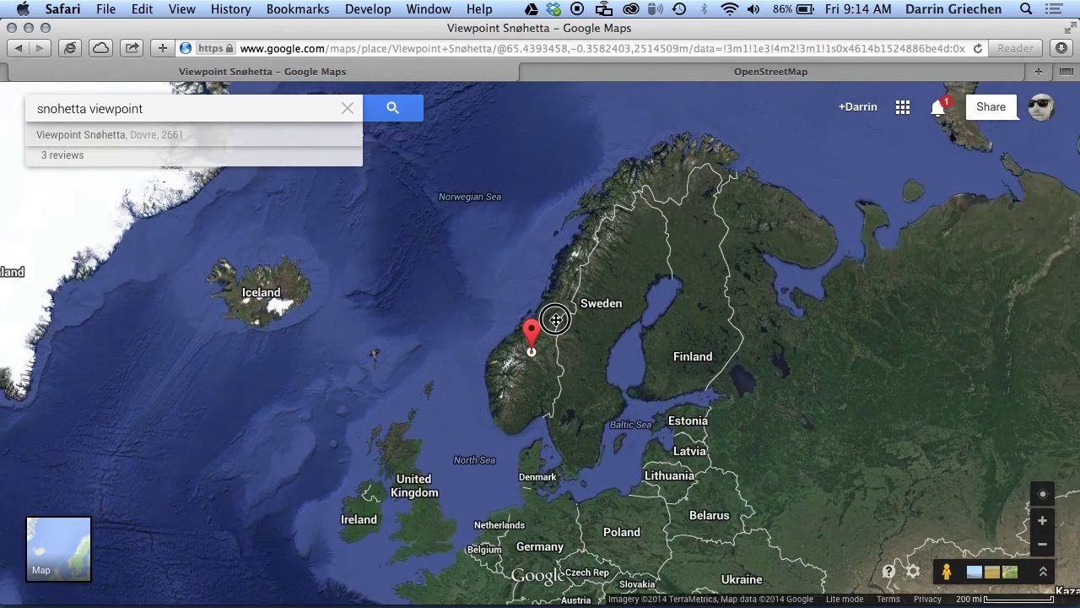
Zoom progressively back in toward Viewpoint Snøhetta
scroll(555, 323, "down", 3)
scroll(555, 323, "up", 3)
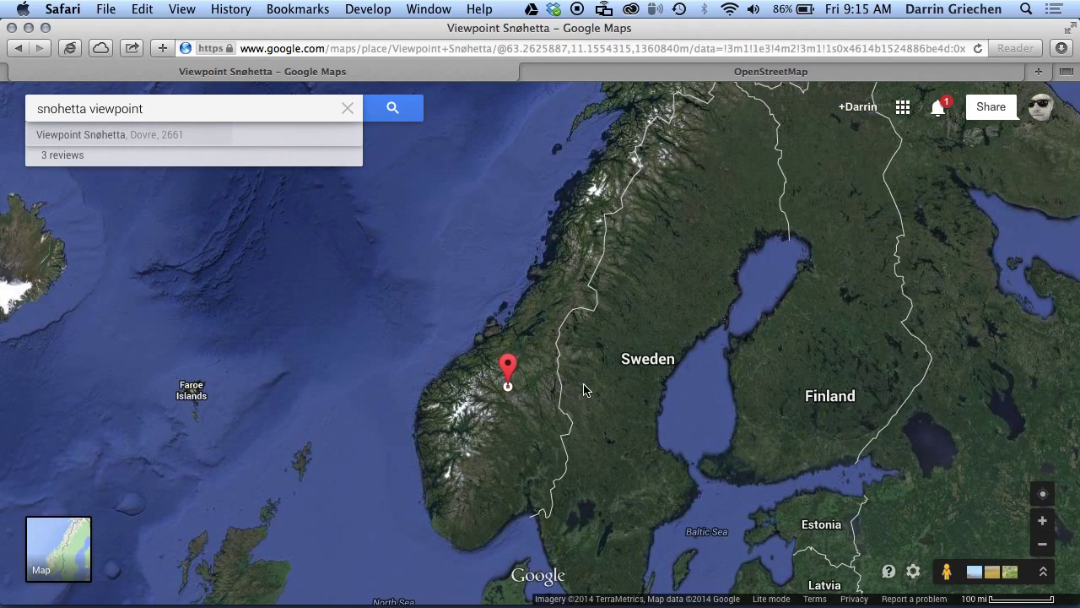
scroll(586, 390, "down", 3)
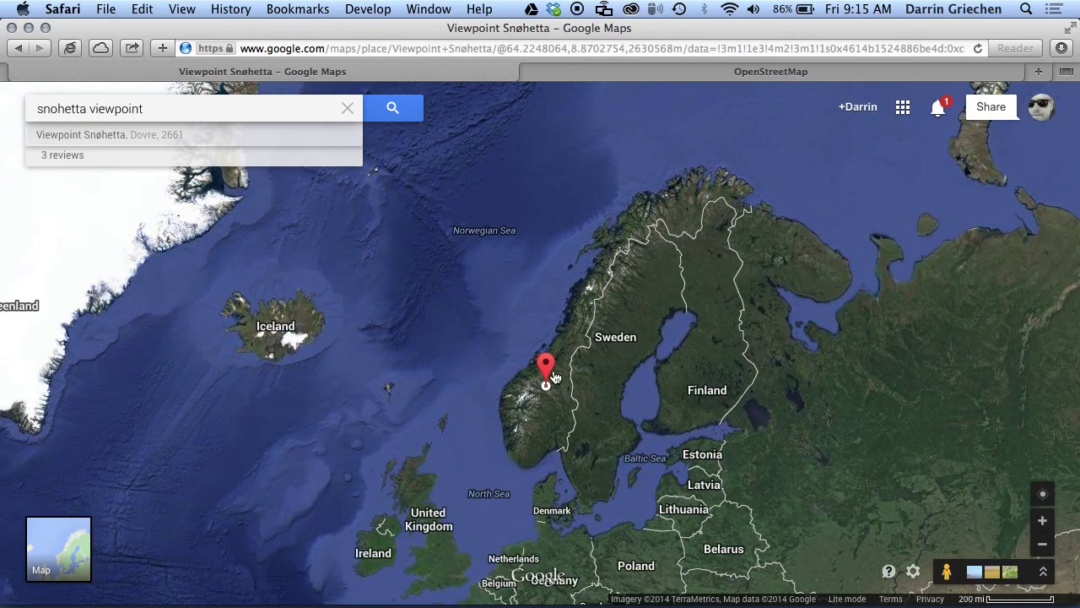
scroll(554, 375, "up", 3)
scroll(555, 375, "up", 5)
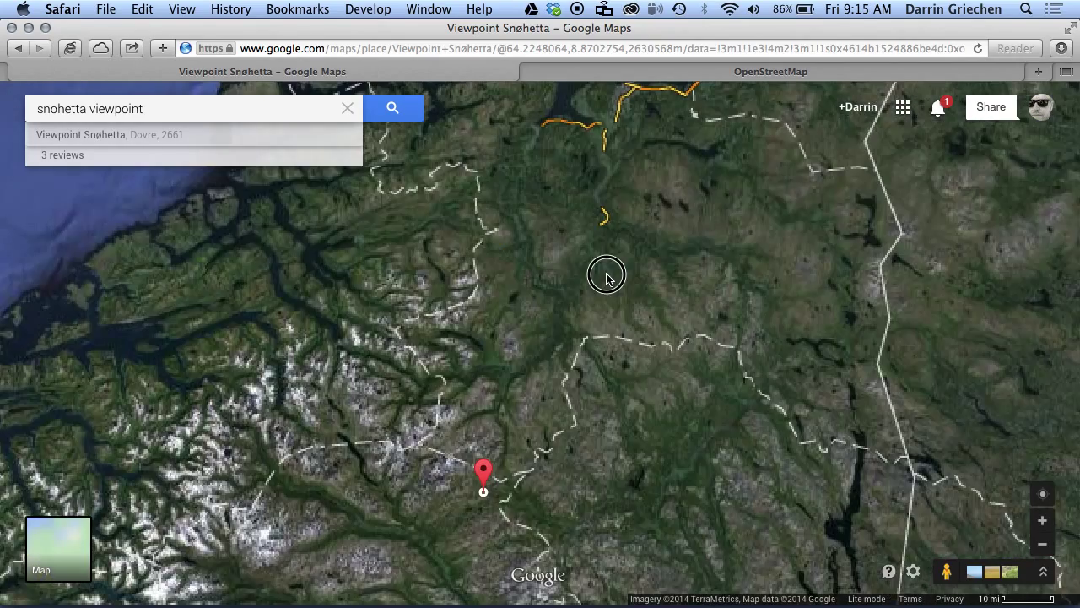
scroll(468, 487, "up", 2)
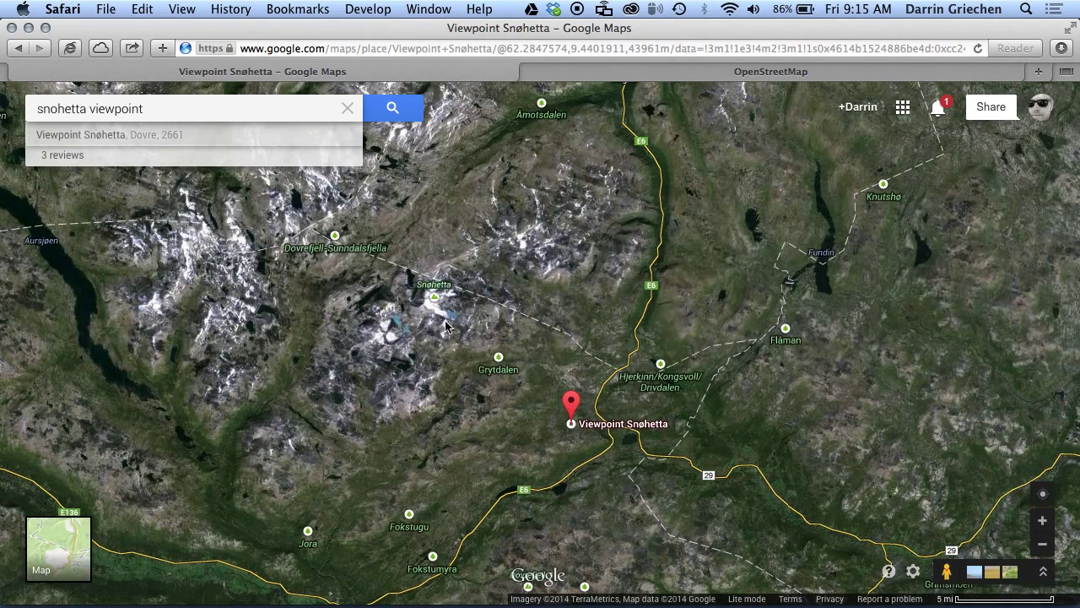
scroll(486, 375, "up", 1)
scroll(487, 375, "up", 2)
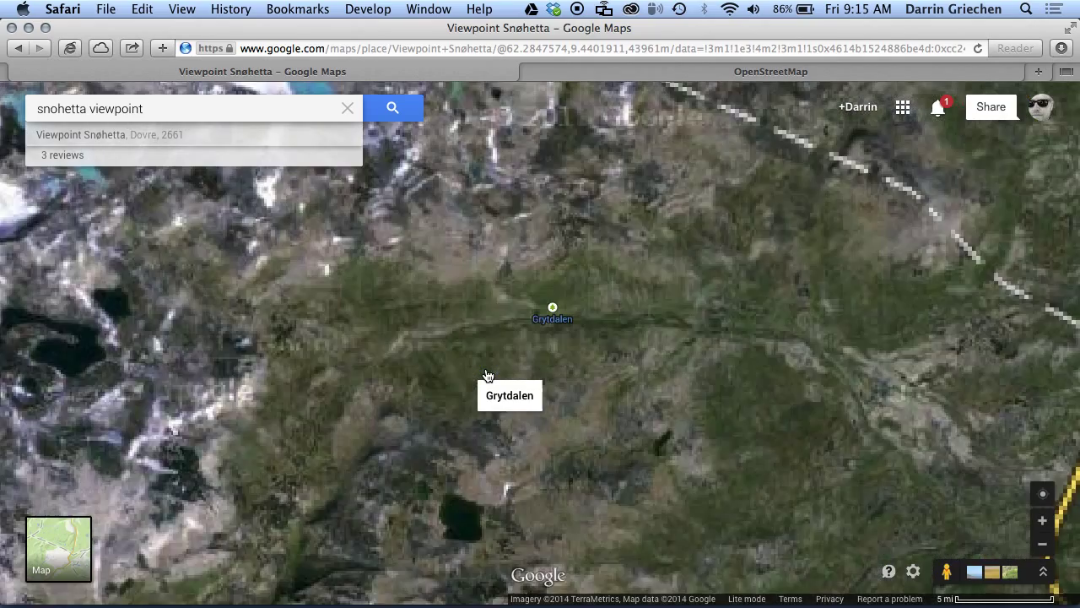
scroll(486, 375, "down", 1)
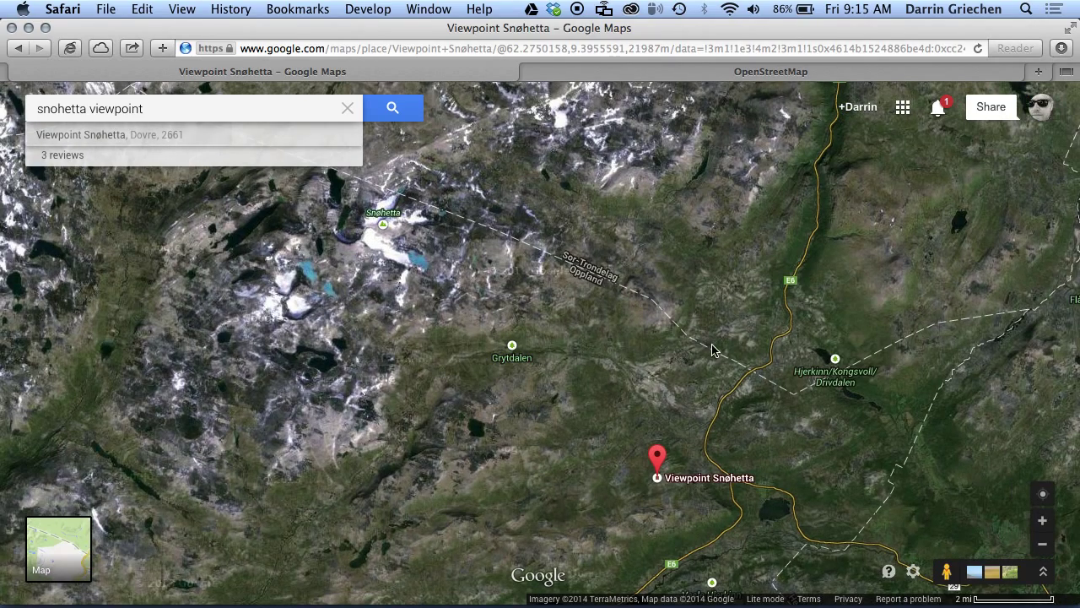
scroll(682, 513, "up", 4)
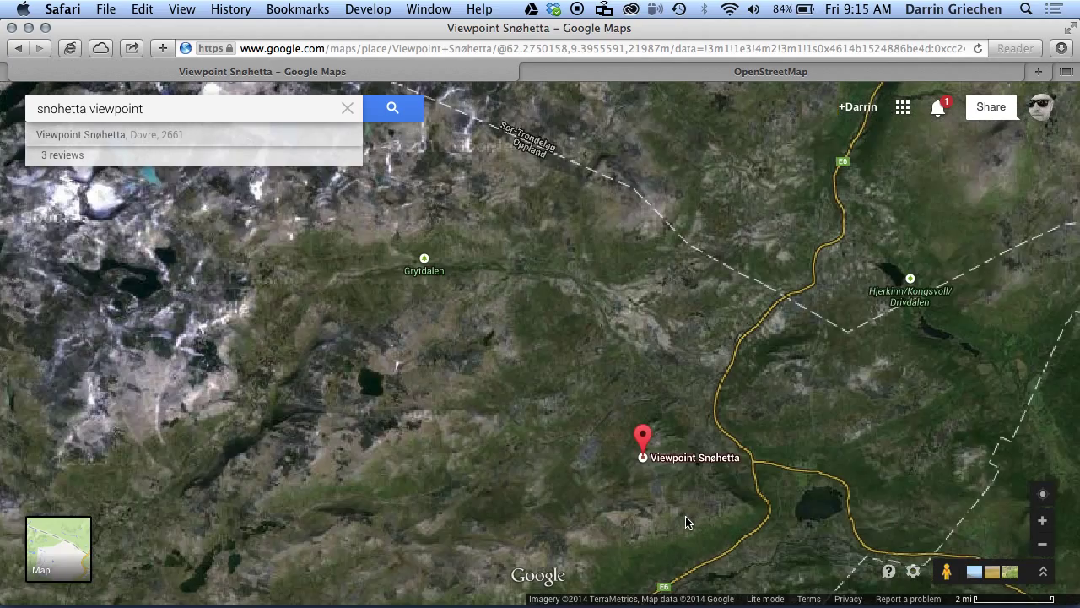
scroll(557, 337, "up", 2)
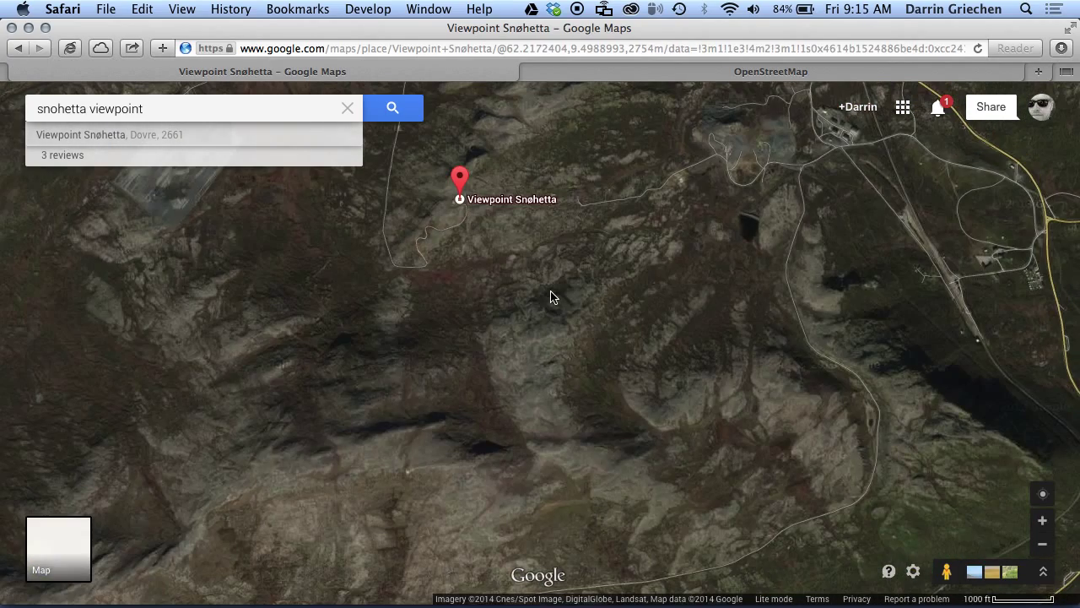
scroll(665, 447, "down", 1)
Centre a 100 ft close-up on the viewpoint marker and road, then select the page address
left_click_drag(674, 459, 675, 498)
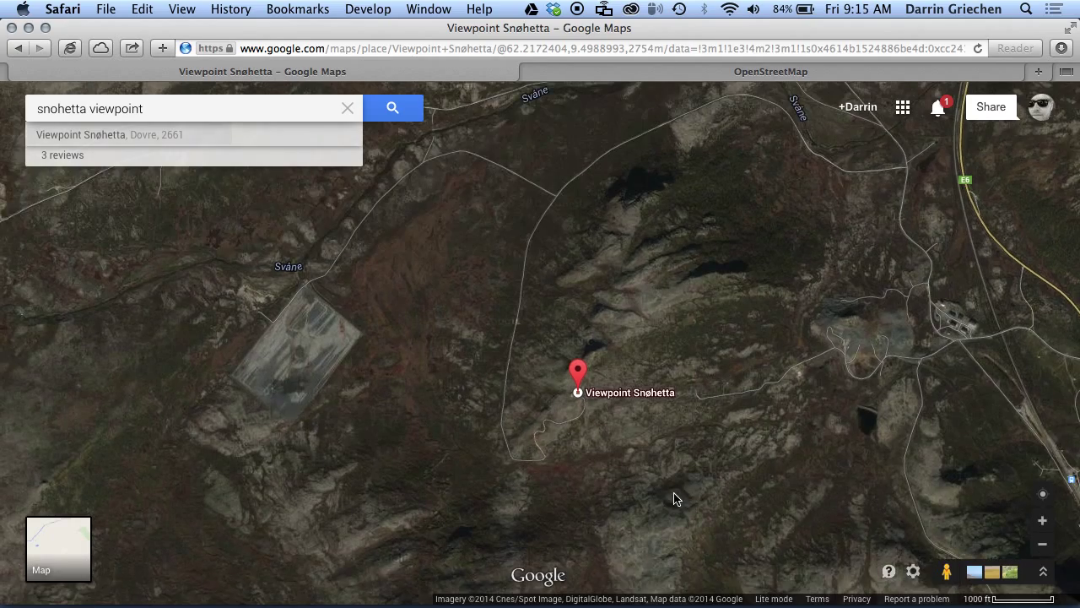
scroll(647, 453, "up", 2)
scroll(644, 453, "up", 5)
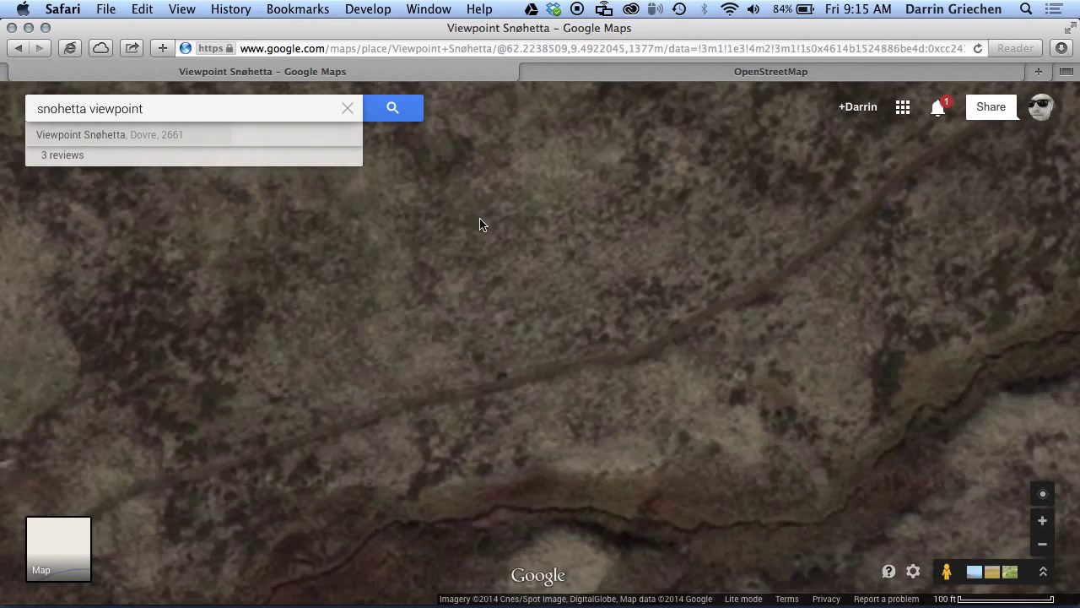
mouse_move(479, 224)
left_mouse_down()
mouse_move(586, 304)
mouse_move(745, 463)
left_mouse_up()
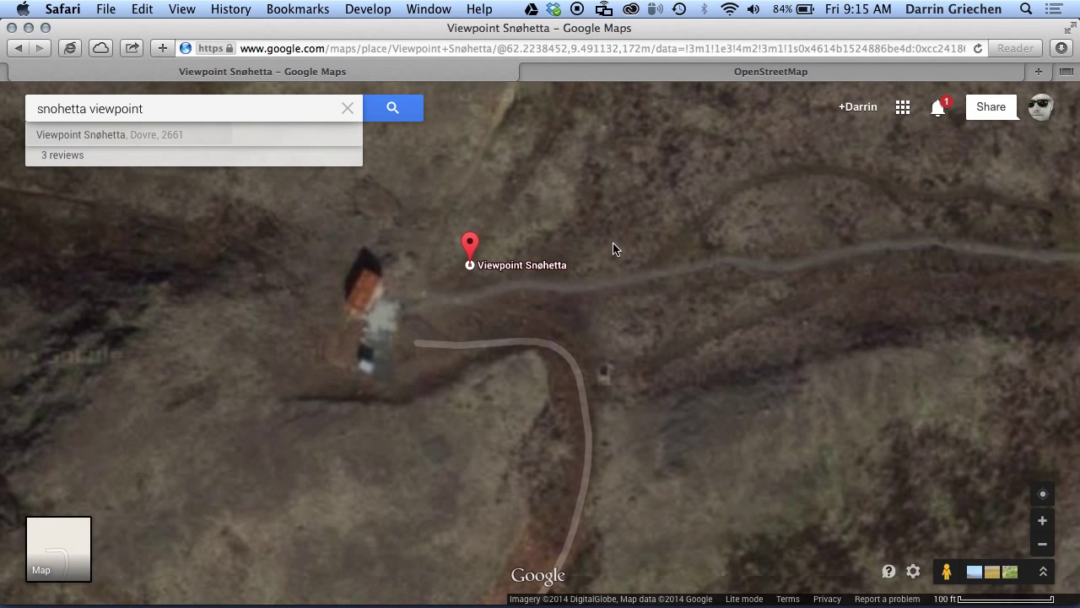
left_click(573, 48)
left_click(573, 48)
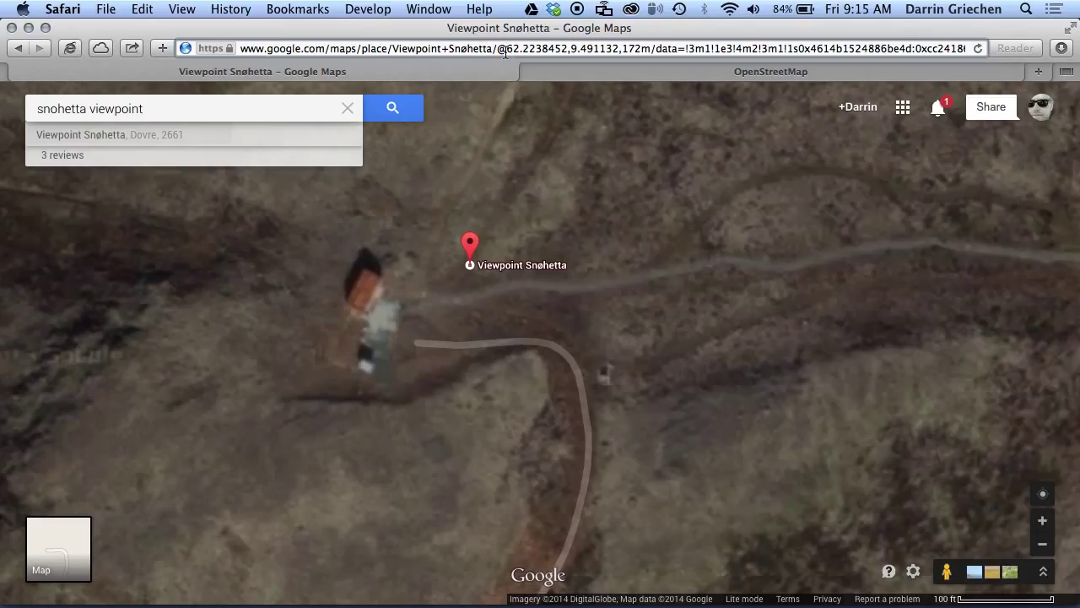
Try selecting the address coordinates, then zoom the satellite view to the 50 ft scale
left_click_drag(504, 48, 617, 47)
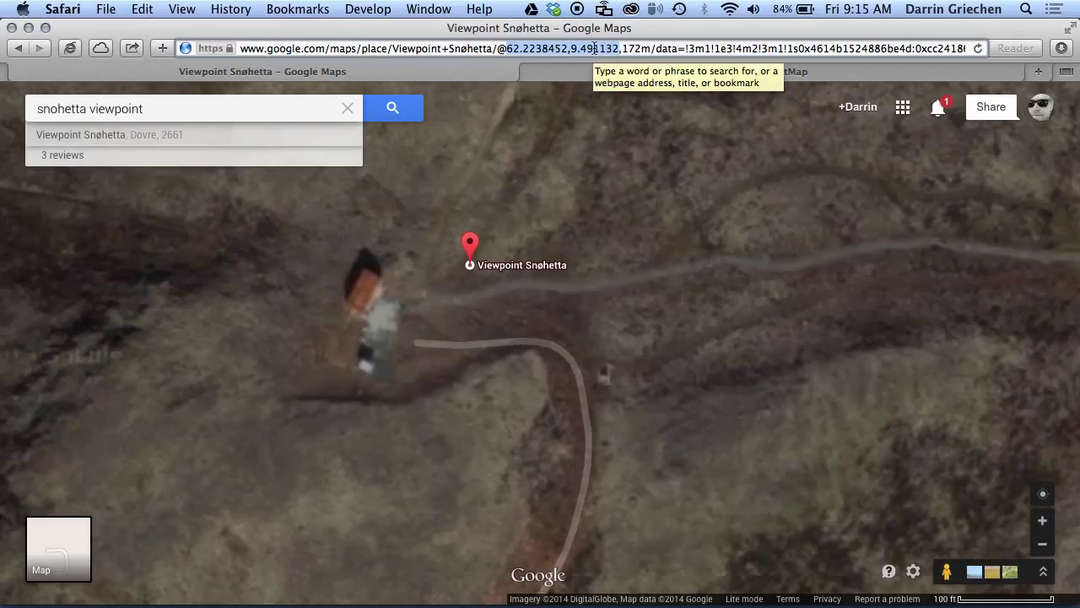
left_click(628, 49)
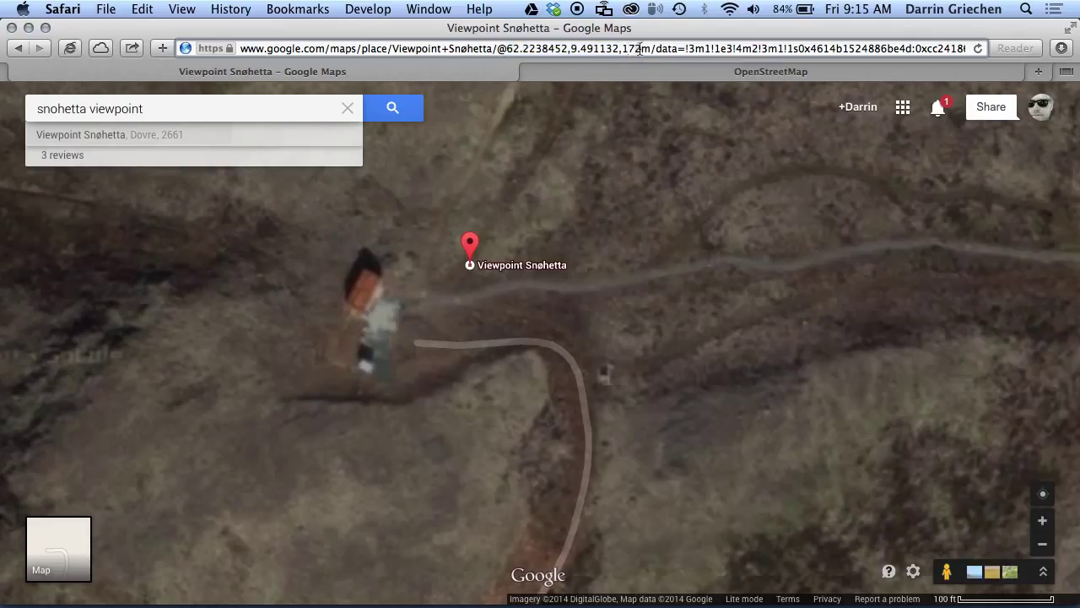
left_click(635, 48)
scroll(588, 187, "up", 1)
scroll(588, 186, "down", 3)
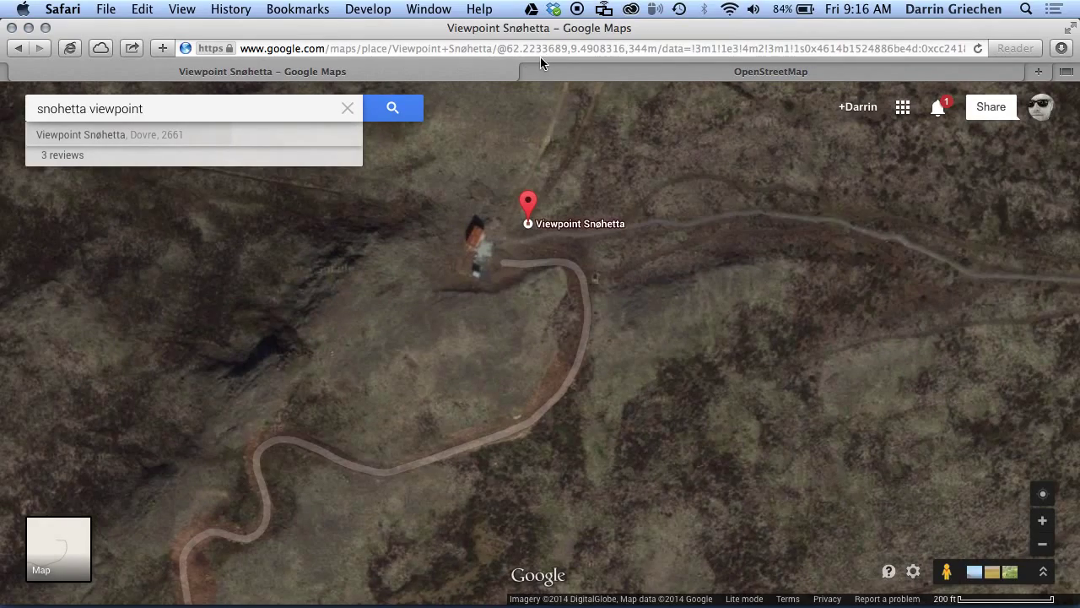
scroll(578, 265, "down", 3)
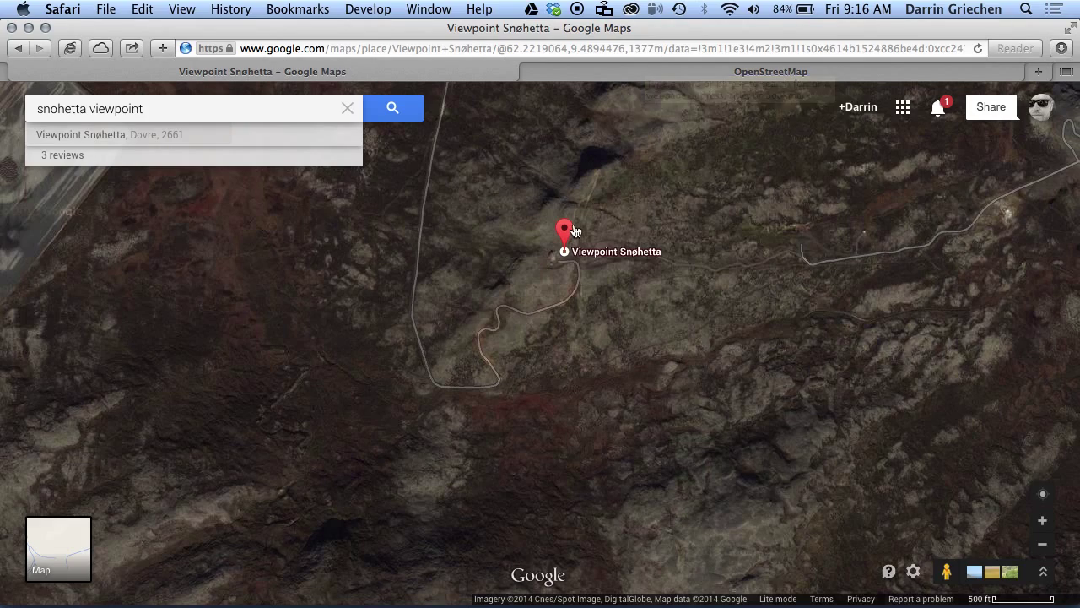
scroll(575, 231, "up", 3)
scroll(504, 379, "up", 3)
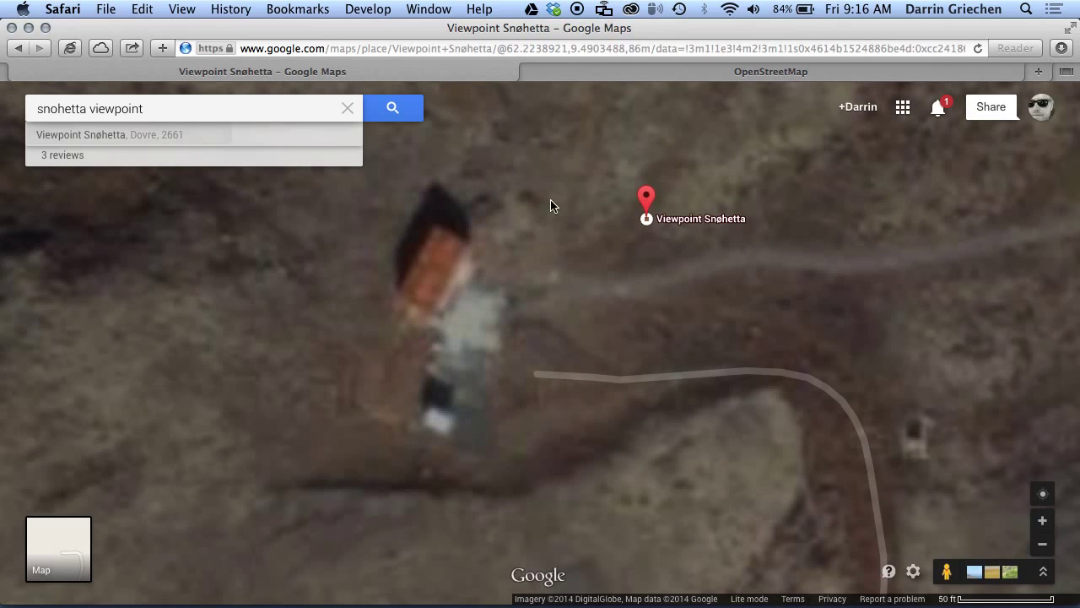
Copy the coordinates 62.2238921,9.4903488 from the Google Maps page address
left_click(547, 48)
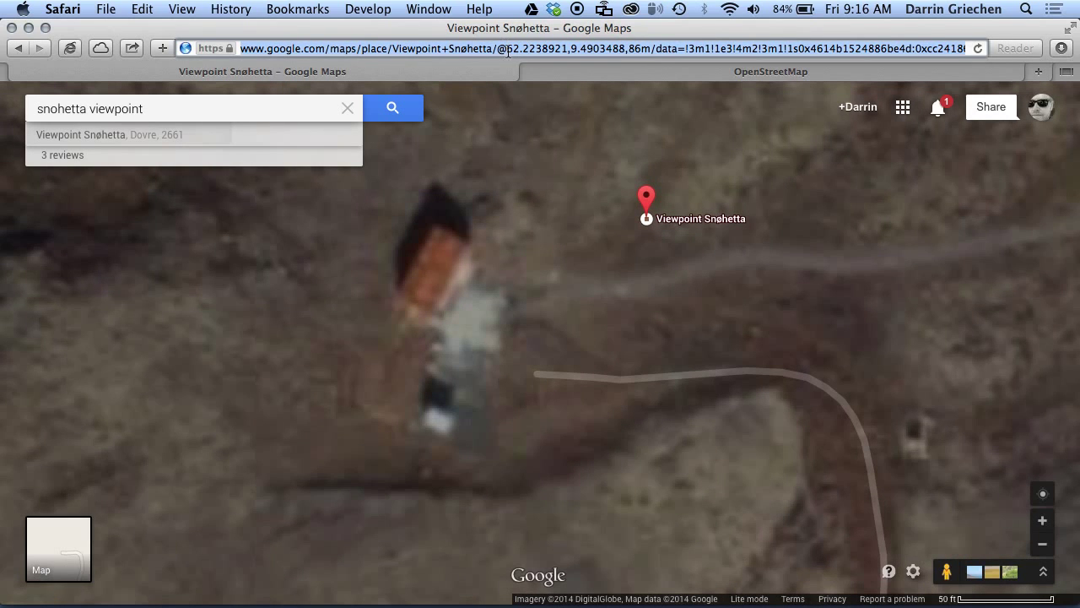
left_click(508, 49)
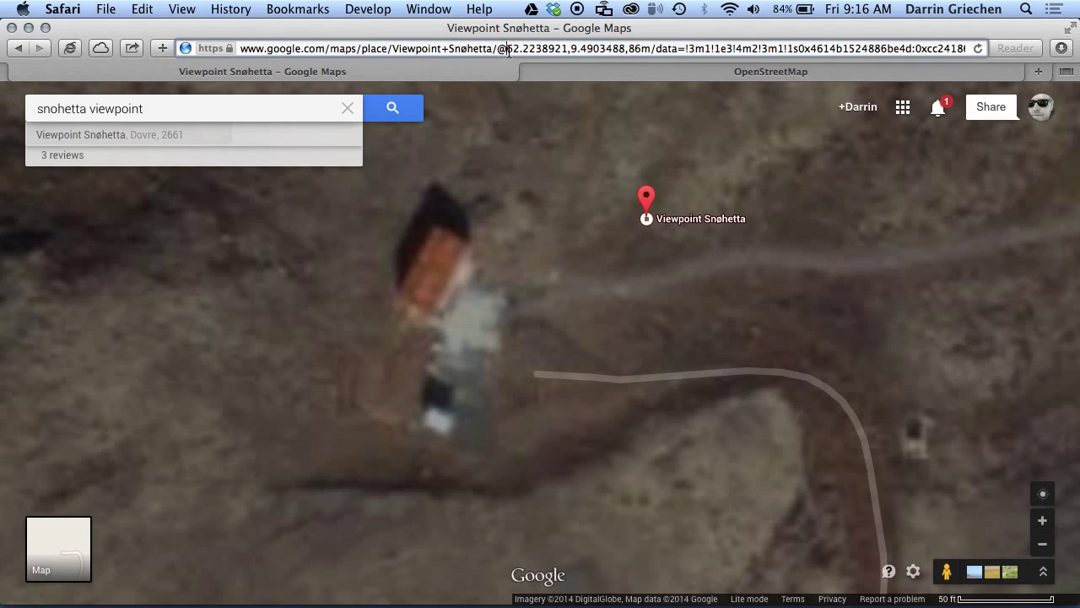
left_click(669, 74)
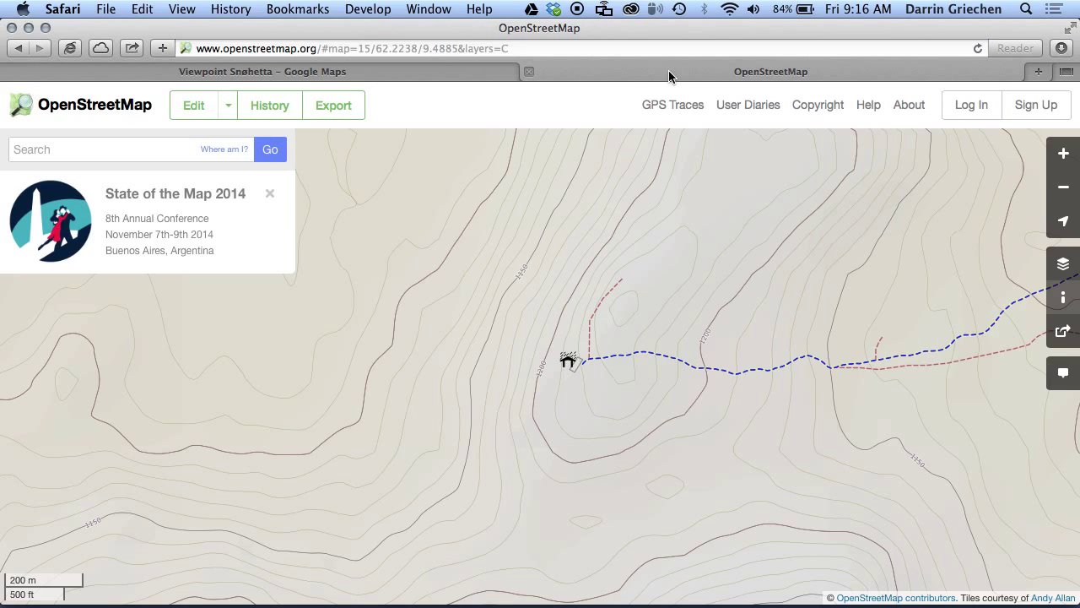
left_click(454, 76)
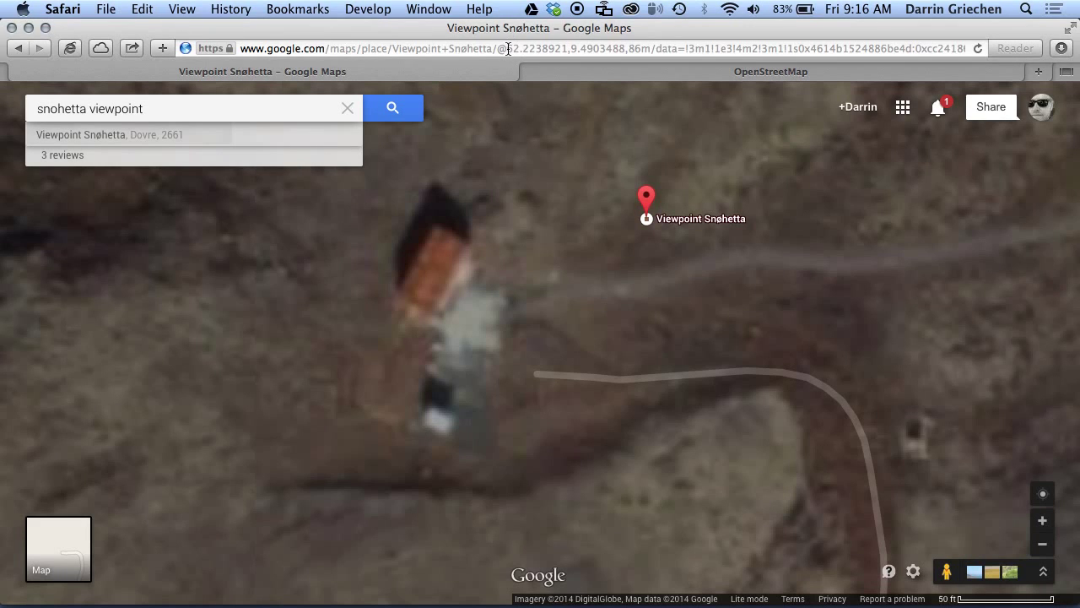
left_click_drag(506, 48, 626, 48)
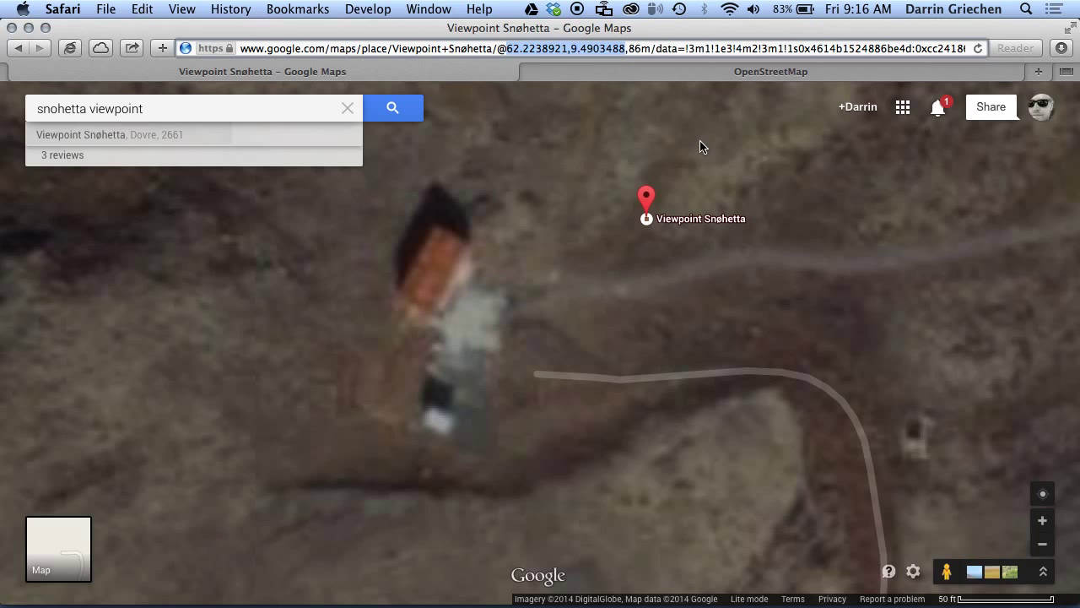
key("super+c")
Search OpenStreetMap for 62.2238921,9.4903488, centre on the result, and dismiss the conference banner
left_click(693, 75)
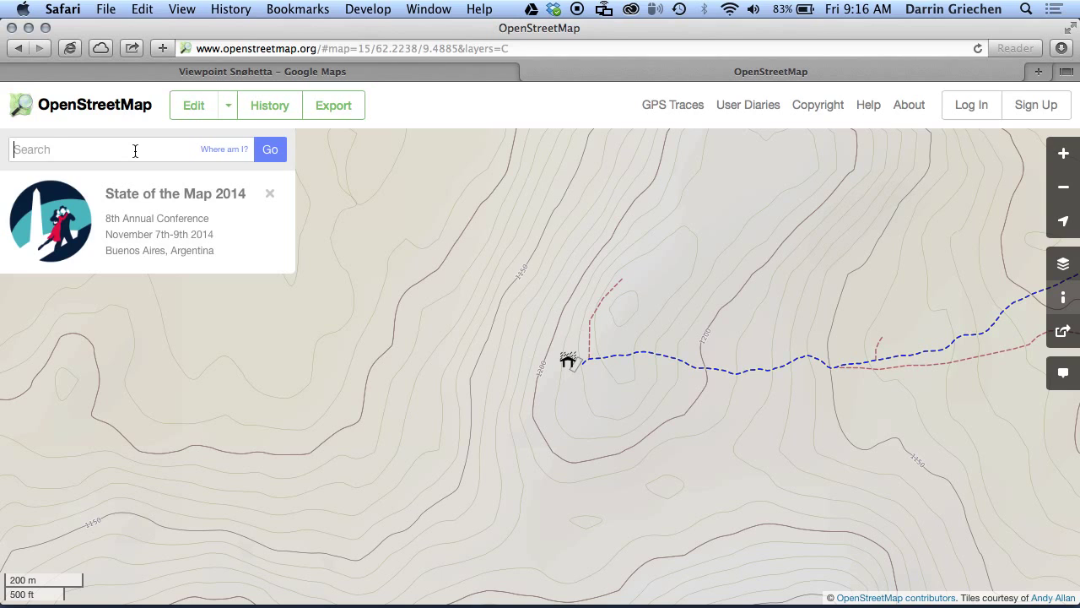
key("super+v")
key("Return")
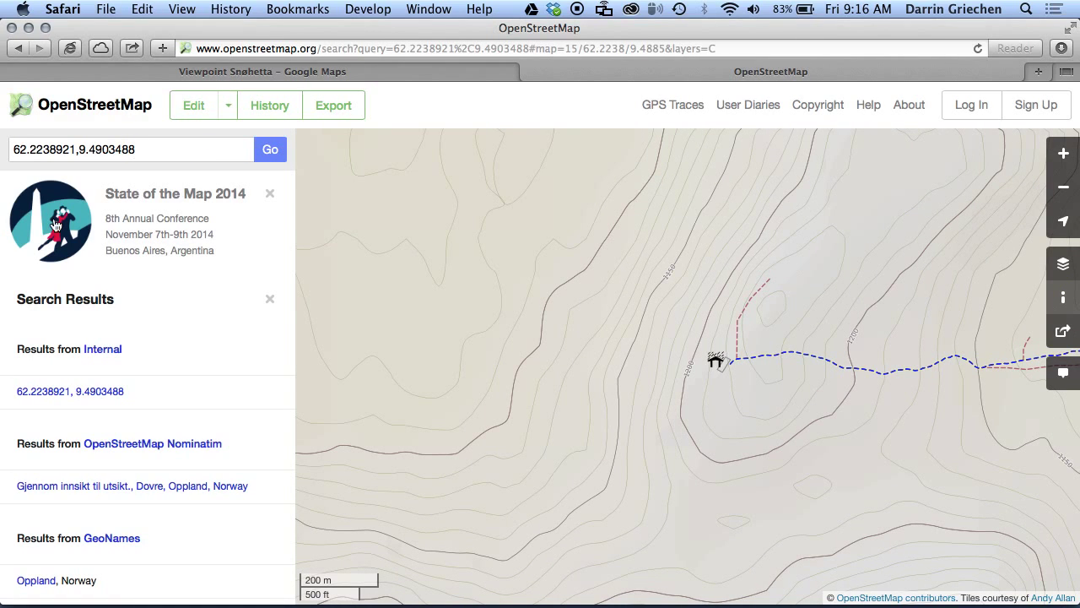
mouse_move(104, 398)
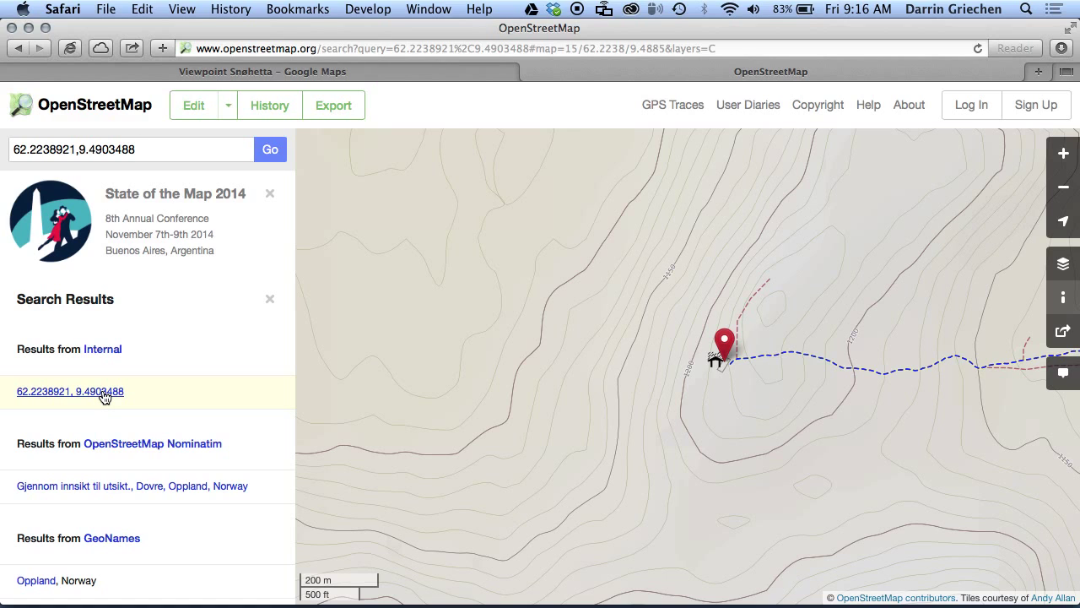
left_click(104, 392)
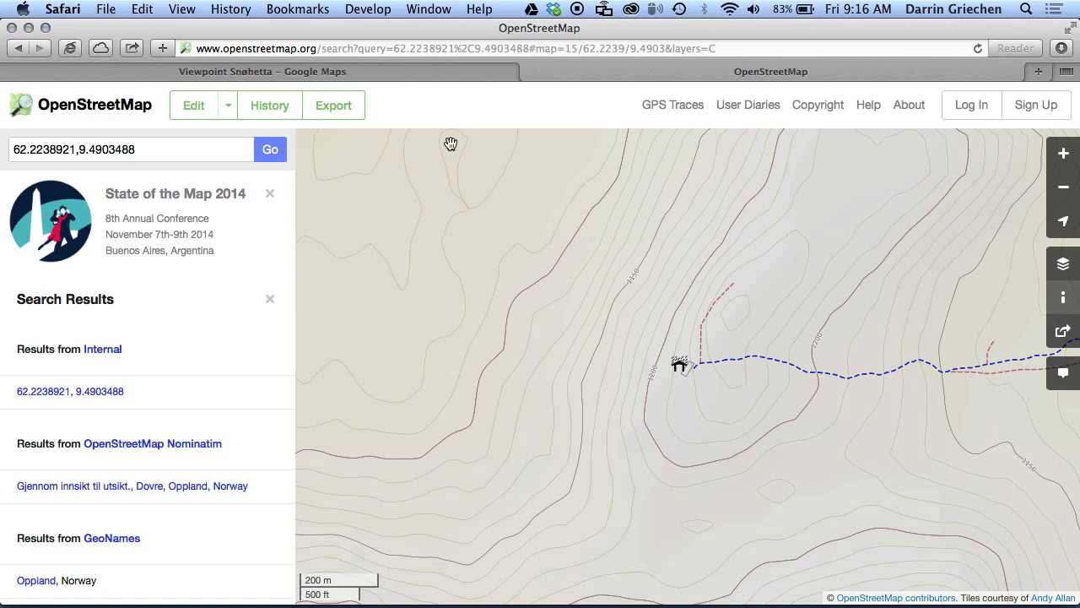
left_click(270, 195)
Close the search results and pan the map to show the hut and the road to its east
left_click(271, 196)
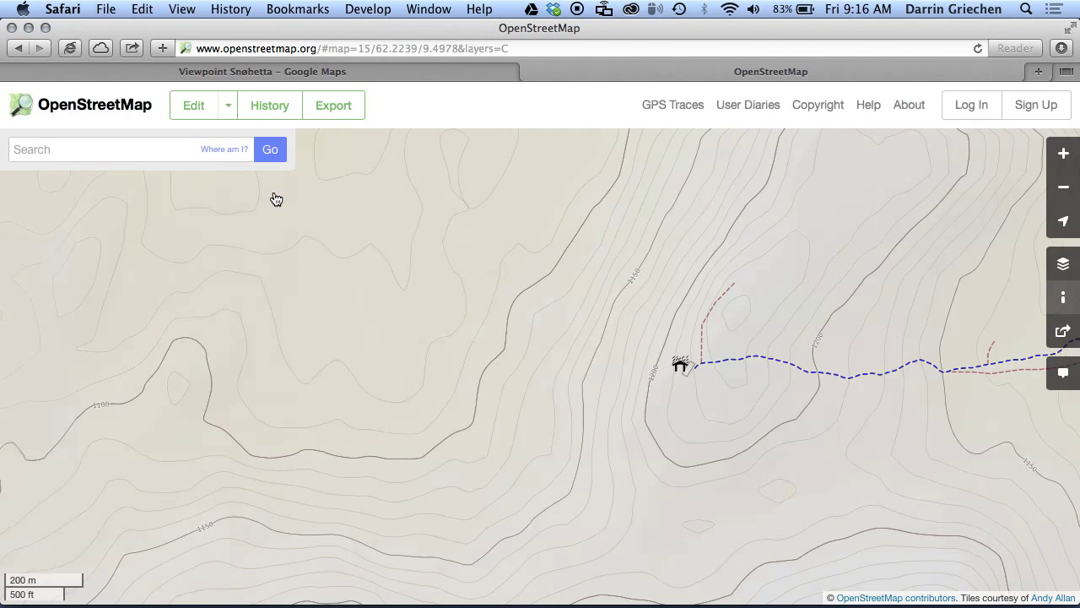
left_click_drag(805, 368, 791, 395)
left_click_drag(579, 354, 649, 354)
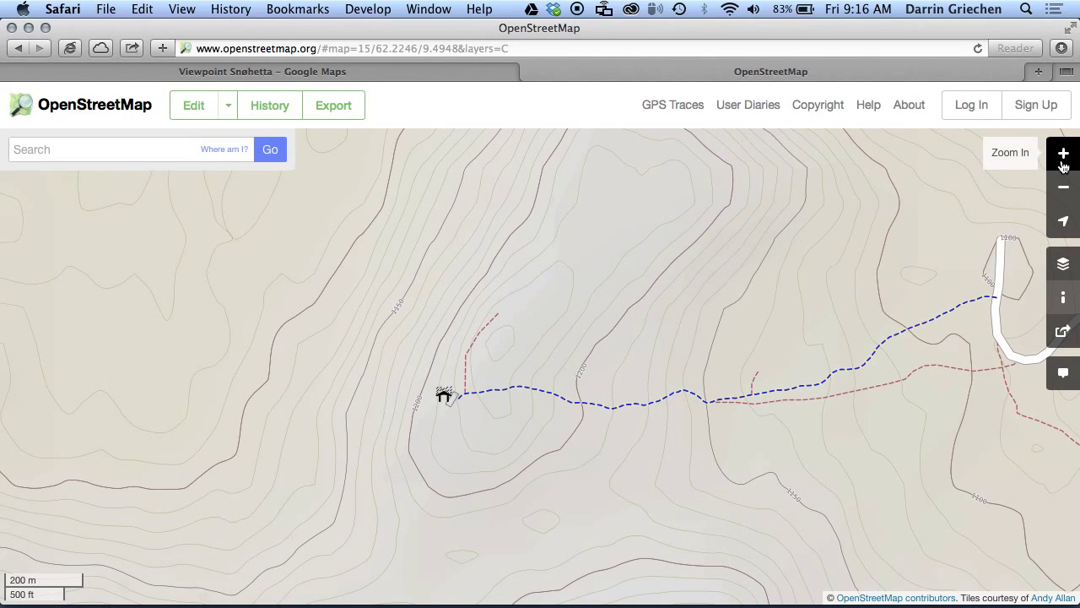
Compare the Standard layer, then return to the Cycle Map contour layer and close the list
left_click(1067, 269)
left_click(983, 197)
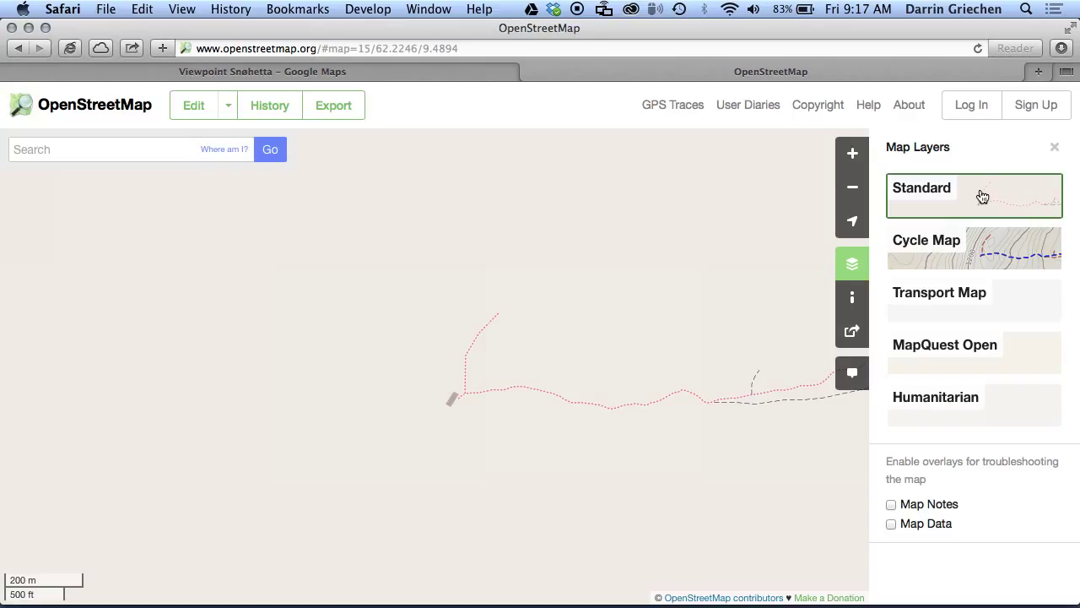
left_click(992, 260)
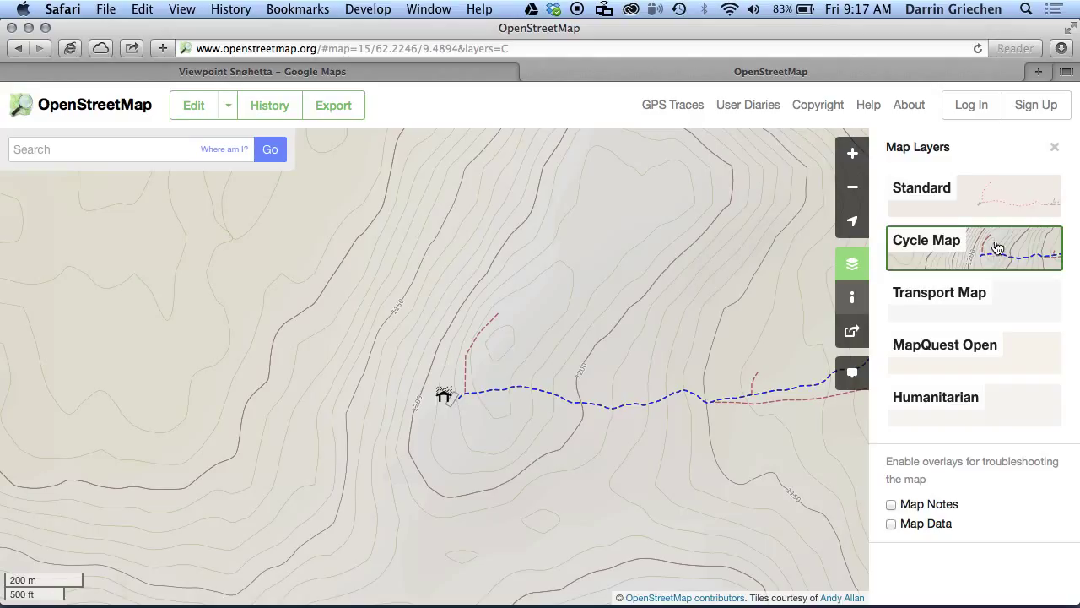
left_click(1054, 147)
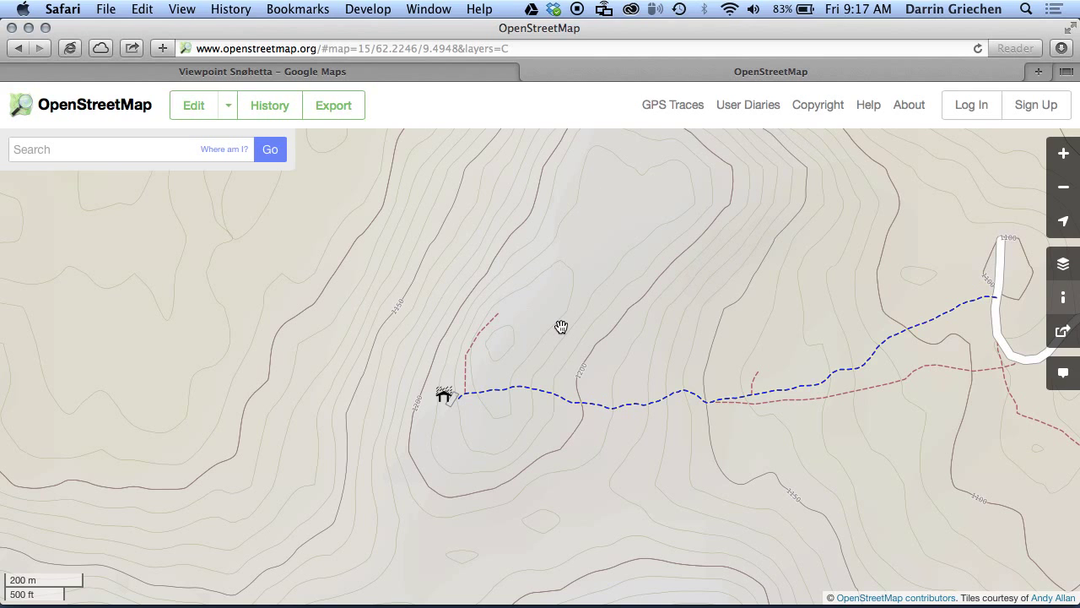
Zoom out for context, then zoom back in and pan to centre the hilltop hut and dashed trail
scroll(528, 346, "down", 2)
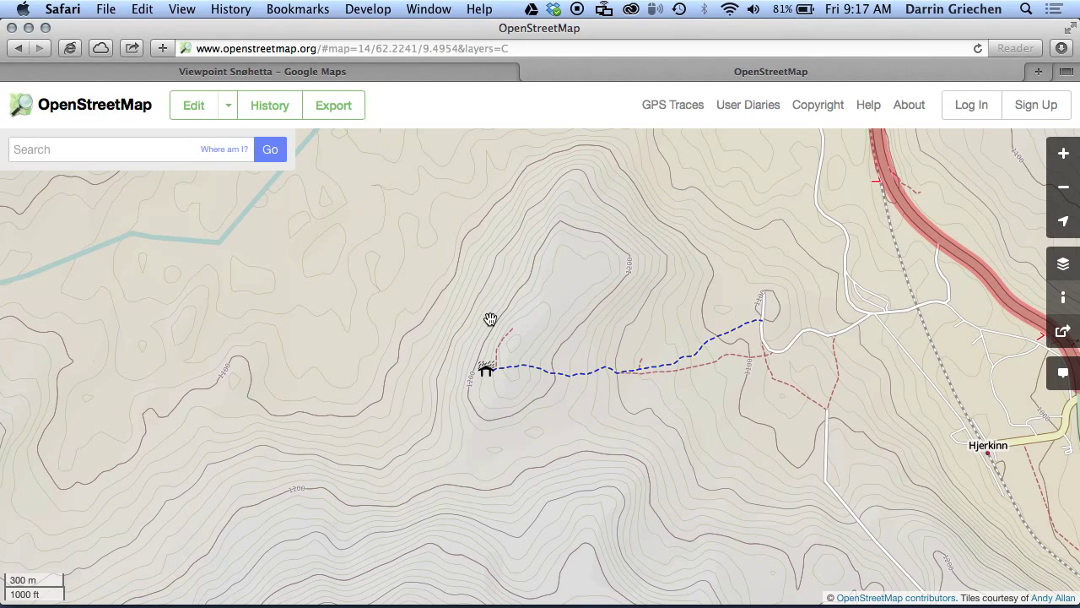
scroll(491, 319, "down", 3)
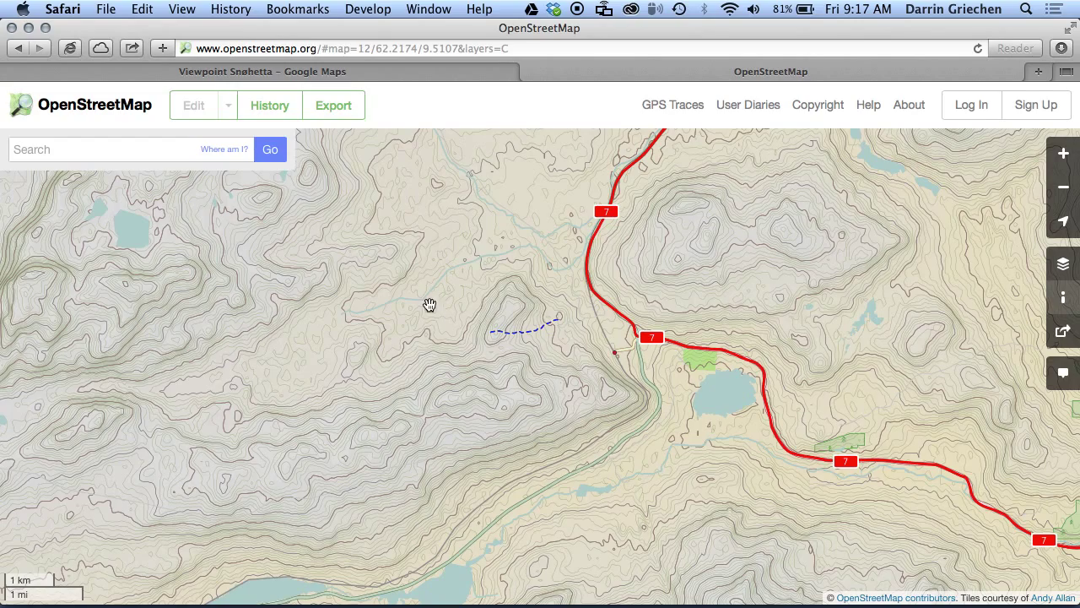
scroll(497, 301, "up", 3)
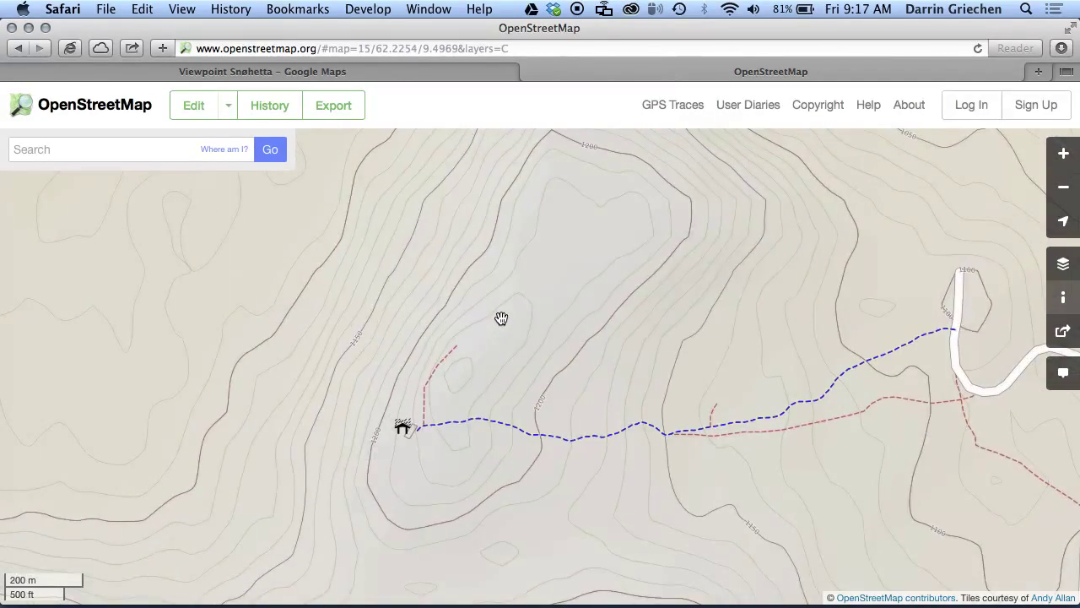
left_click_drag(480, 330, 661, 295)
scroll(585, 448, "up", 1)
scroll(585, 448, "down", 1)
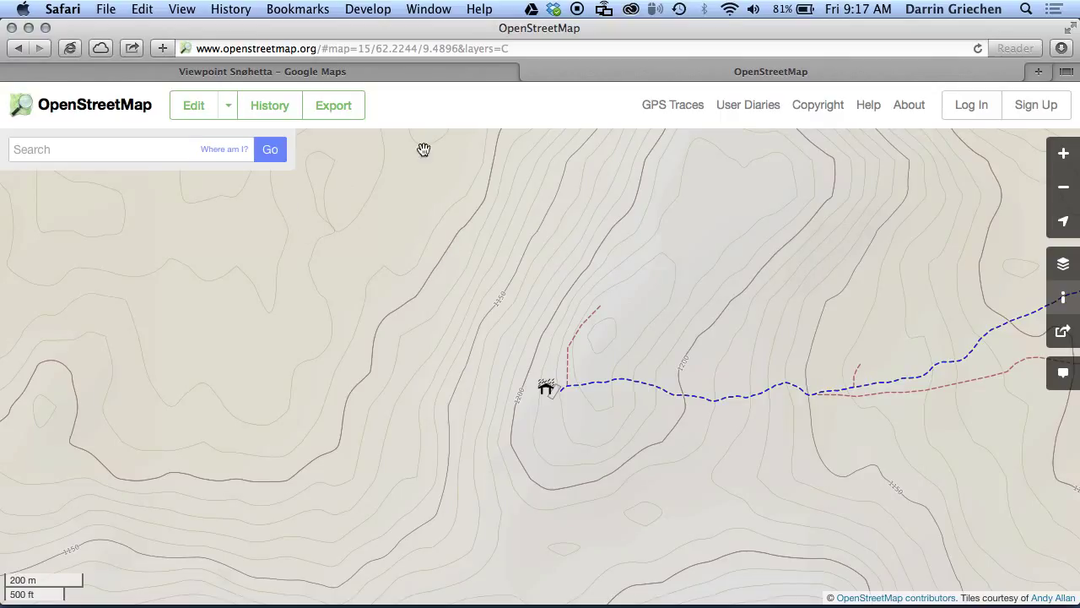
Export the map data for the 62.2188–62.2300, 9.4697–9.5096 bounding box
left_click(324, 109)
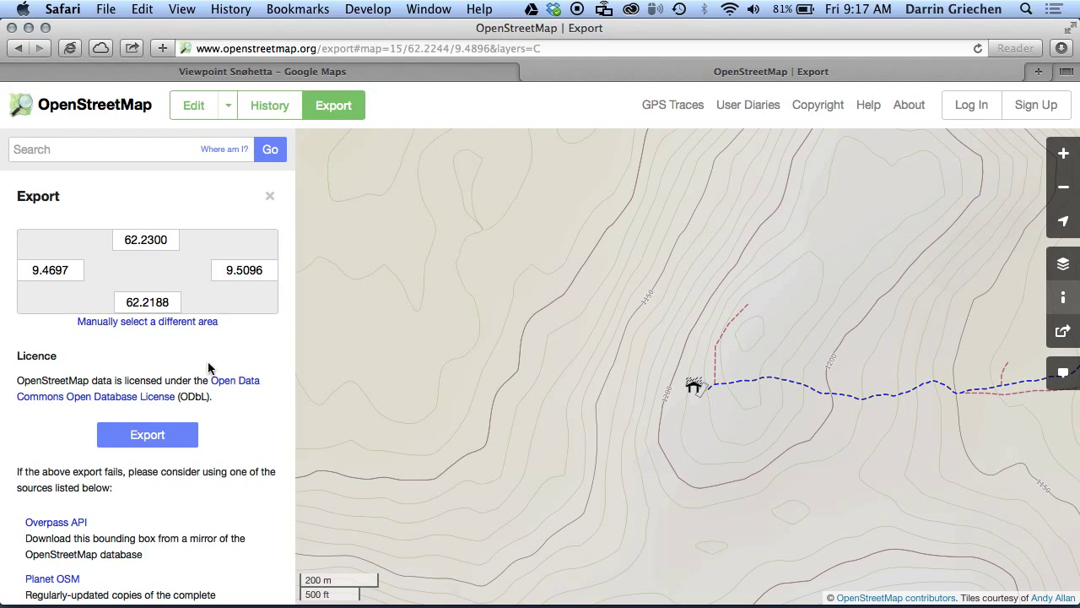
scroll(245, 397, "down", 2)
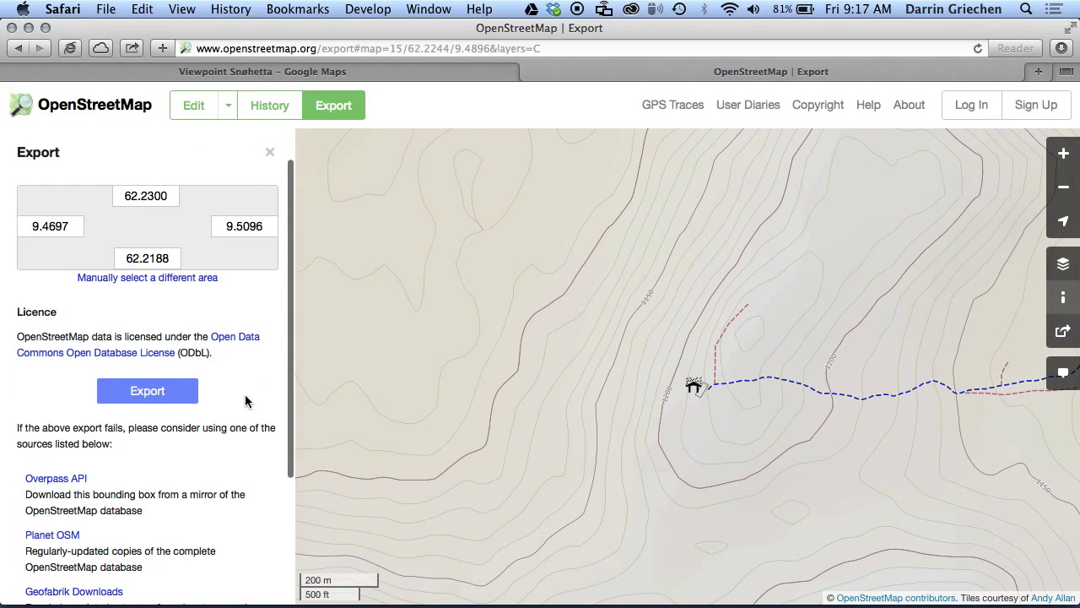
left_click(168, 394)
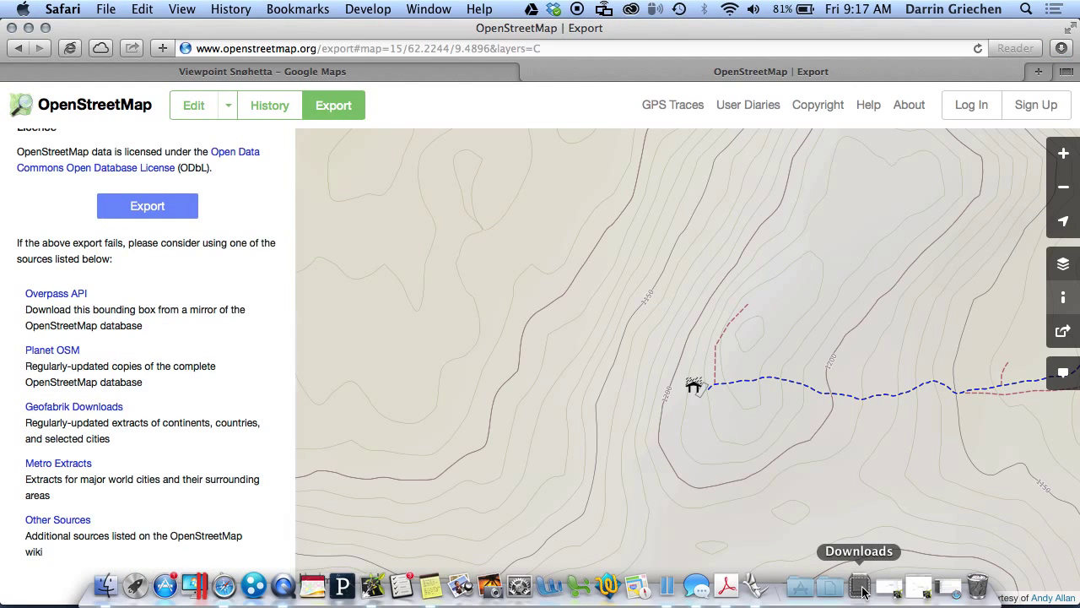
Check the Downloads stack for the exported file and close the Export sidebar
left_click(861, 588)
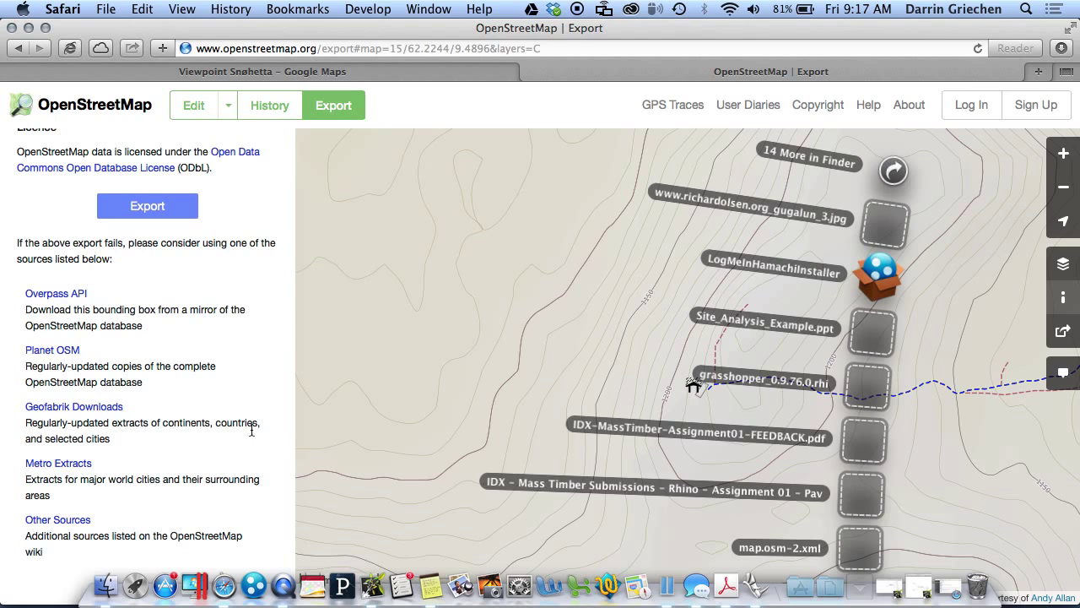
left_click(256, 410)
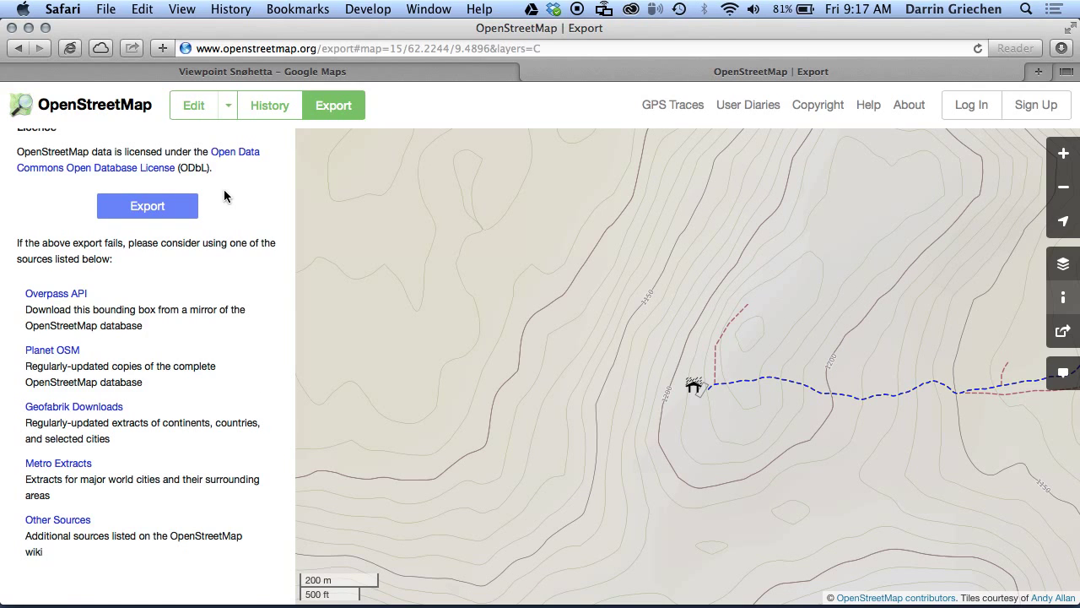
scroll(228, 217, "up", 5)
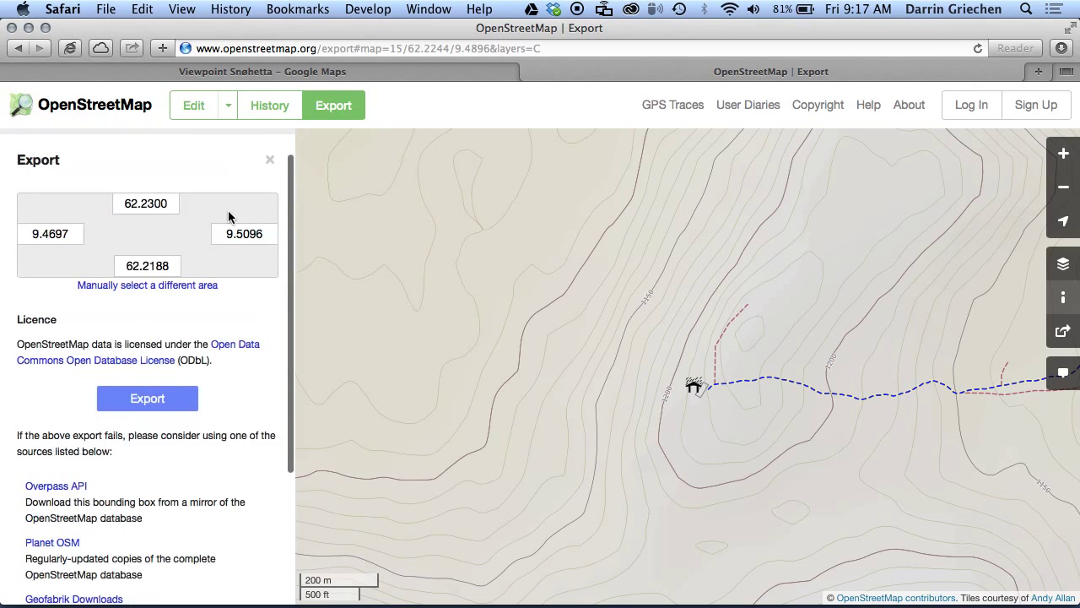
left_click(270, 162)
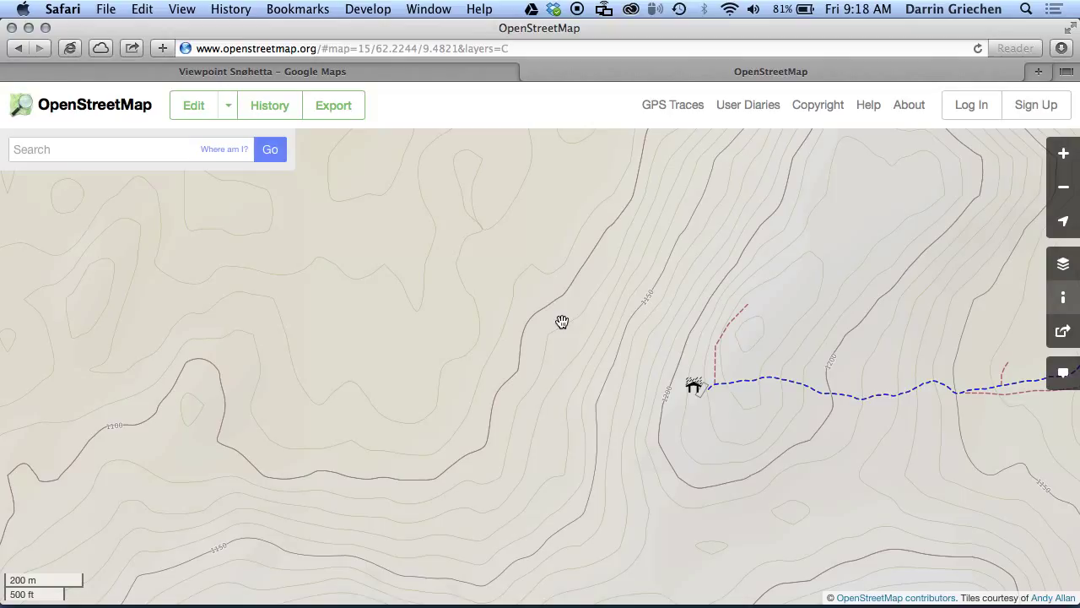
Screenshot the contour map area, compare it with Google Maps, then switch to Rhinoceros
key("super+shift+4")
left_click_drag(356, 150, 989, 595)
left_click(464, 74)
left_click(658, 78)
mouse_move(726, 604)
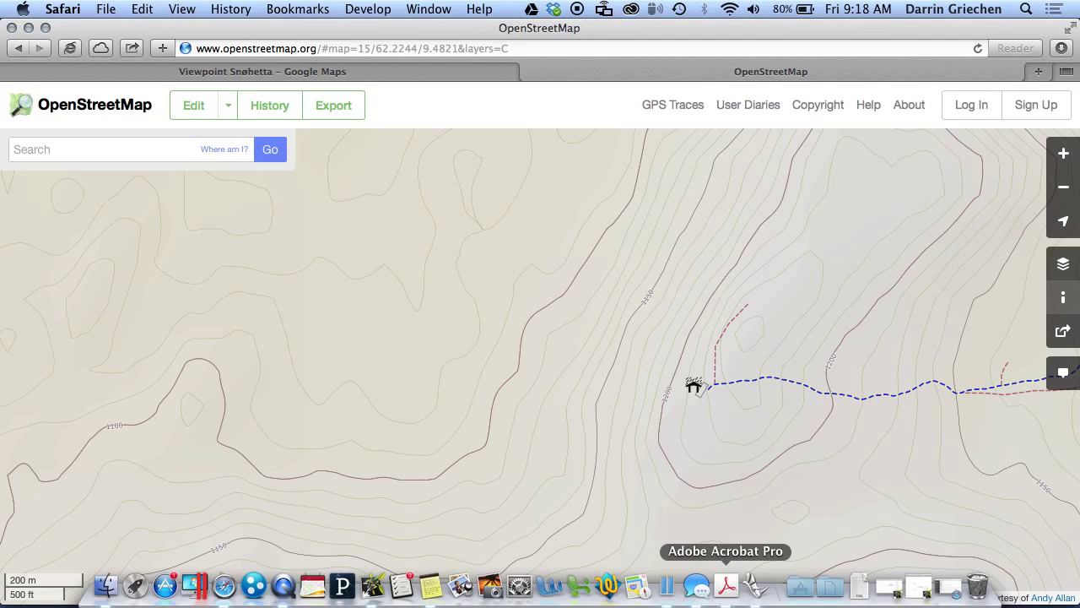
left_click(754, 586)
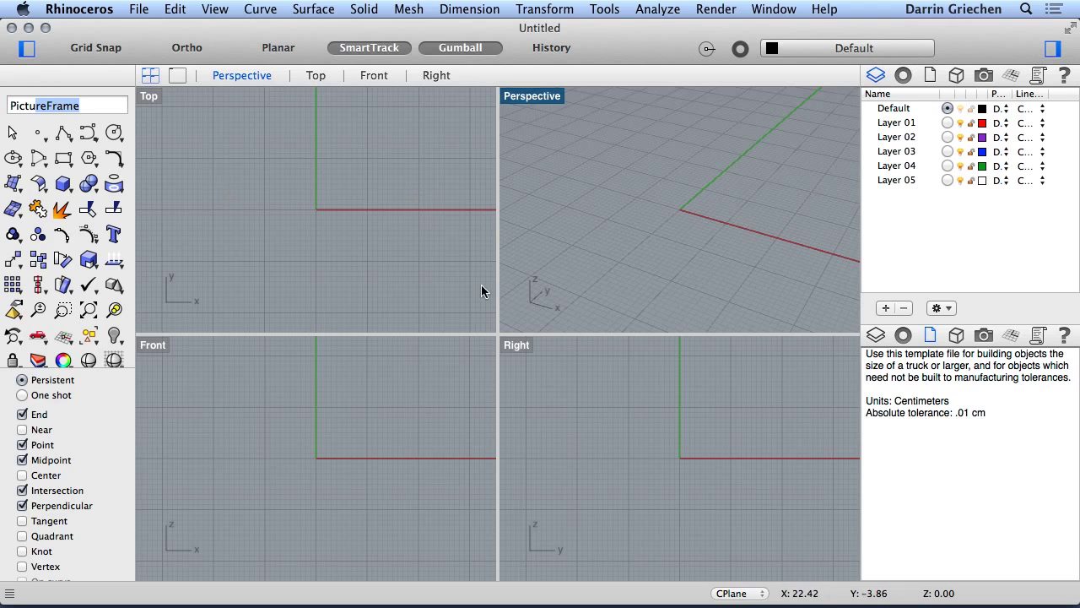
Maximize the Top viewport and start the PictureFrame command by typing 'pic'
left_click_drag(498, 328, 694, 330)
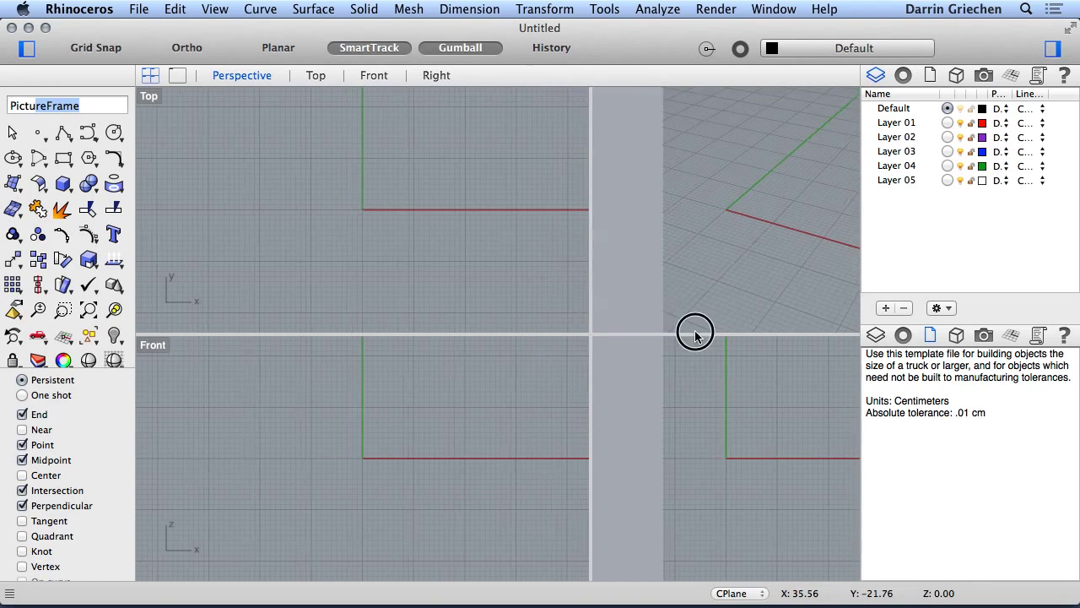
double_click(151, 96)
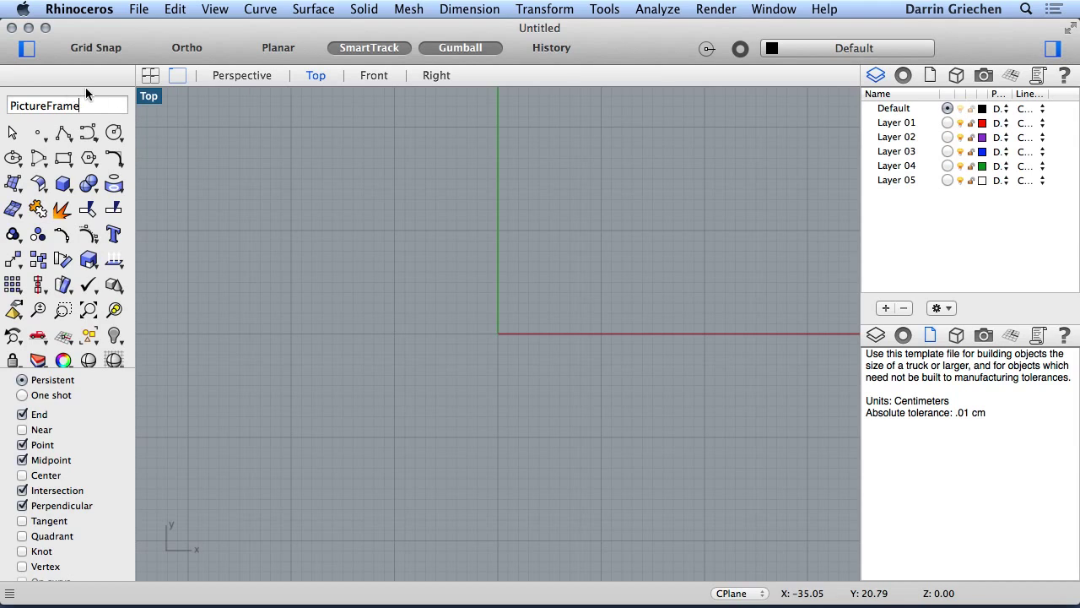
left_click(97, 105)
left_click_drag(97, 105, 4, 90)
type("pic")
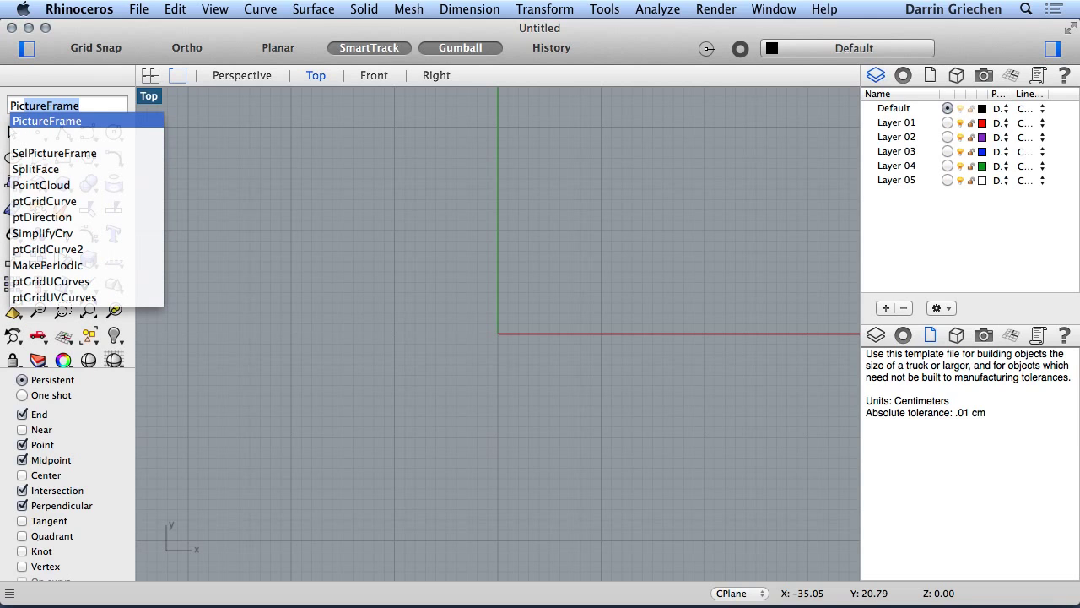
key("Return")
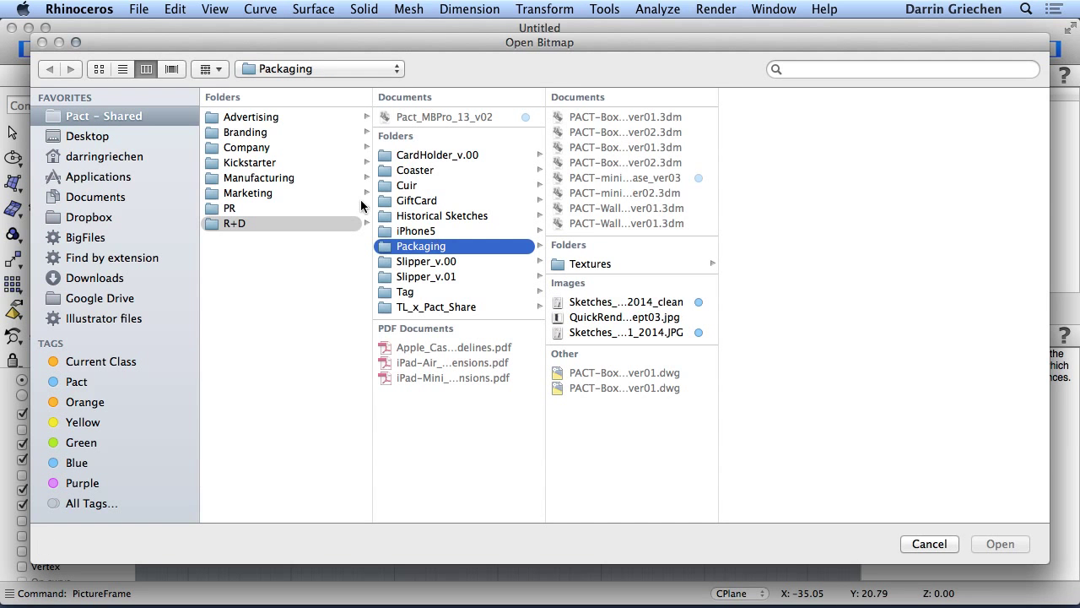
Browse the Desktop images and open 'Screen Shot 2014-09-05 at 9.18.05 AM' as the picture
left_click(114, 296)
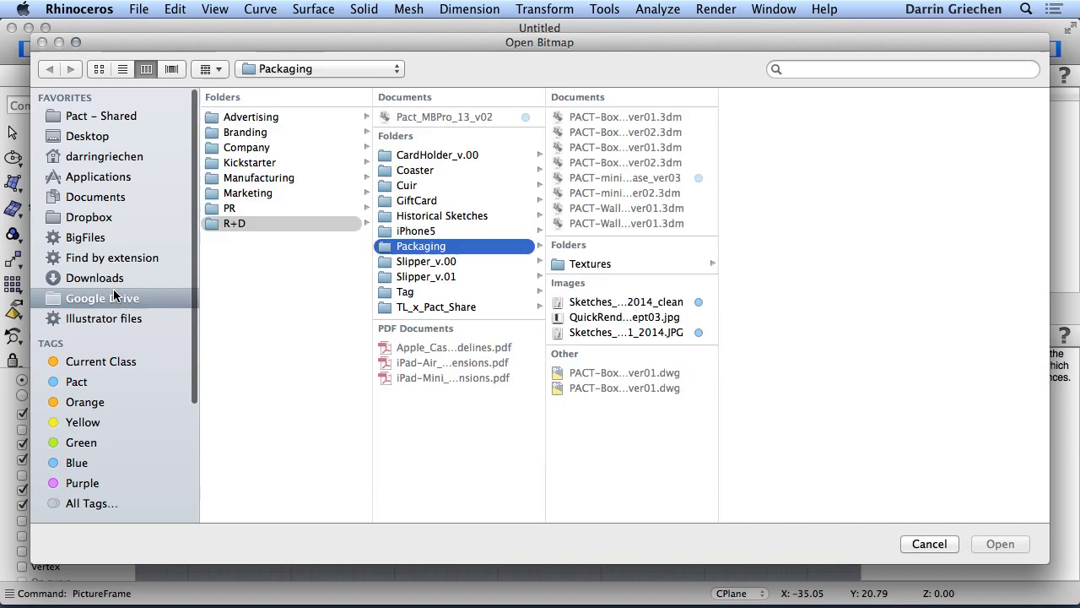
left_click(92, 135)
scroll(291, 337, "down", 3)
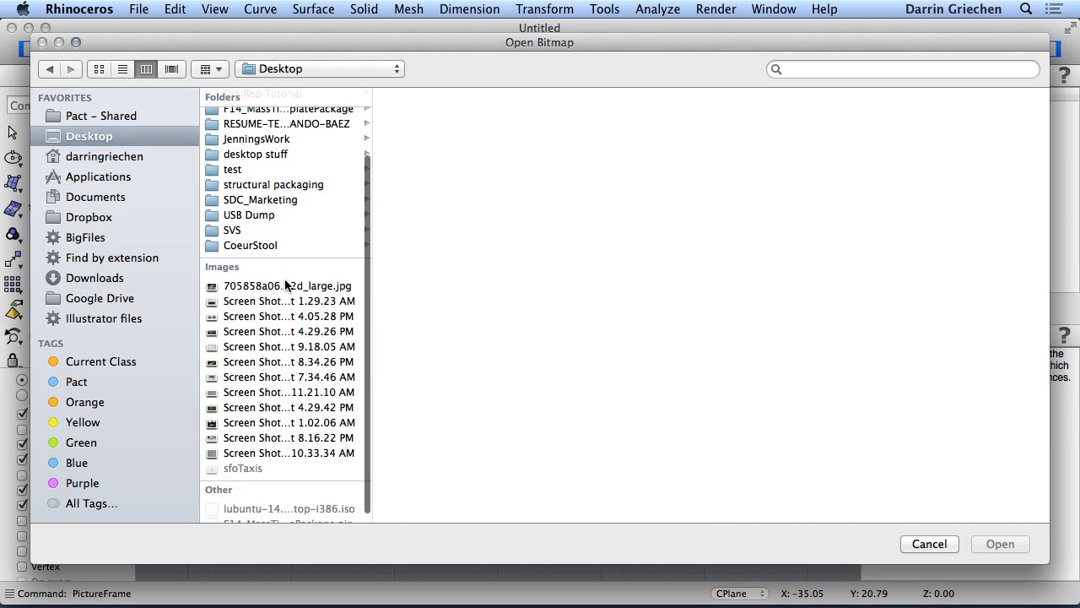
left_click(308, 447)
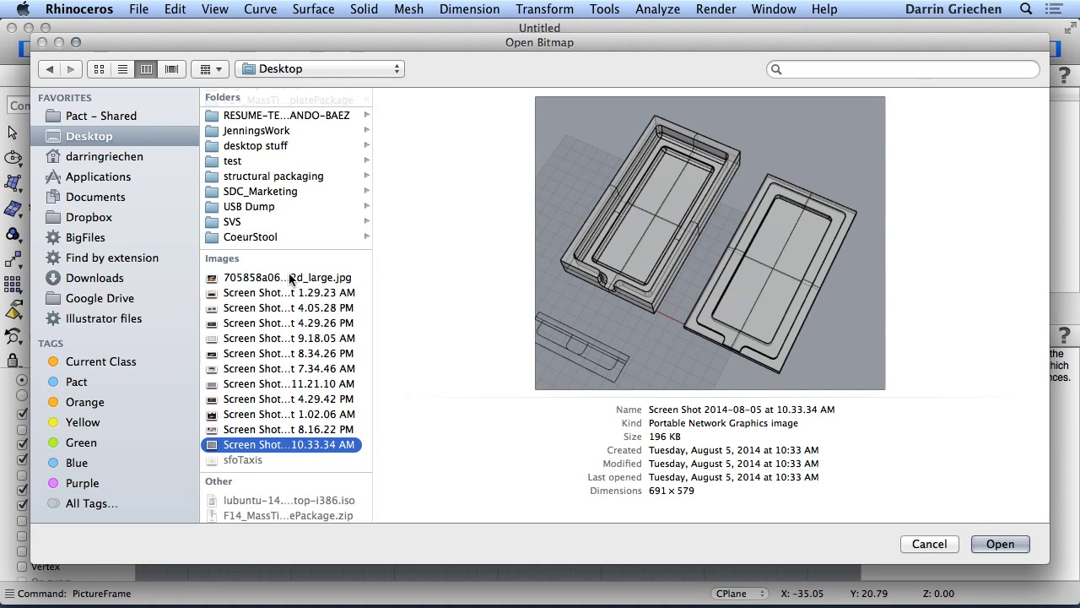
left_click(288, 278)
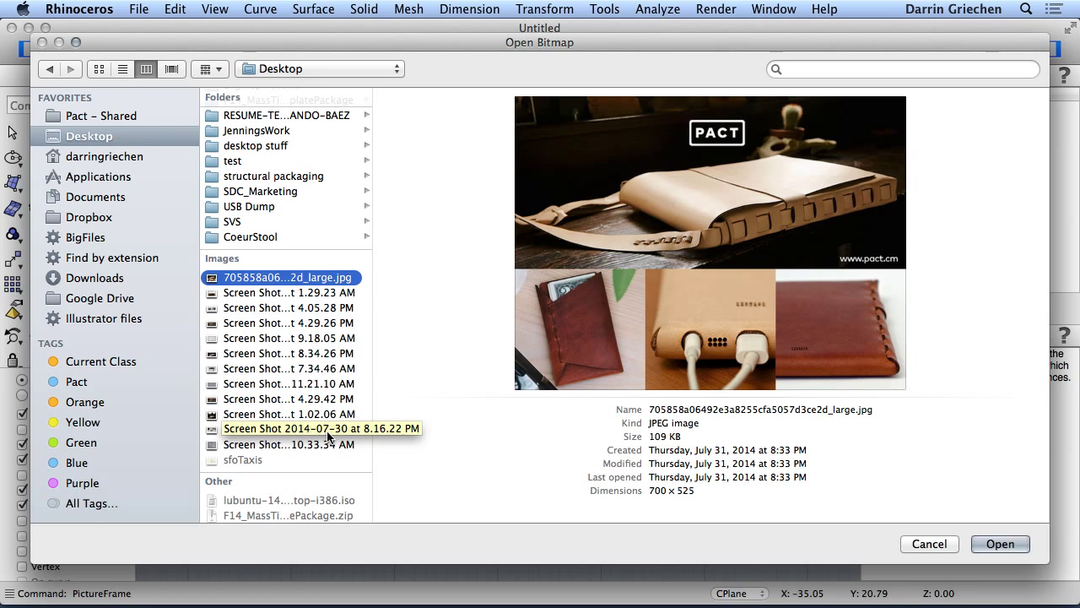
left_click(324, 435)
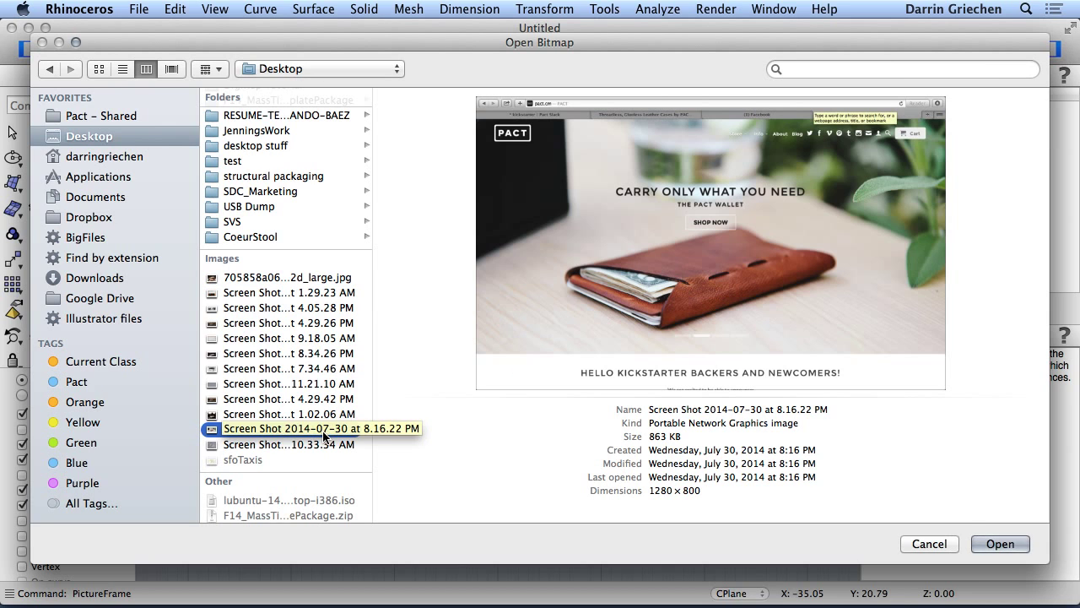
left_click(318, 415)
key("Up")
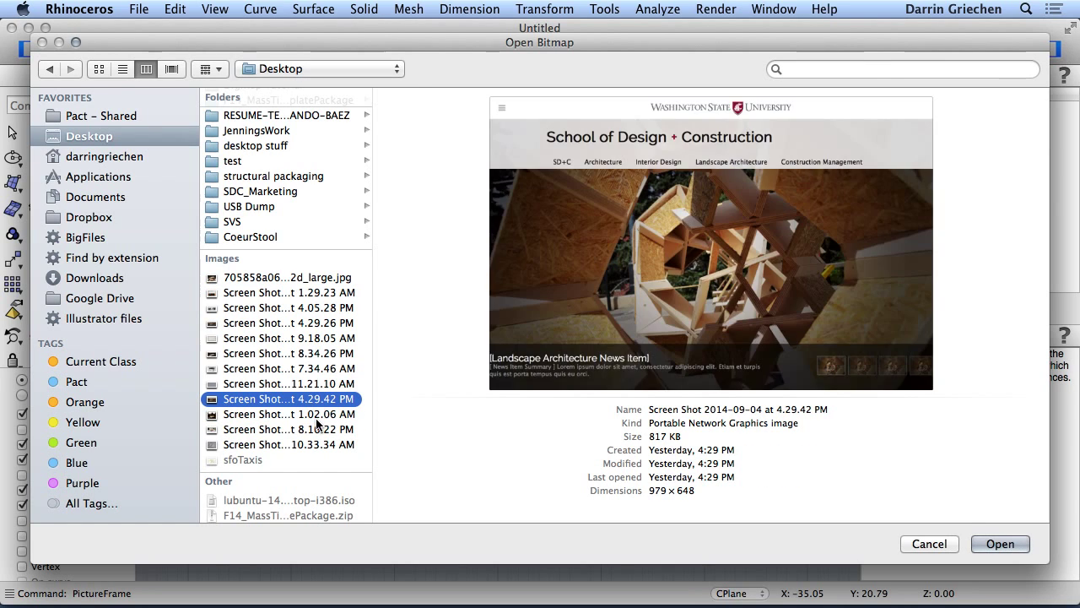
key("Up")
key("Up")
key("Up")
key("Up")
key("Up")
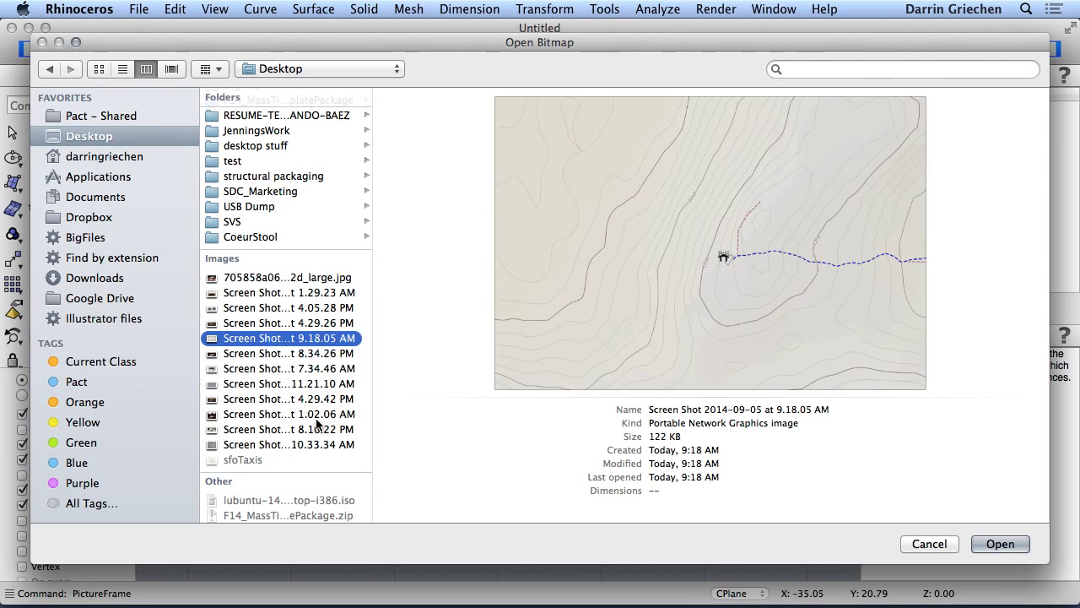
key("Down")
left_click(1003, 542)
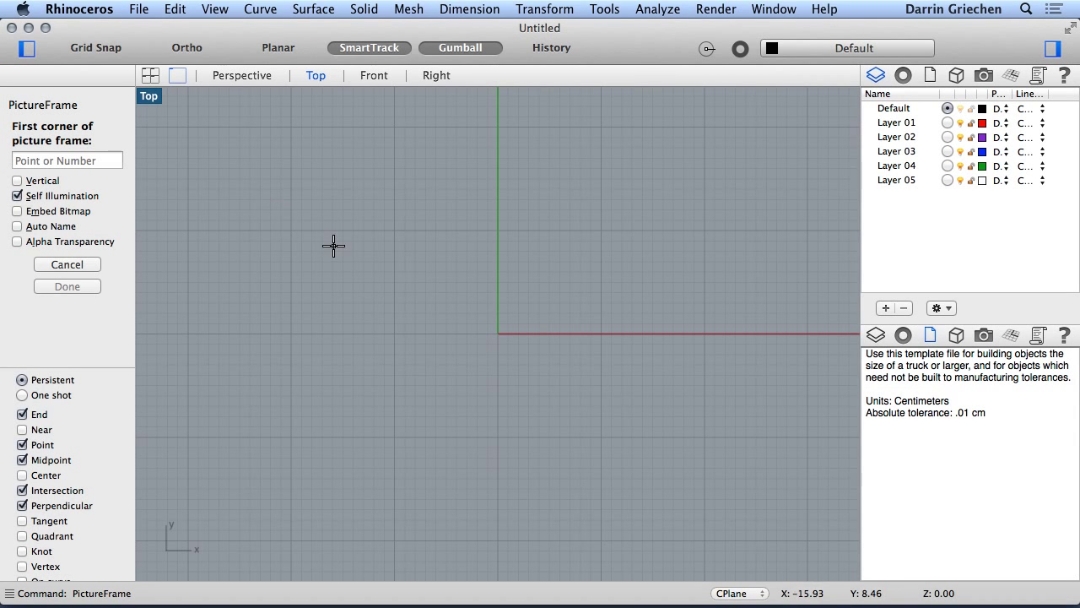
Place the map picture with two clicks in the Top view, then select the placed surface
left_click(255, 144)
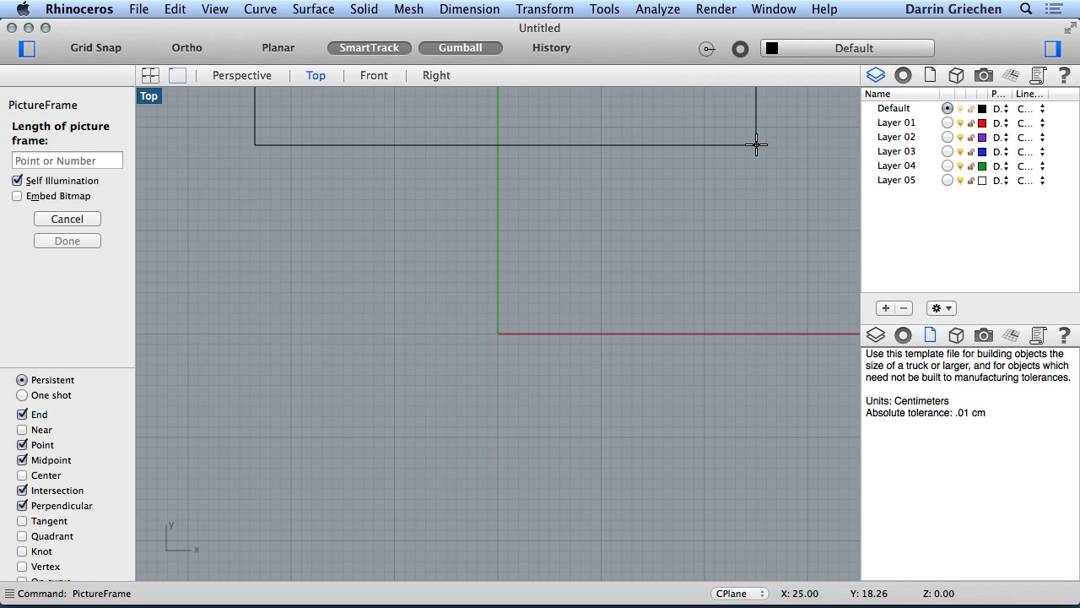
left_click(822, 155)
scroll(678, 272, "down", 5)
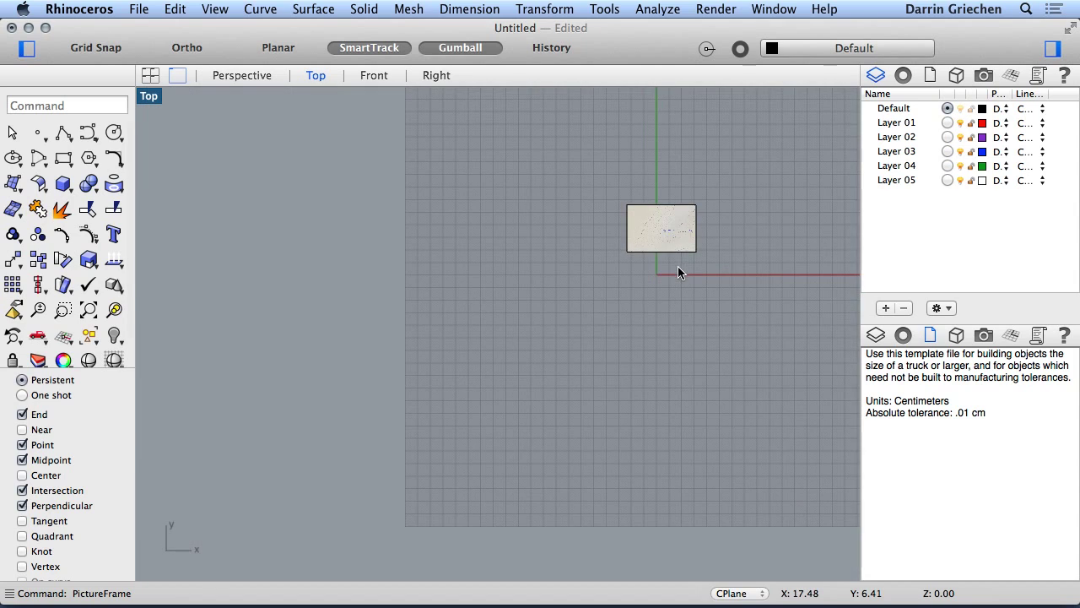
scroll(659, 193, "up", 5)
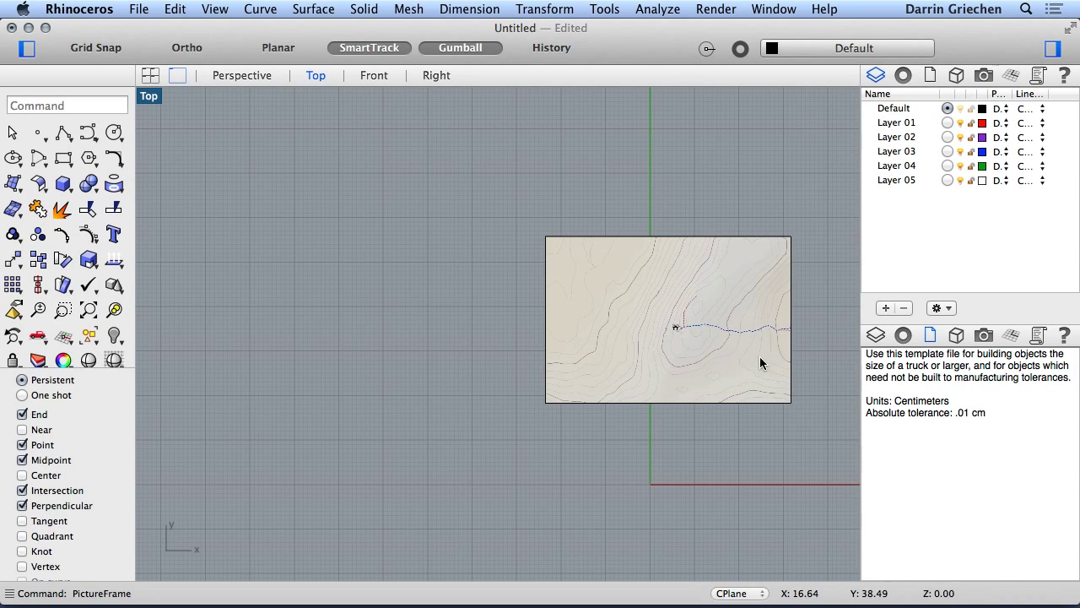
scroll(762, 355, "up", 5)
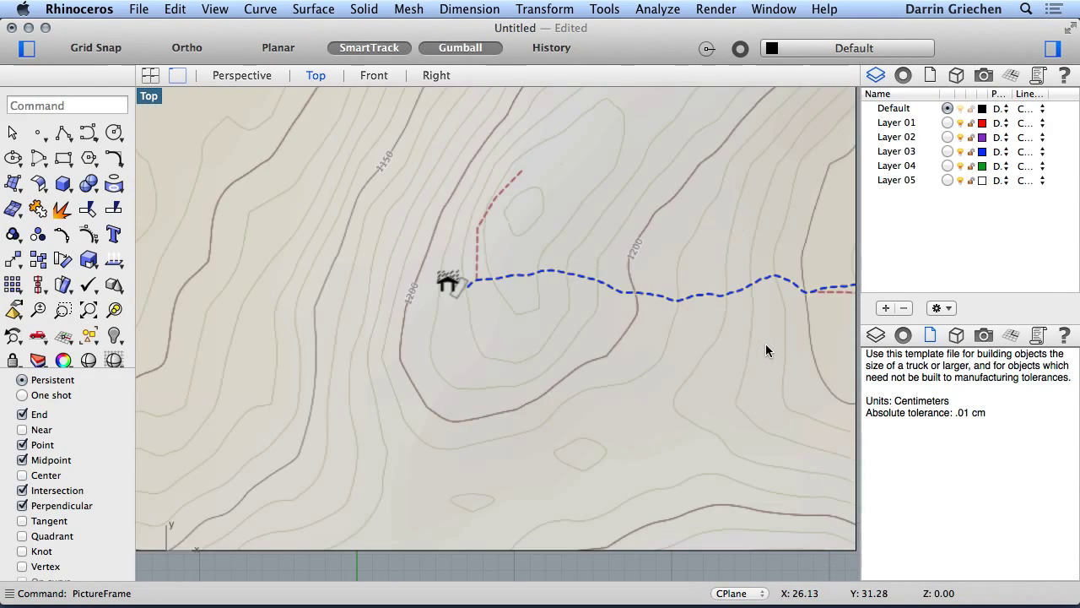
scroll(766, 351, "down", 3)
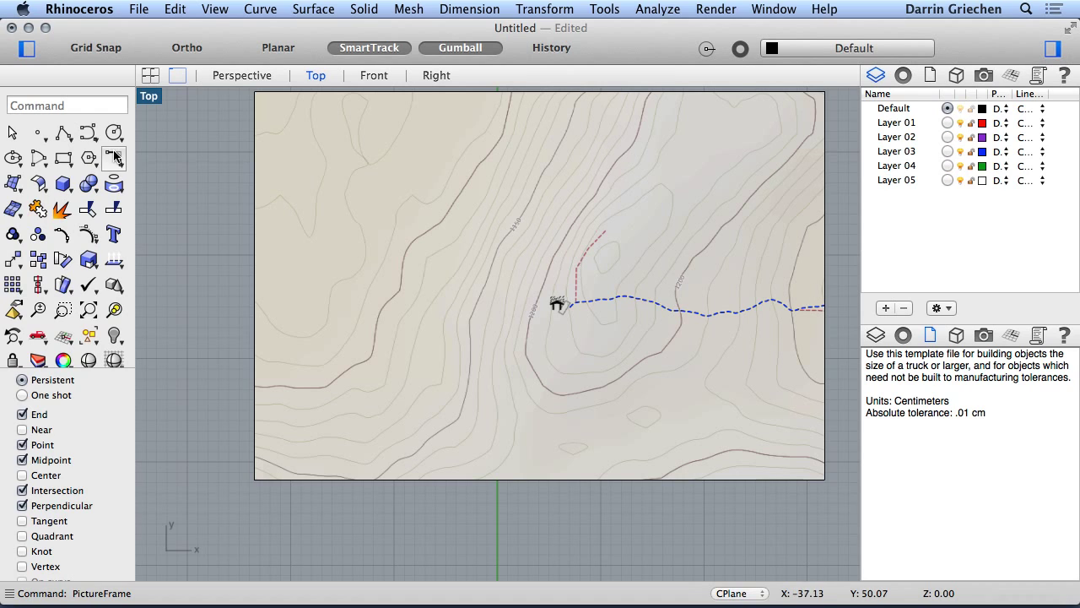
left_click(12, 133)
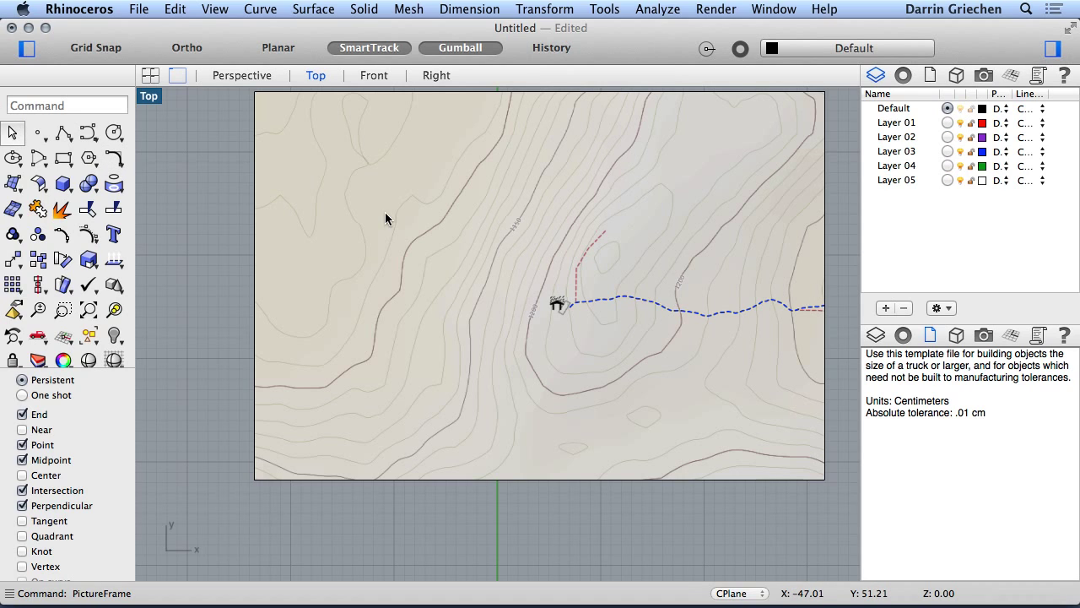
left_click(592, 475)
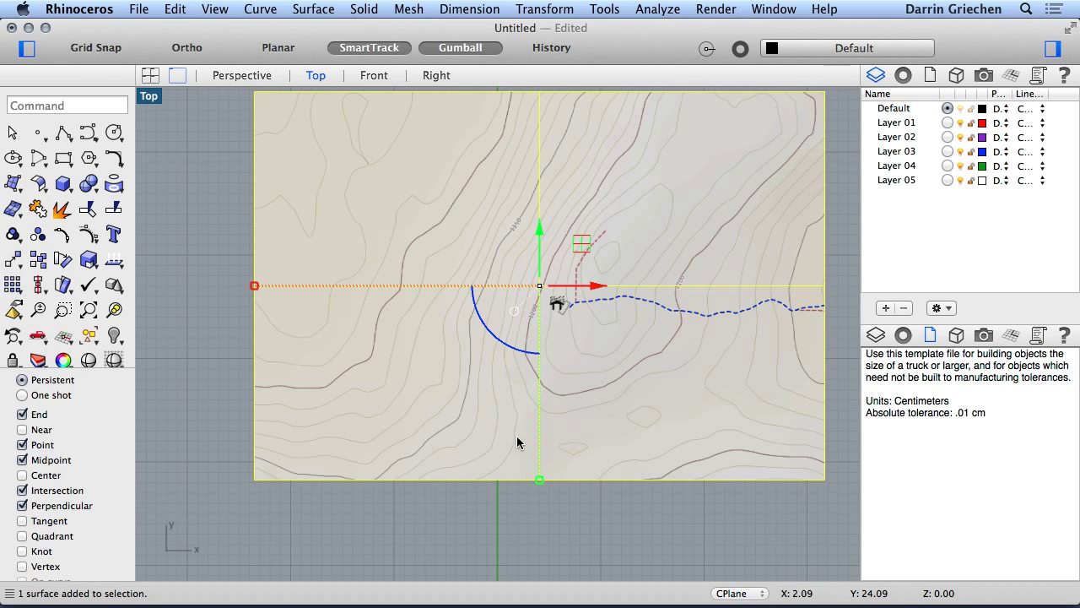
Nudge the map picture left along X, then Move it from point 0 to 0,0
left_click(589, 286)
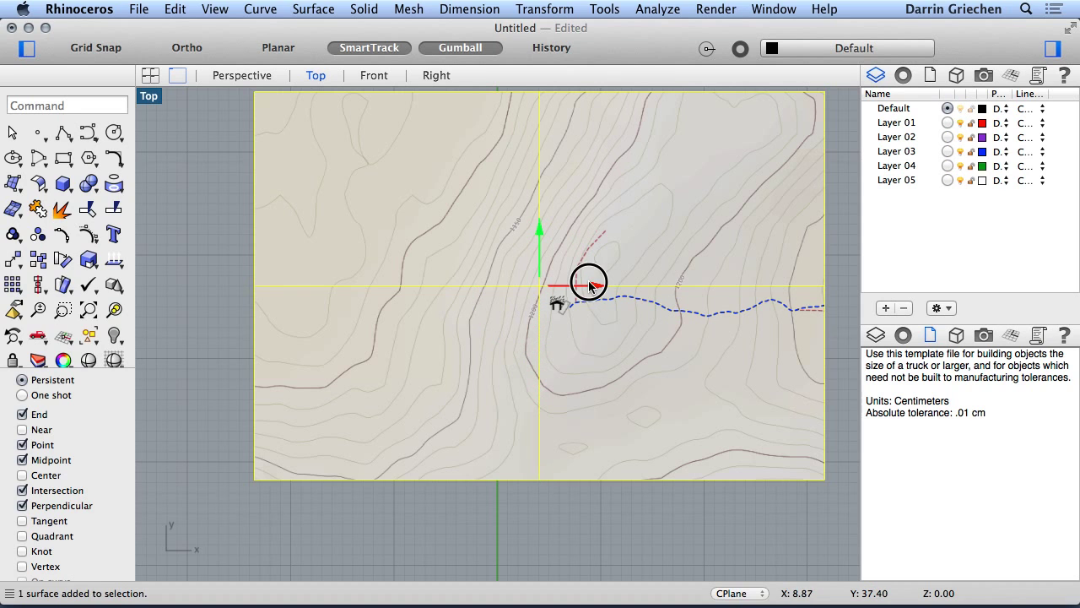
left_click_drag(589, 285, 563, 287)
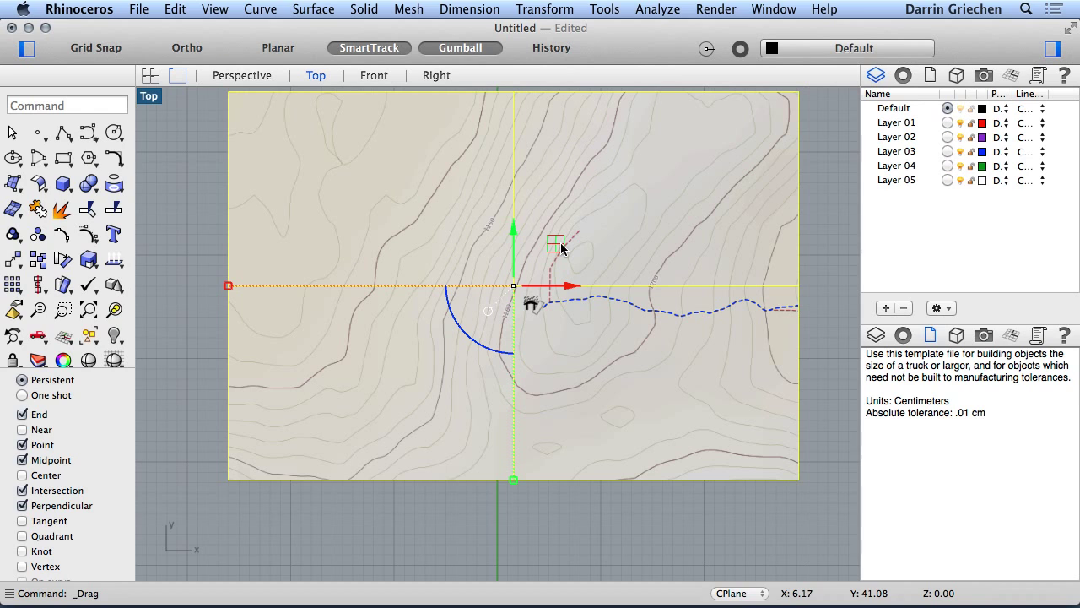
type("Move")
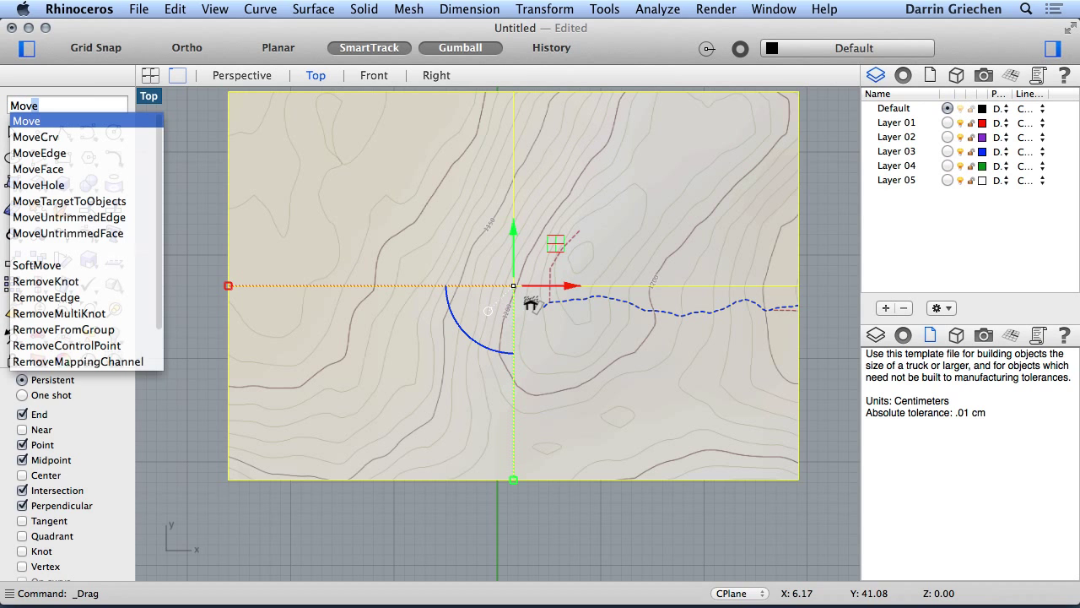
key("Return")
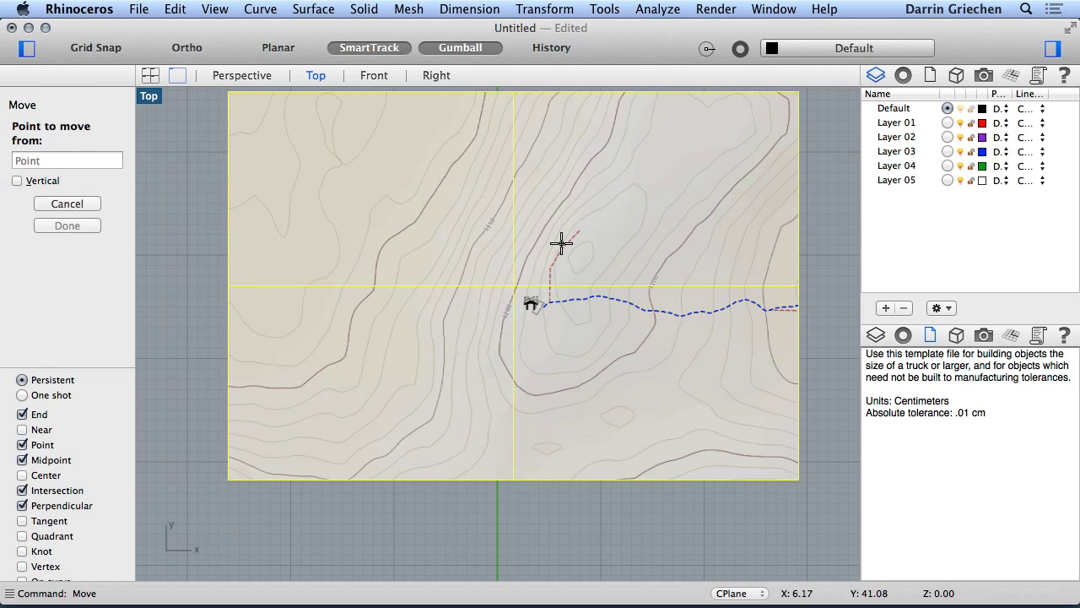
type("0")
key("Return")
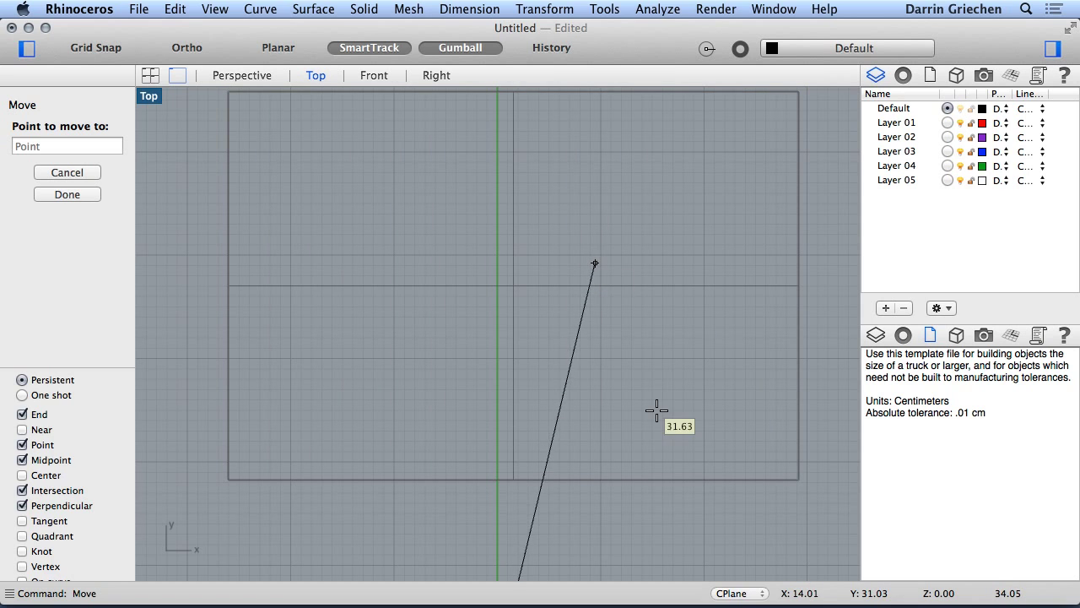
scroll(633, 410, "down", 3)
scroll(633, 410, "down", 3)
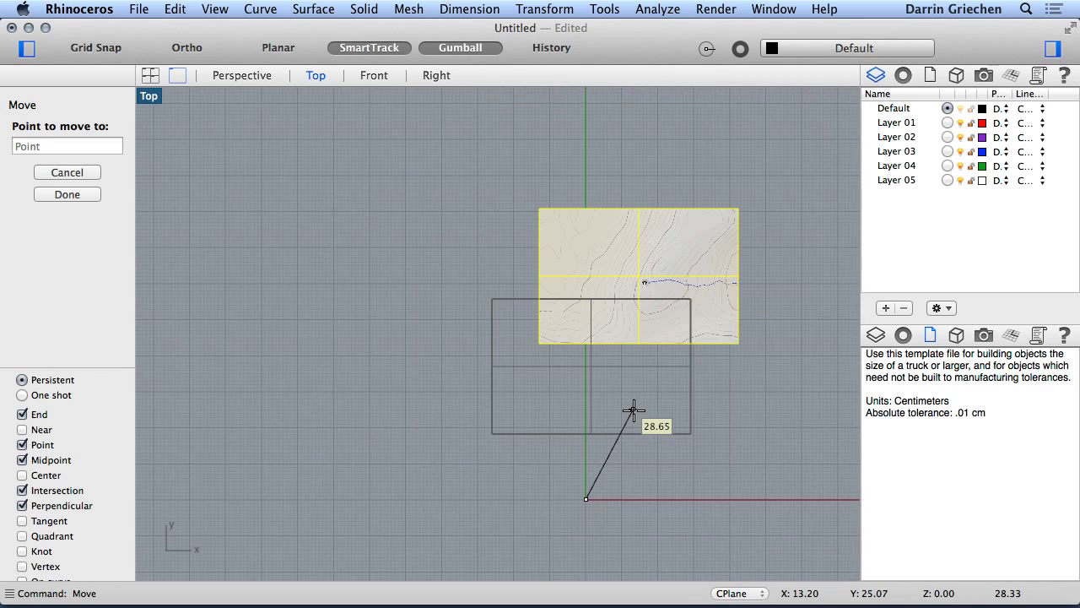
type("0,0,0")
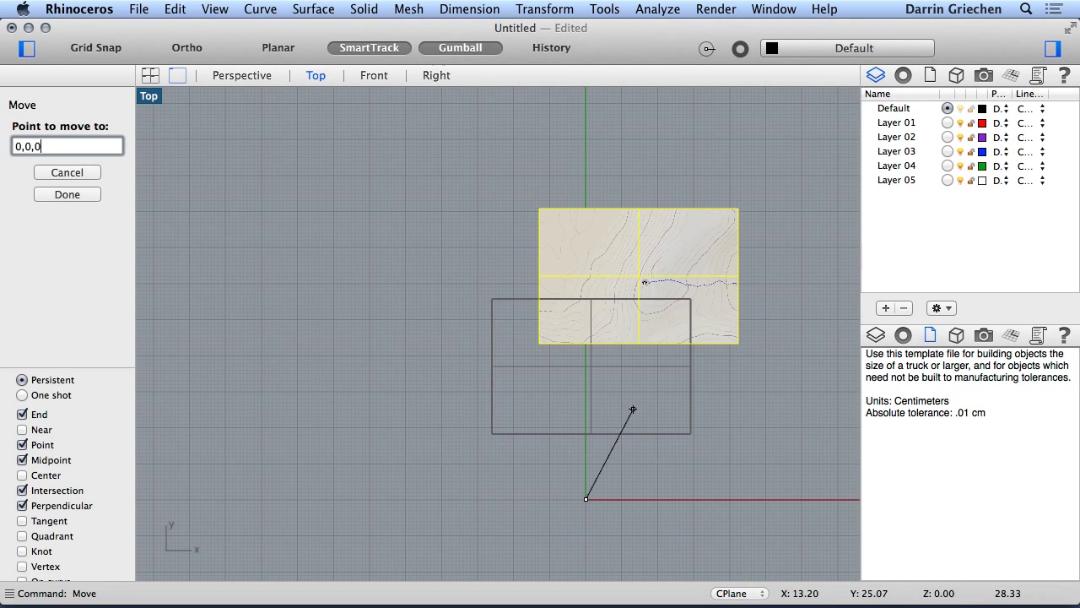
key("Return")
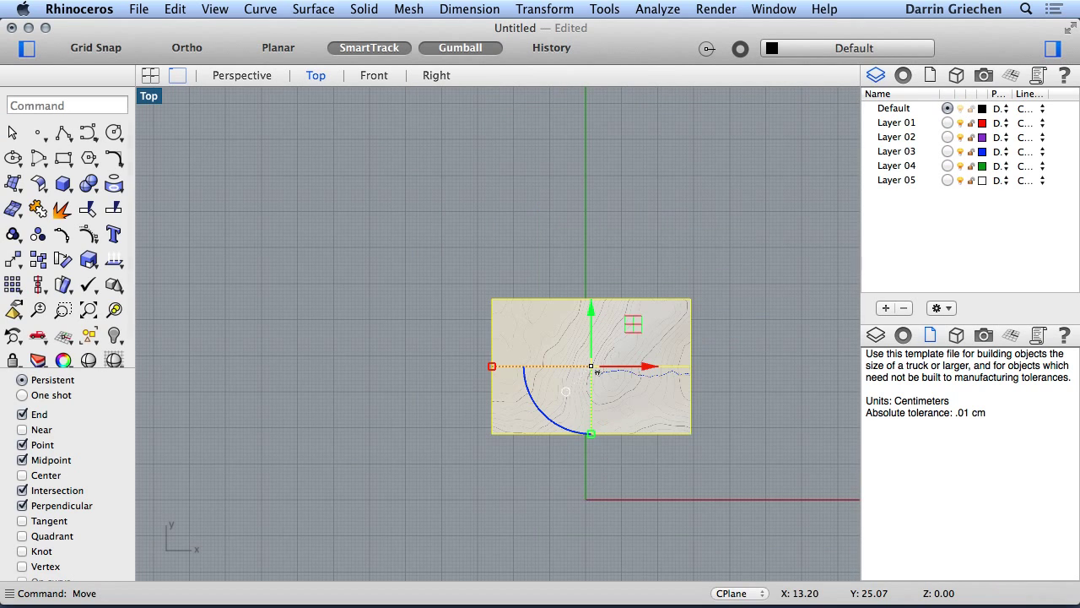
left_click(764, 277)
left_click(642, 374)
Run Move on the map picture using its centre option, then end the command
type("Move")
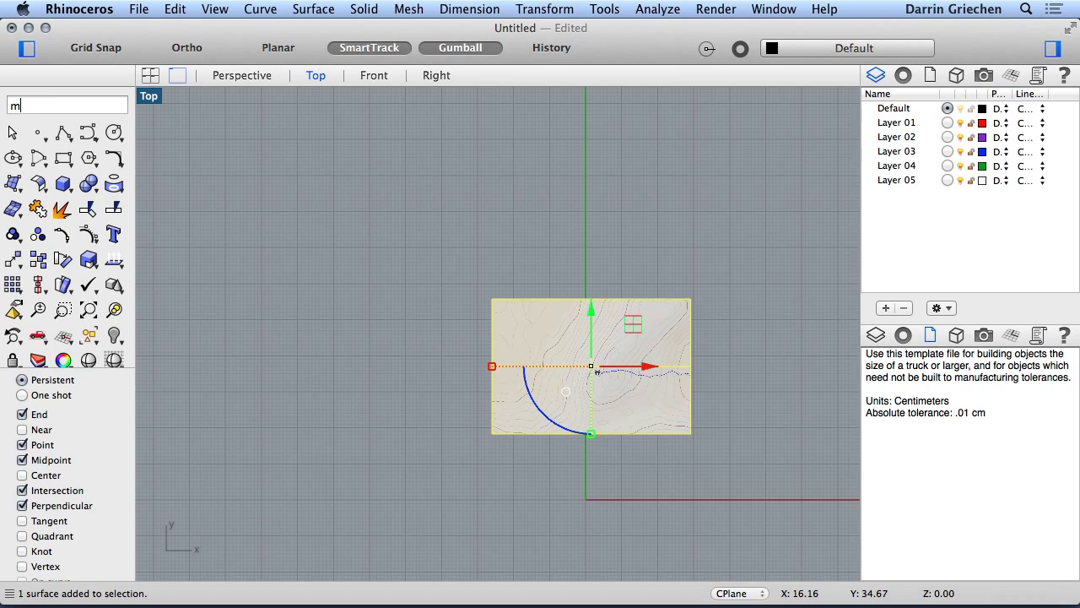
key("Return")
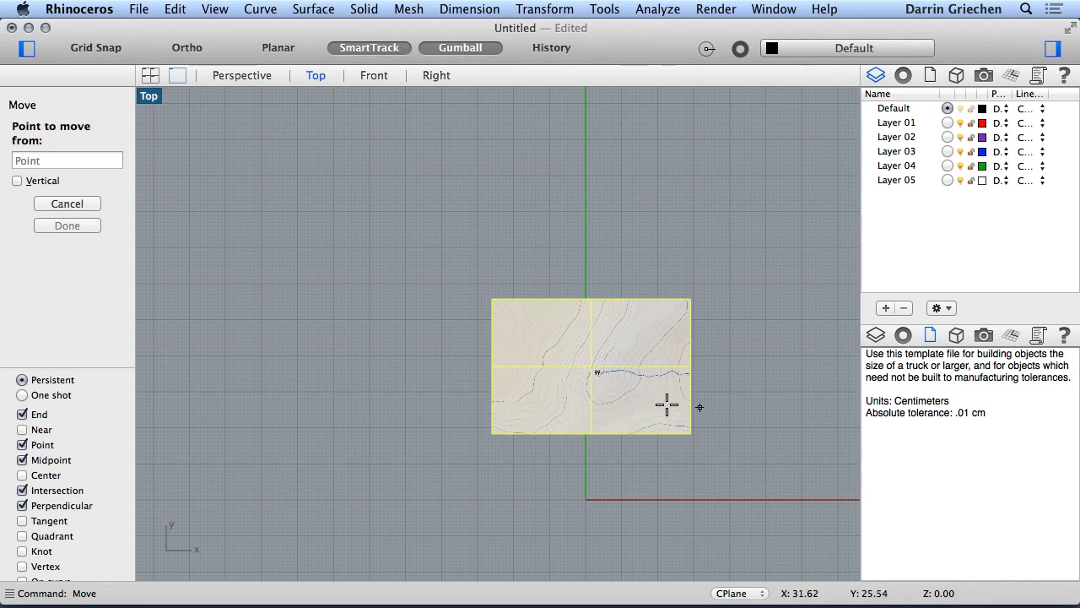
type("center")
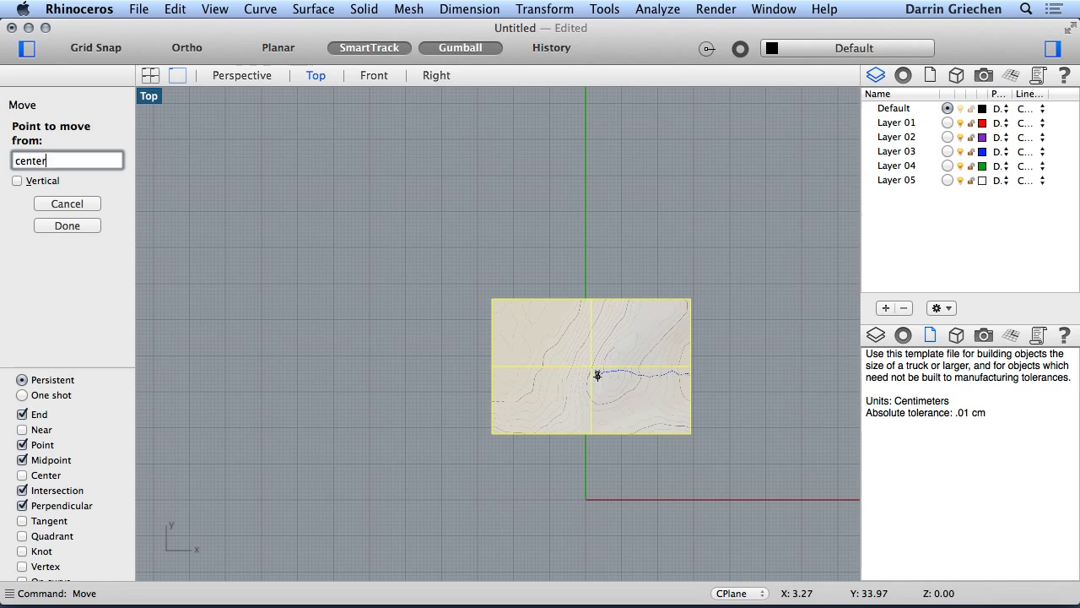
key("Return")
key("Escape")
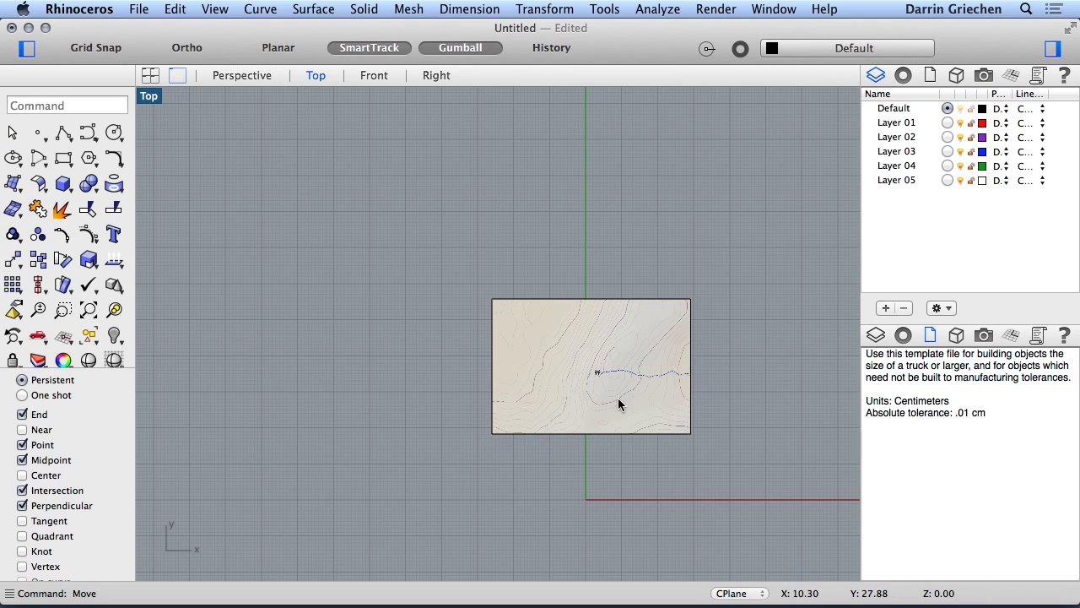
Drag the map picture down onto the world origin and zoom around to check placement
left_click(599, 377)
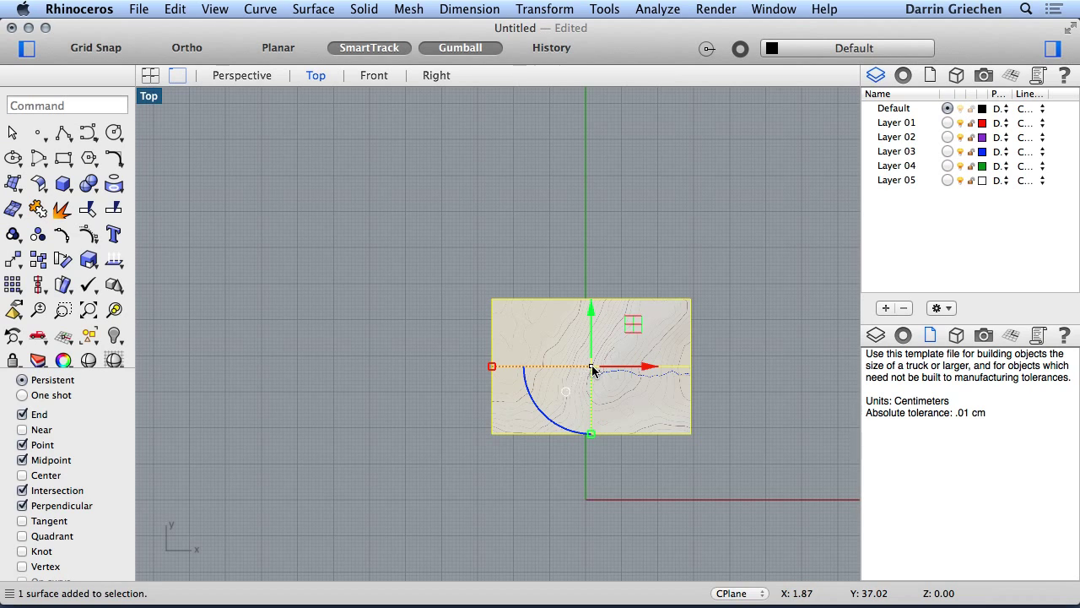
left_click_drag(632, 323, 632, 459)
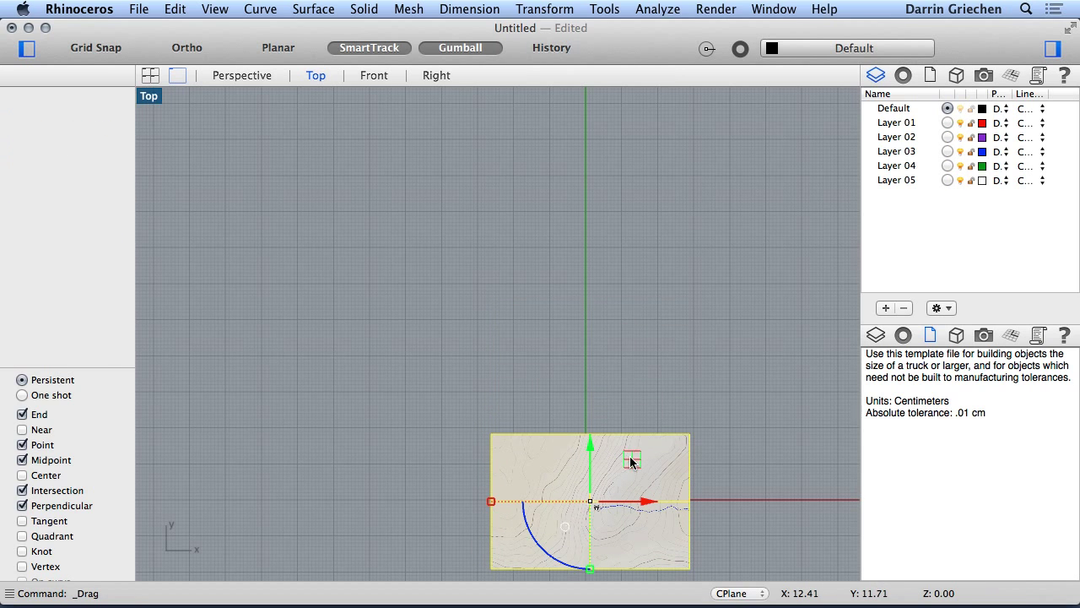
left_click(755, 436)
scroll(725, 461, "up", 10)
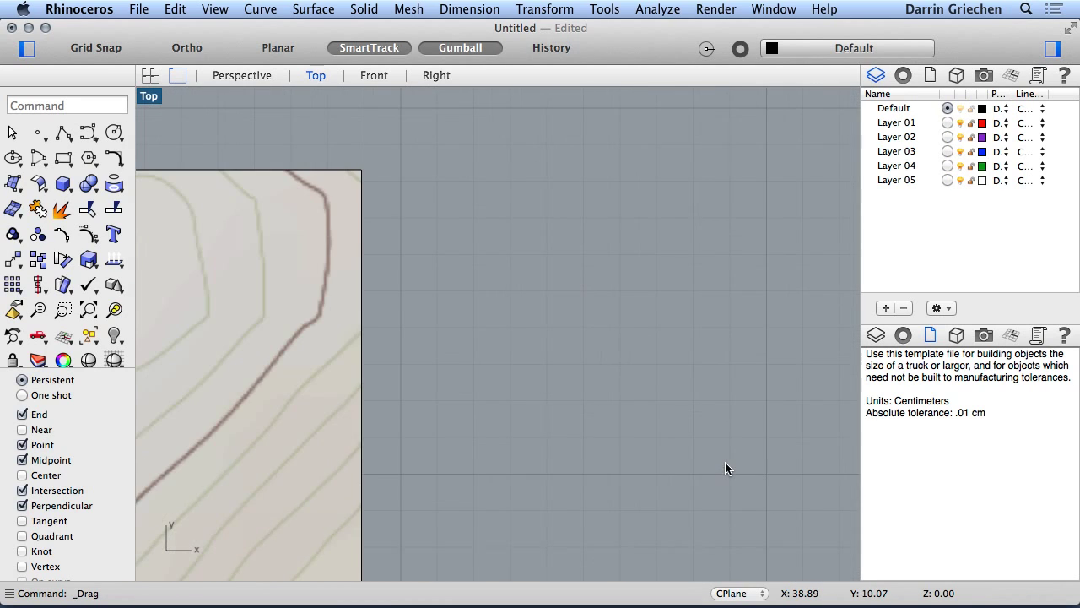
scroll(704, 504, "down", 3)
scroll(850, 299, "up", 3)
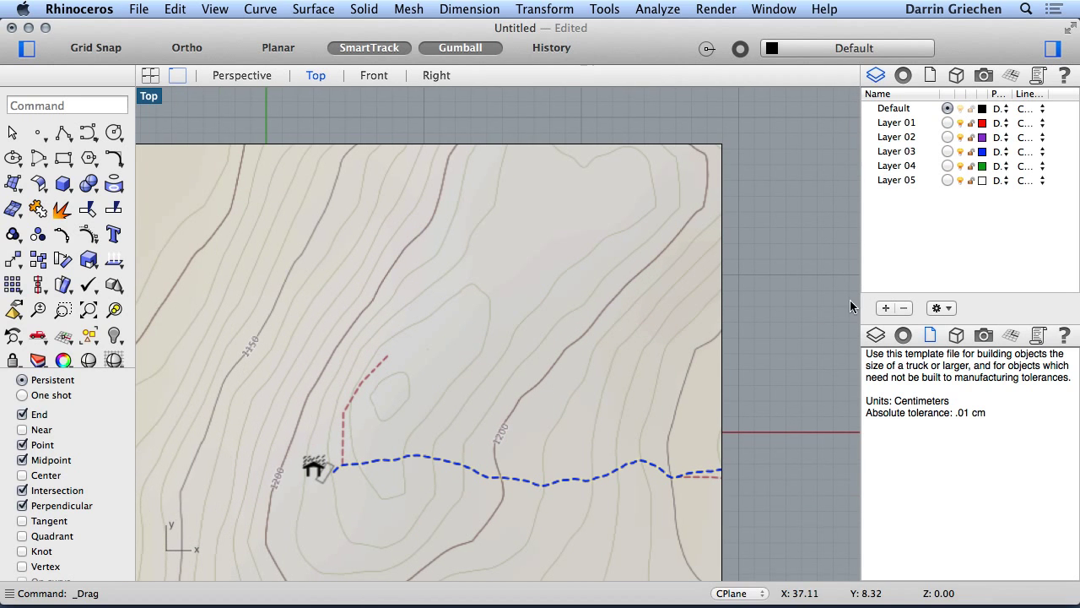
left_click_drag(543, 400, 724, 272)
scroll(725, 272, "down", 3)
scroll(725, 272, "down", 5)
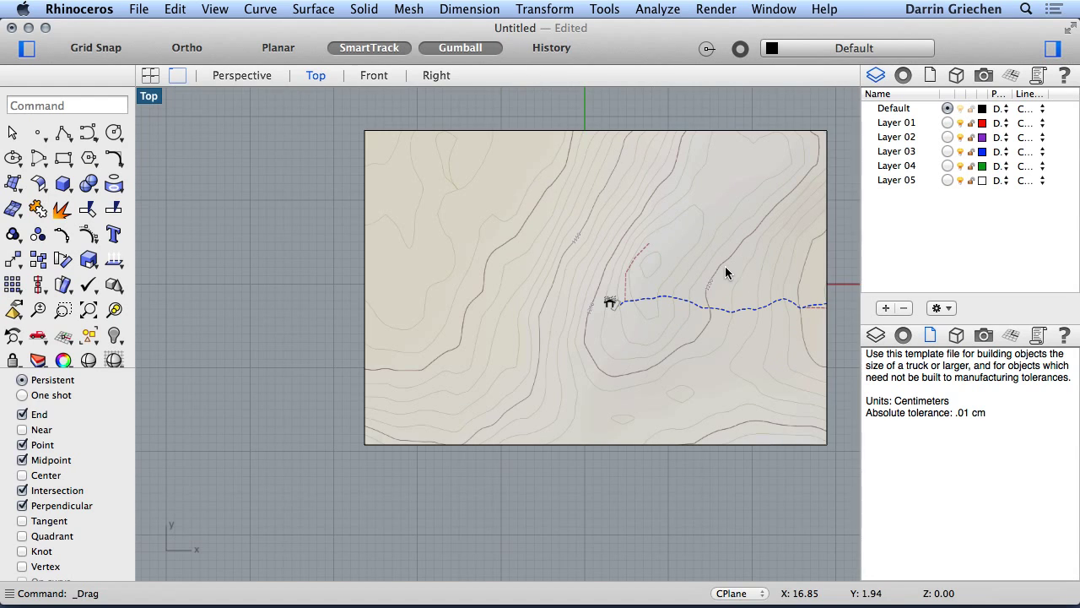
Rename Layer 05 to 'SiteImage'
left_click(777, 191)
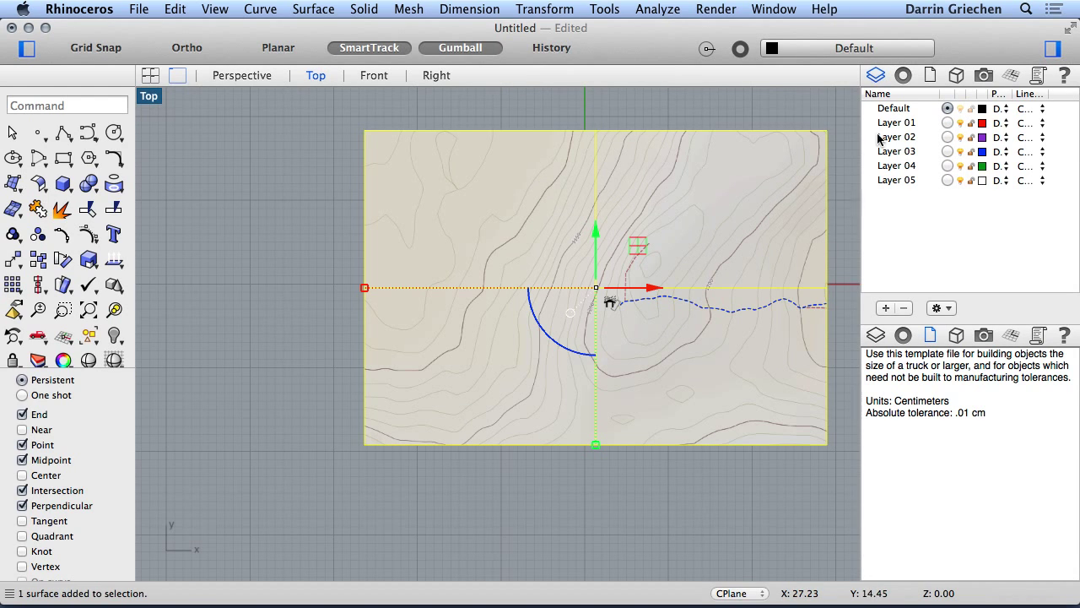
left_click(899, 123)
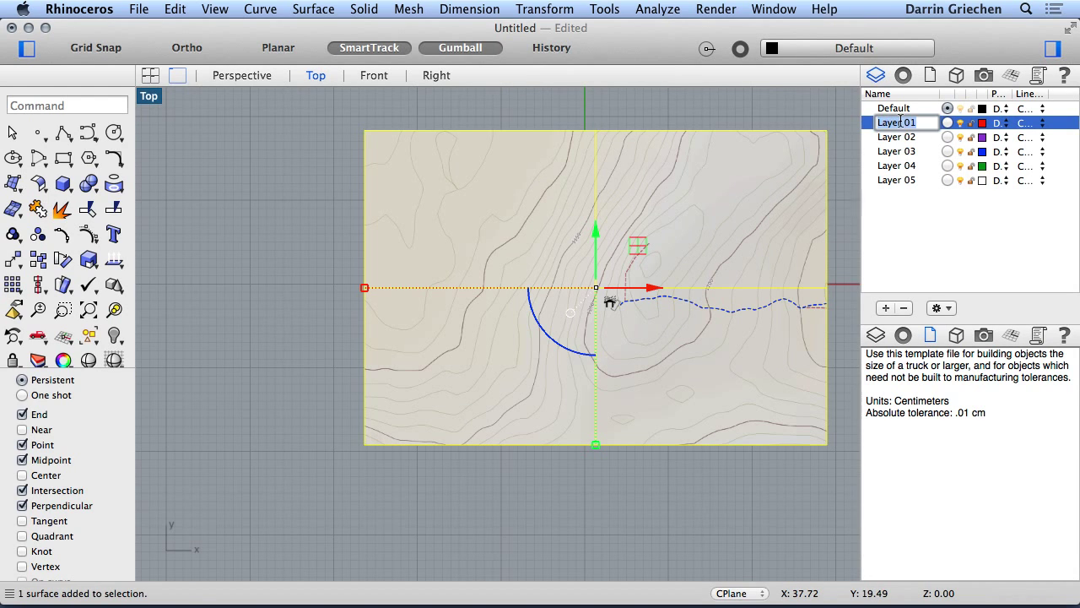
left_click(909, 182)
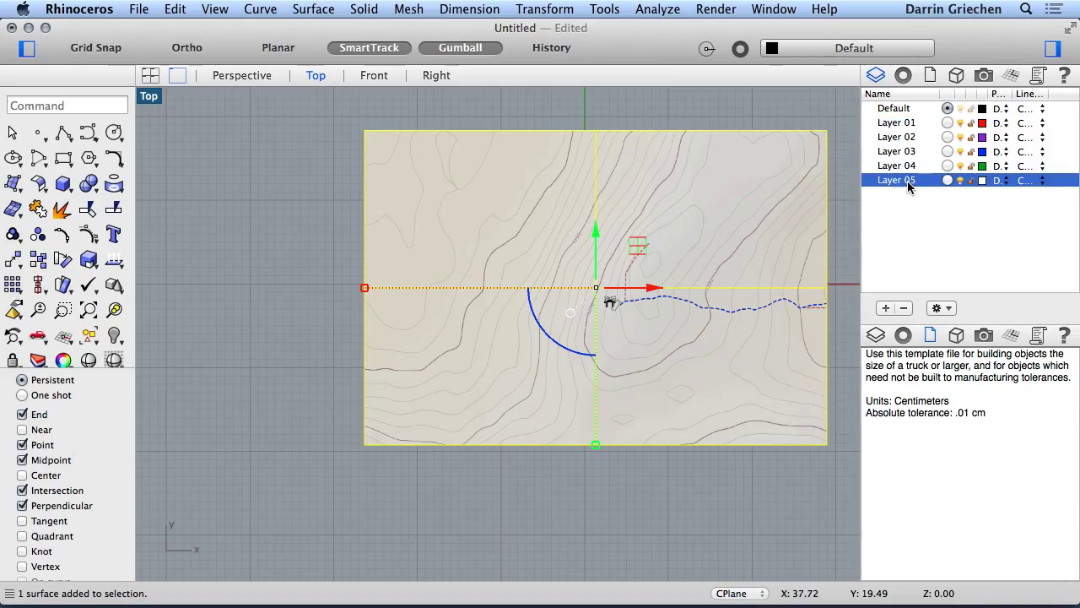
left_click(908, 181)
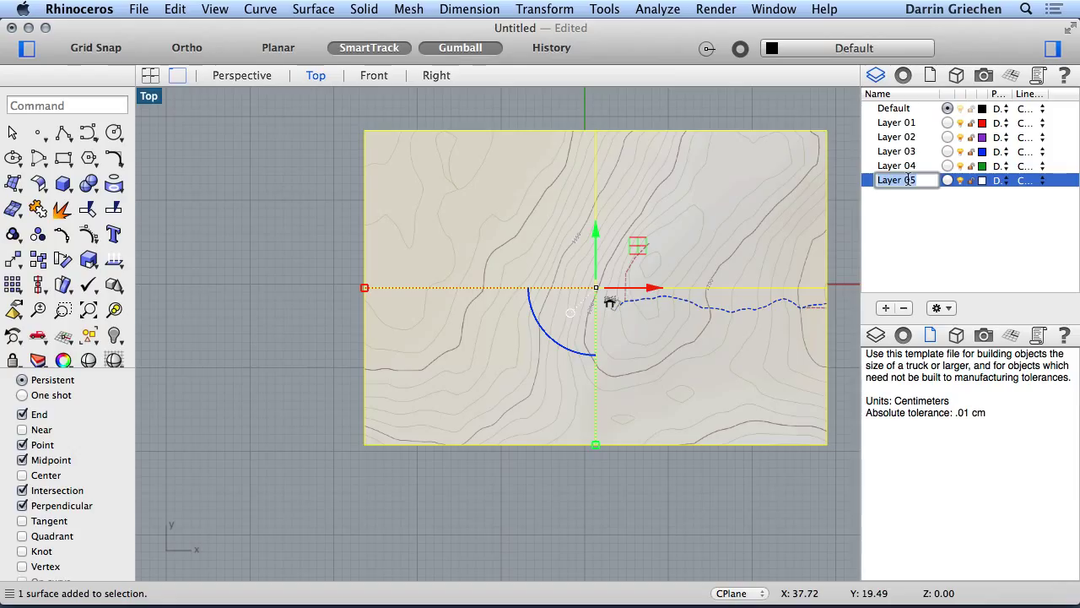
type("SiteImage")
key("Return")
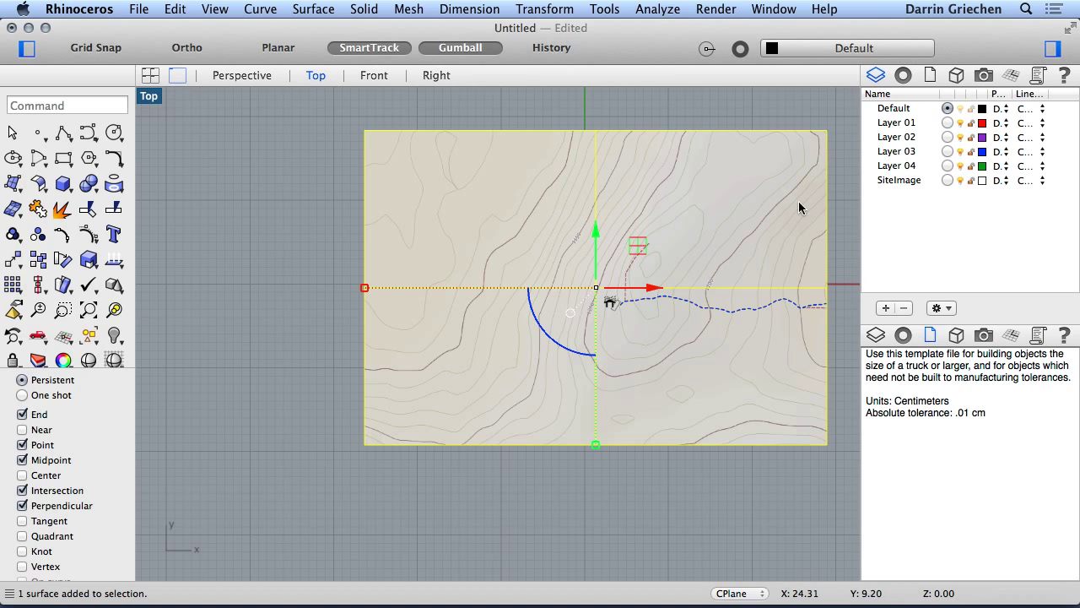
Set the SiteImage layer colour to red on the Colors wheel
left_click(982, 181)
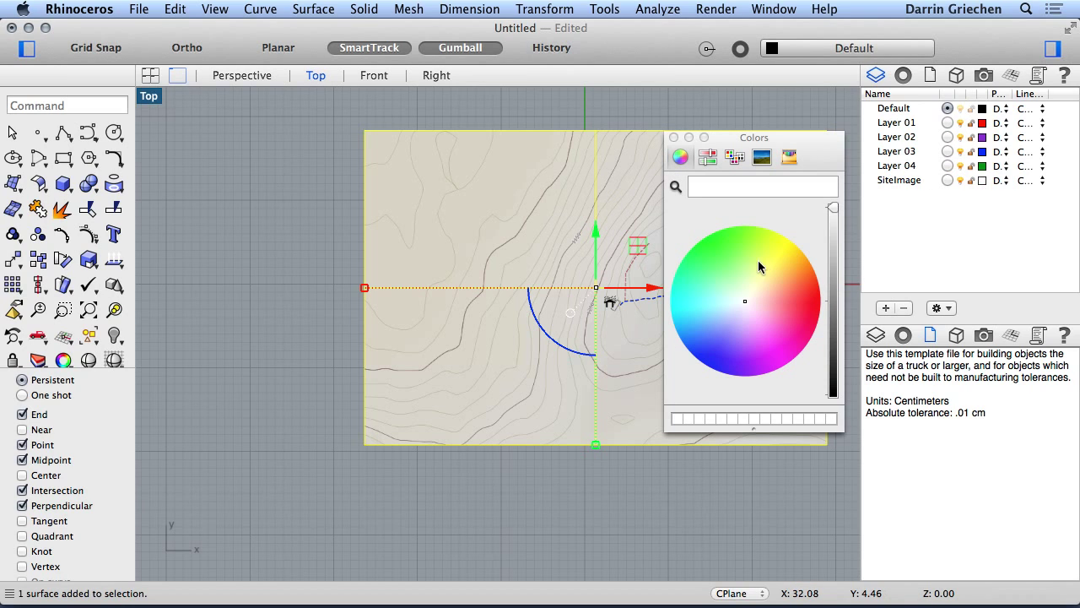
left_click(815, 310)
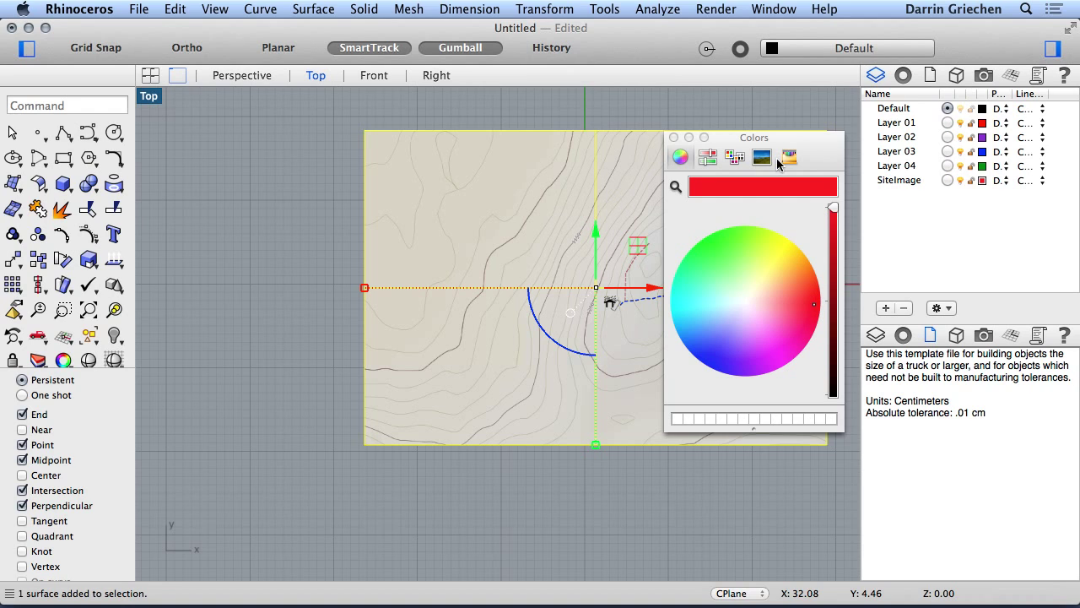
left_click(673, 137)
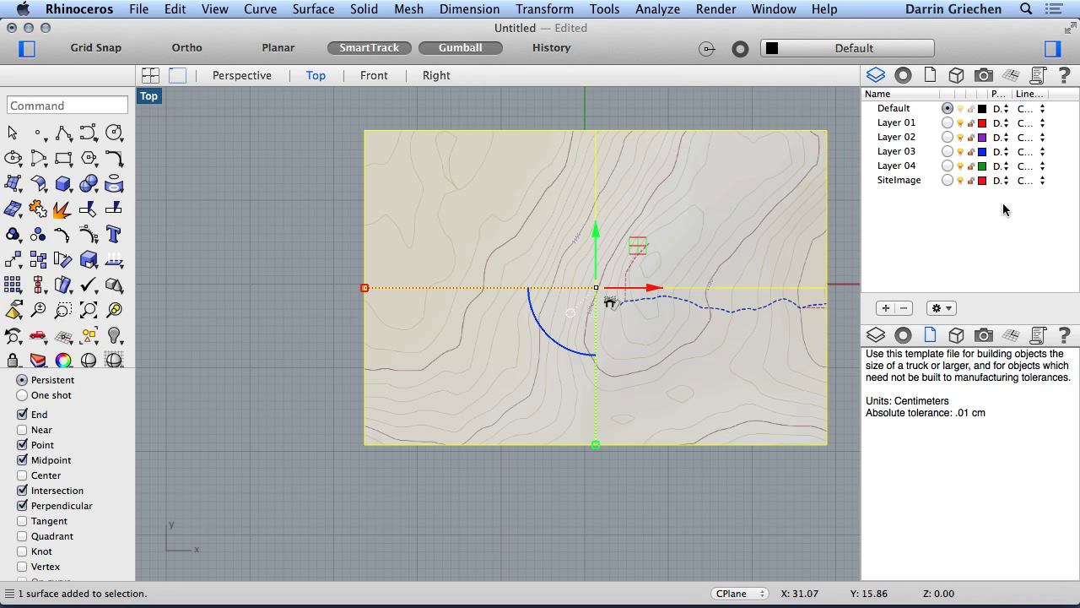
right_click(790, 314)
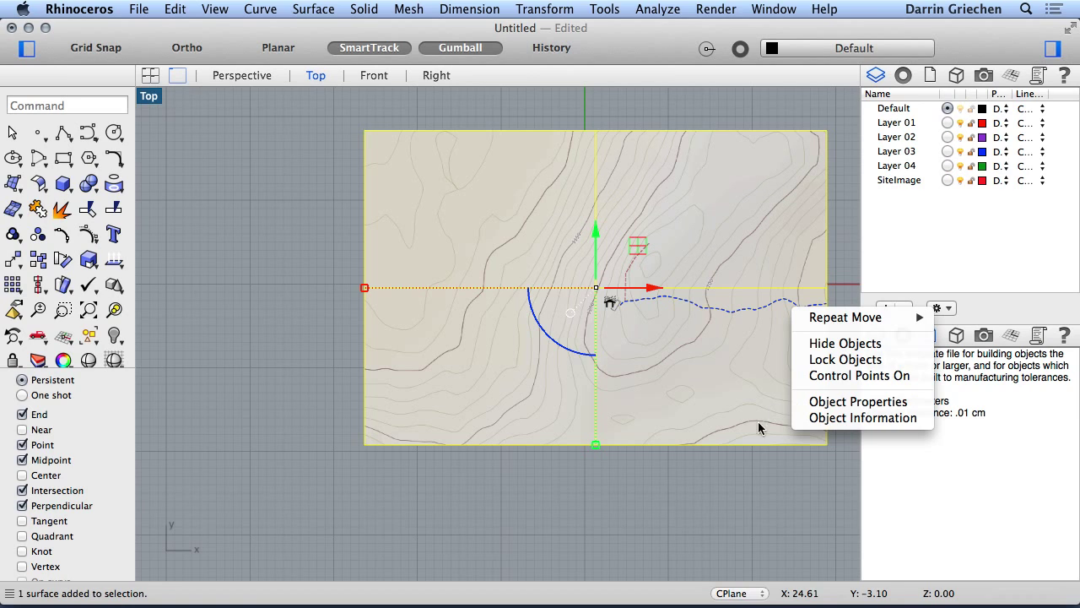
Assign the site image surface to the SiteImage layer in its Properties
left_click(795, 383)
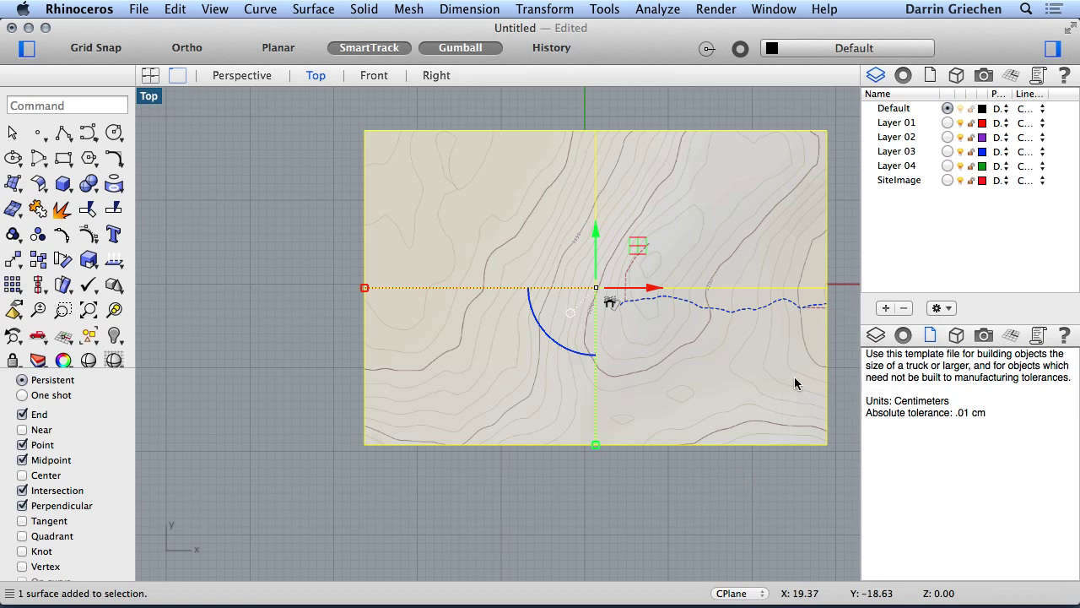
left_click(903, 76)
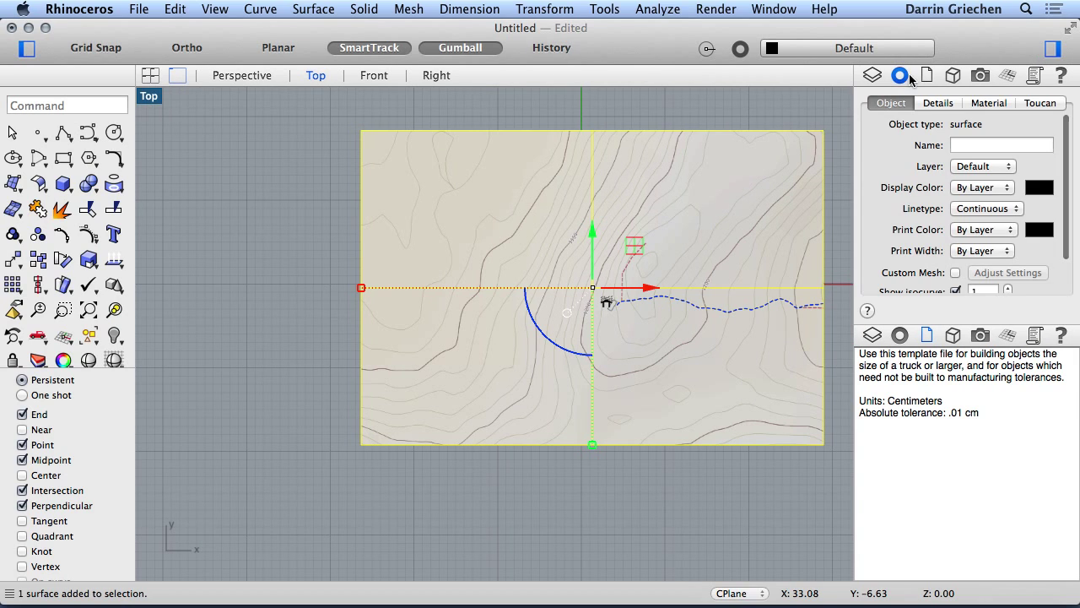
left_click(1009, 168)
left_click(989, 240)
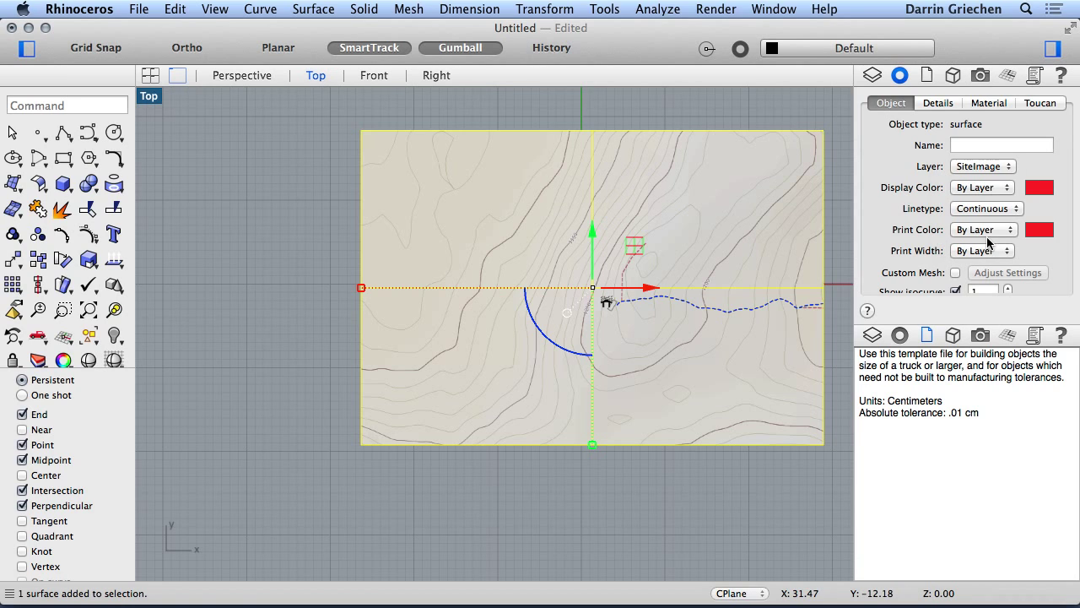
Deselect the surface and lock the SiteImage layer
left_click(792, 470)
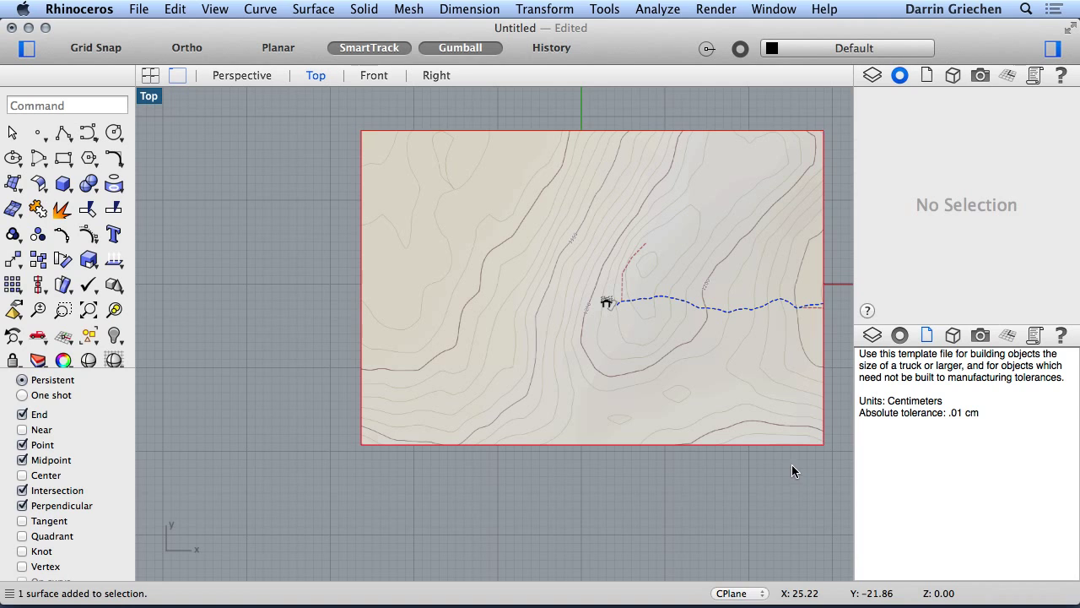
left_click(874, 75)
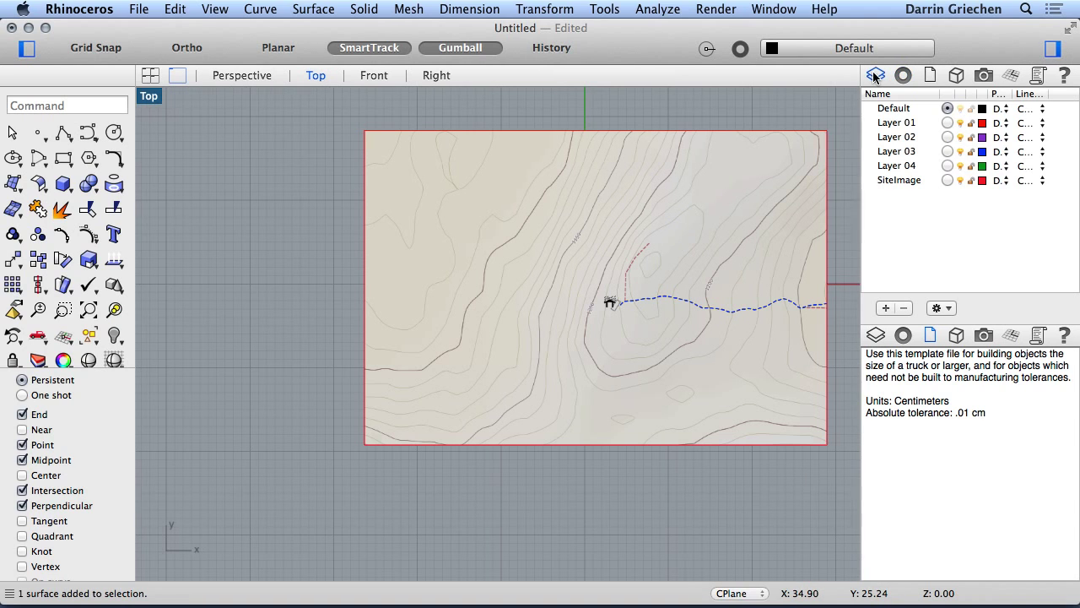
left_click(971, 179)
Bring Safari forward and select the coordinates 62.2238921,9.4903488 in the Google Maps address
key("ctrl+Up")
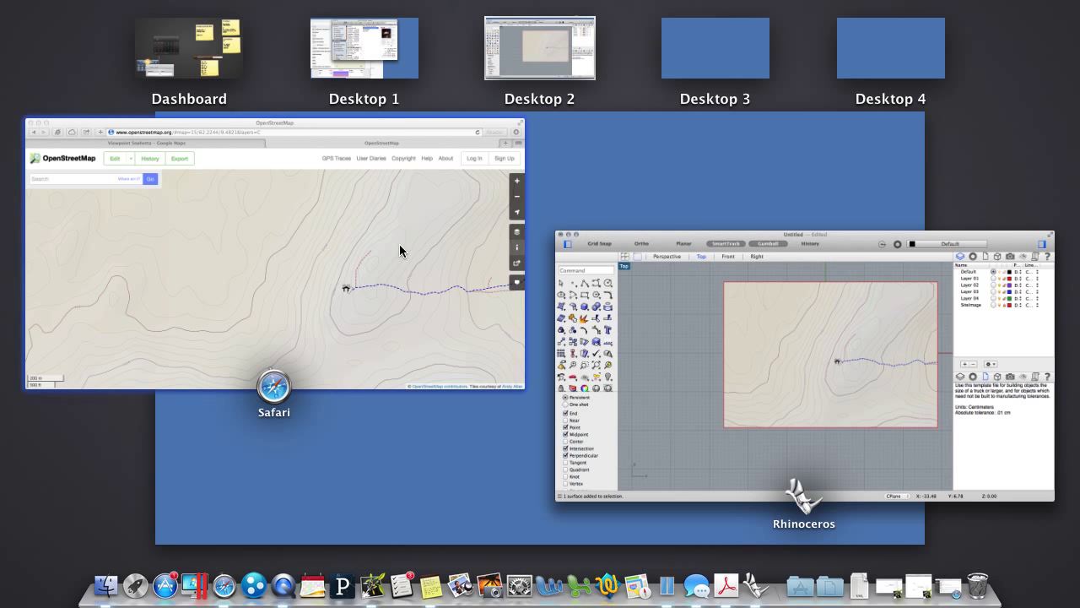
left_click(386, 247)
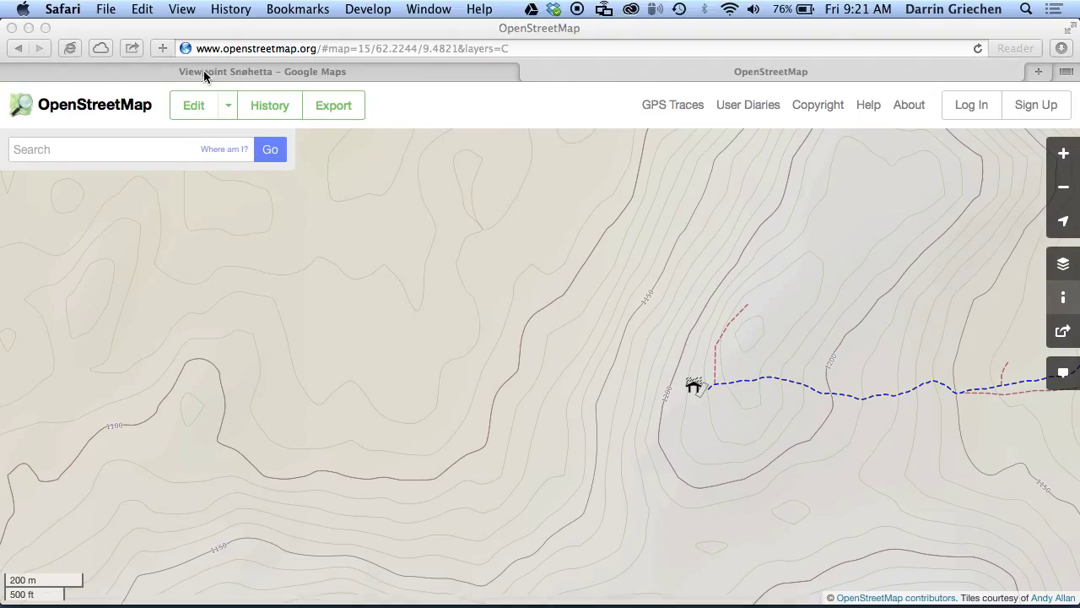
left_click(264, 73)
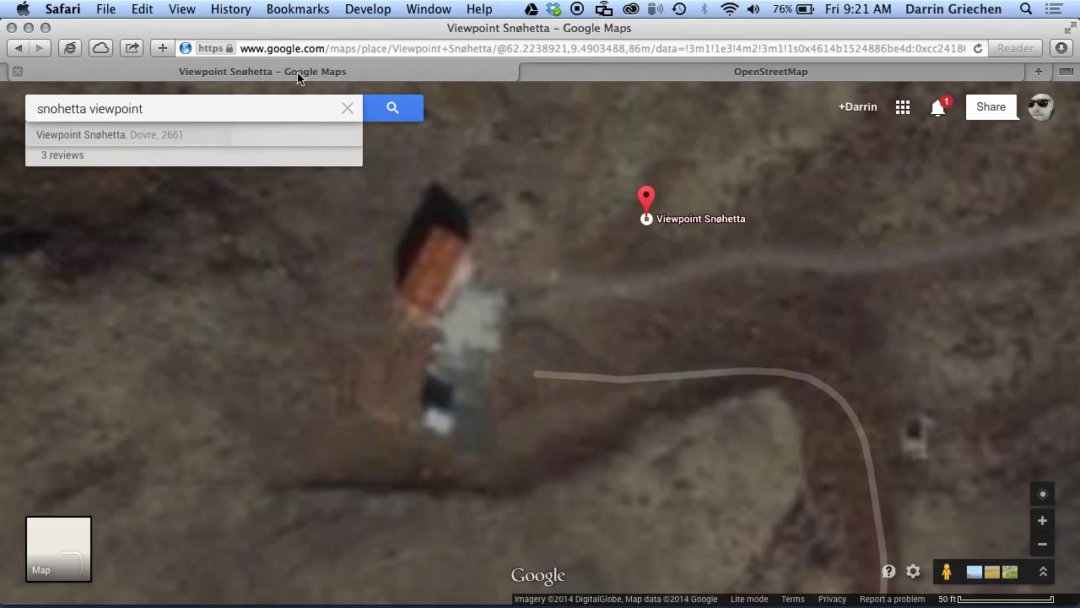
left_click(529, 48)
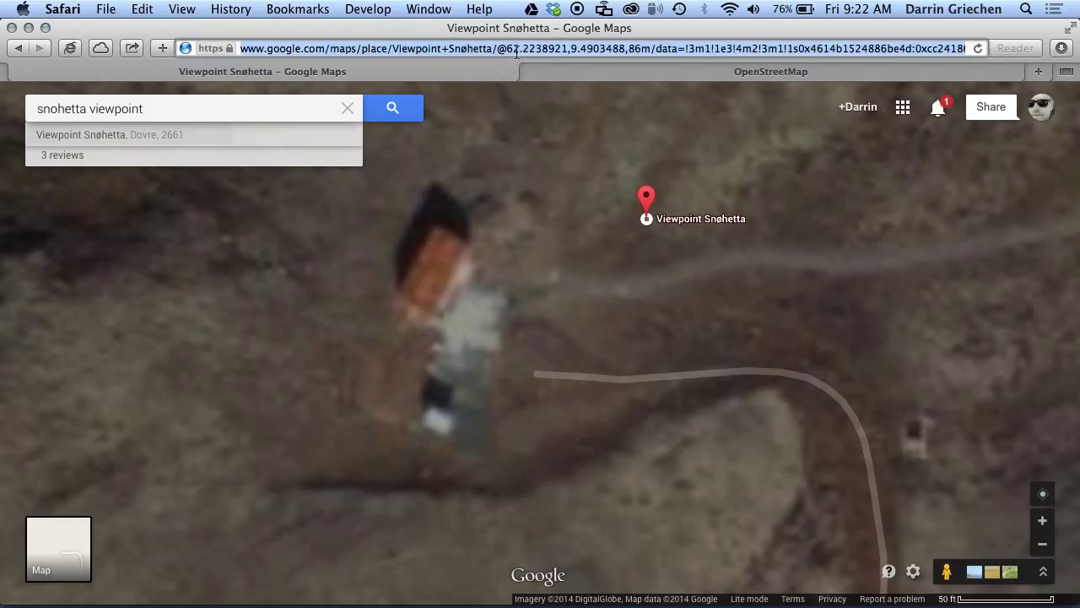
left_click(512, 48)
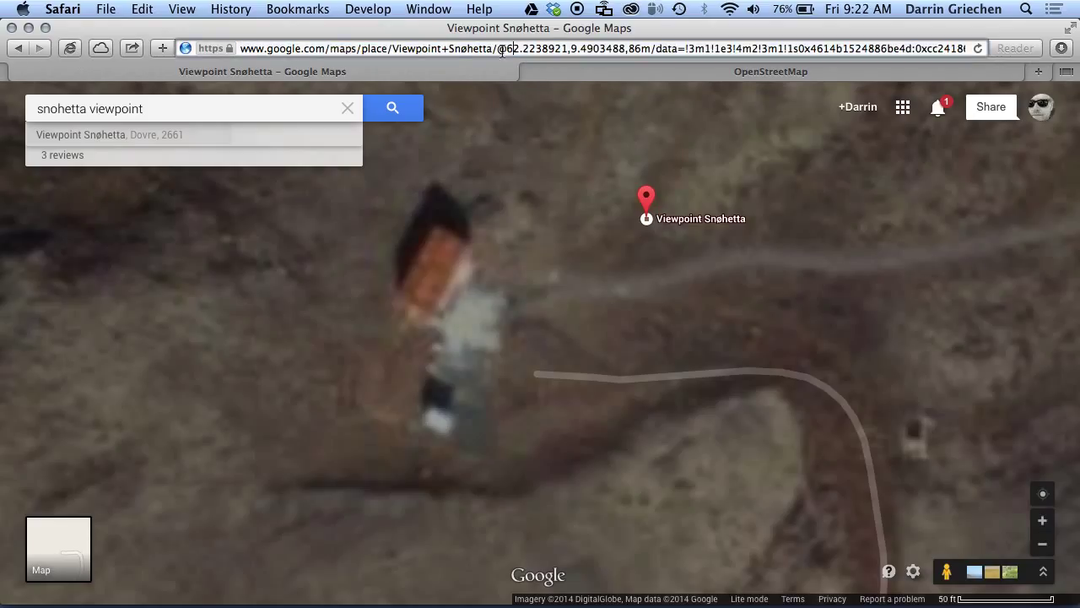
left_click_drag(507, 48, 624, 52)
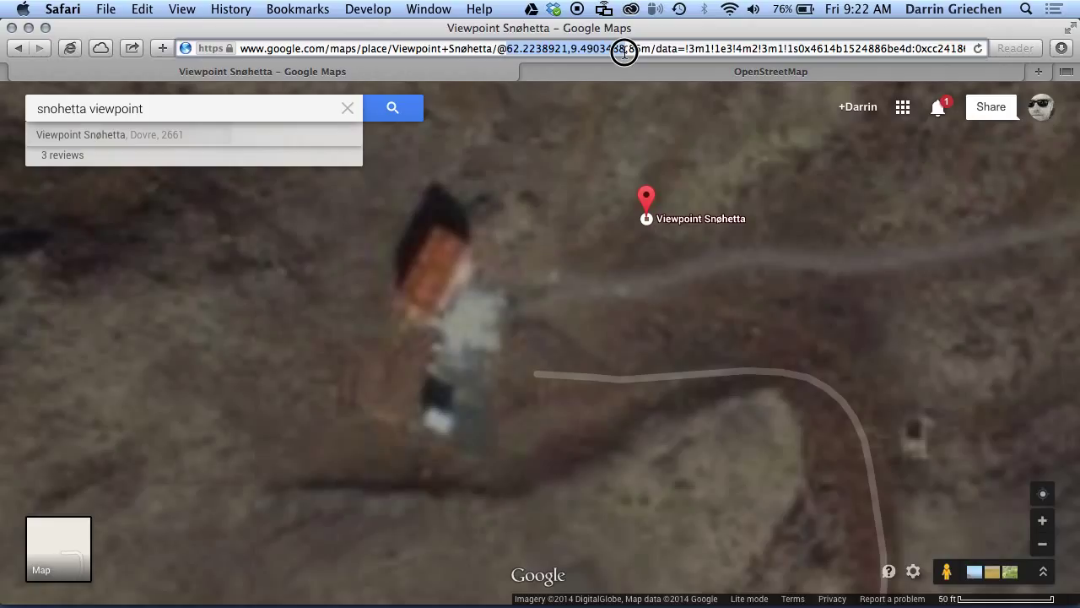
left_click_drag(624, 53, 627, 51)
key("super+c")
Paste 62.2238921,9.4903488 into OpenStreetMap search and centre the map on the result
left_click(644, 77)
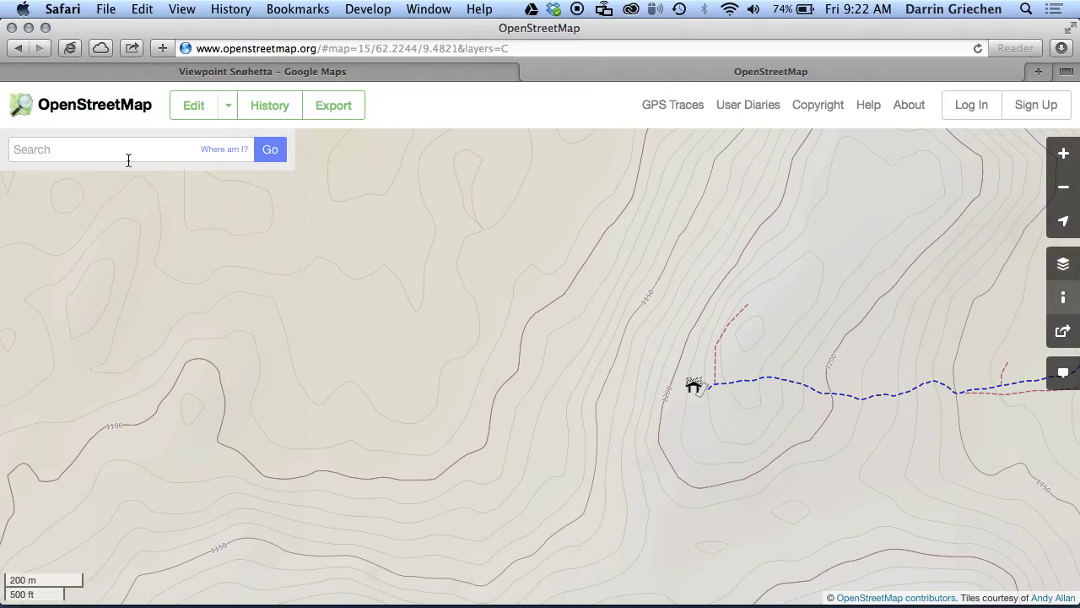
key("super+v")
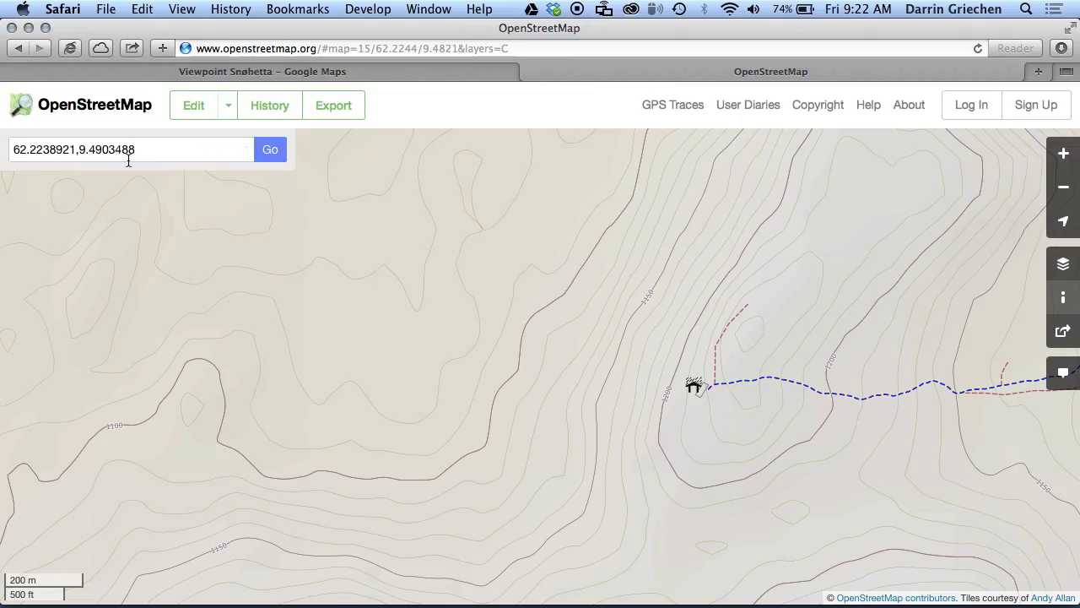
left_click(268, 157)
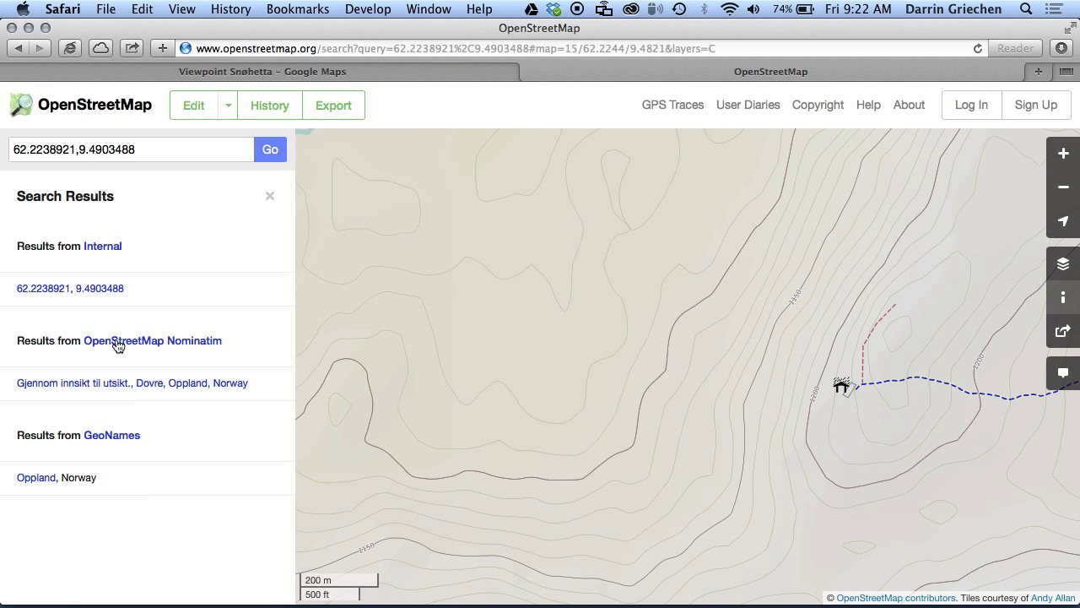
left_click(113, 294)
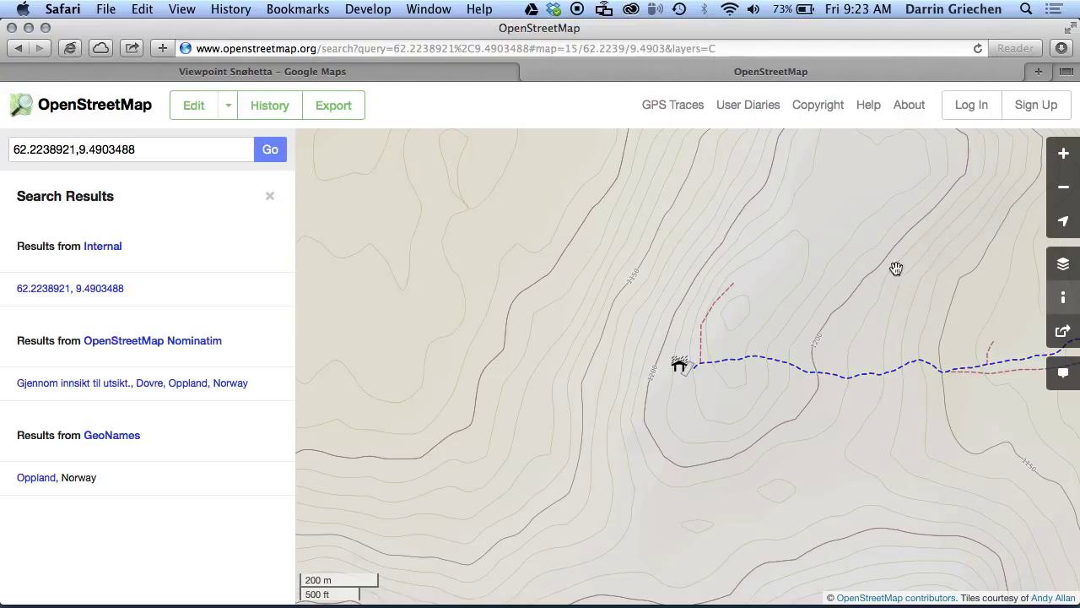
Zoom in and out, switch the map to the Standard style, and pan along the trail
left_click(1064, 167)
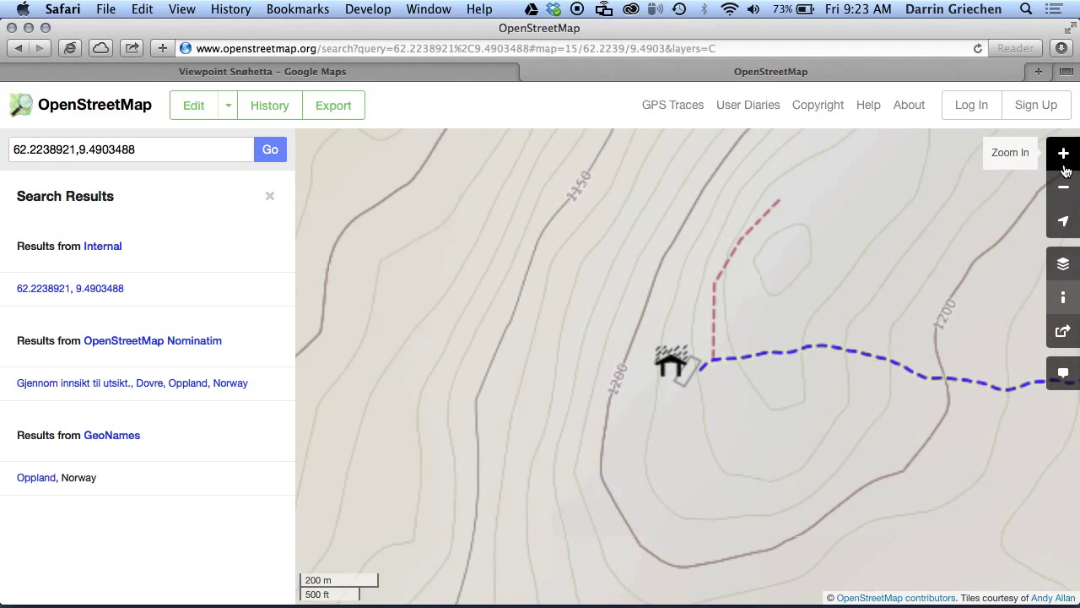
left_click(1063, 193)
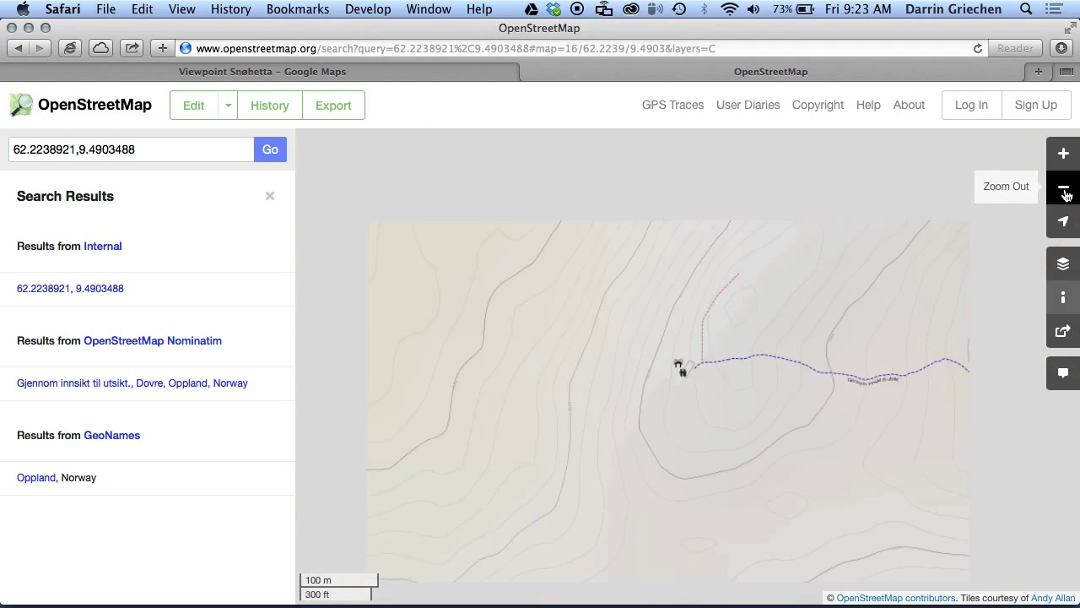
left_click(1062, 264)
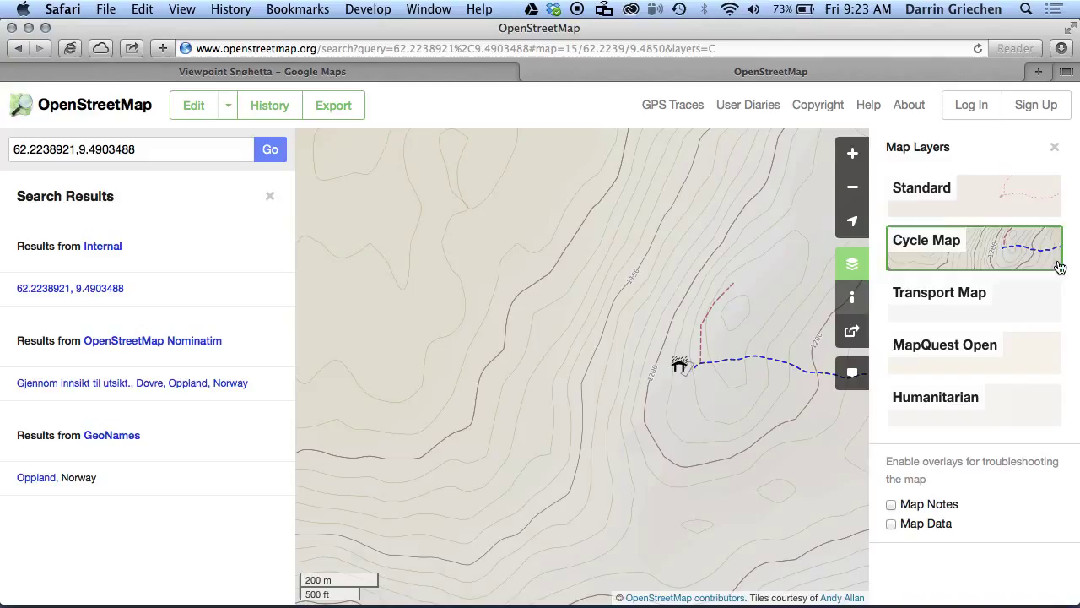
left_click(911, 194)
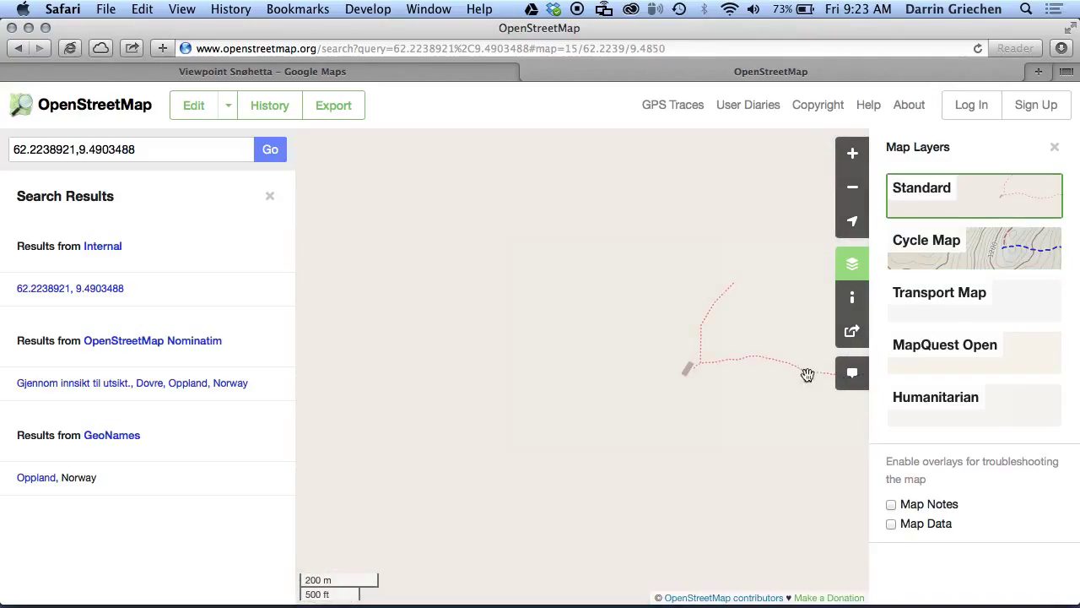
left_click_drag(657, 338, 575, 342)
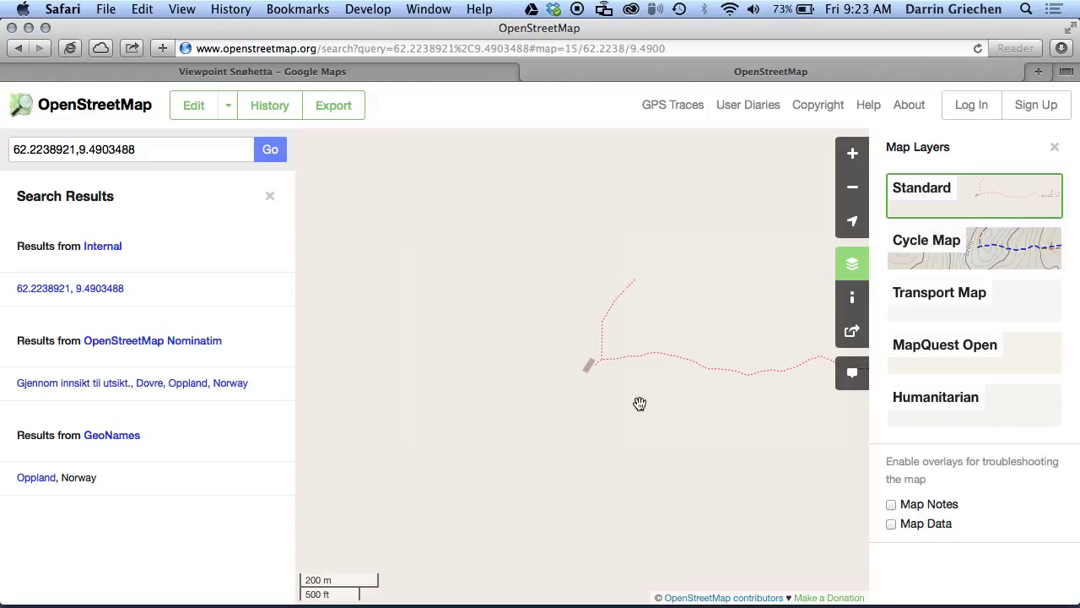
mouse_move(642, 403)
left_mouse_down()
mouse_move(595, 398)
mouse_move(632, 384)
left_mouse_up()
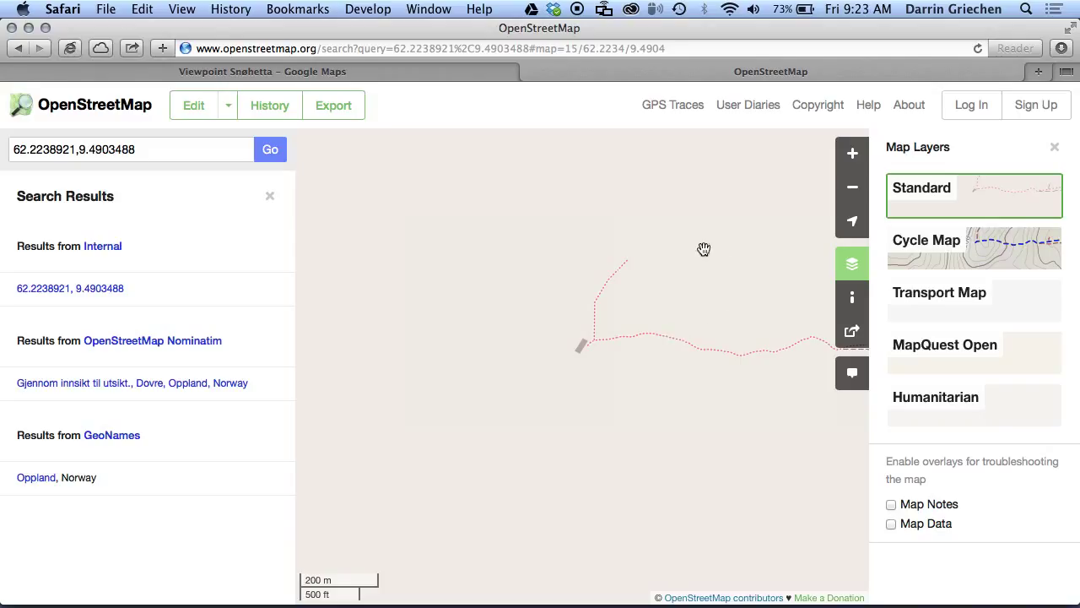
Return to the Cycle Map contour style and close the style panel and search results
mouse_move(124, 293)
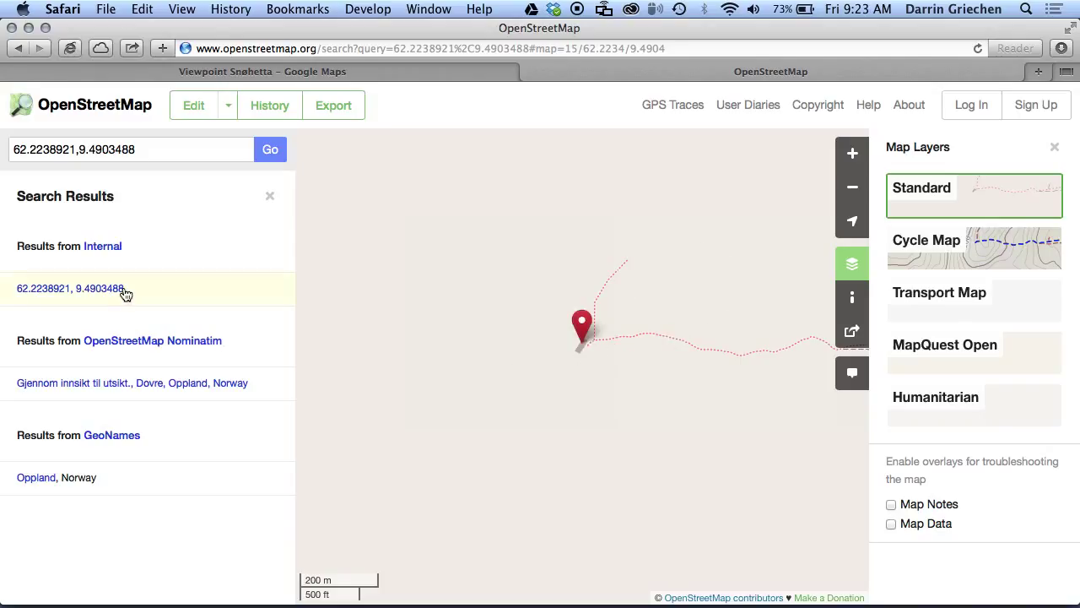
left_click(1008, 246)
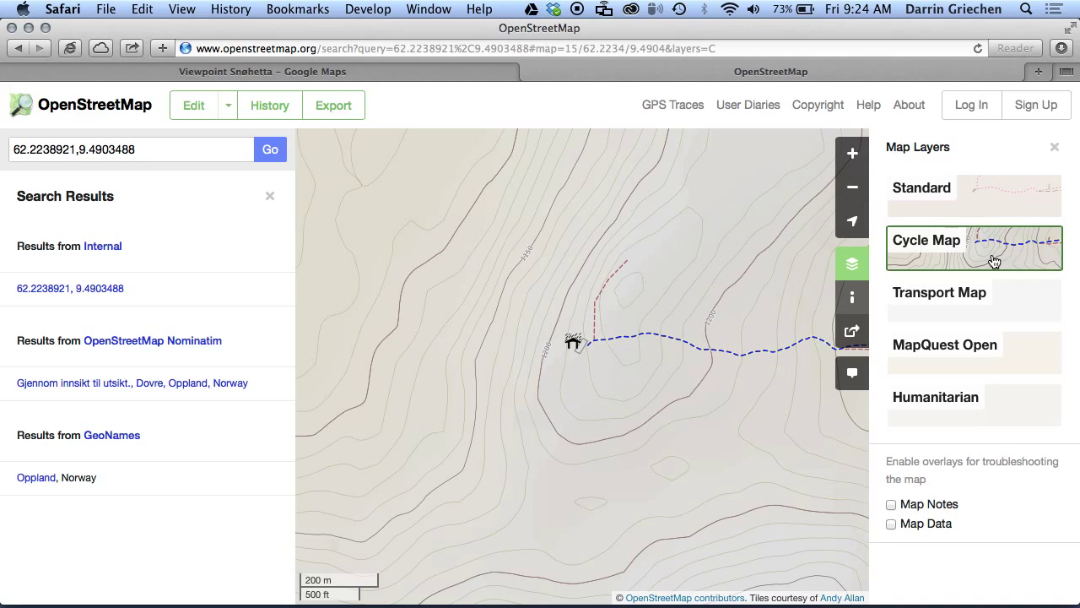
left_click(1055, 150)
left_click(269, 196)
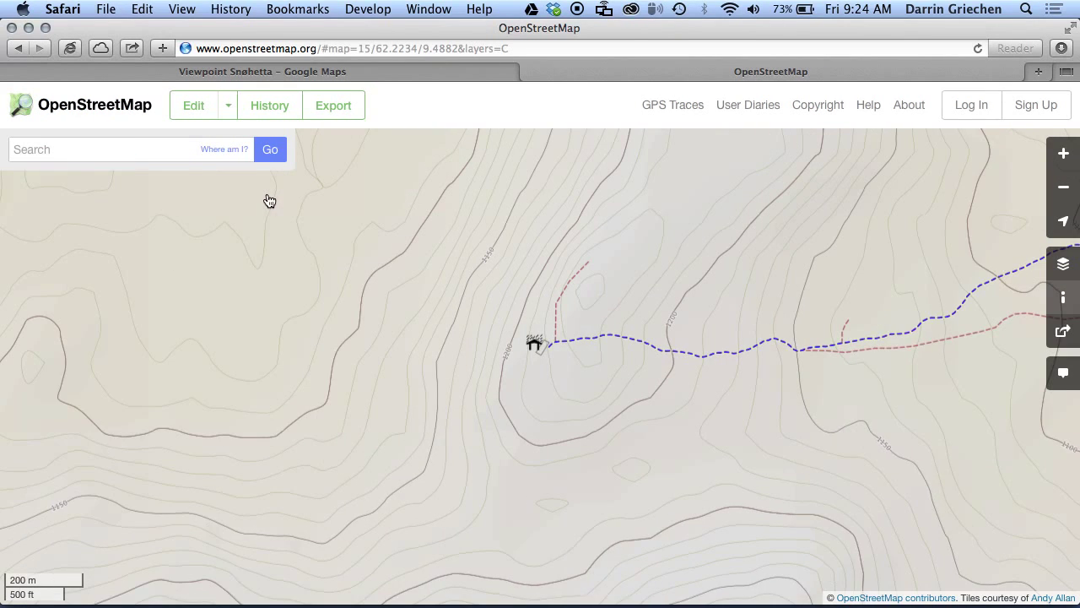
Pan the contour map so the hut and dashed trail sit near the centre
left_click_drag(578, 290, 800, 361)
left_click_drag(486, 327, 547, 295)
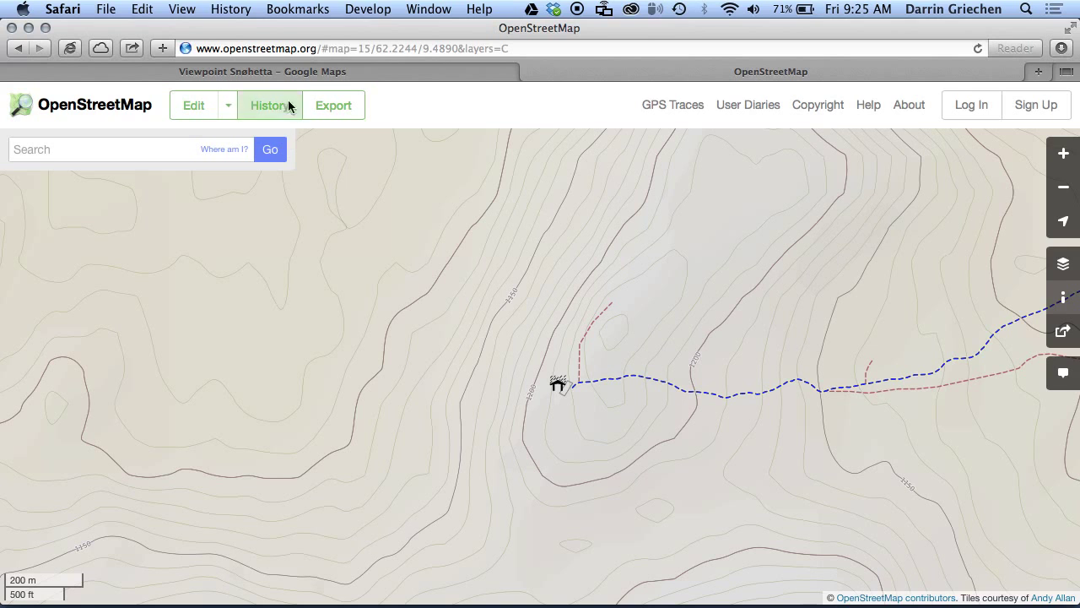
Recentre the Google Maps satellite view on Viewpoint Snøhetta
left_click(303, 70)
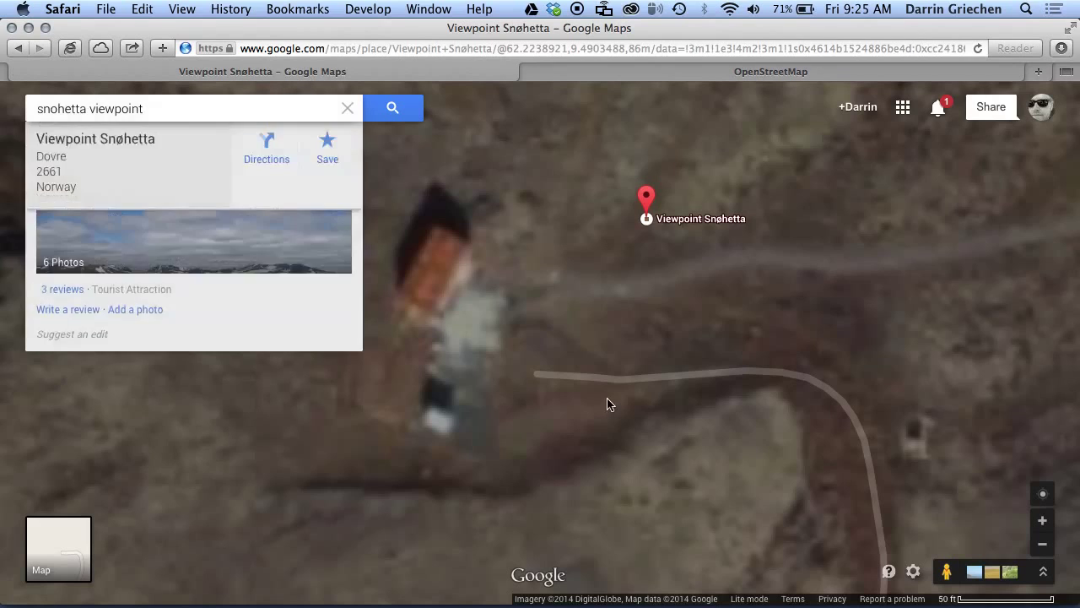
left_click(588, 309)
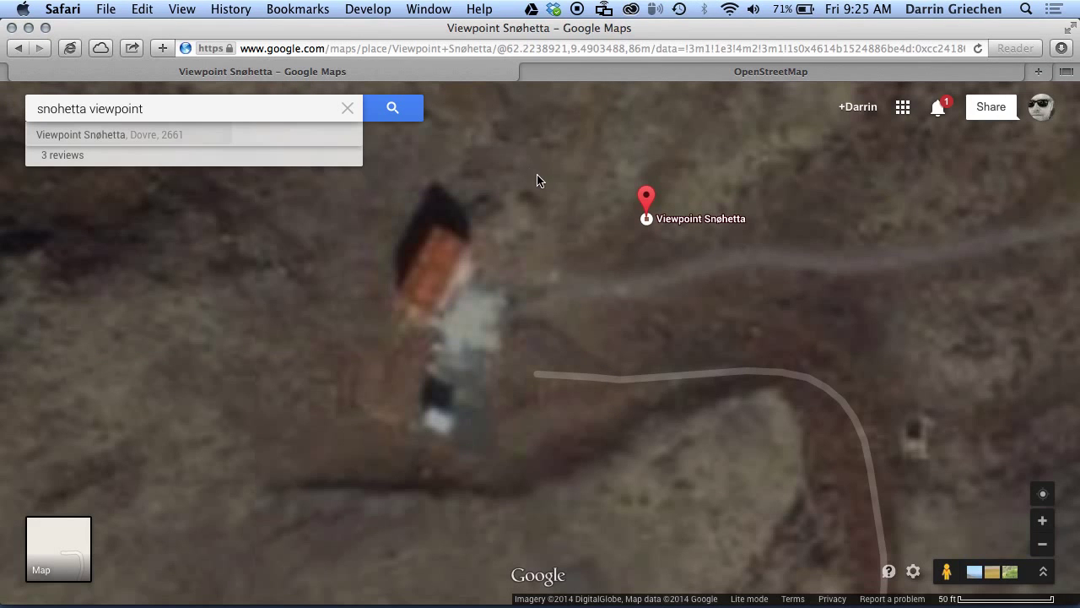
mouse_move(538, 180)
left_mouse_down()
mouse_move(537, 233)
mouse_move(556, 273)
mouse_move(600, 295)
mouse_move(583, 296)
left_mouse_up()
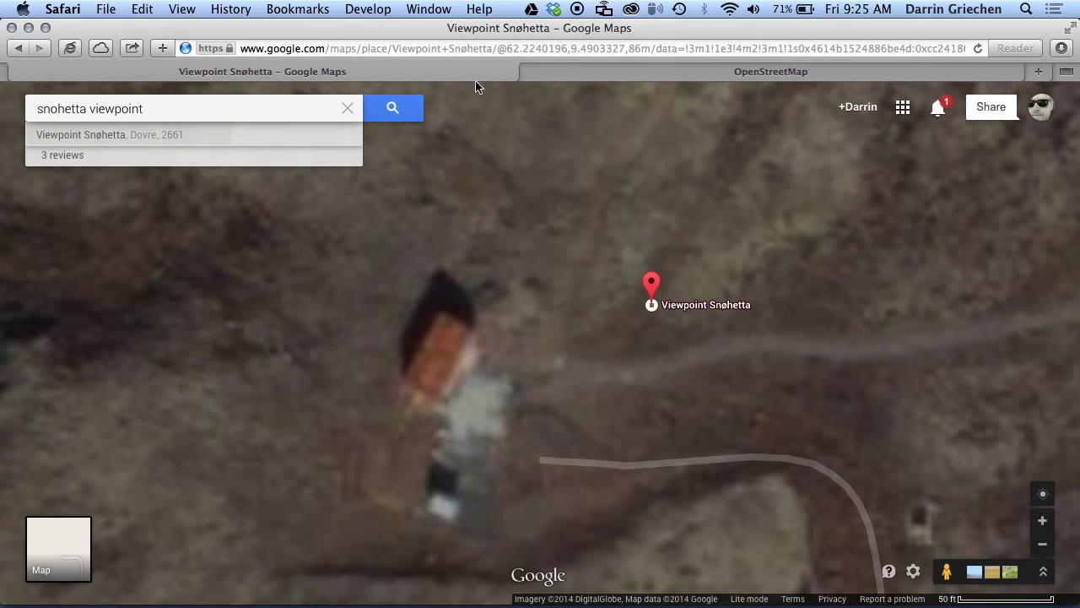
Reload the page, select the coordinates in its address, and return to OpenStreetMap
left_click(557, 50)
left_click(507, 48)
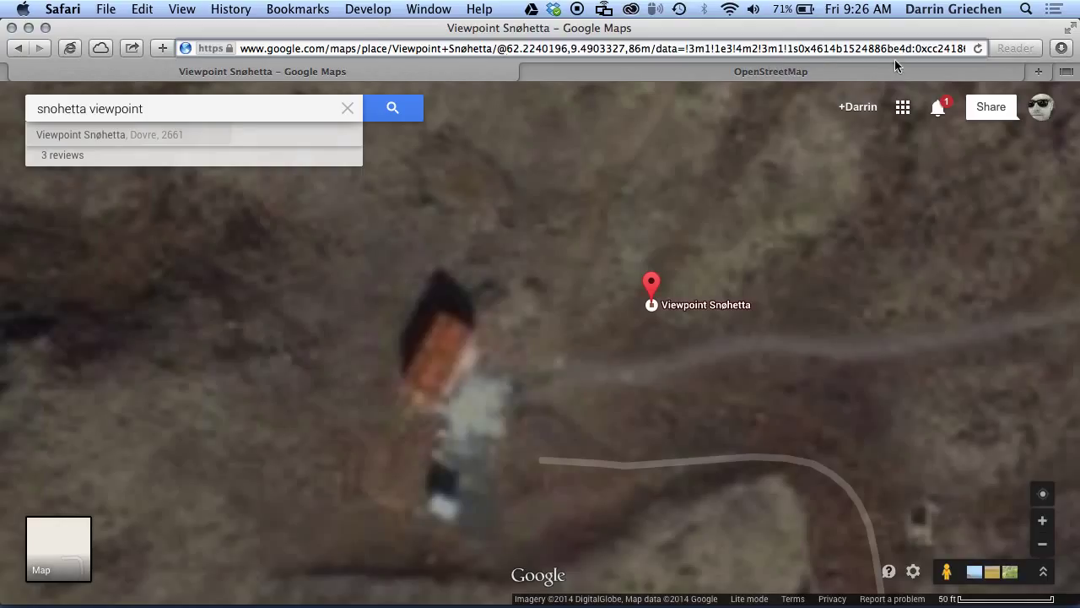
left_click(979, 49)
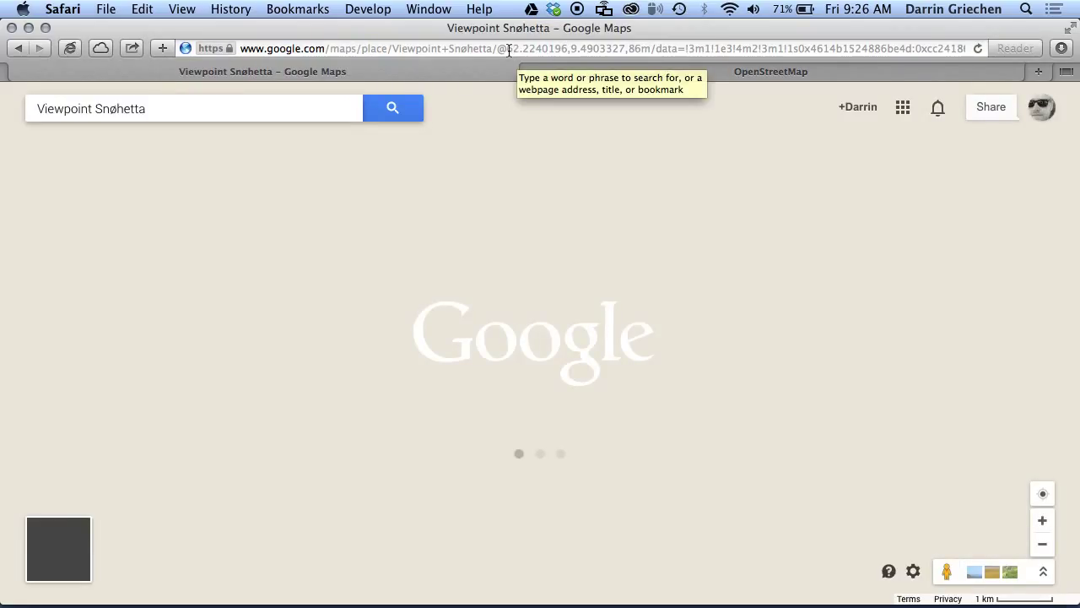
left_click_drag(507, 49, 623, 48)
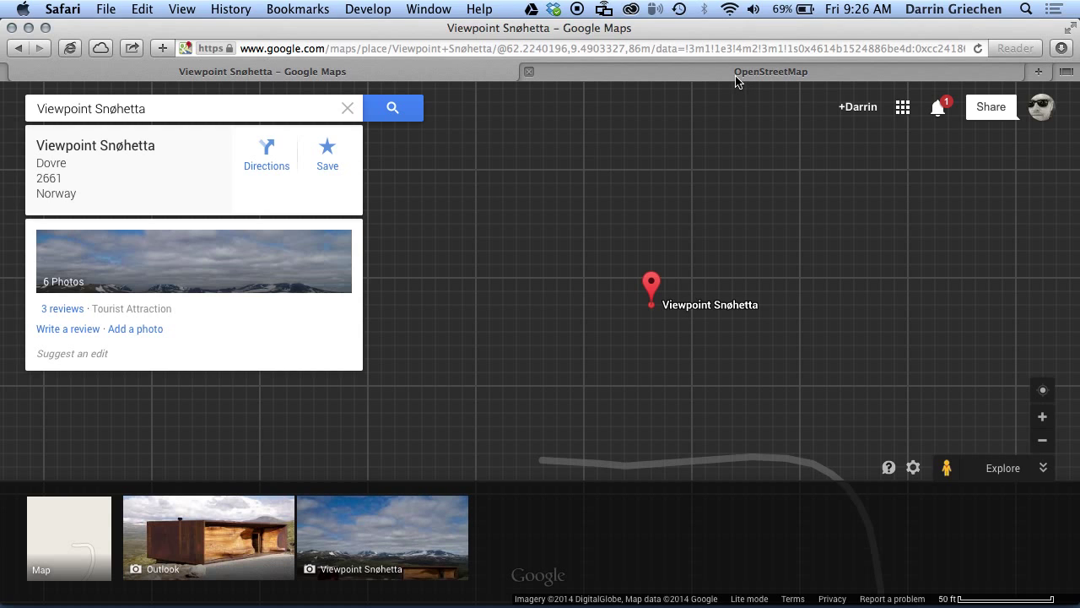
left_click(662, 77)
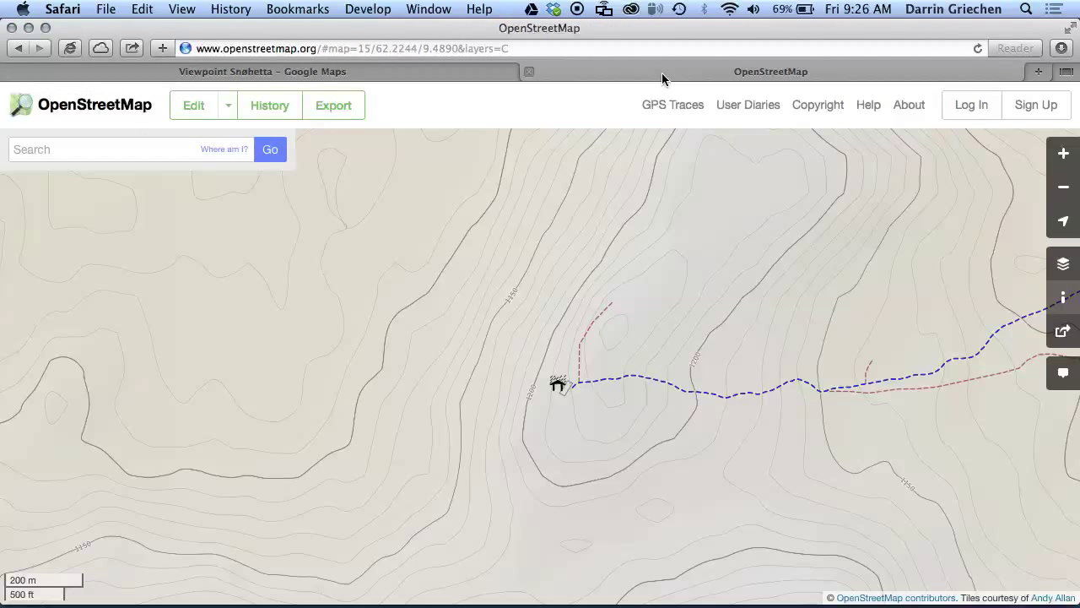
Search OpenStreetMap for the pasted coordinates and close the results panel
left_click(168, 150)
type("62.2238921,9.4903488")
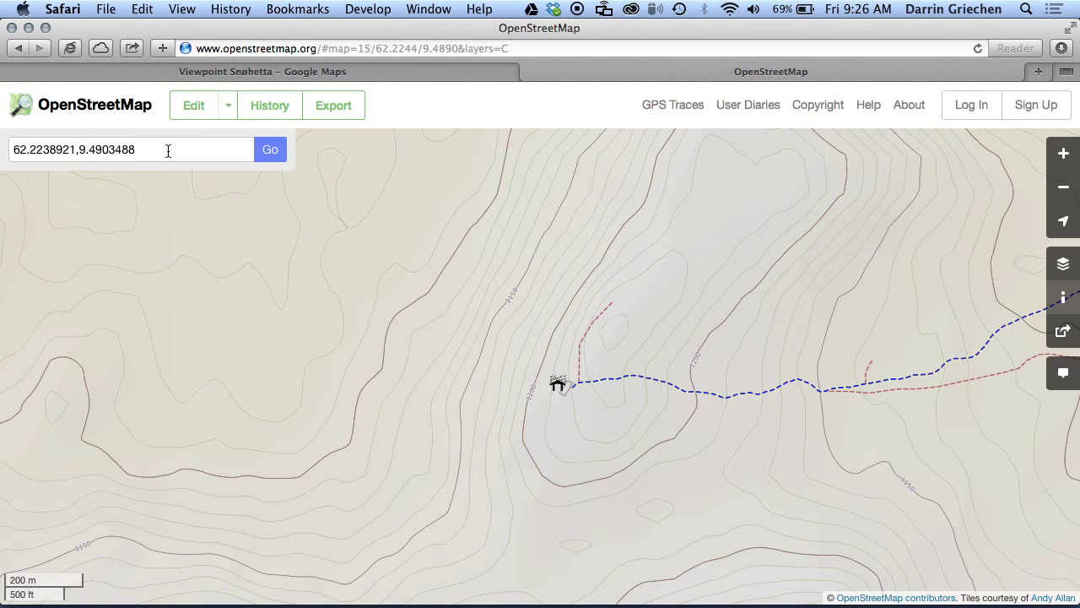
key("Return")
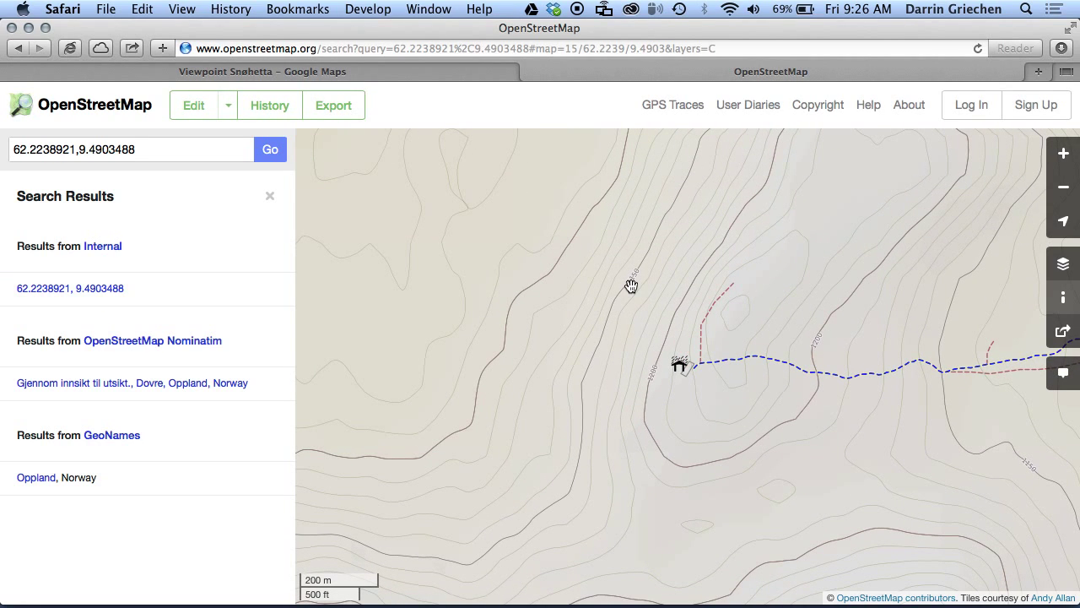
left_click(270, 198)
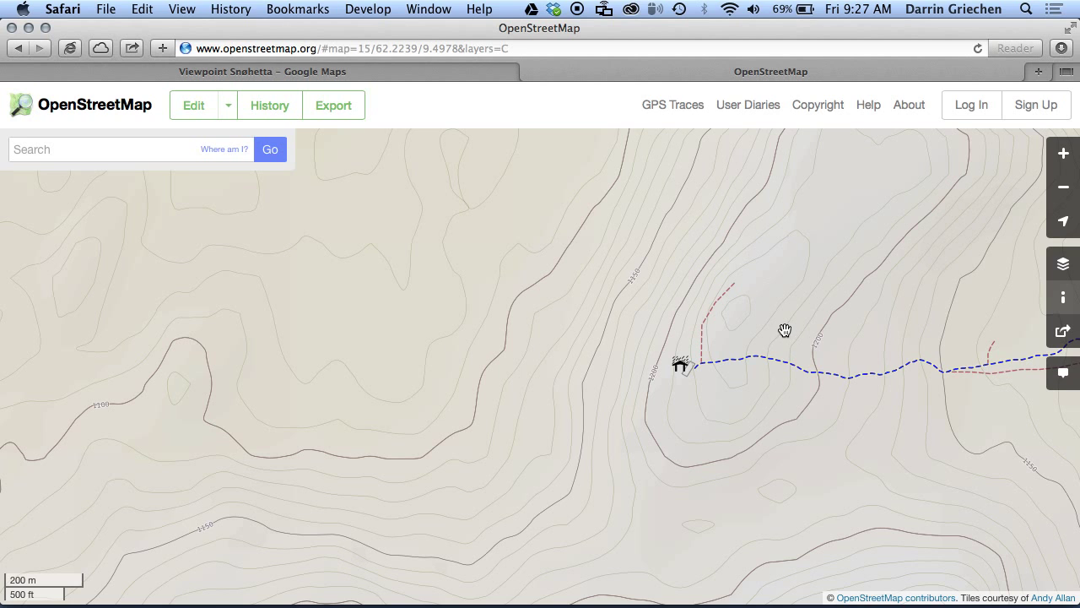
Pan the map onto the viewpoint, then return to Rhinoceros
left_click_drag(783, 330, 842, 329)
left_click_drag(516, 313, 610, 330)
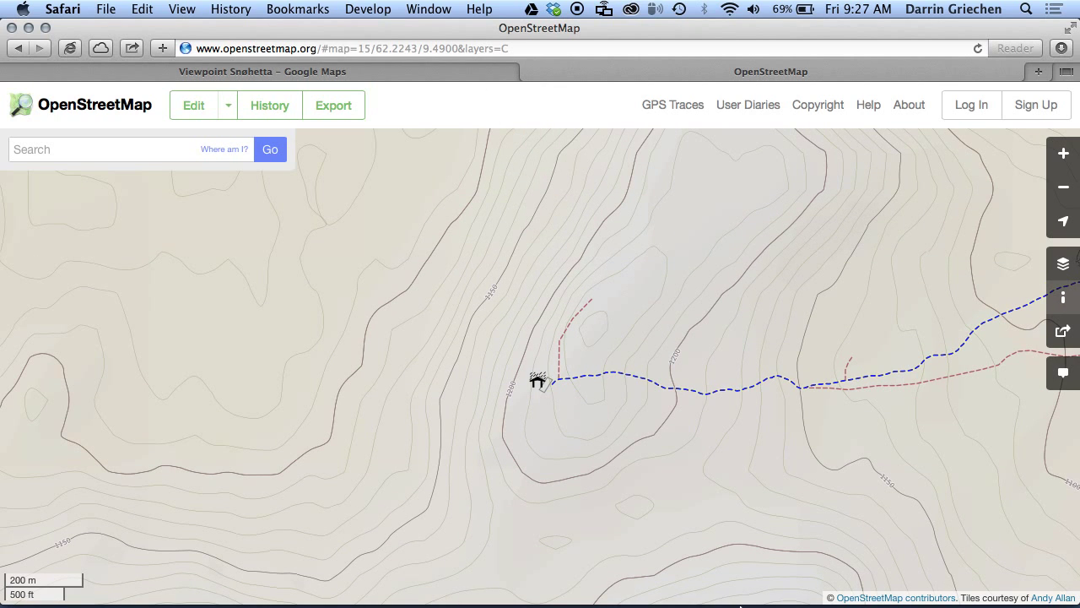
left_click(744, 603)
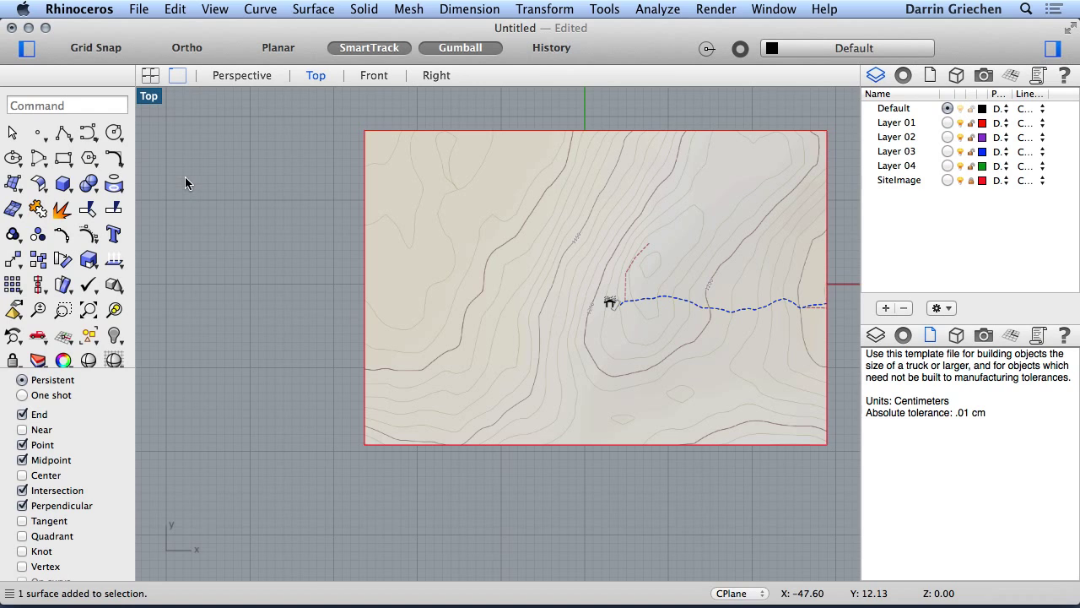
left_click(152, 99)
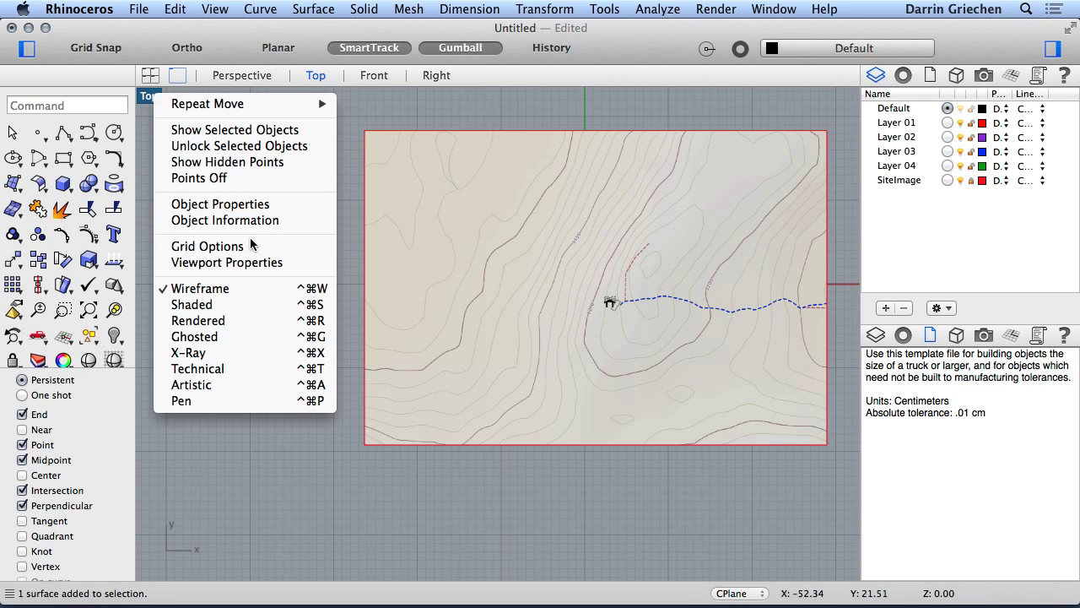
left_click(364, 109)
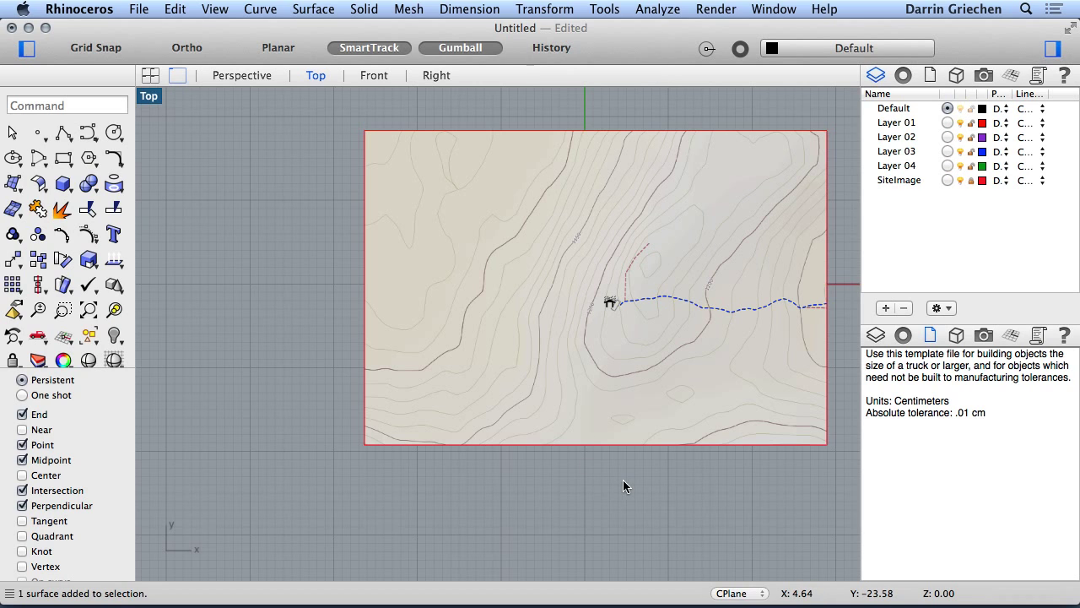
left_click_drag(624, 487, 536, 497)
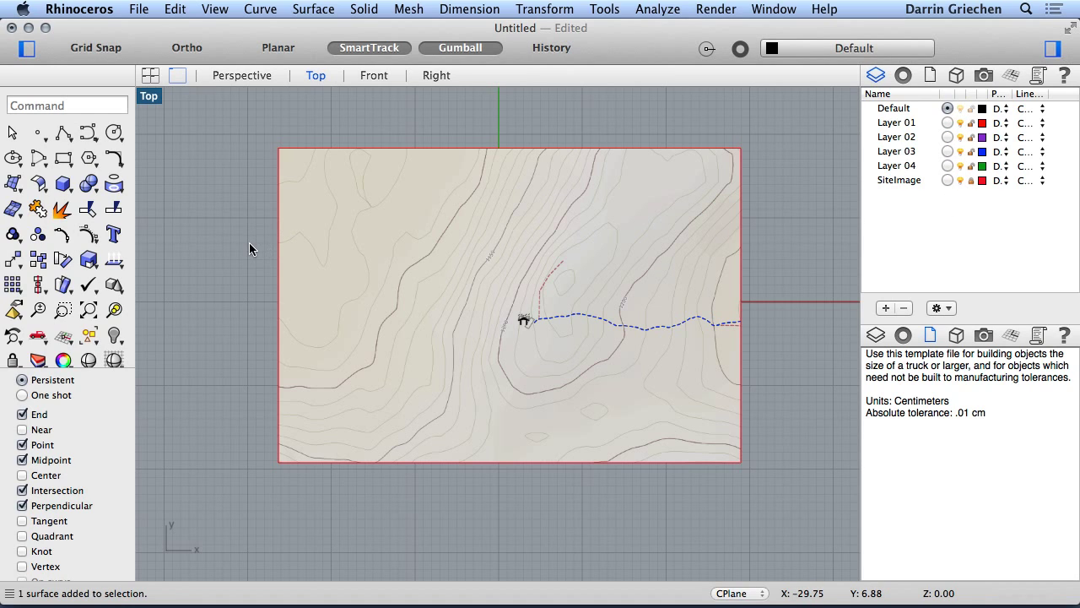
Trace a curve along the contour looping around the viewpoint, top edge to top edge
left_click(84, 140)
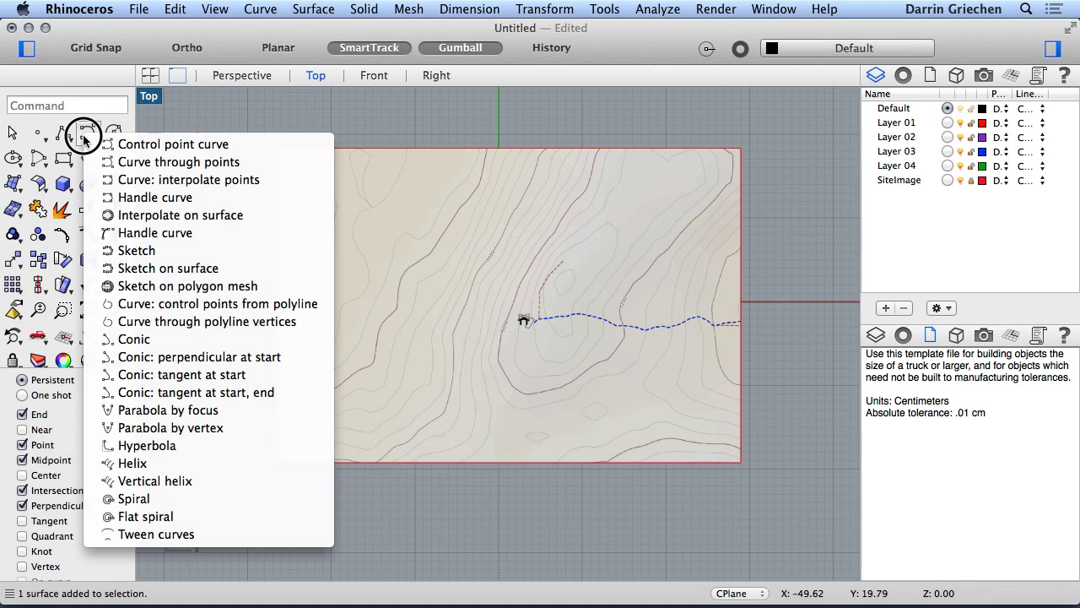
left_click(133, 184)
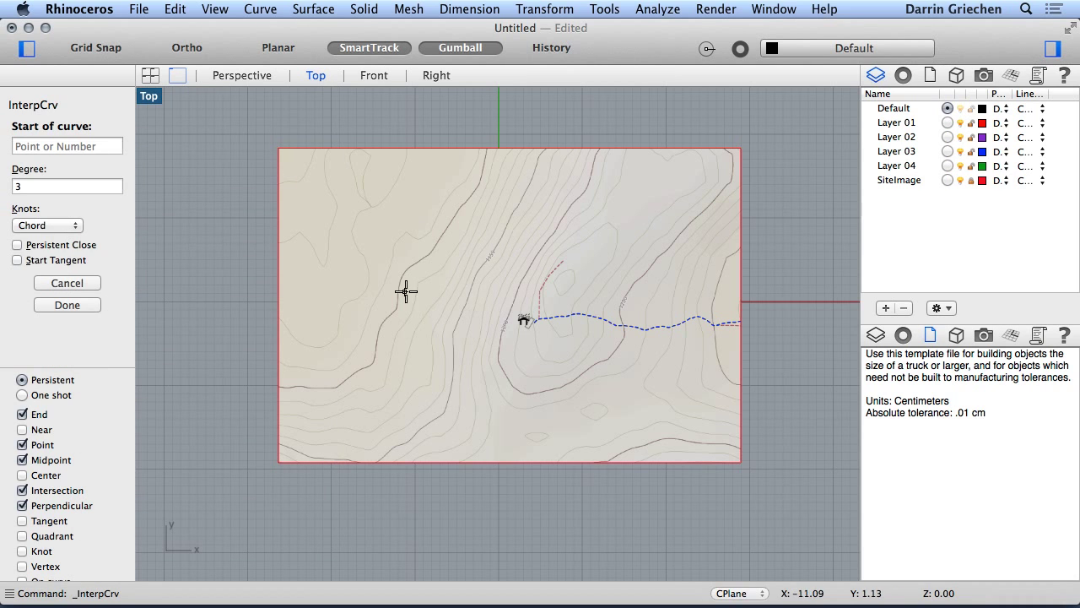
scroll(639, 205, "up", 5)
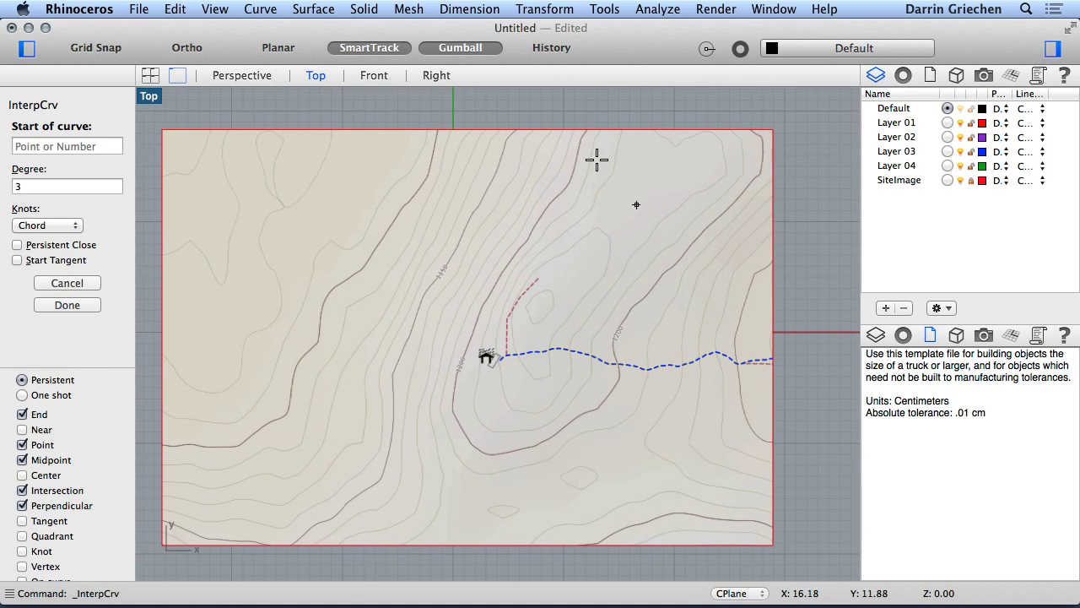
left_click(585, 132)
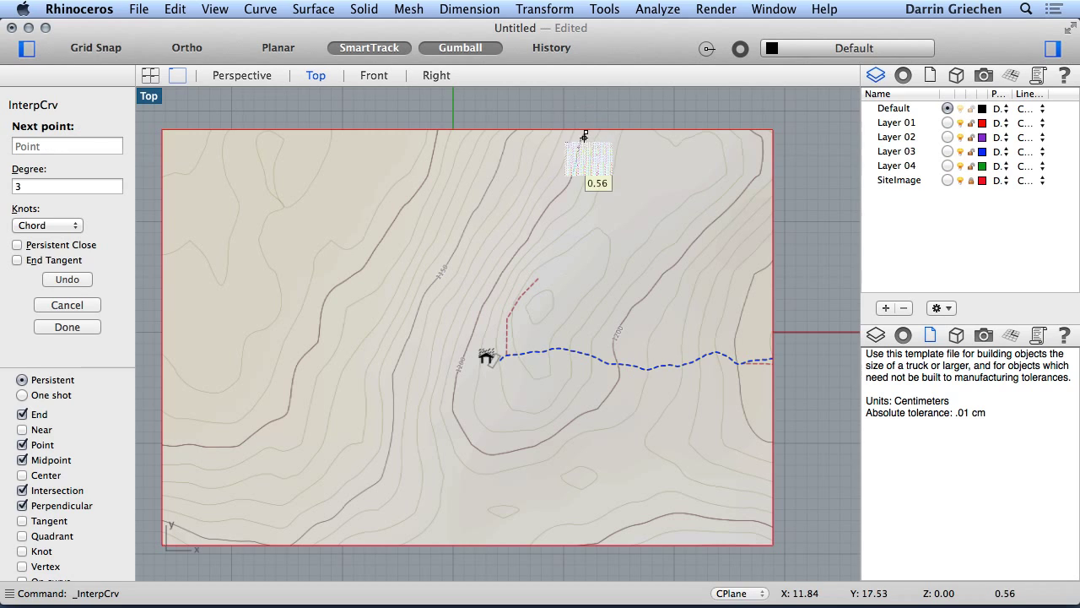
left_click(575, 159)
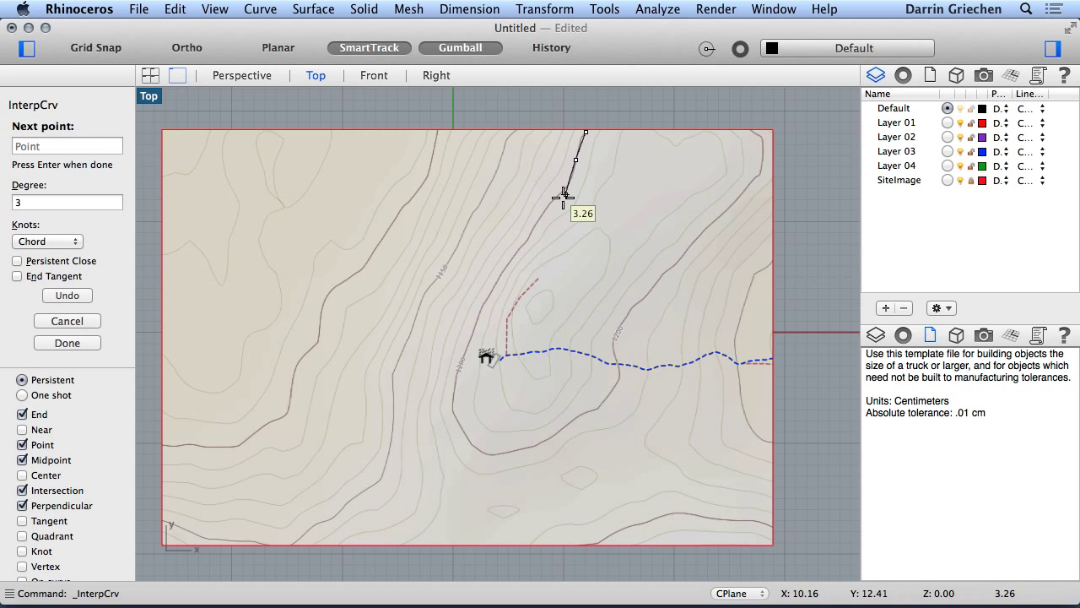
left_click(567, 186)
left_click(550, 202)
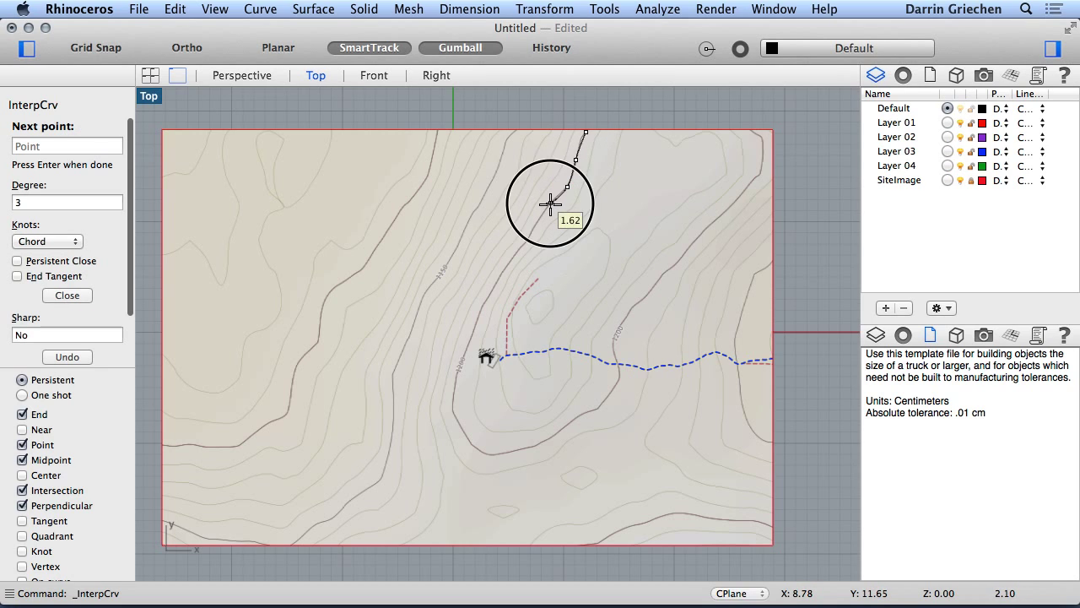
left_click(524, 244)
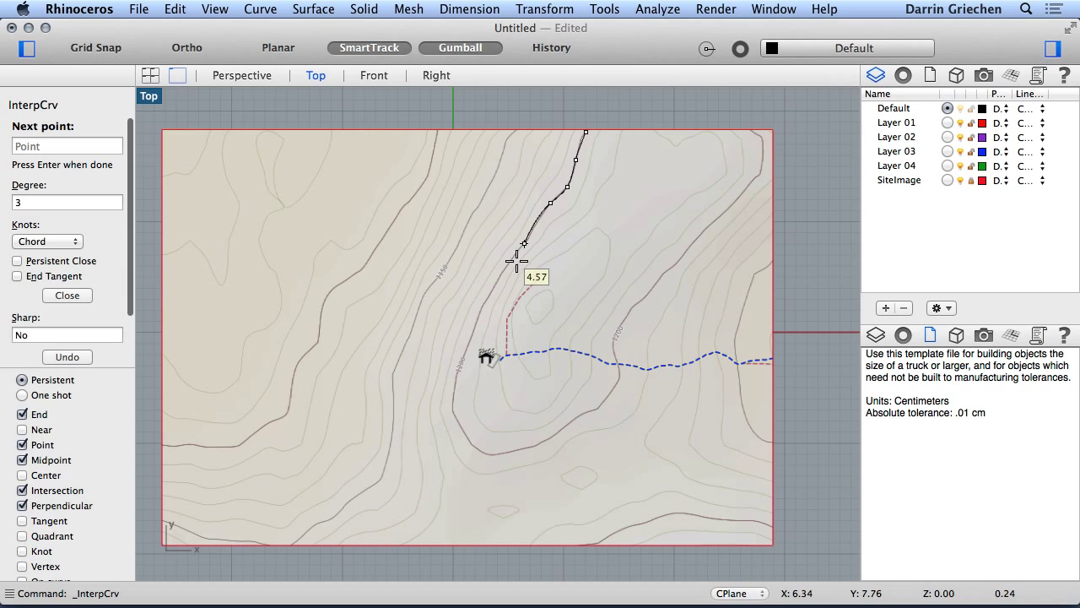
left_click(475, 325)
left_click(449, 405)
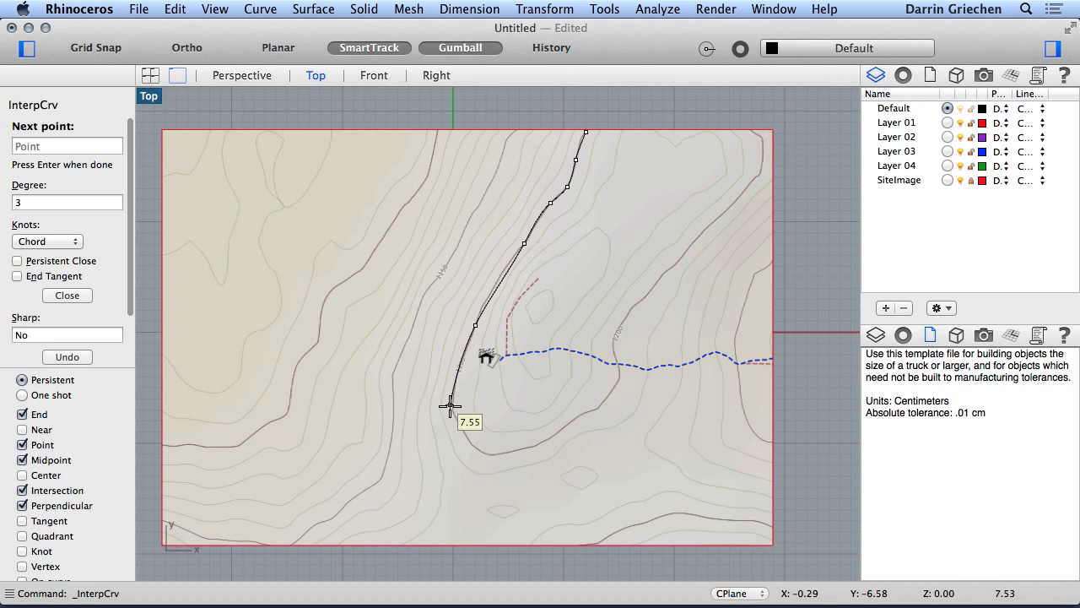
left_click(468, 443)
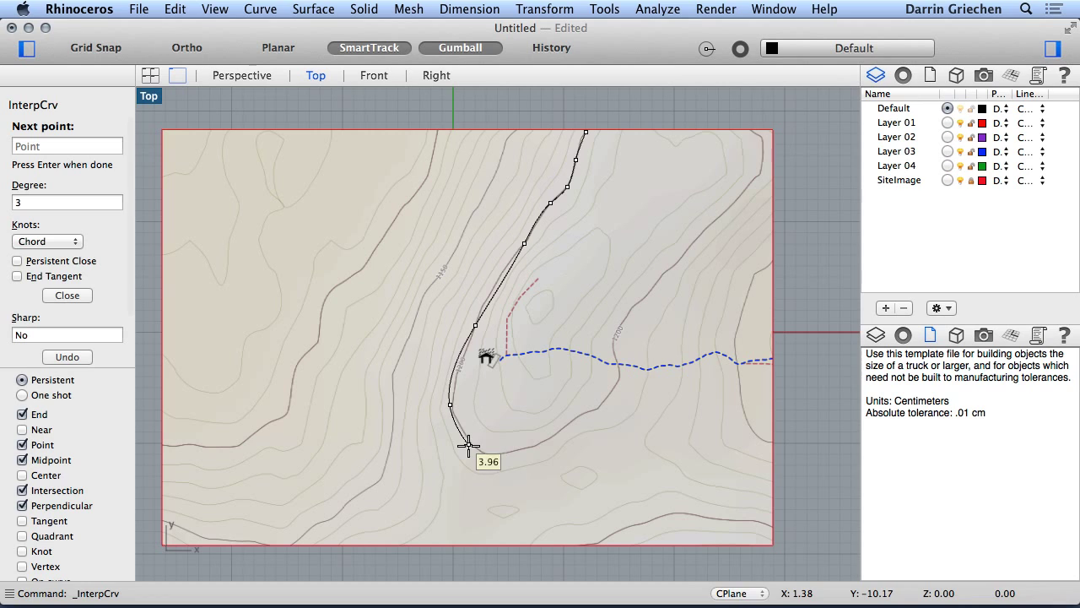
left_click(522, 448)
left_click(587, 410)
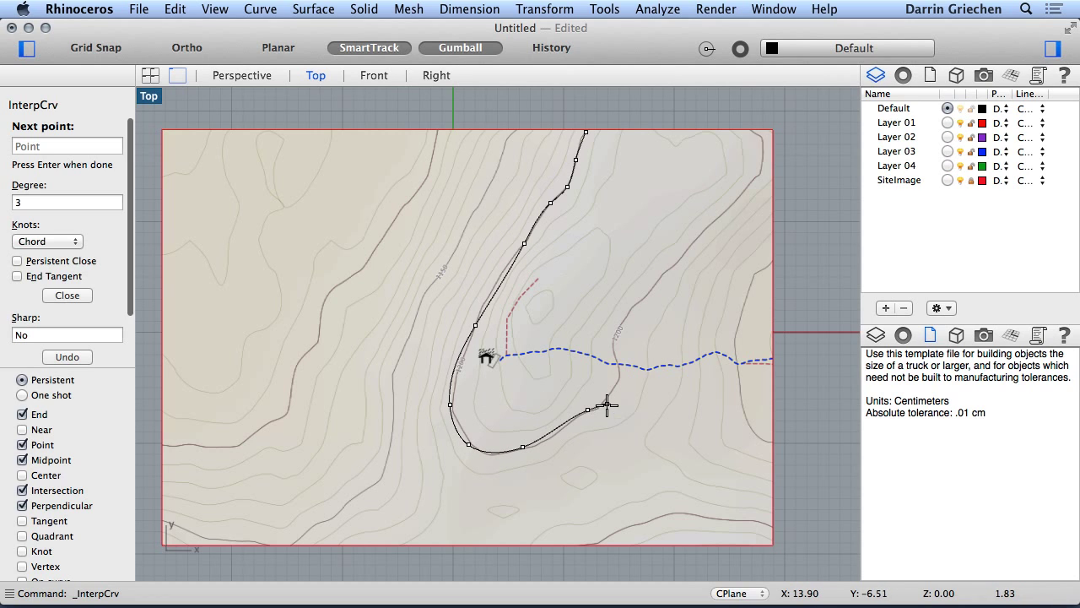
left_click(607, 405)
left_click(617, 366)
left_click(618, 327)
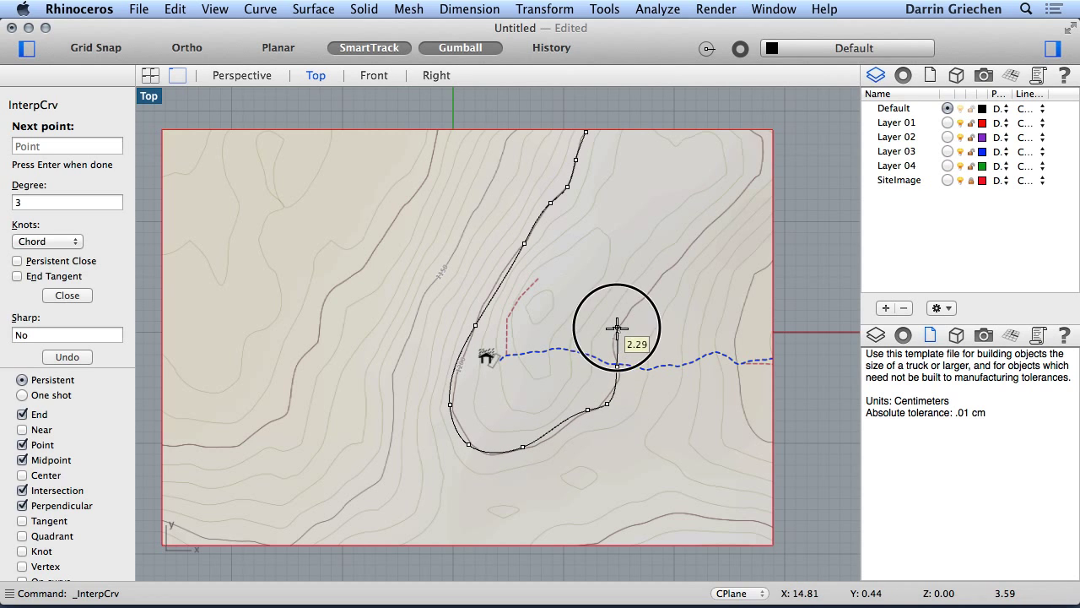
left_click(645, 299)
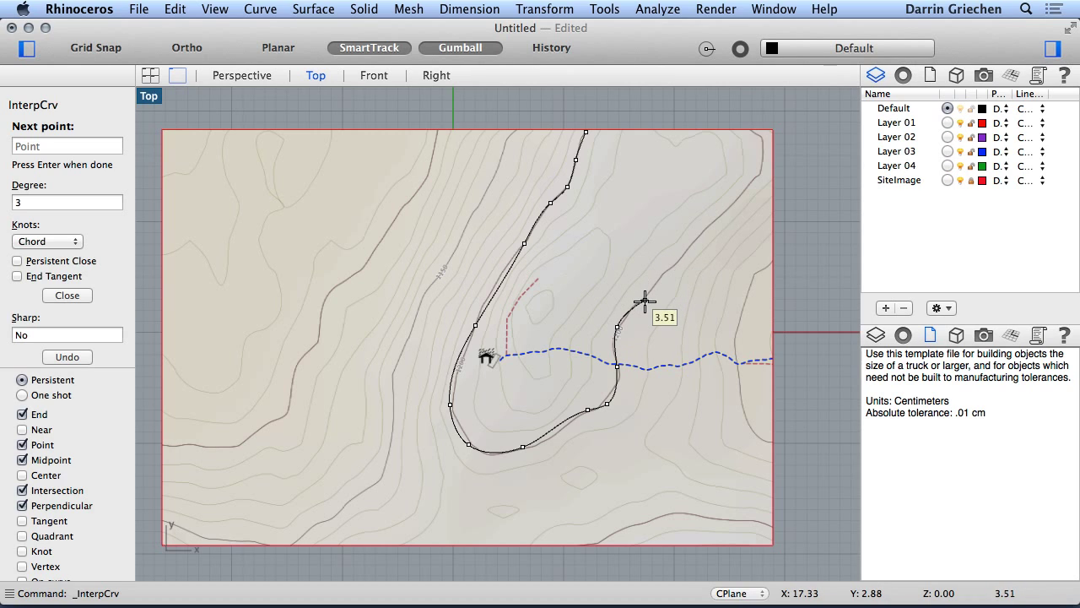
left_click(696, 240)
left_click(748, 190)
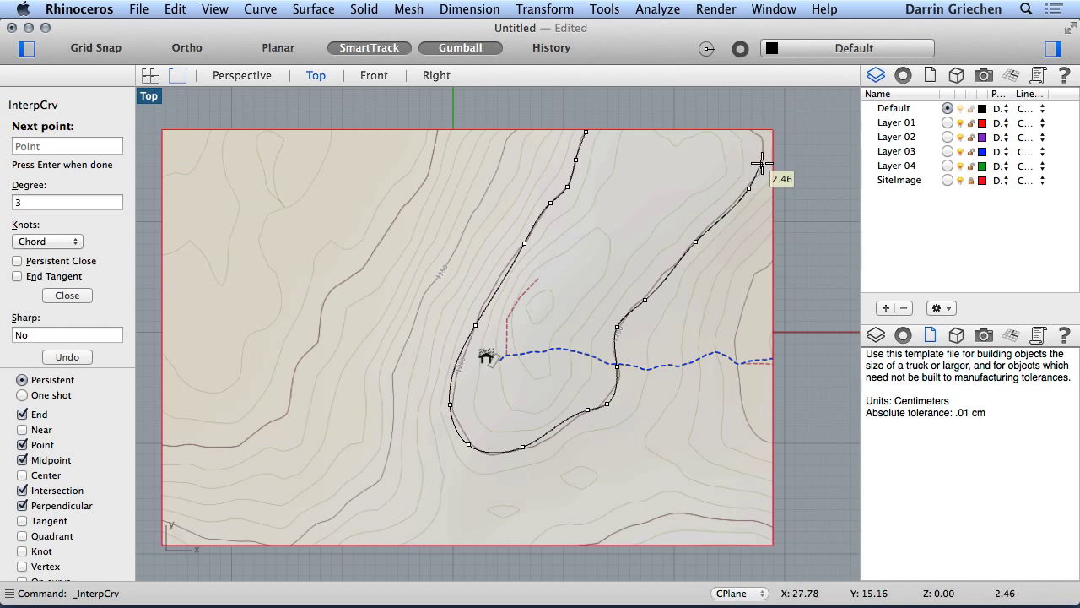
left_click(763, 159)
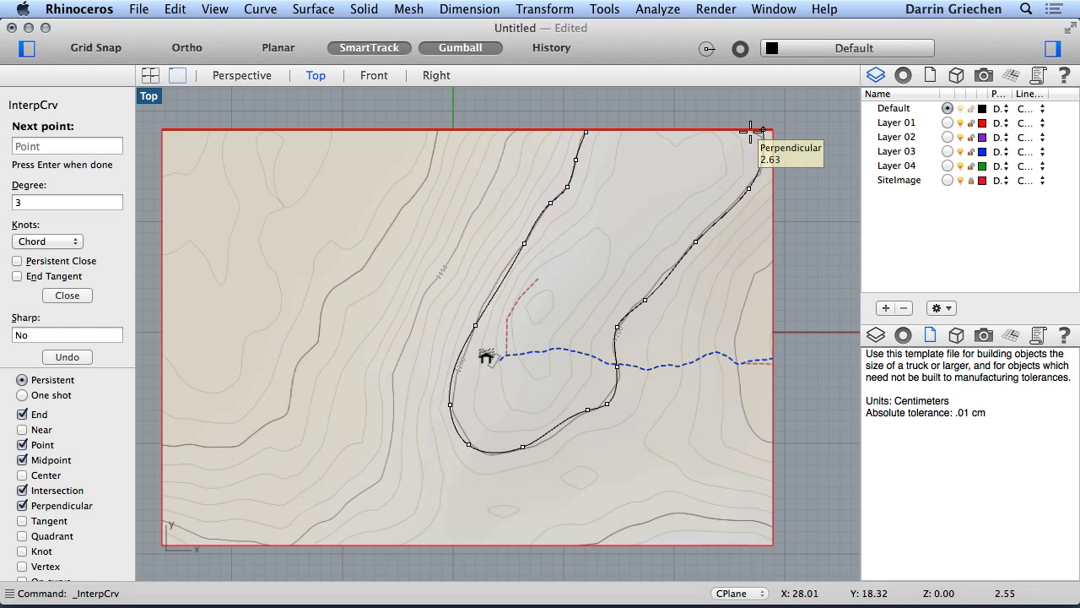
left_click(759, 130)
key("Return")
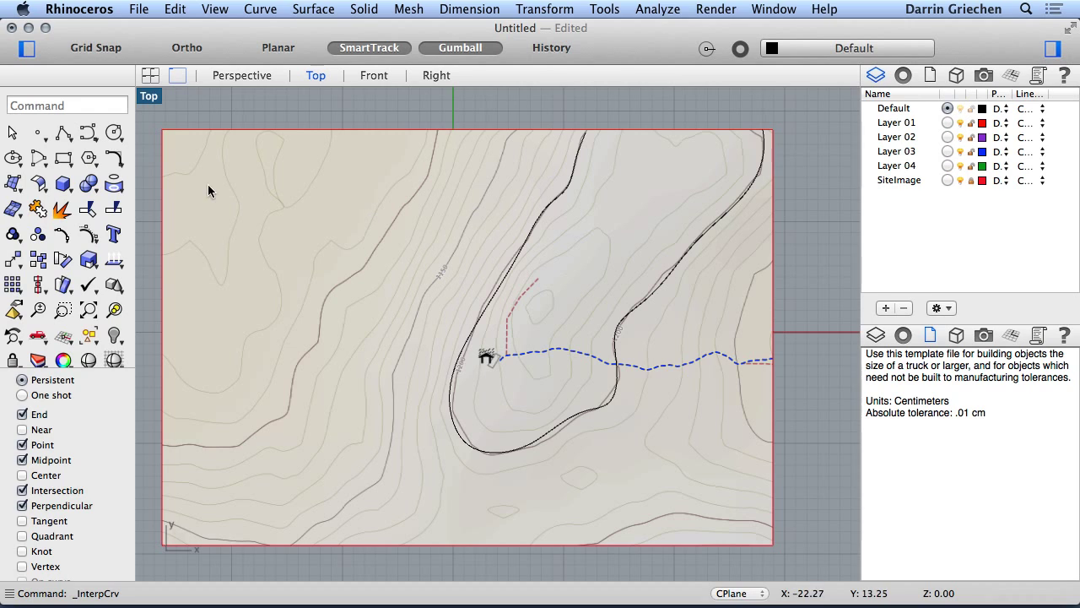
Trace a second curve from the map's top edge down and around to its left edge
left_click(88, 135)
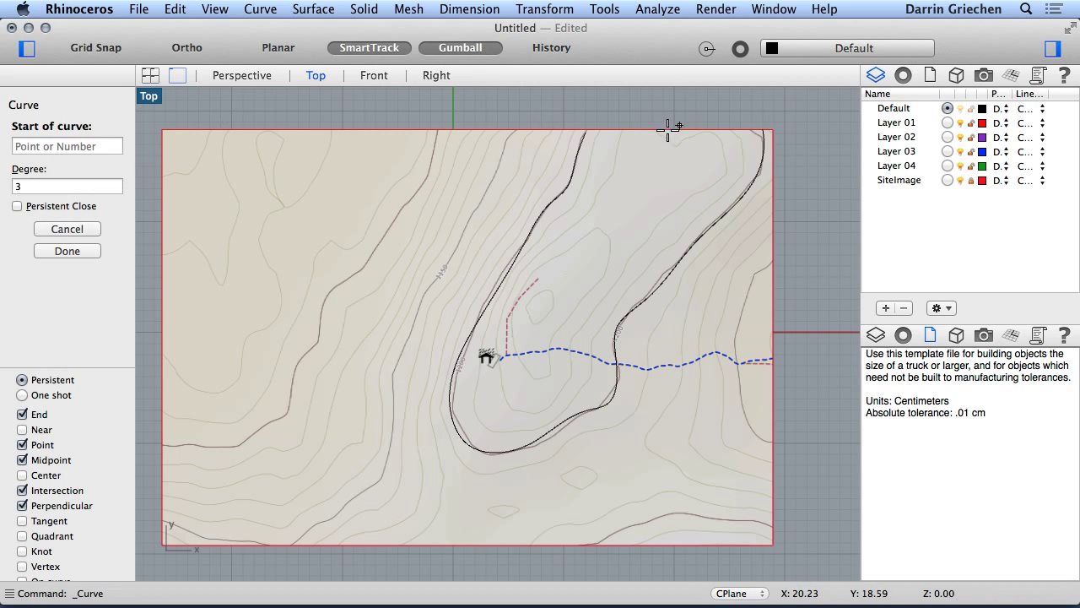
left_click(513, 130)
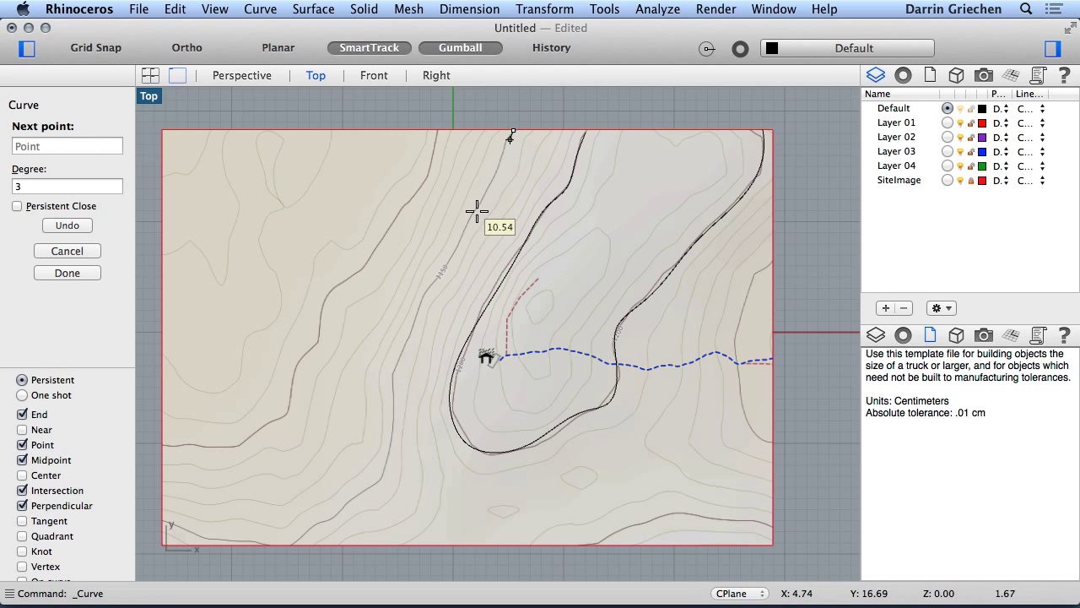
left_click(453, 249)
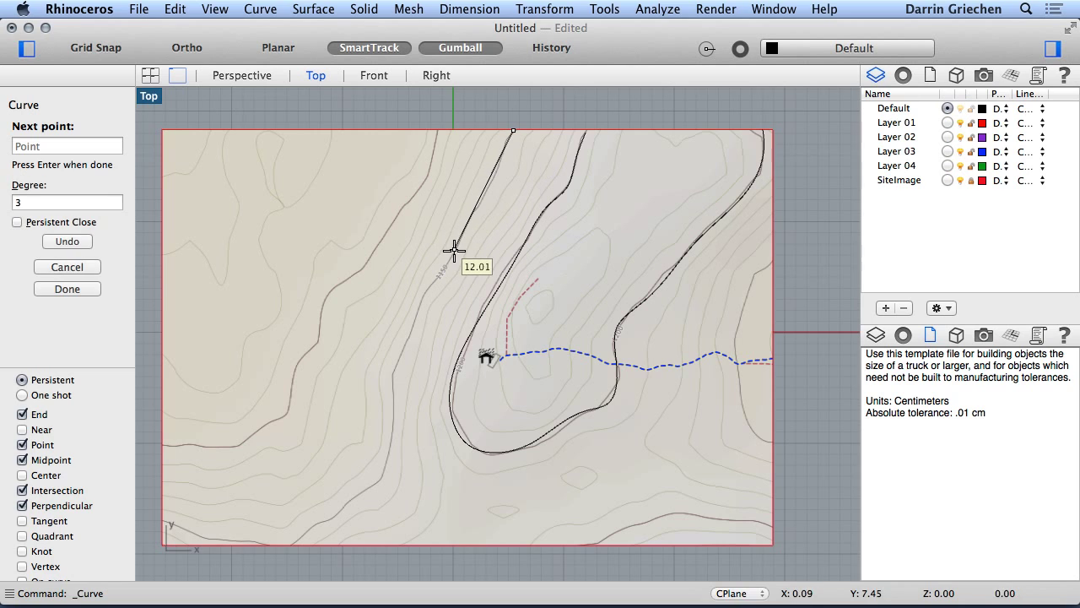
left_click(408, 326)
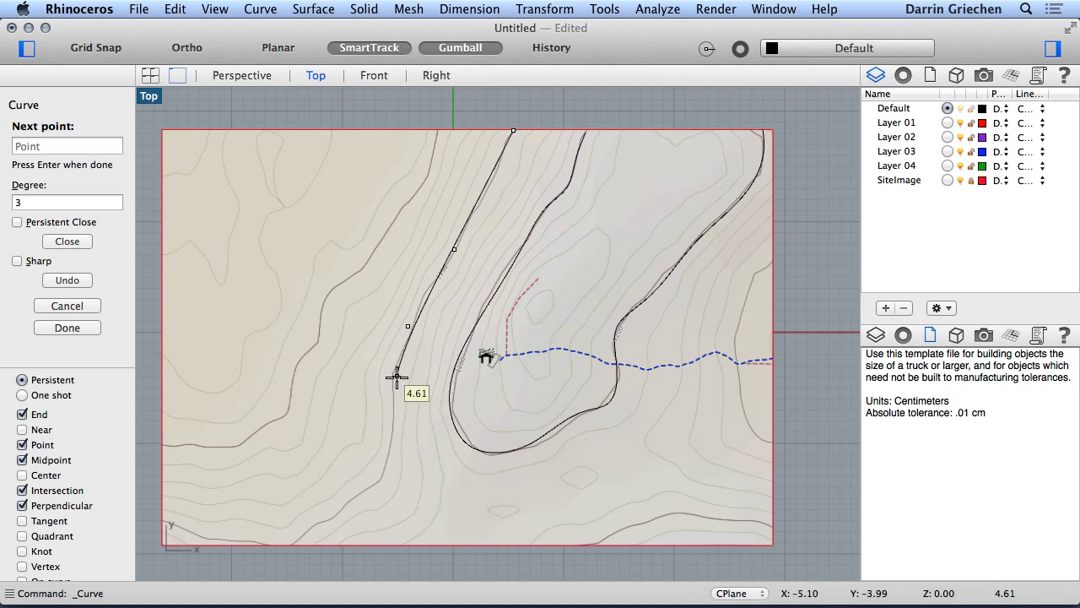
left_click(397, 375)
left_click(389, 454)
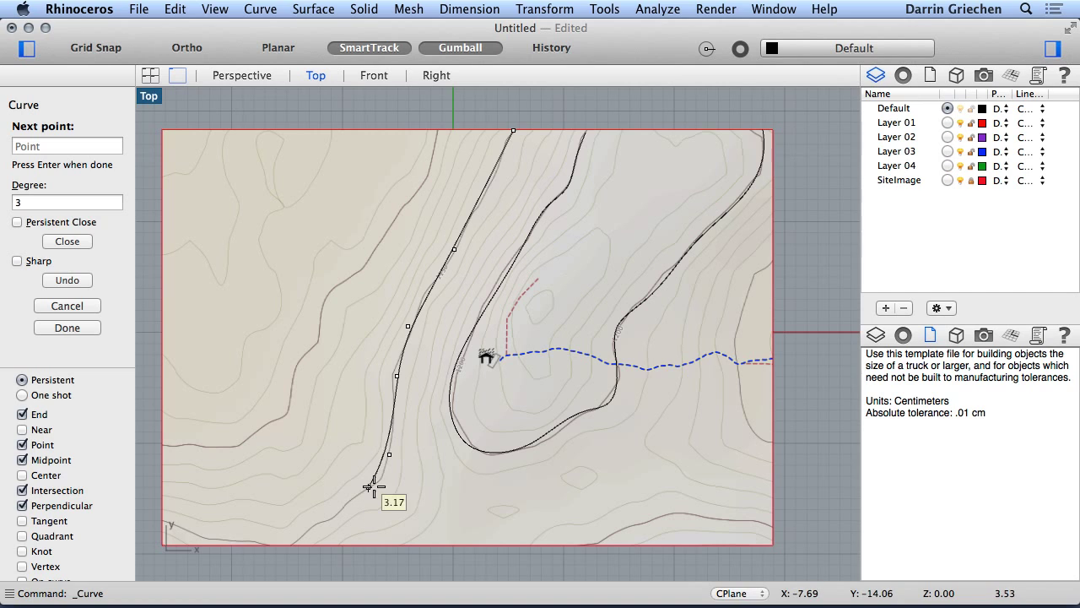
left_click(382, 476)
left_click(340, 509)
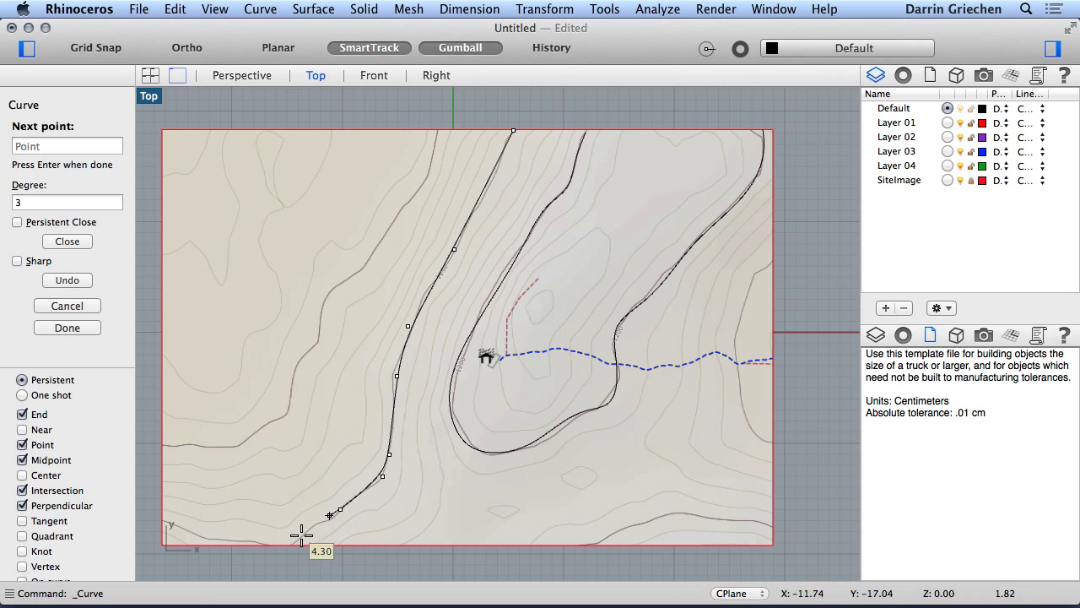
left_click(293, 540)
left_click(229, 540)
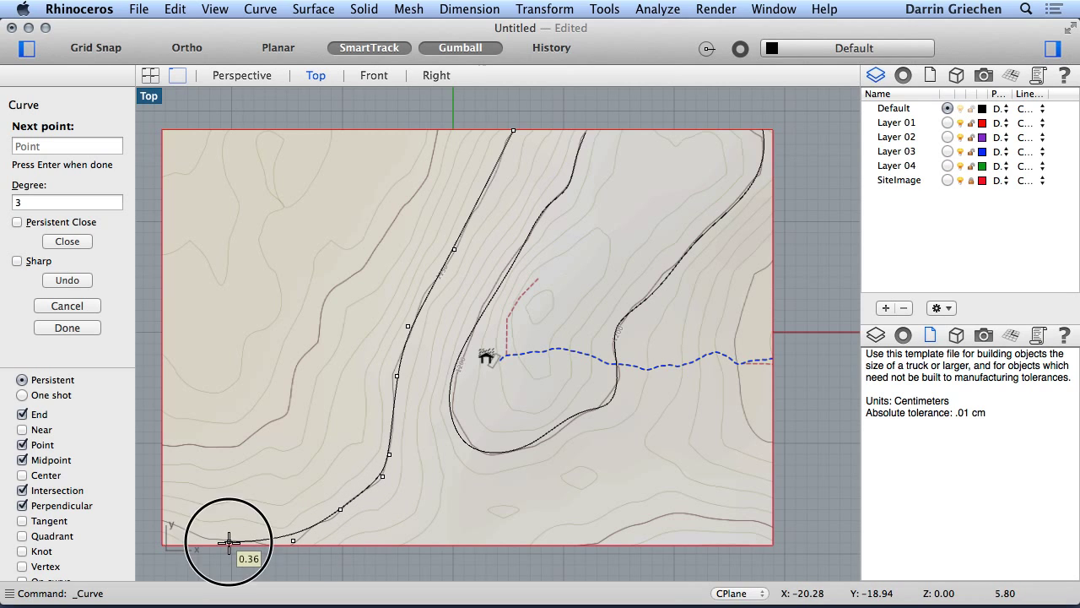
left_click(163, 521)
key("Return")
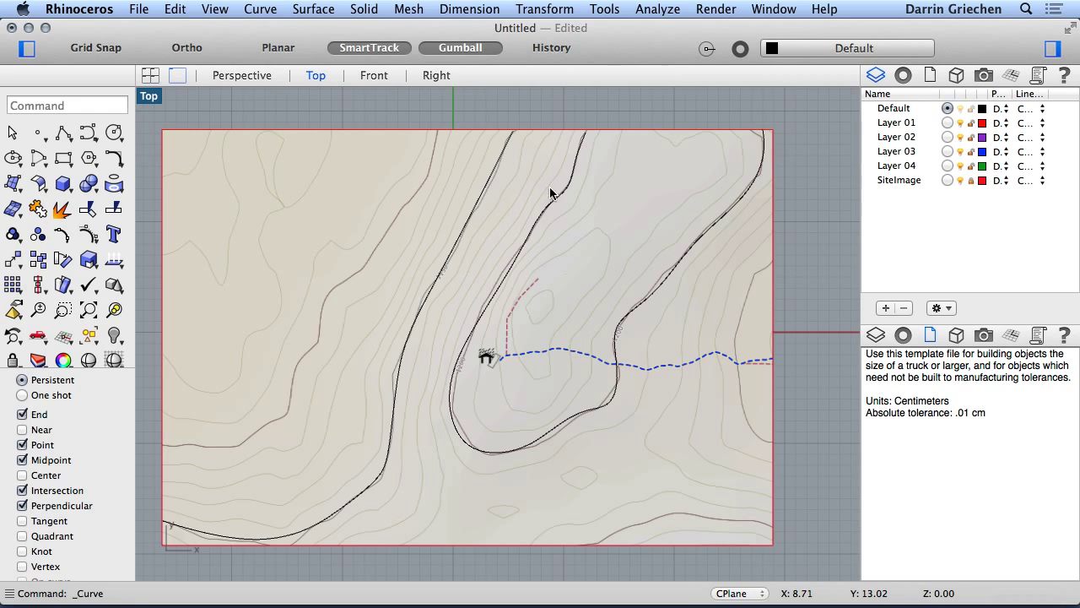
Rename Layer 04 to 'Major' and Layer 03 to 'minor Contours'
left_click(902, 169)
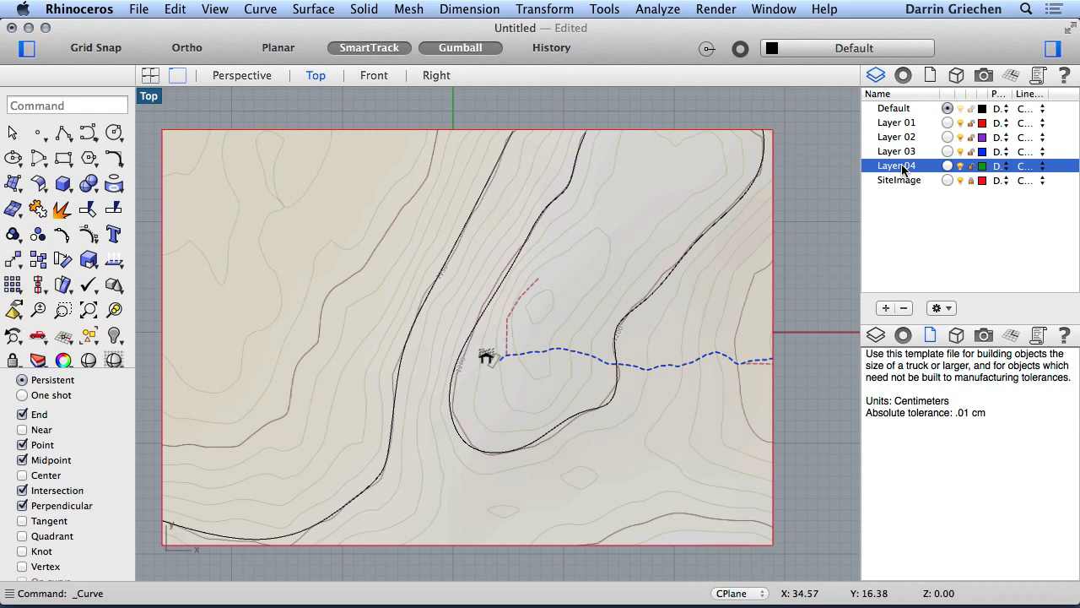
double_click(903, 167)
type("Major")
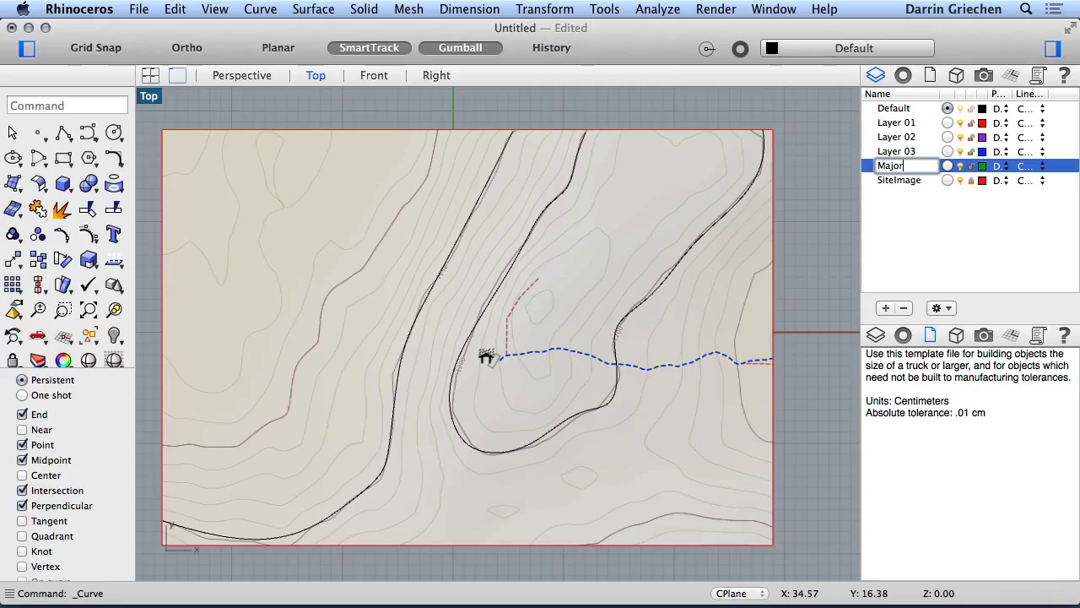
key("Return")
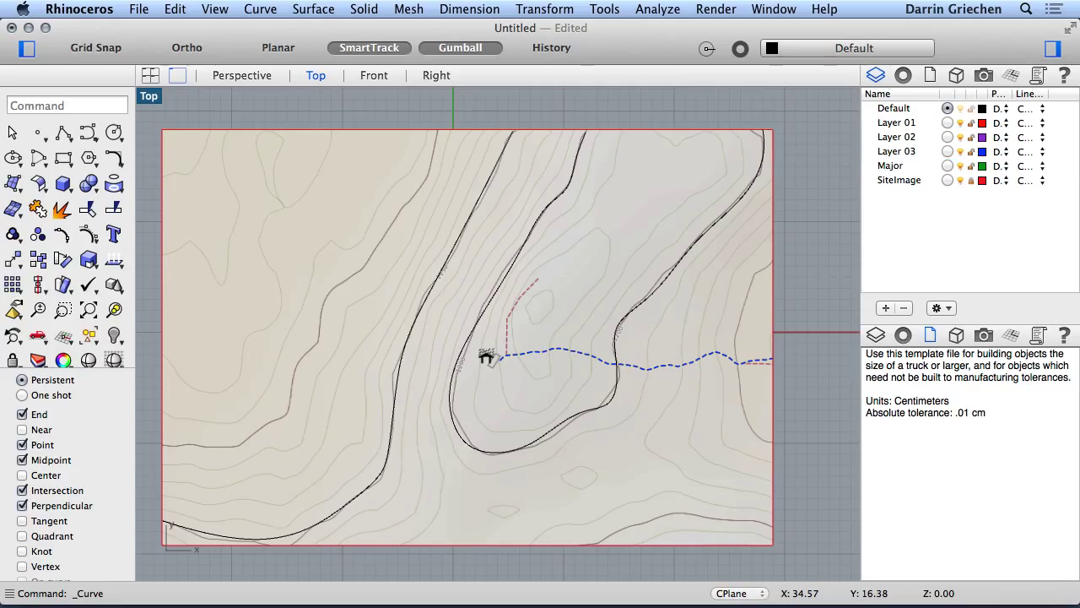
double_click(907, 151)
type("minor")
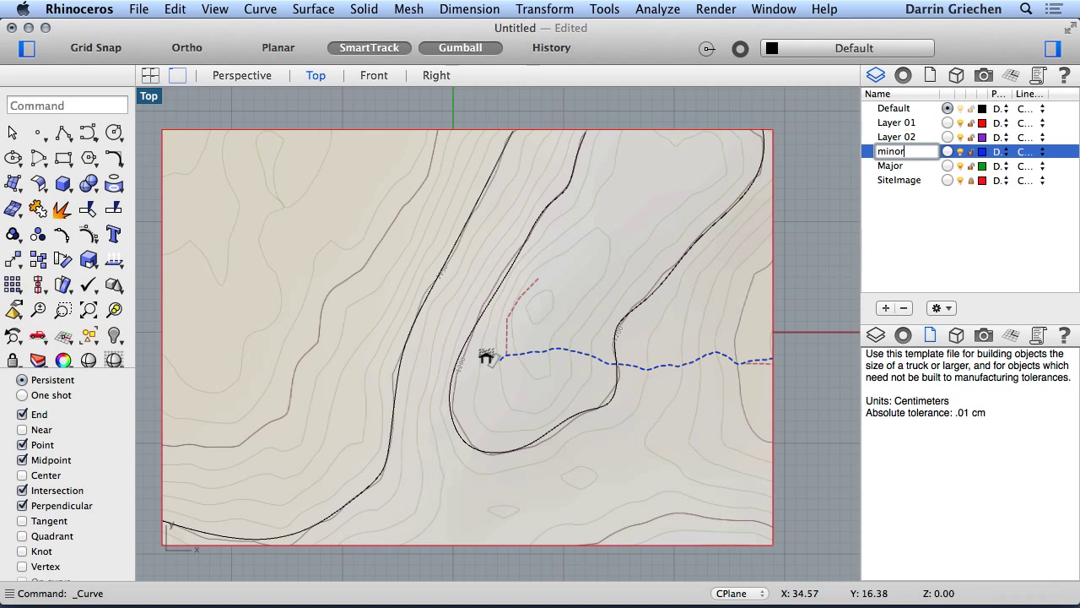
type(" Contours")
key("Return")
Extend the name to 'Major contours' and make it the current layer
double_click(899, 166)
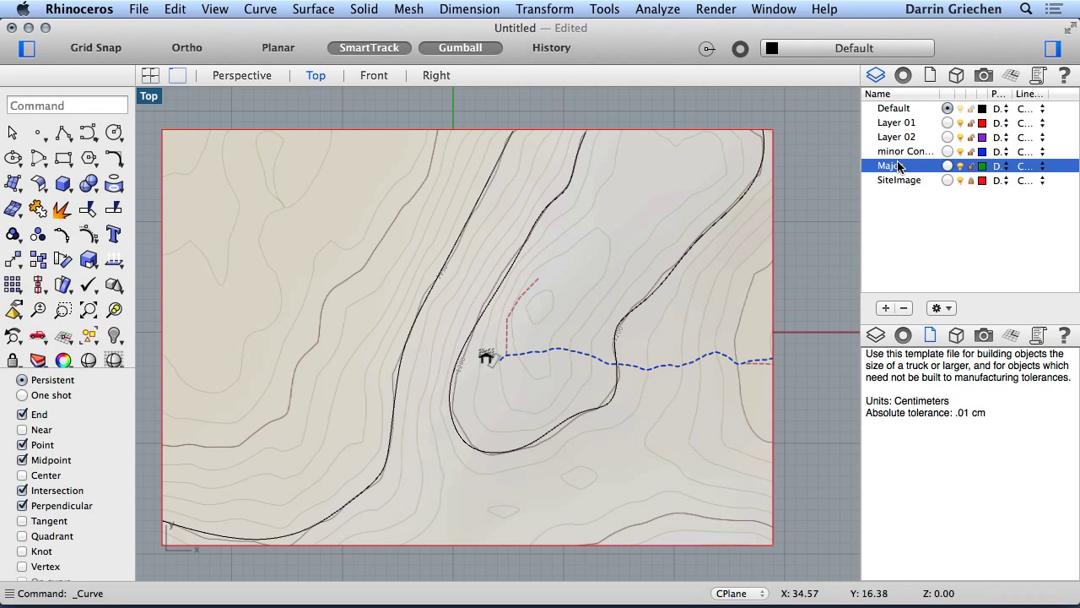
key("Right")
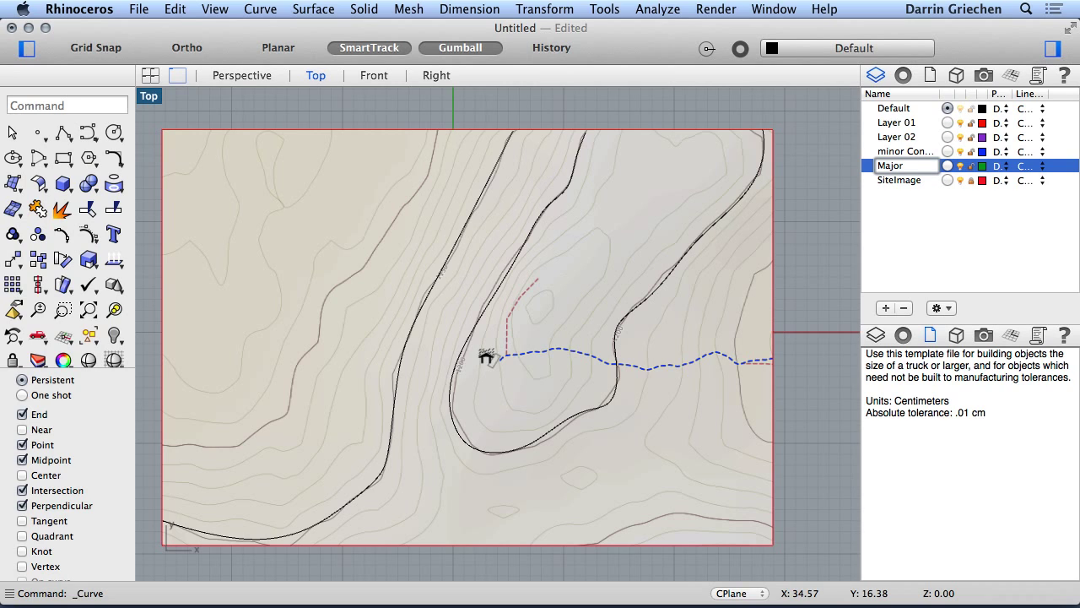
type("contours")
key("Return")
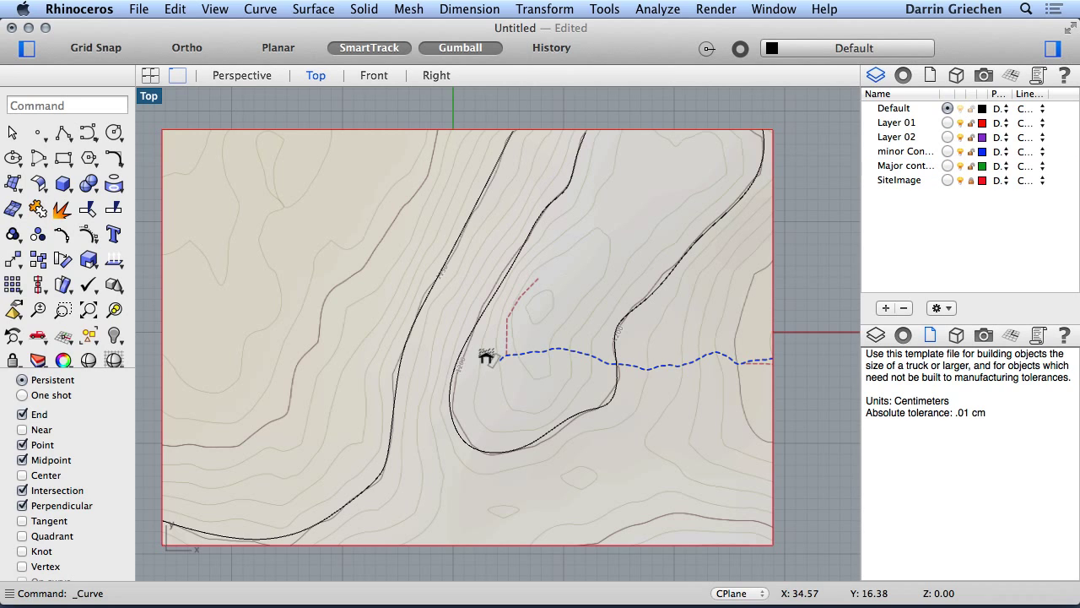
left_click(948, 166)
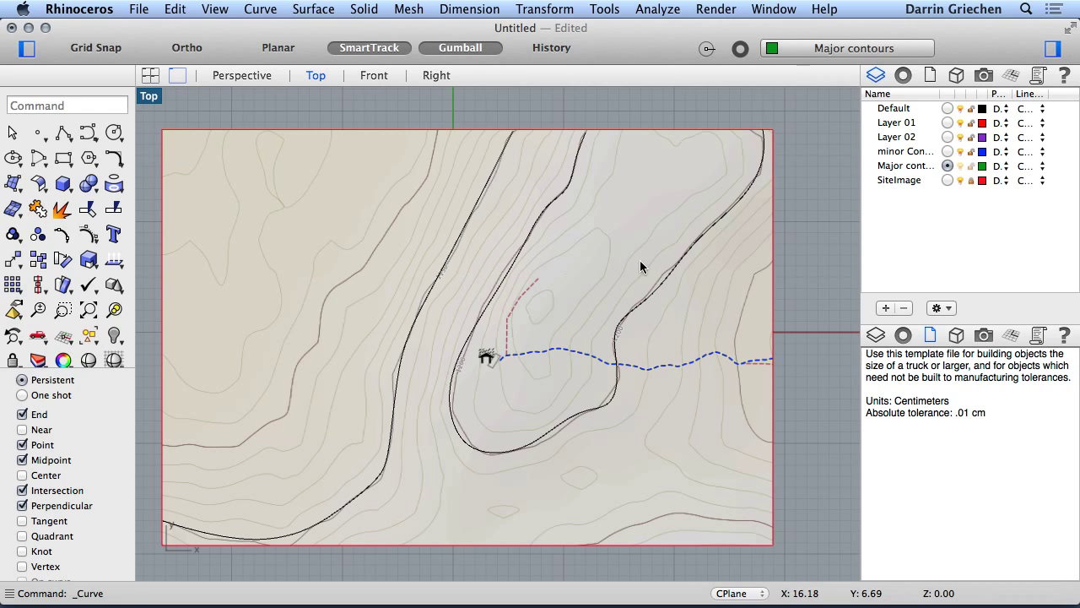
Assign both traced curves to the Major contours layer through Properties, turning them green
left_click(670, 280)
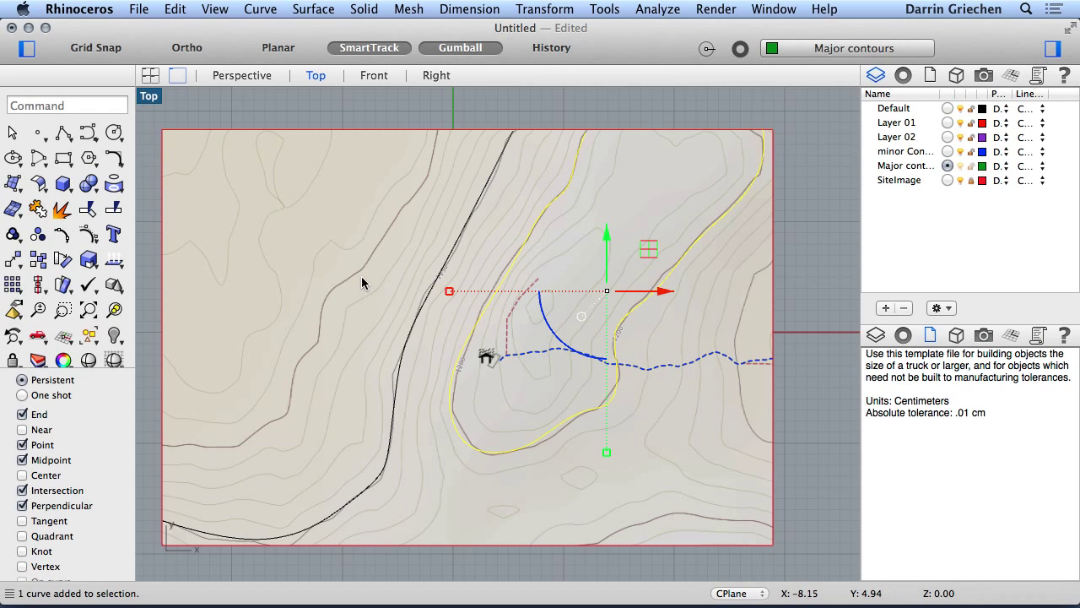
left_click(424, 295, "shift")
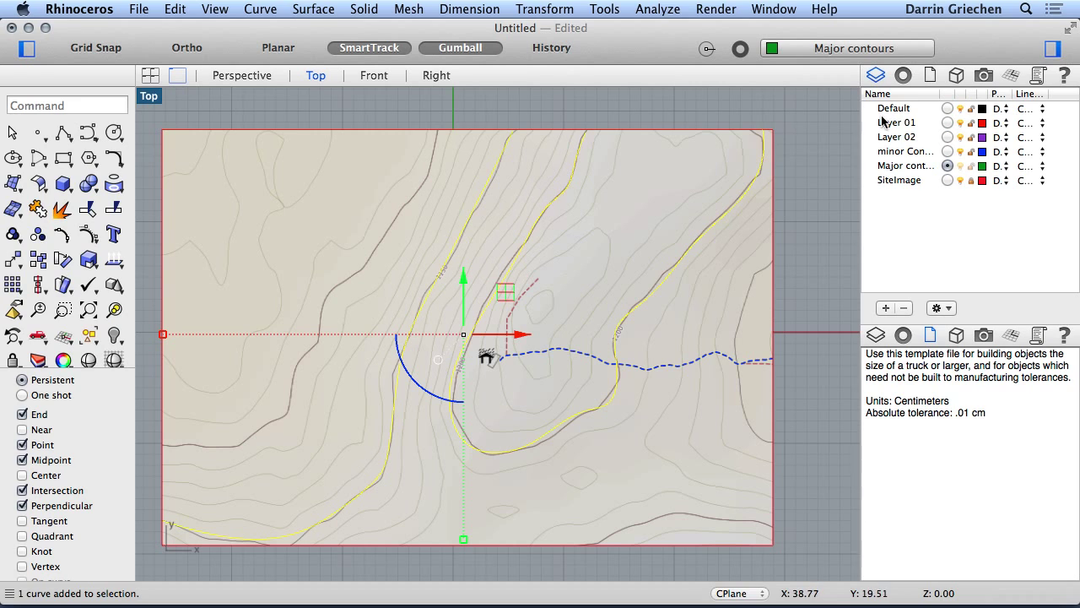
left_click(902, 75)
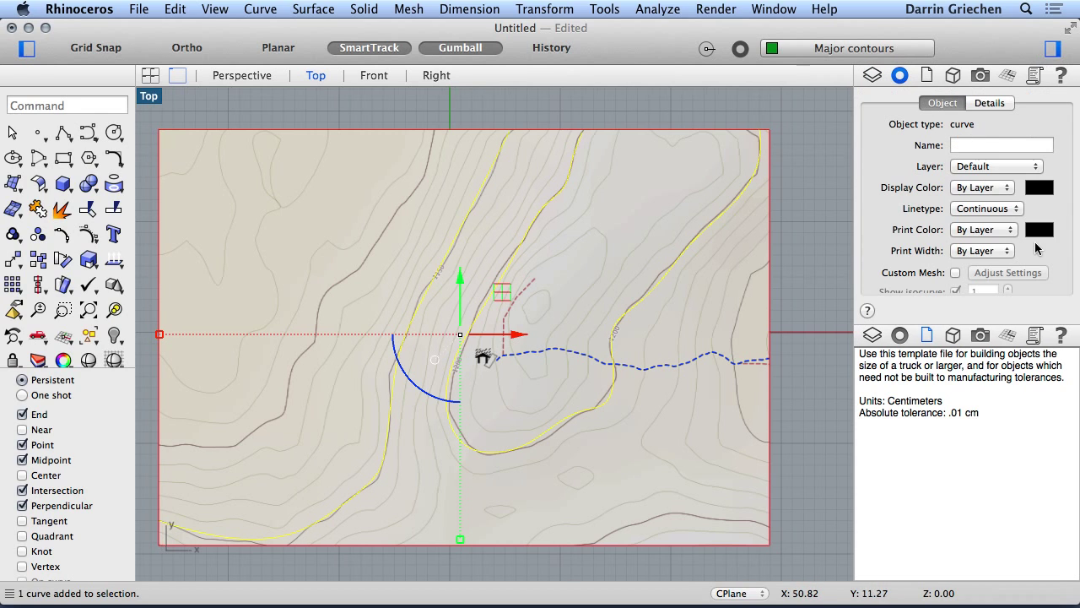
left_click(1011, 178)
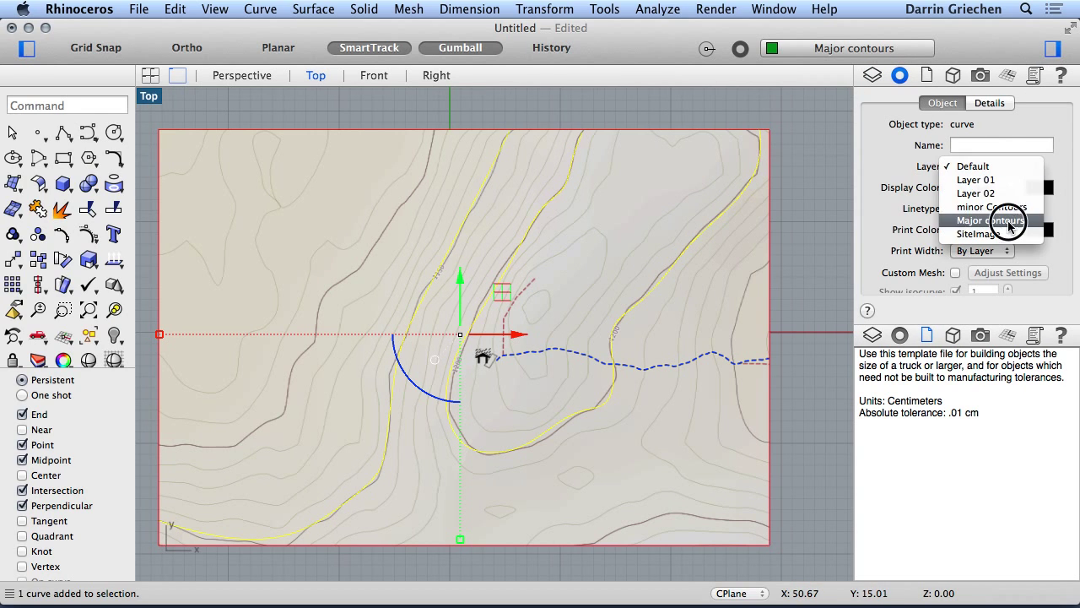
left_click(938, 217)
left_click(800, 132)
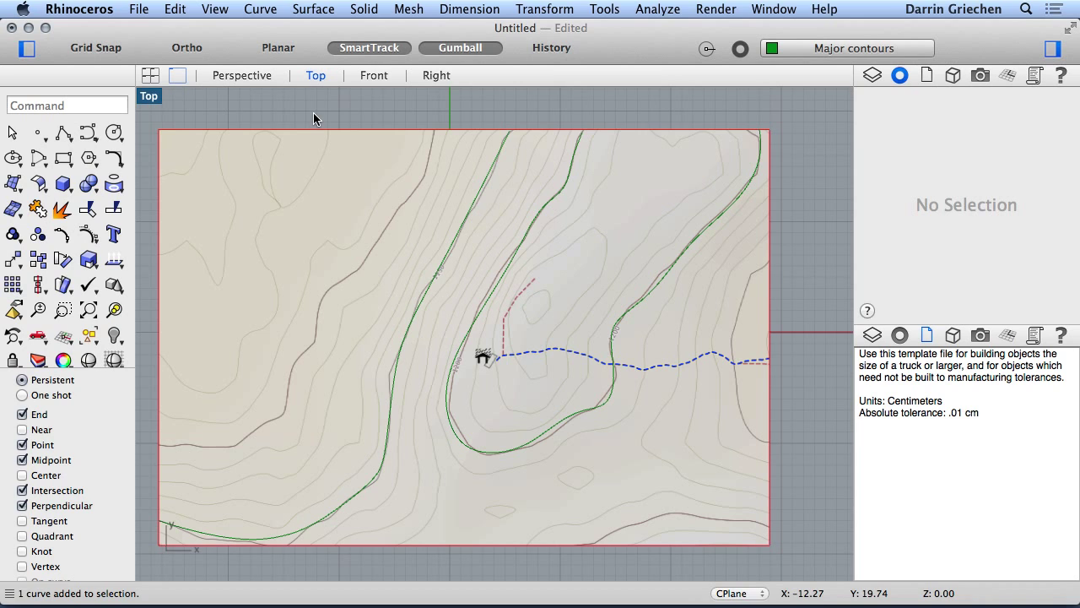
Trace an interpolated major contour from the map's top edge to its left edge
left_click(89, 133)
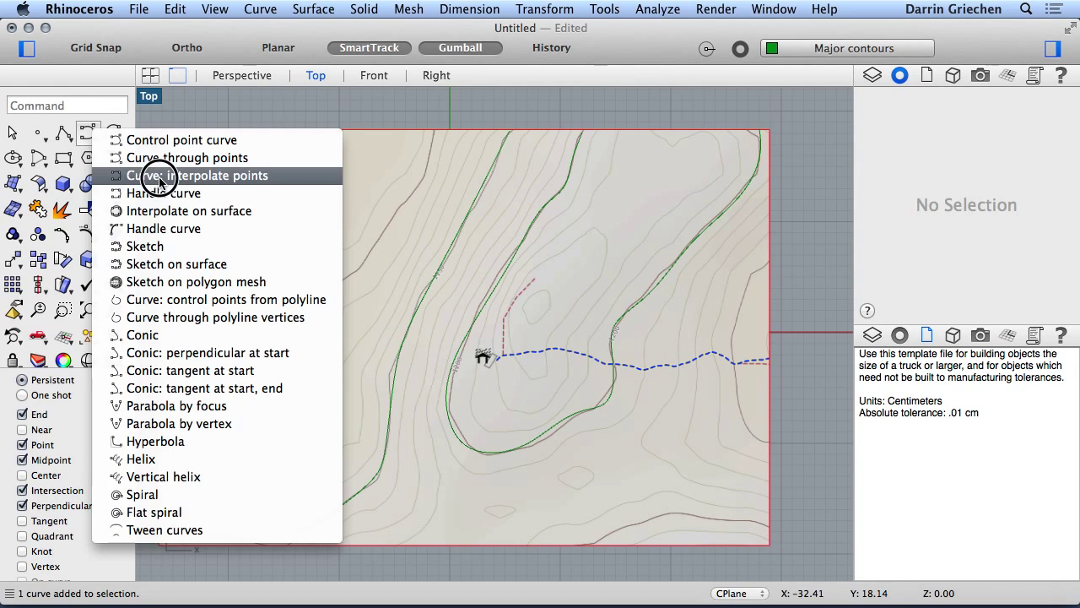
left_click(154, 174)
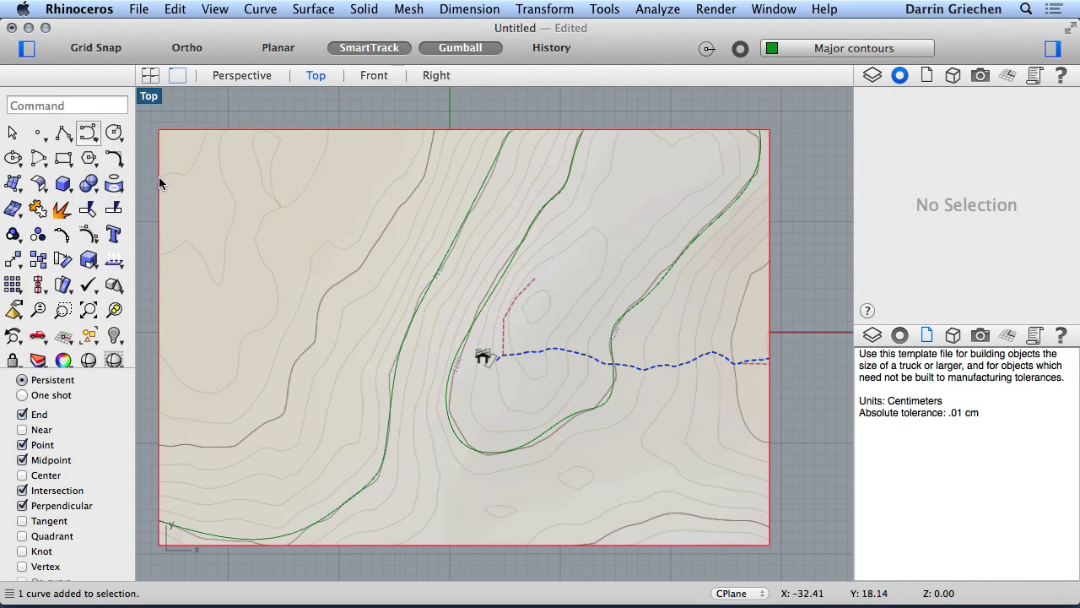
left_click(435, 131)
left_click(424, 171)
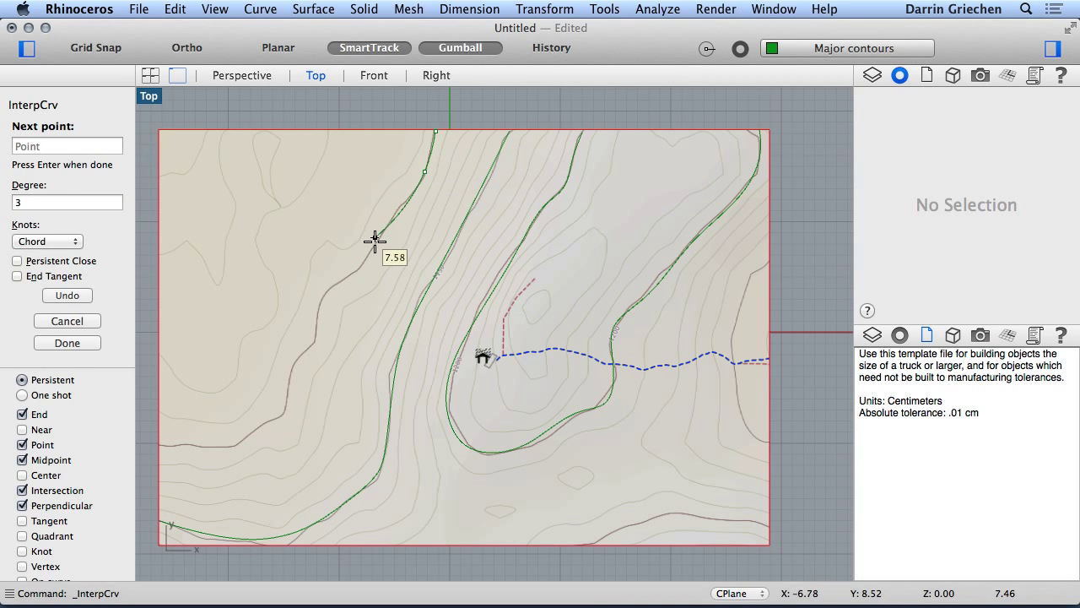
left_click(375, 242)
left_click(330, 285)
left_click(312, 336)
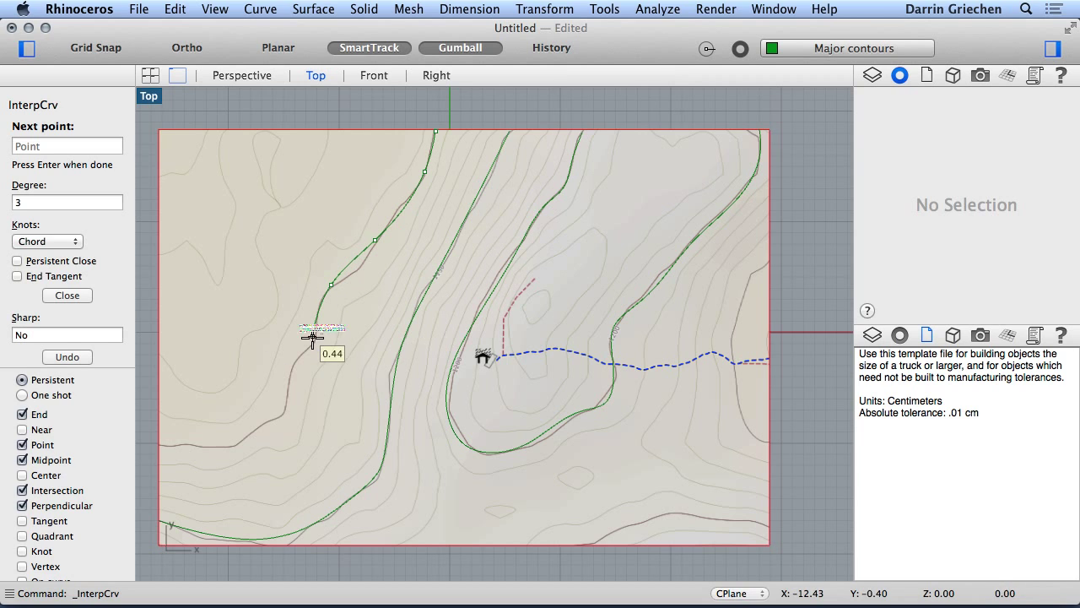
left_click(286, 394)
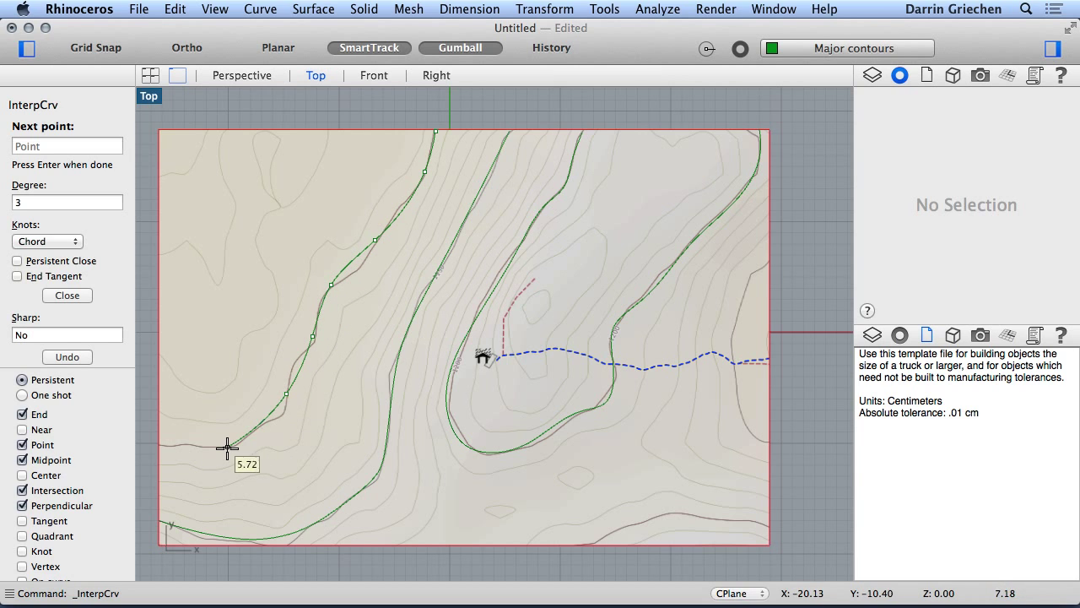
left_click(158, 443)
key("Return")
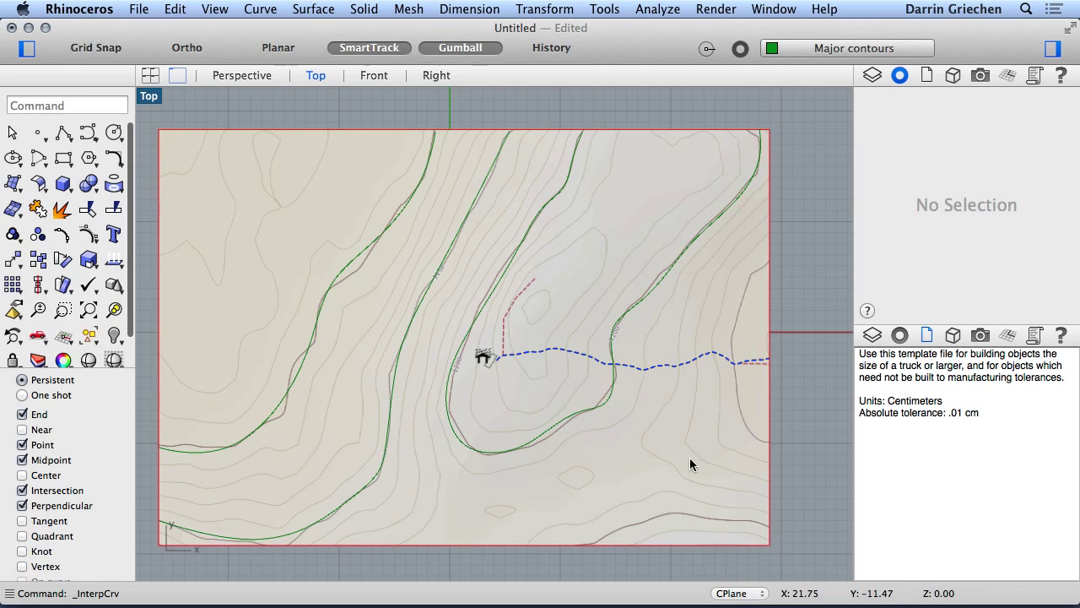
Trace another interpolated contour curve along the map's right border
right_click(792, 411)
left_click(772, 260)
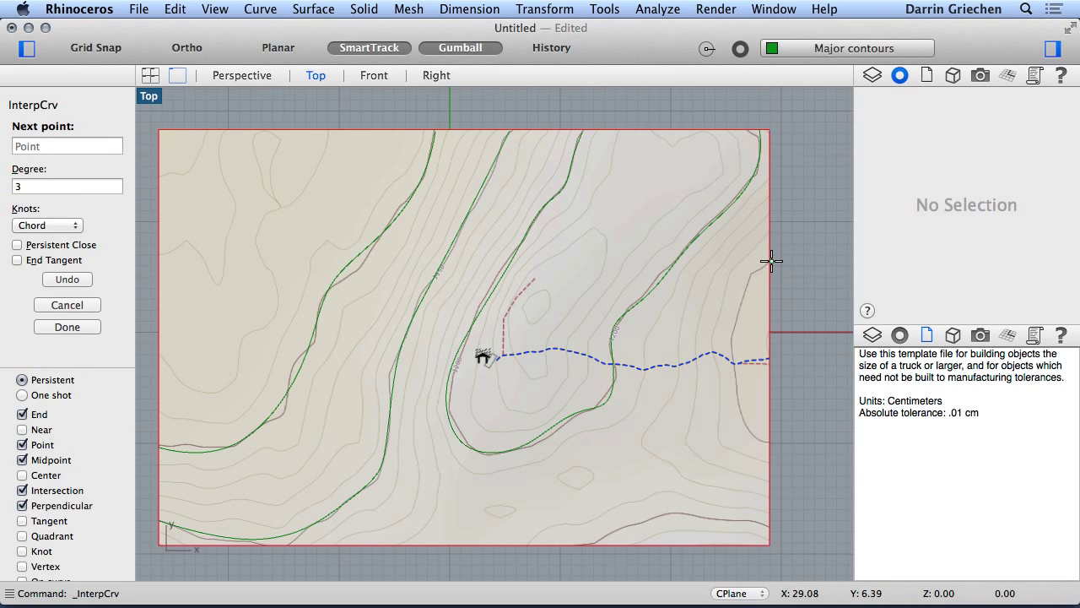
left_click(737, 305)
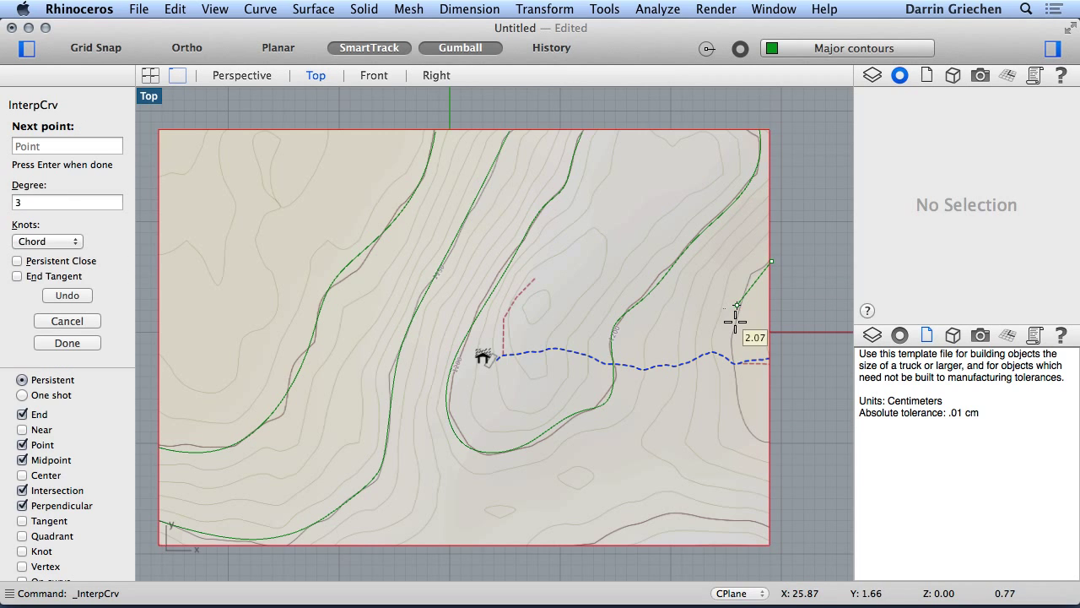
left_click(739, 402)
left_click(771, 442)
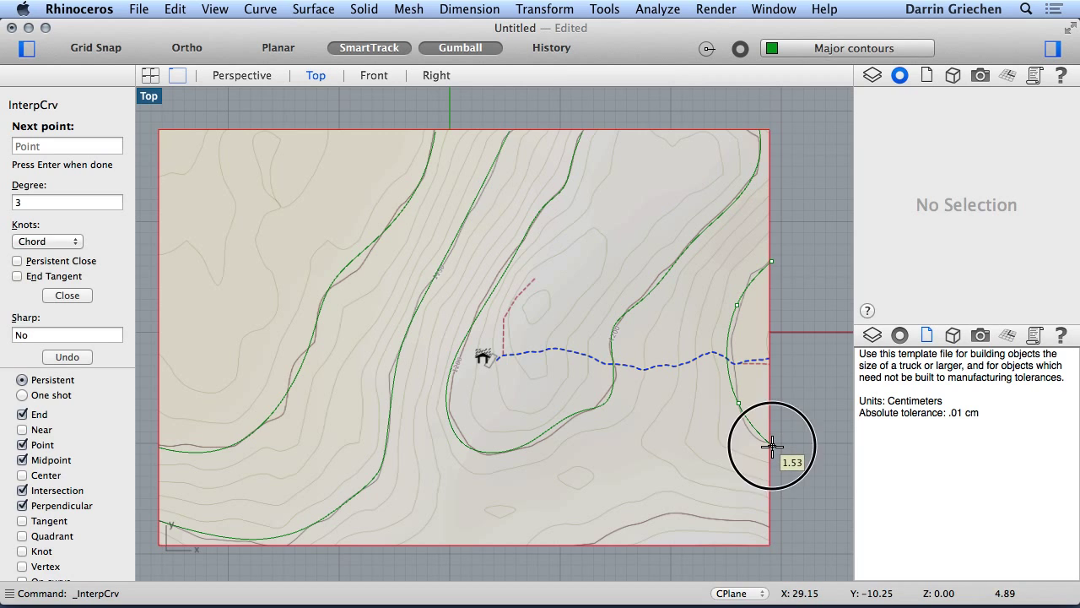
key("Return")
key("Return")
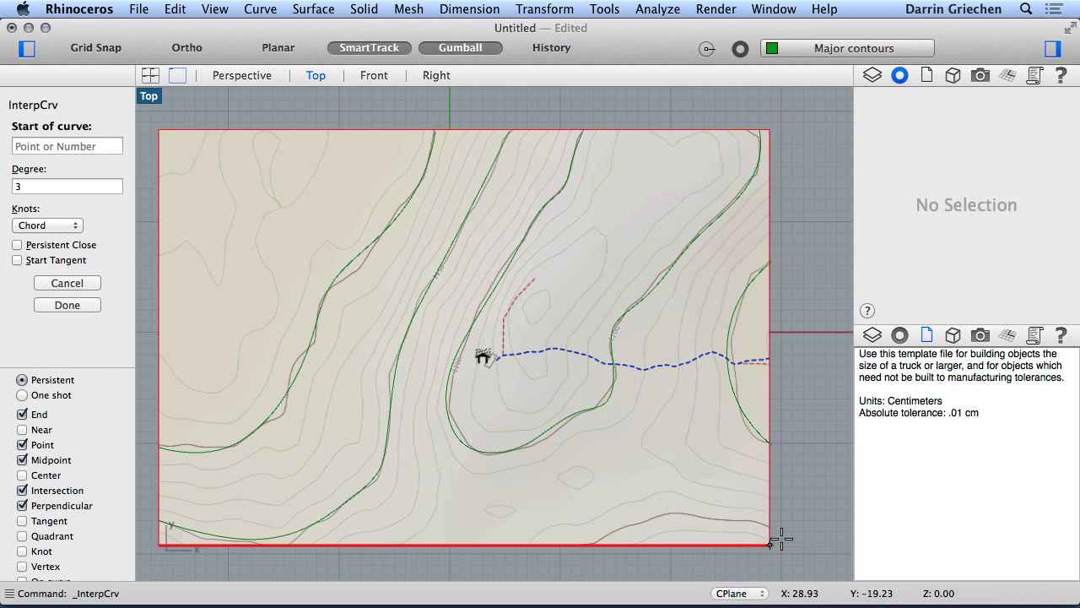
Trace a short contour curve across the map's bottom-right corner
left_click(769, 525)
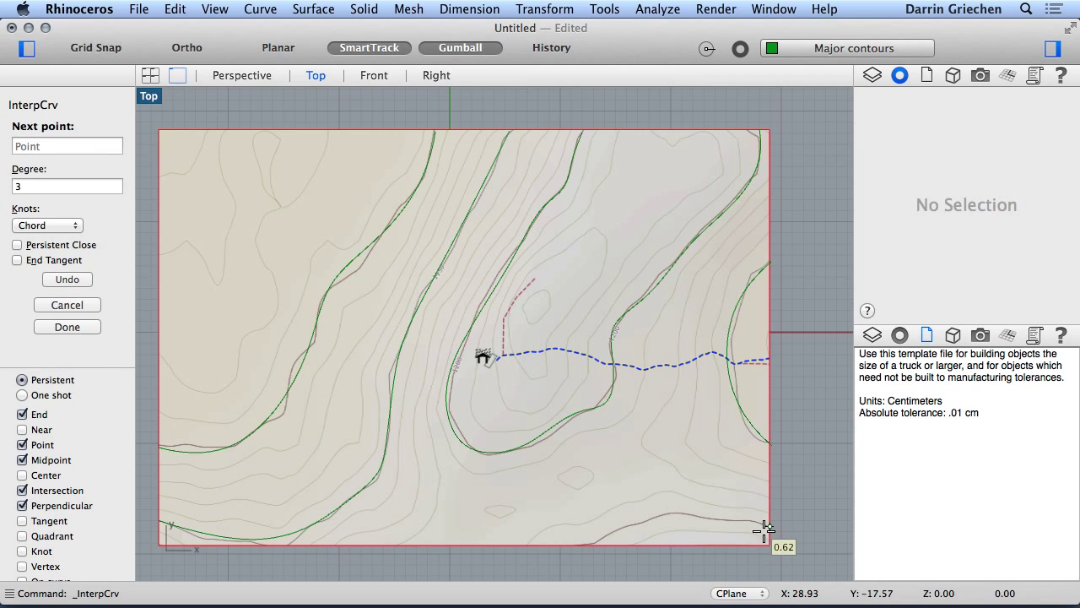
left_click(676, 513)
left_click(582, 549)
key("Return")
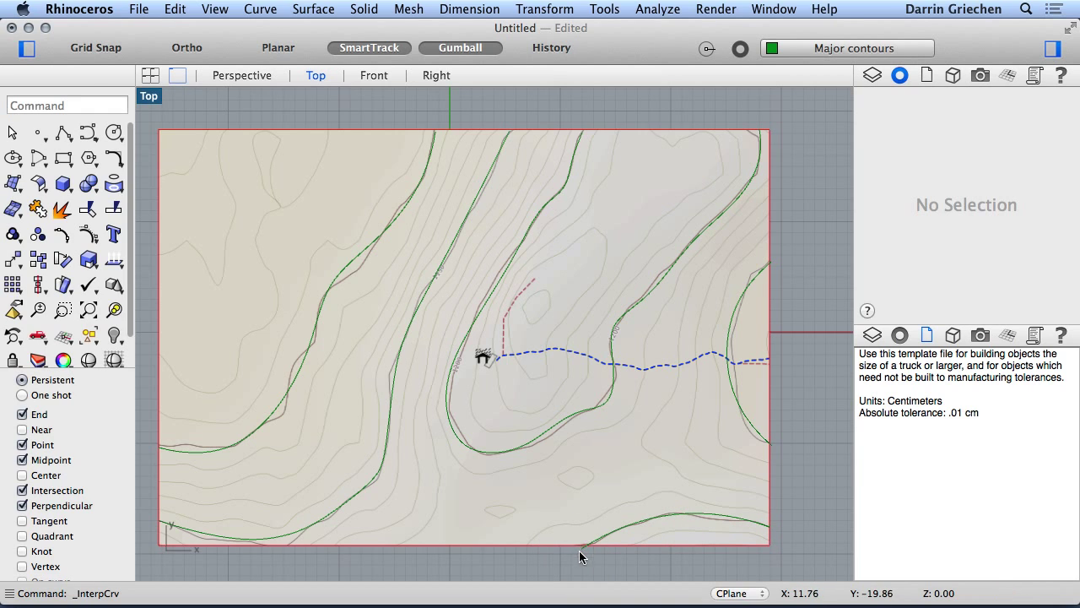
left_click(870, 75)
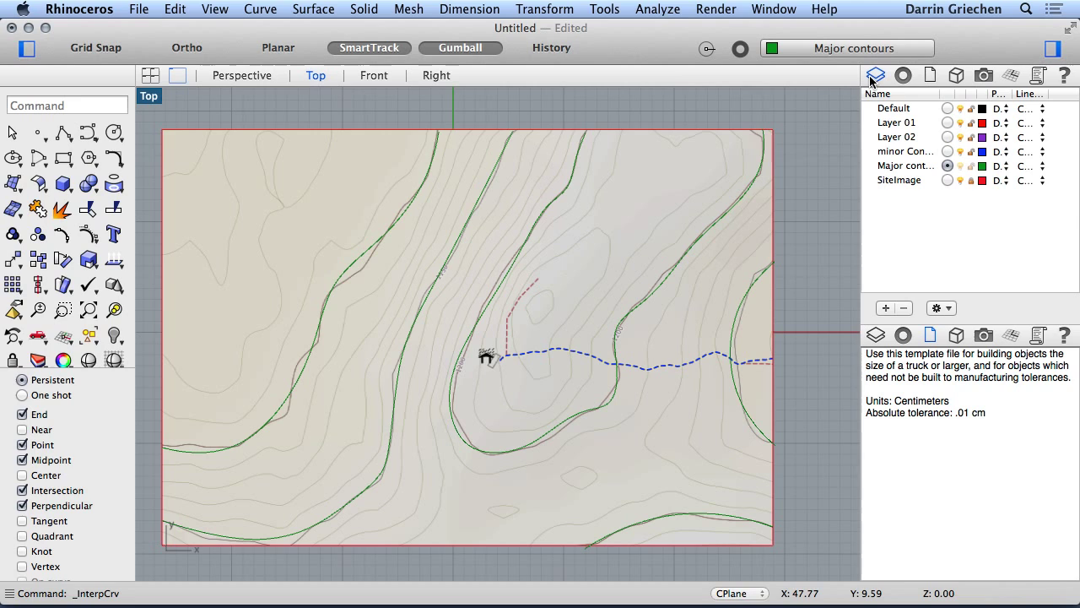
Make minor Contours the current layer and trace an interpolated curve looping around the valley
left_click(948, 152)
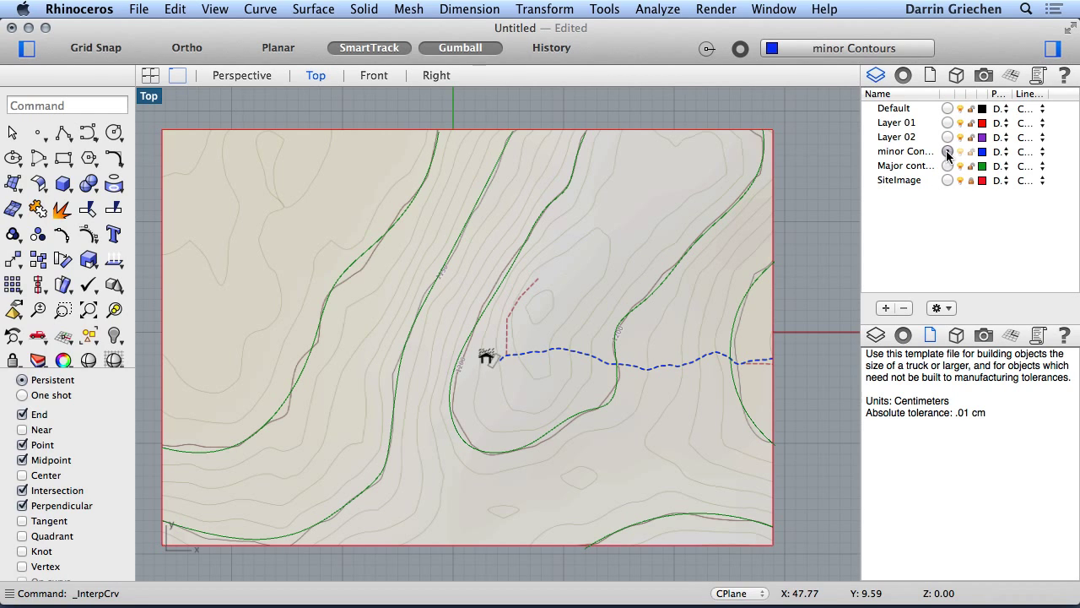
left_click(90, 135)
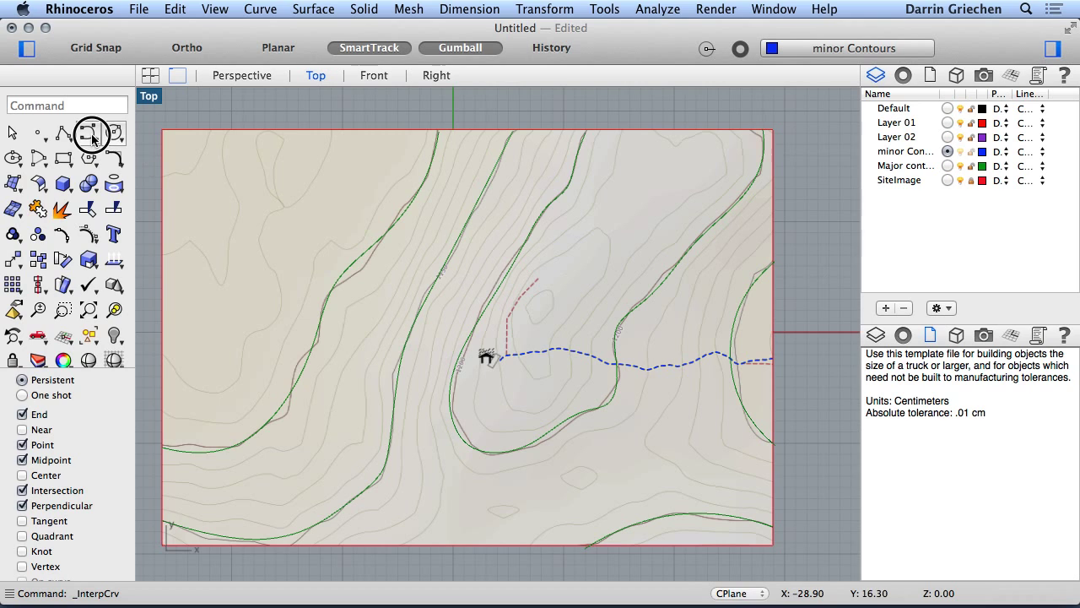
left_click_drag(90, 135, 173, 181)
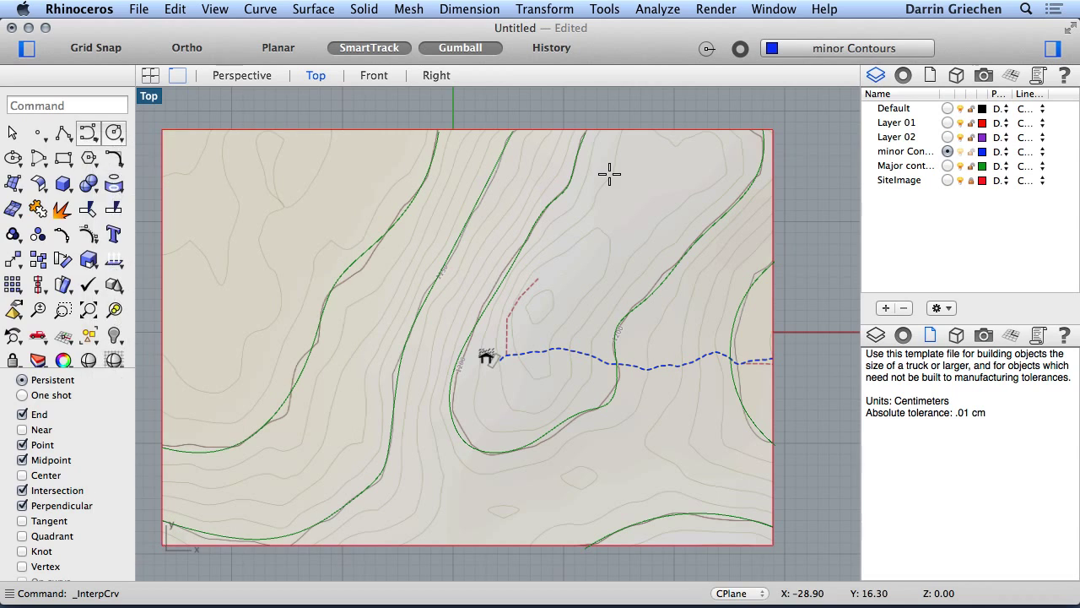
left_click(776, 175)
left_click(699, 255)
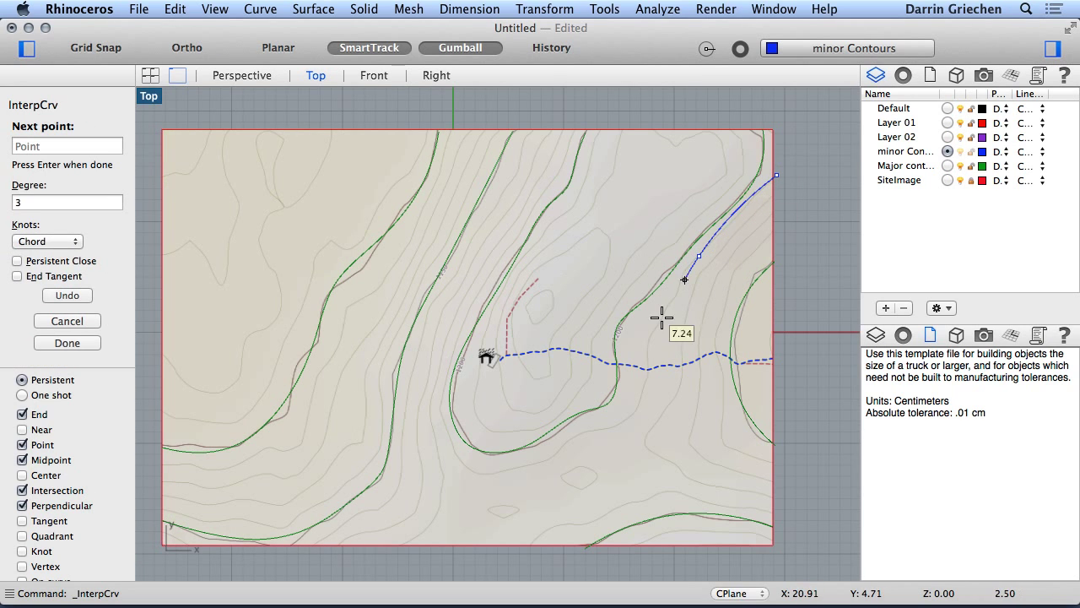
left_click(646, 342)
left_click(619, 427)
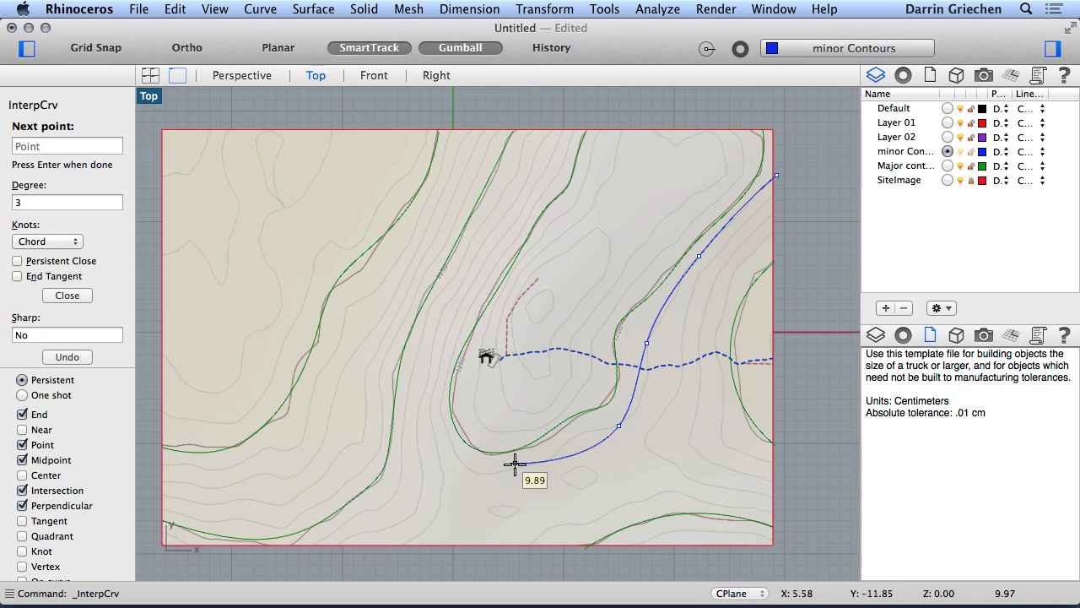
left_click(511, 469)
left_click(465, 469)
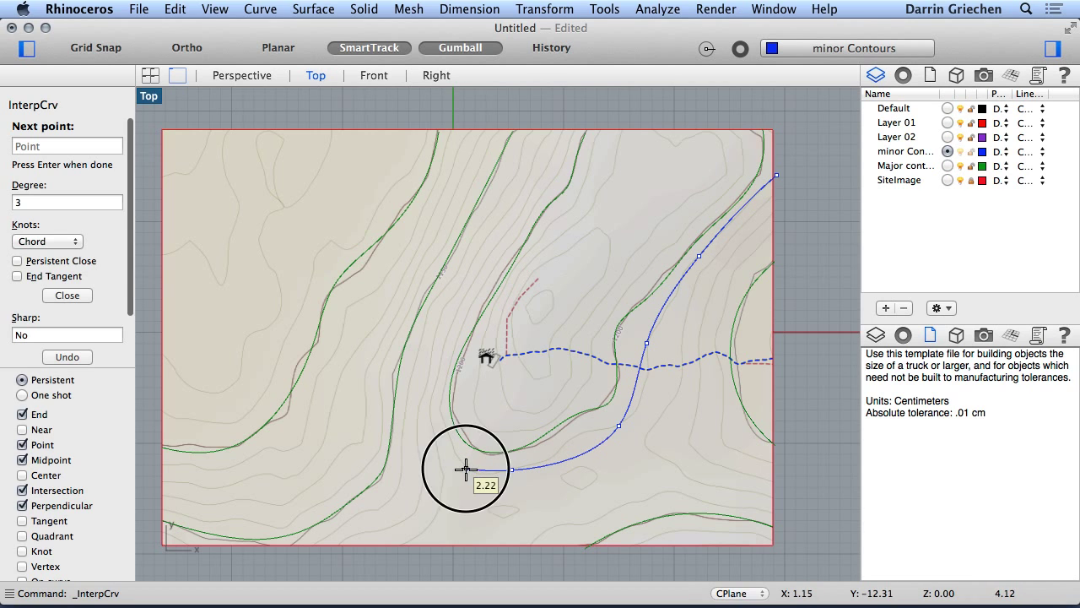
left_click(443, 422)
left_click(453, 346)
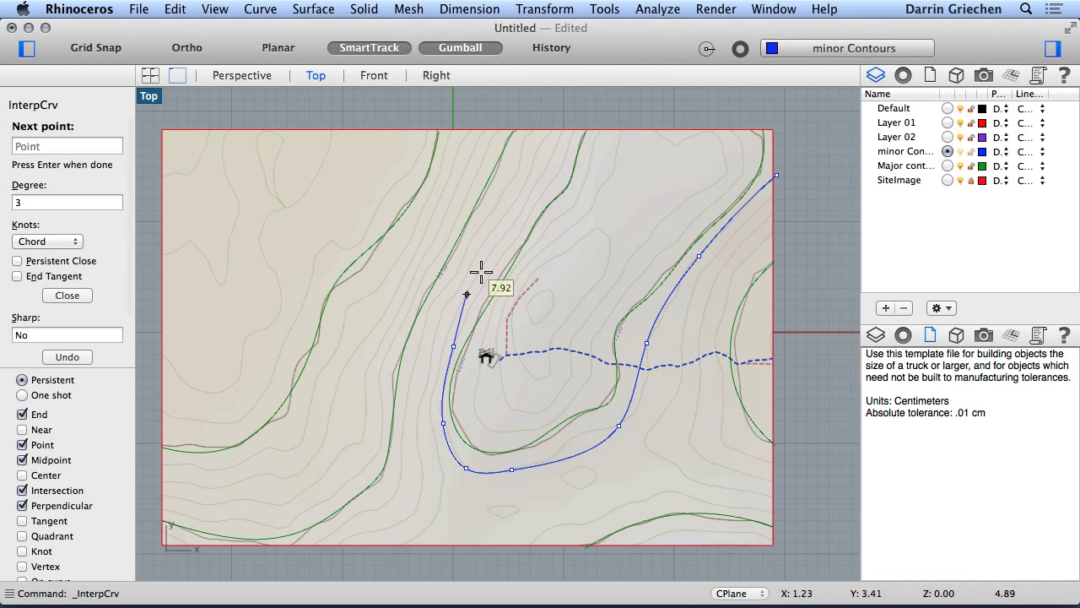
left_click(553, 172)
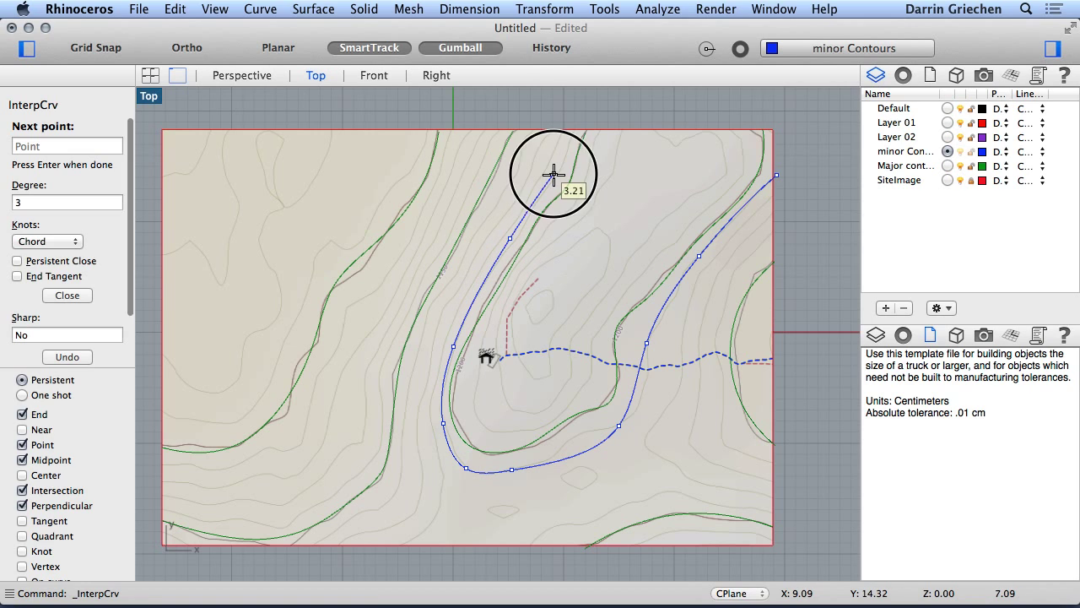
left_click(579, 115)
key("Return")
key("Return")
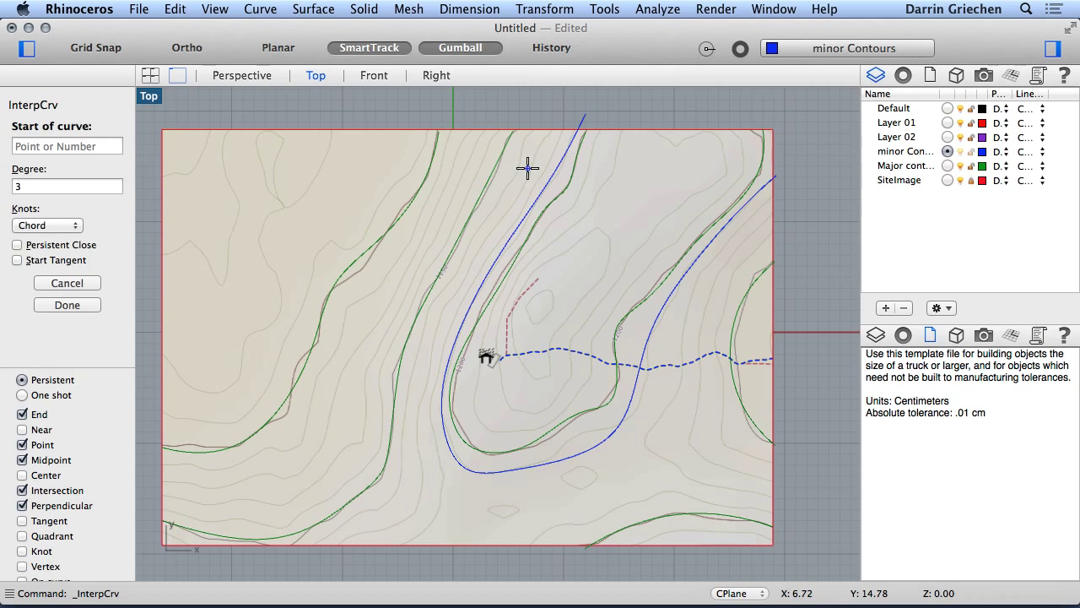
Trace a second minor contour running from the map's top edge to its bottom edge
left_click(562, 129)
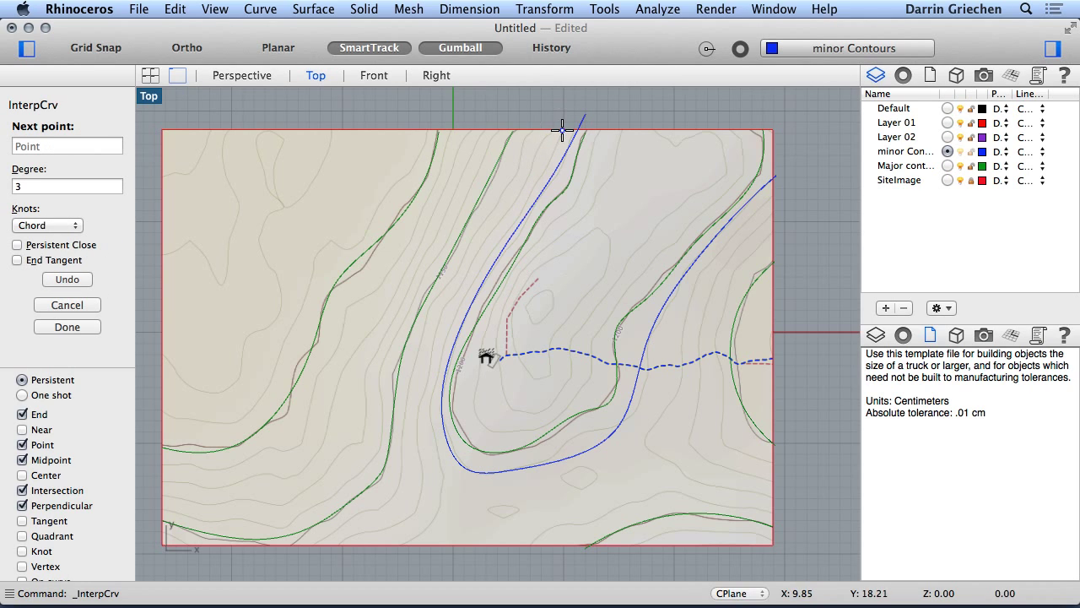
left_click(477, 272)
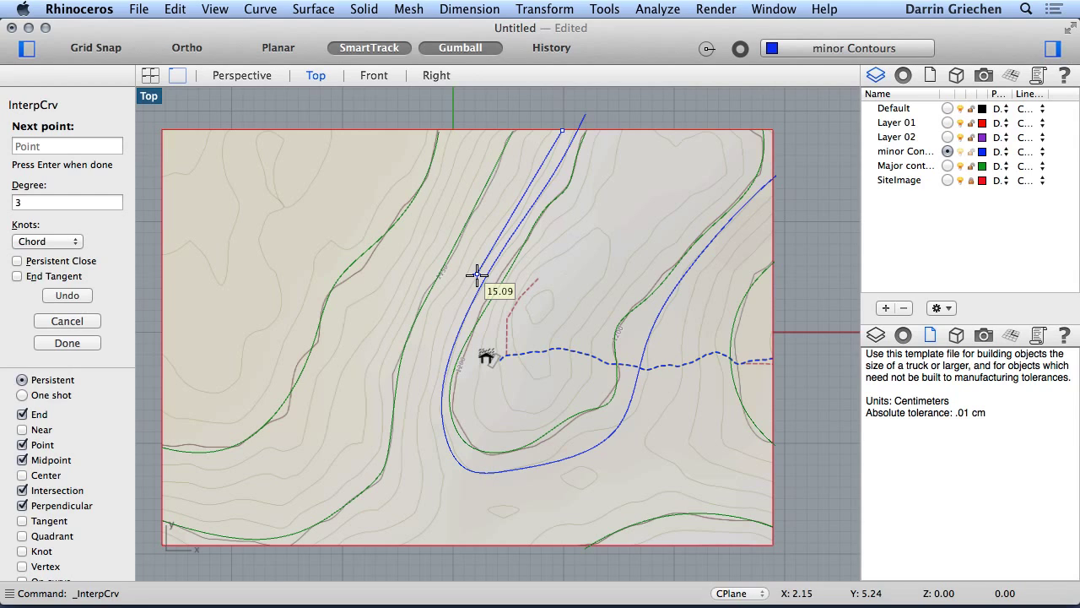
left_click(476, 275)
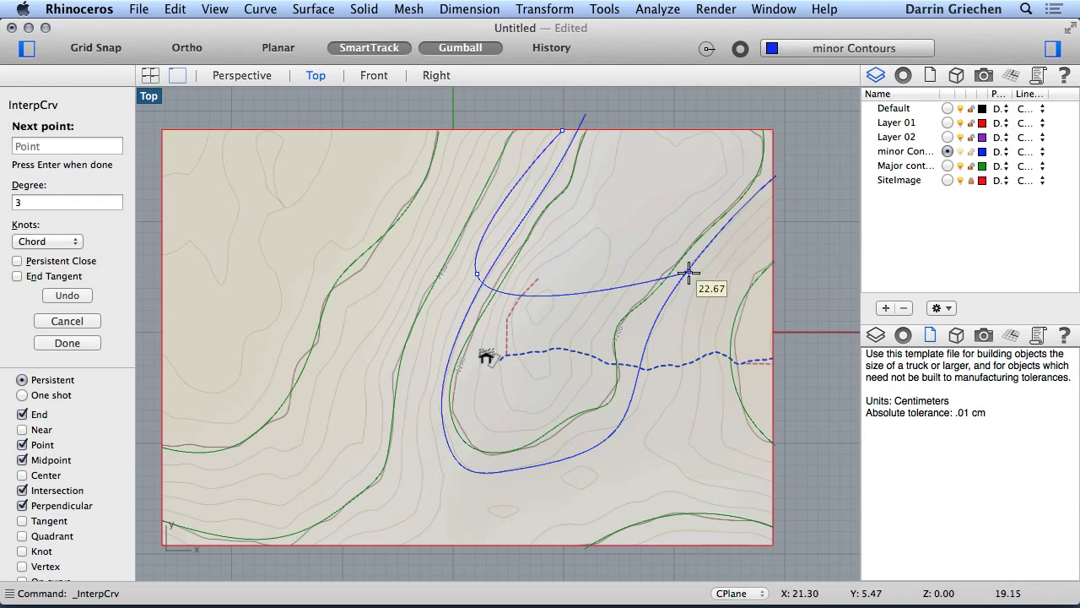
left_click(430, 398)
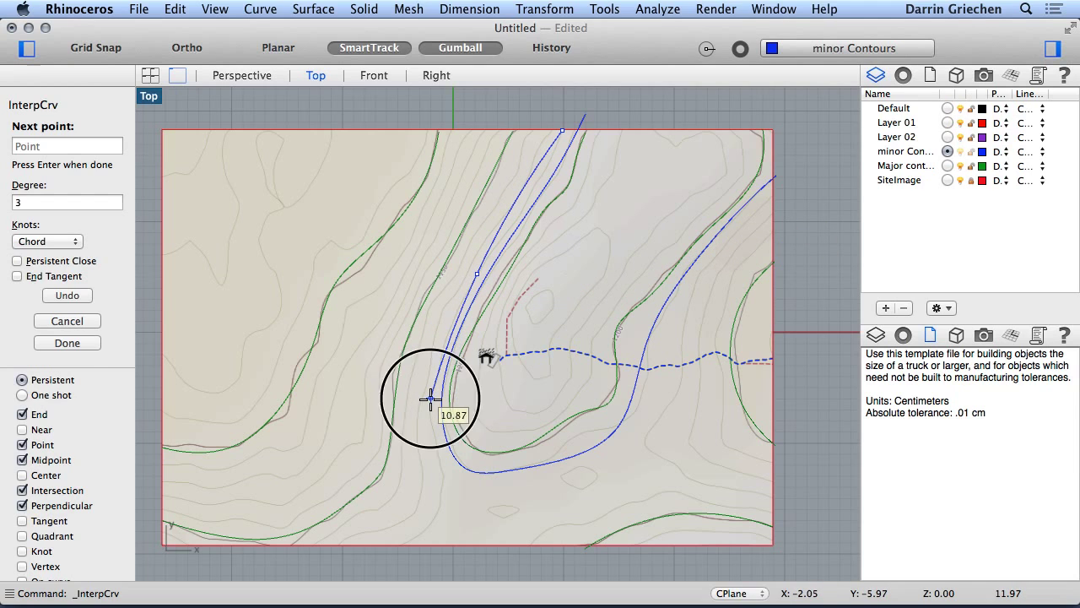
left_click(440, 459)
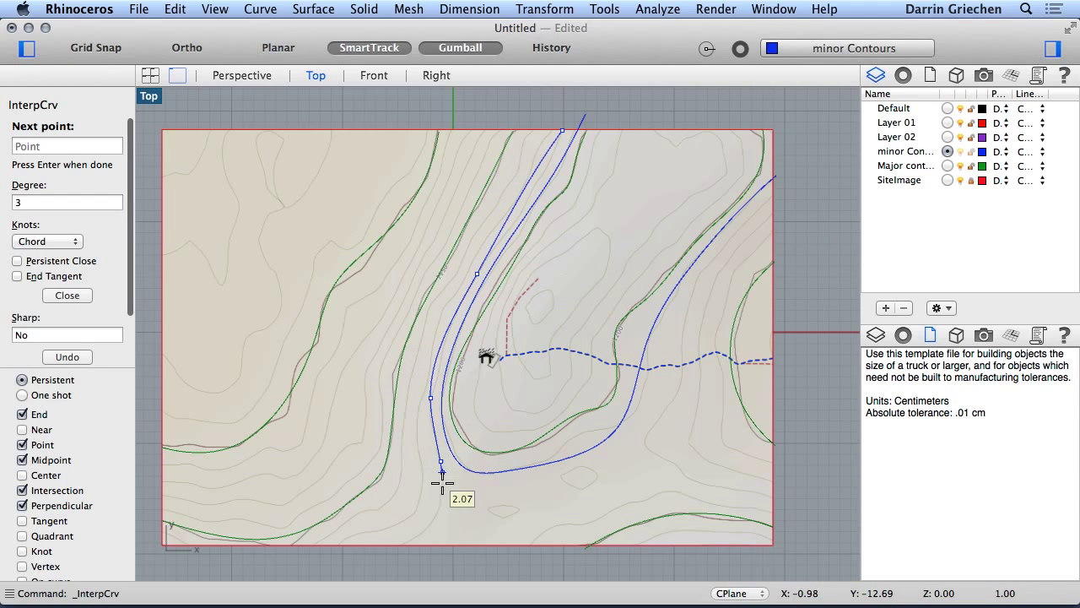
left_click(438, 507)
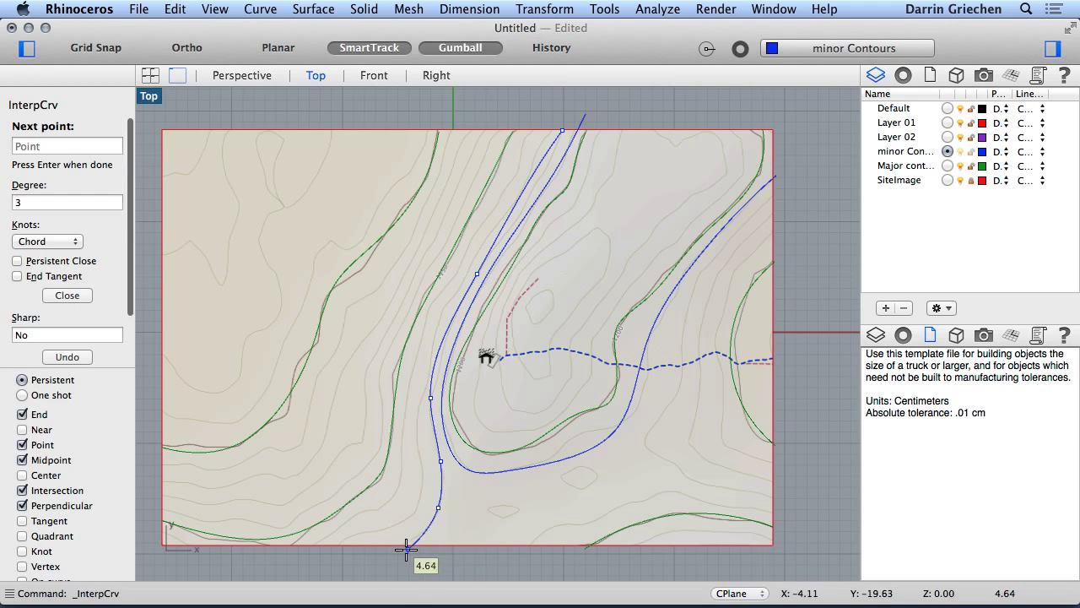
left_click(401, 550)
key("Return")
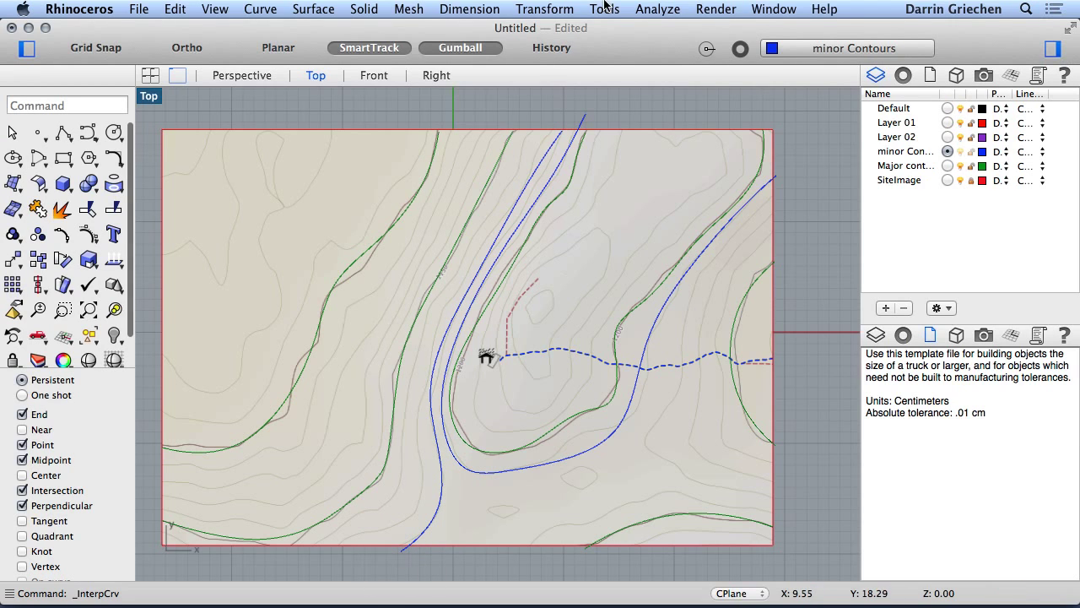
key("Return")
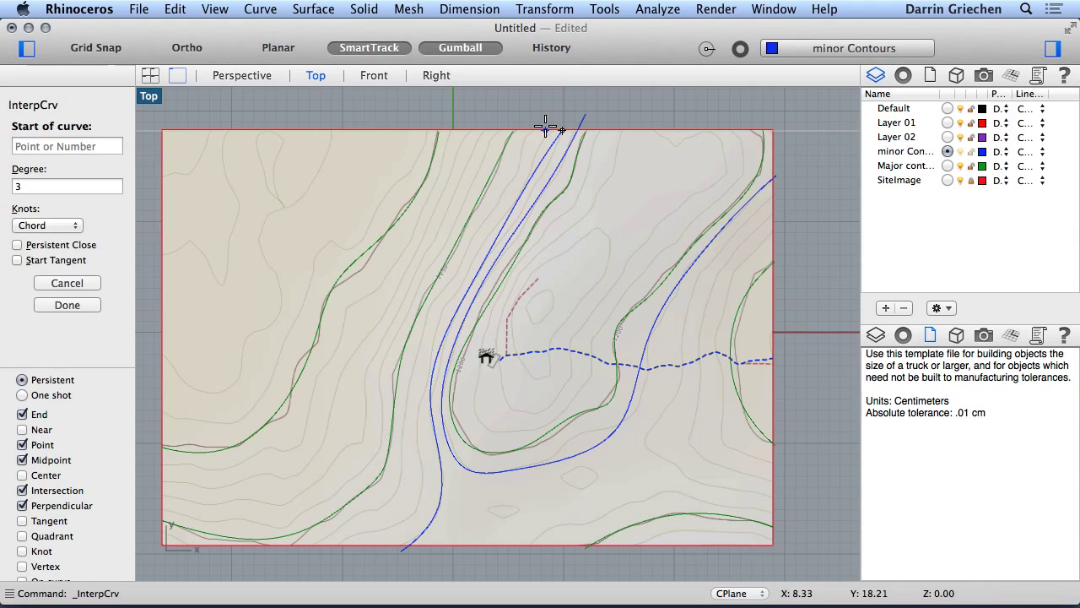
Turn off smart tracking and trace a third minor contour from the top edge to the bottom-left
left_click(546, 127)
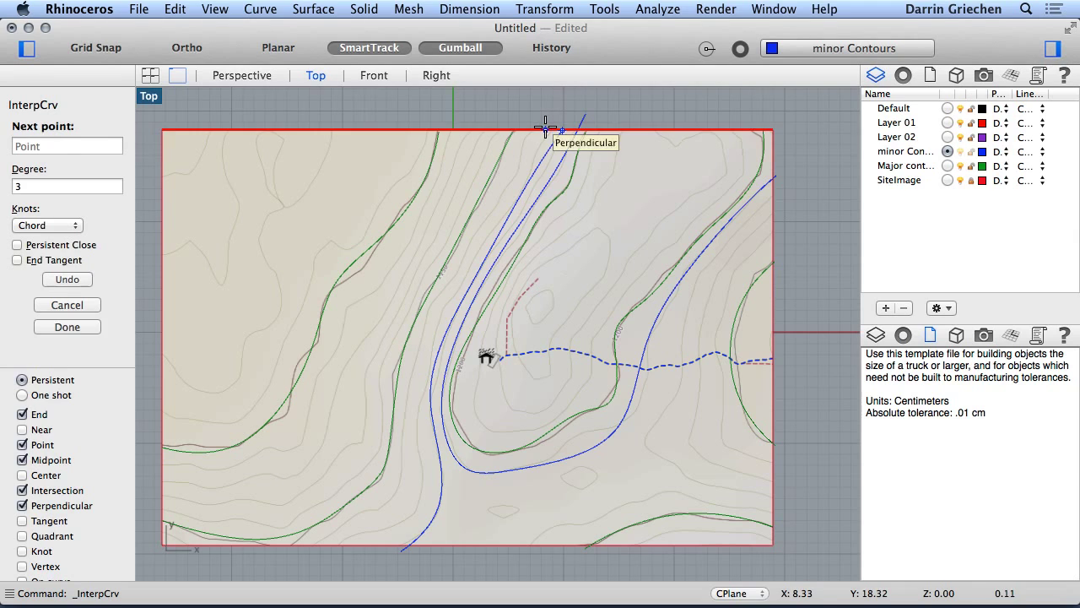
left_click(493, 224)
scroll(427, 350, "up", 3)
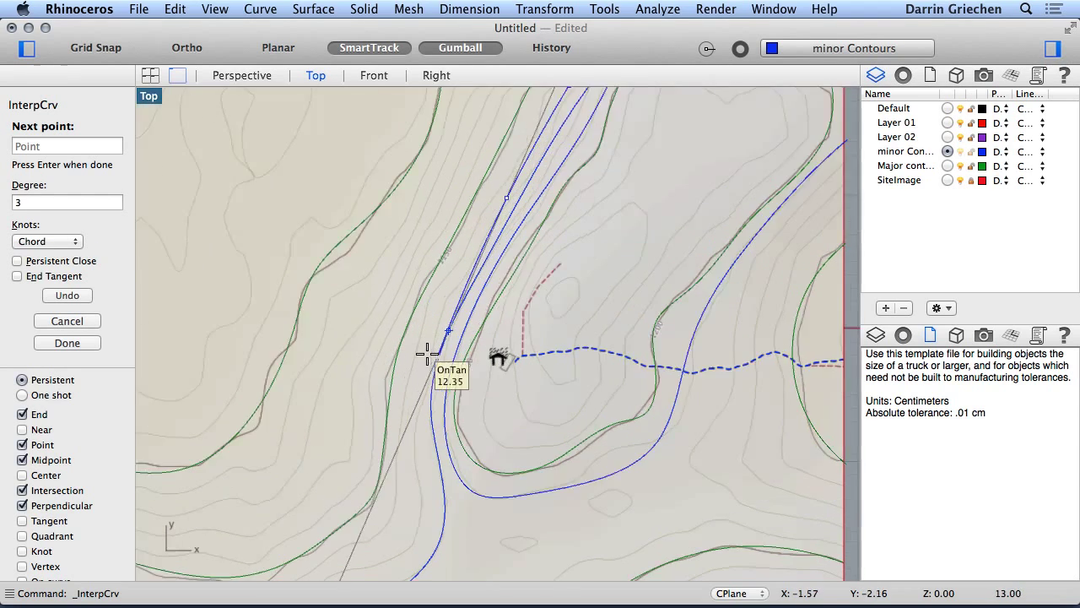
left_click(429, 341)
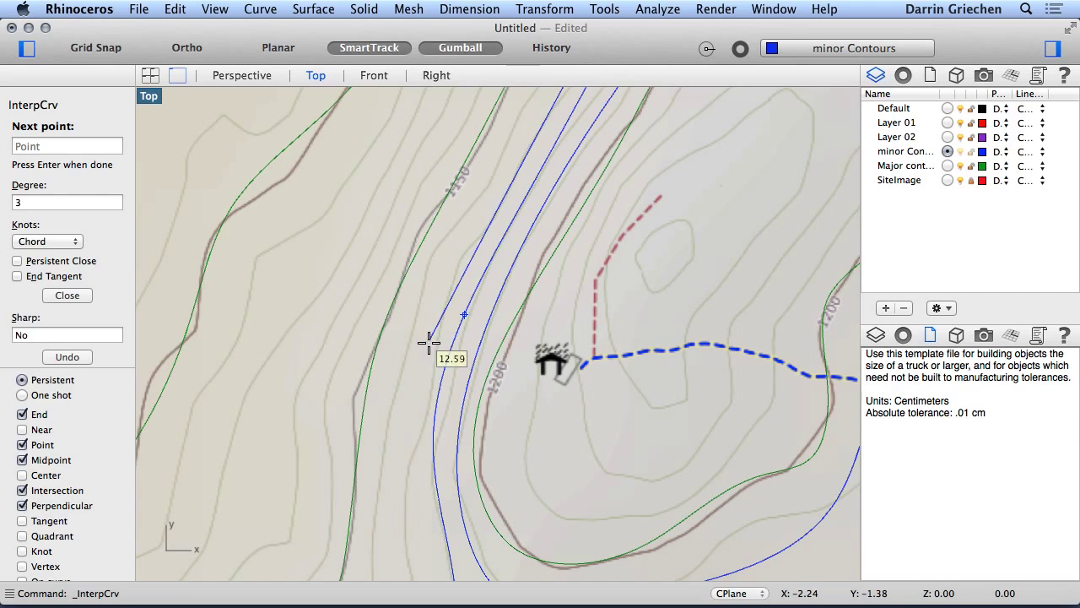
left_click(398, 522)
scroll(395, 519, "up", 3)
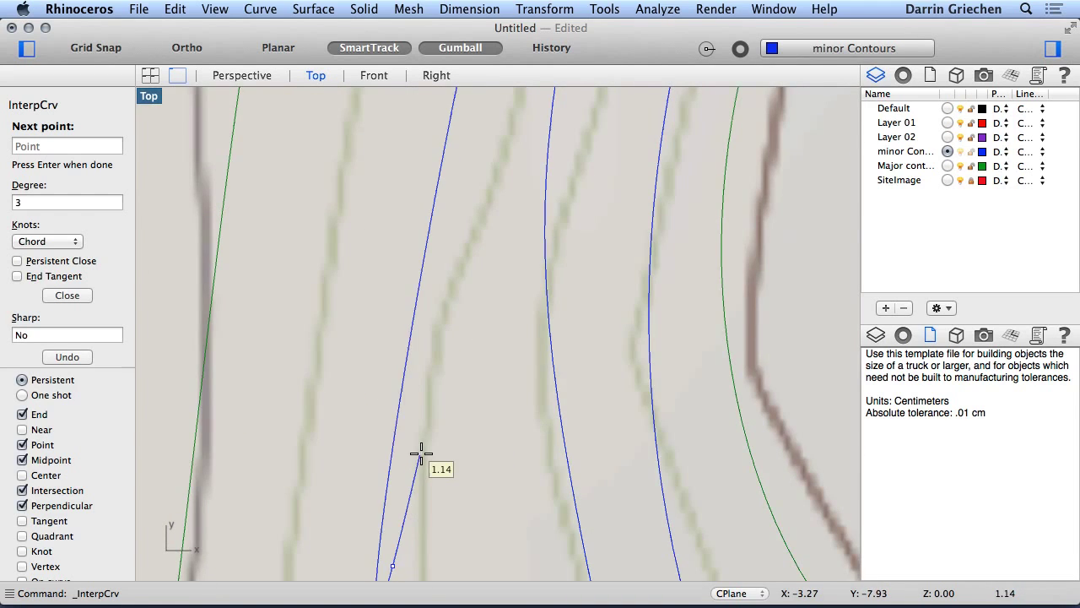
scroll(90, 534, "down", 5)
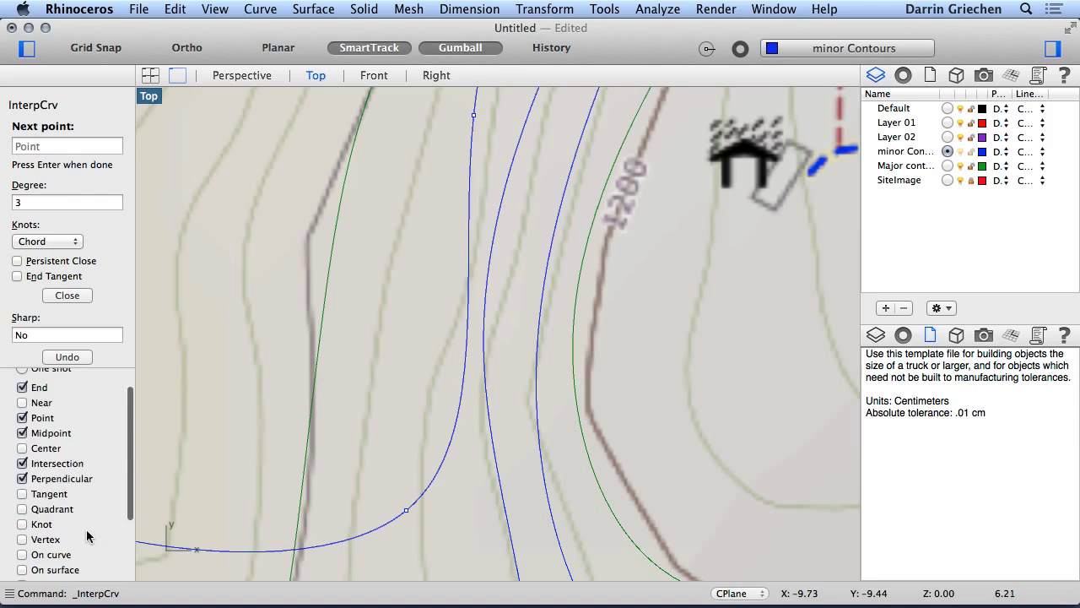
scroll(89, 534, "down", 2)
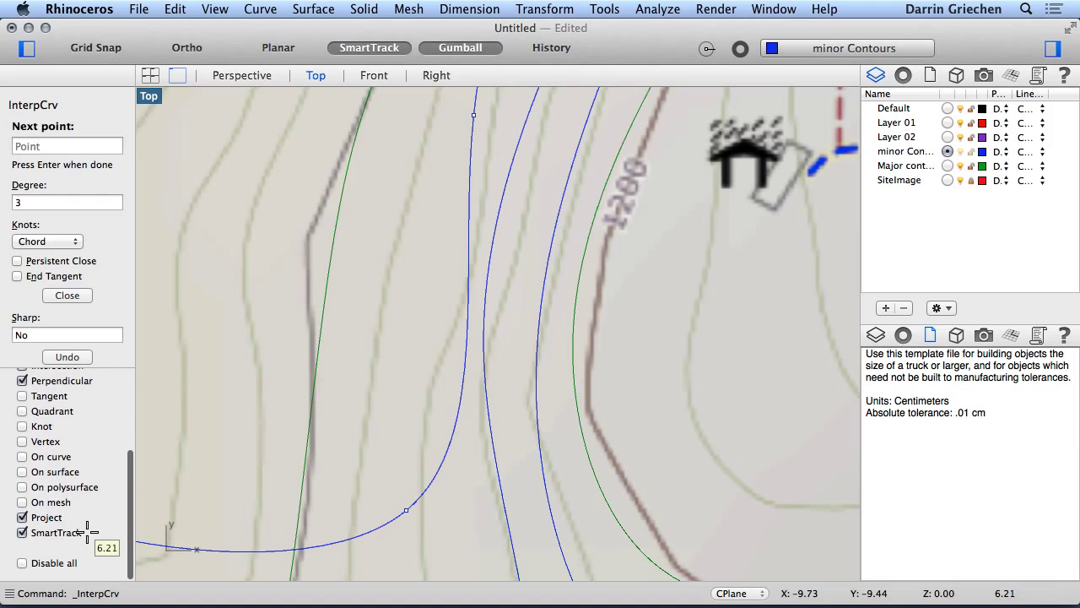
left_click(22, 538)
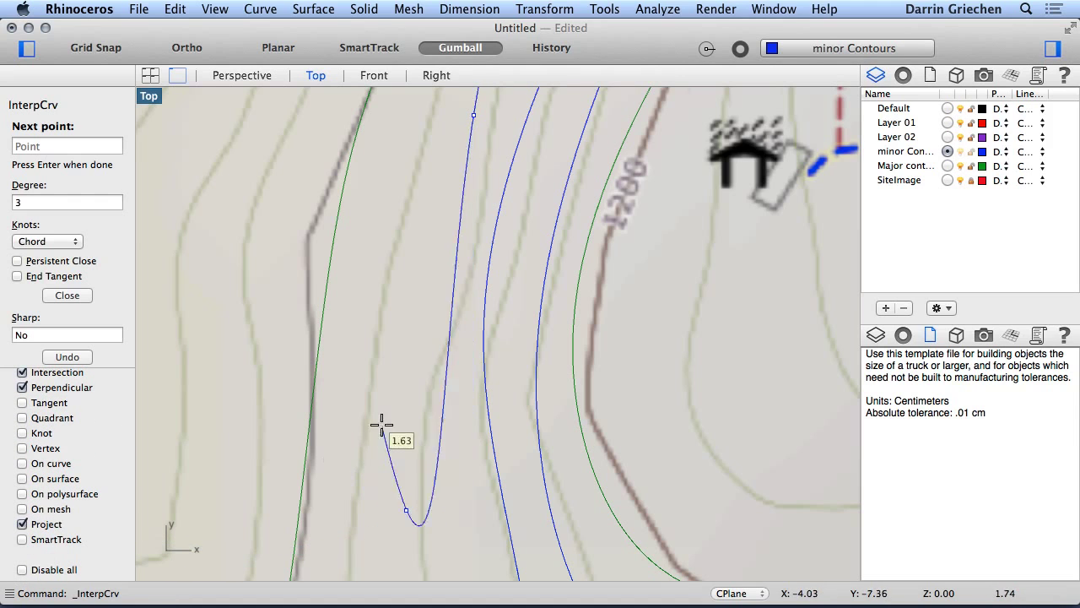
scroll(382, 424, "down", 3)
scroll(382, 424, "up", 4)
scroll(381, 423, "down", 6)
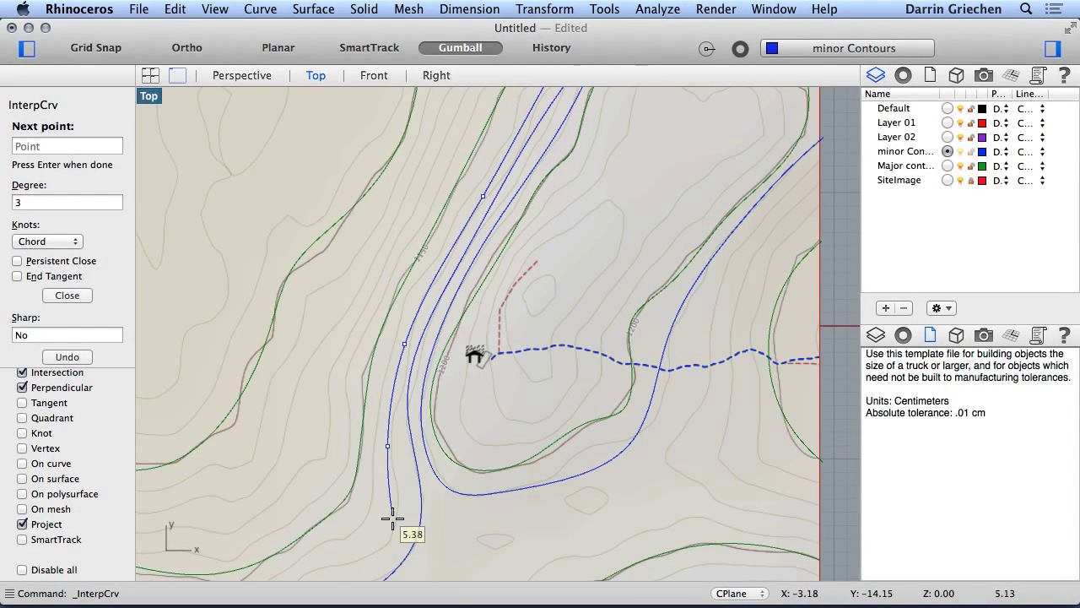
left_click(393, 518)
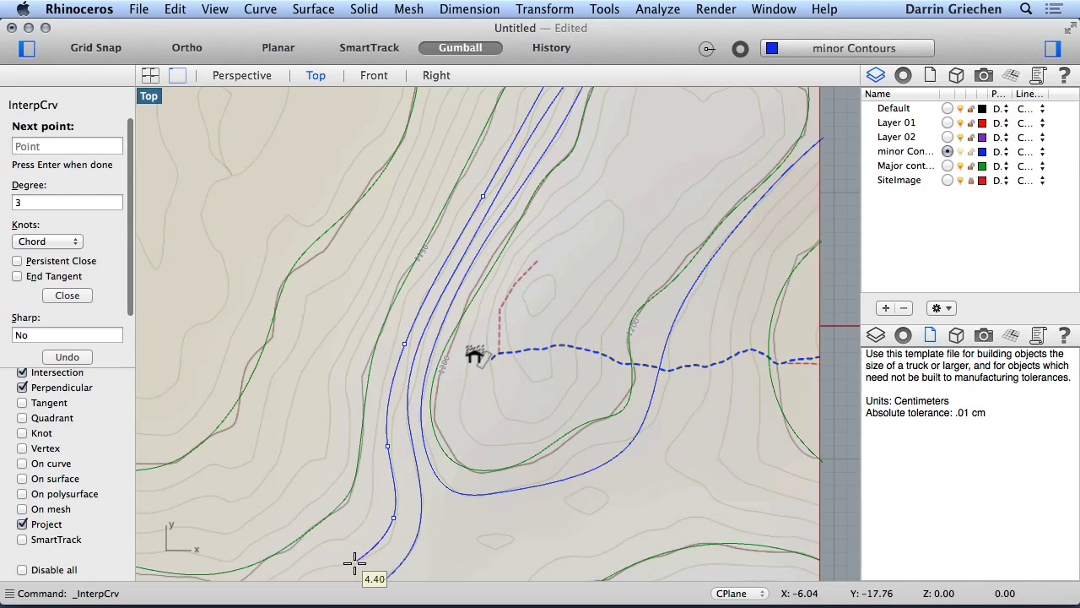
left_click(355, 561)
key("Return")
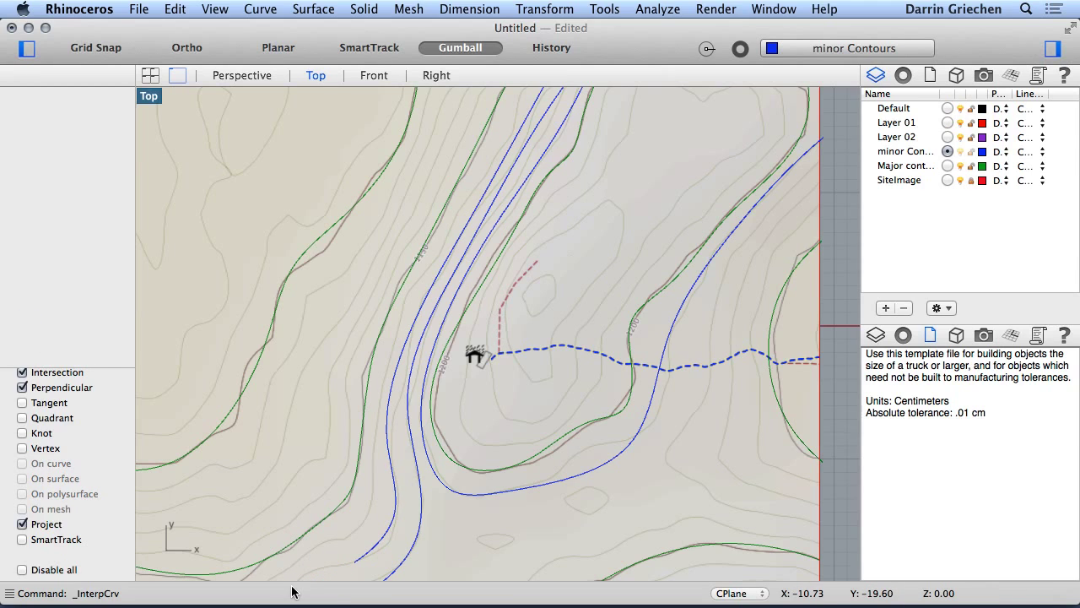
scroll(481, 404, "up", 5)
scroll(481, 403, "down", 6)
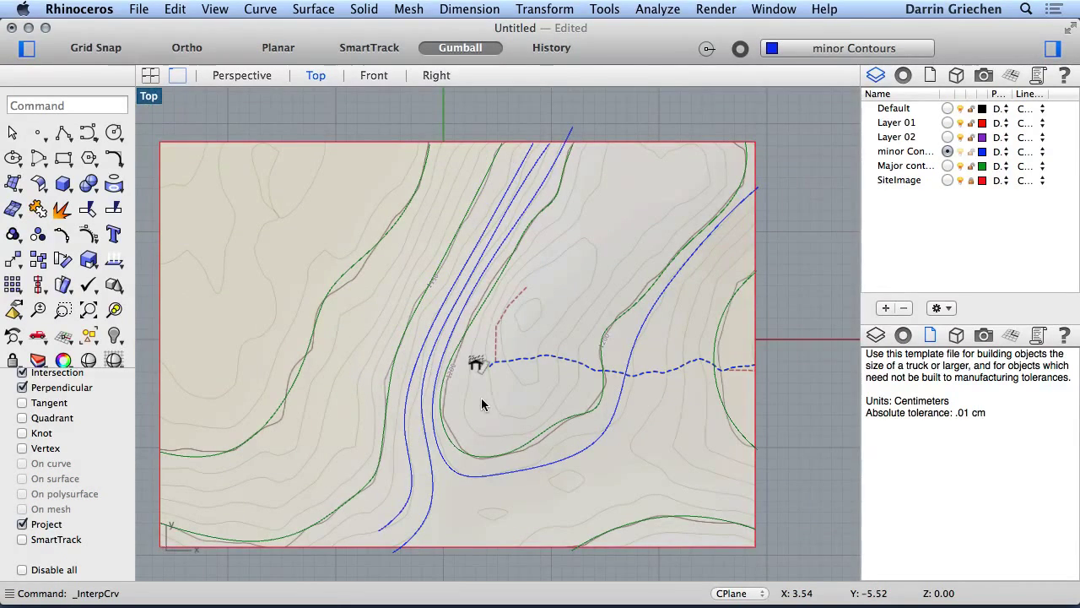
Trace a fourth minor contour from the top edge down to the image's bottom-left edge
key("Return")
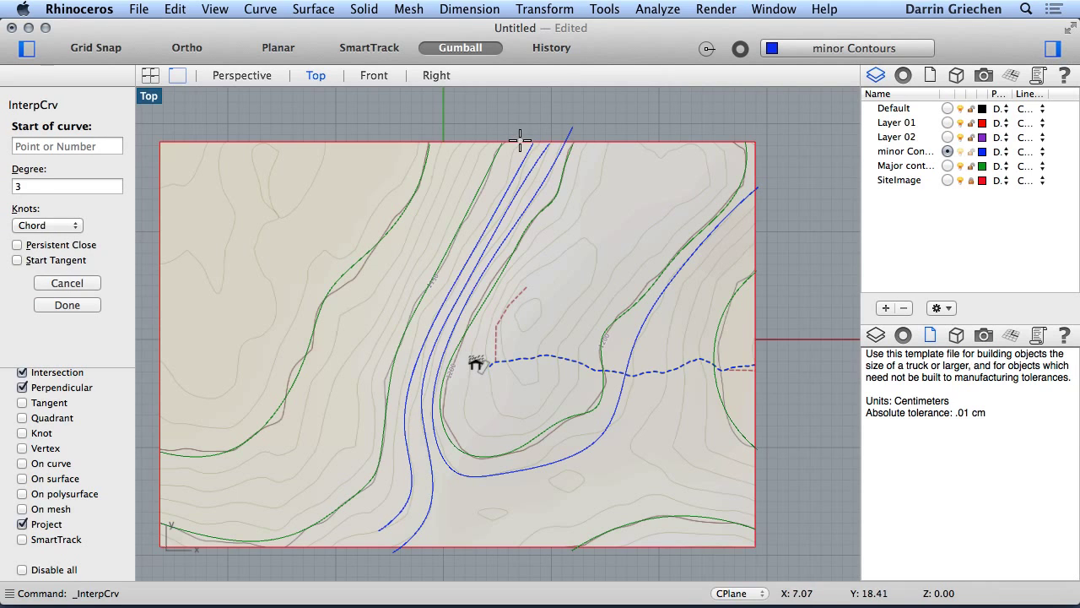
left_click(520, 140)
left_click(476, 227)
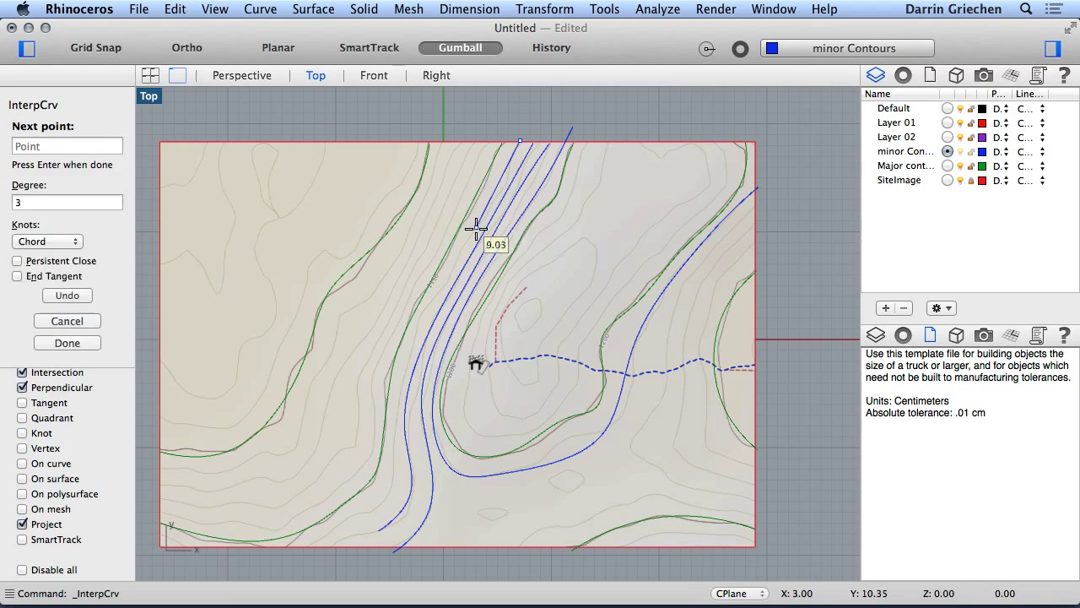
left_click(406, 363)
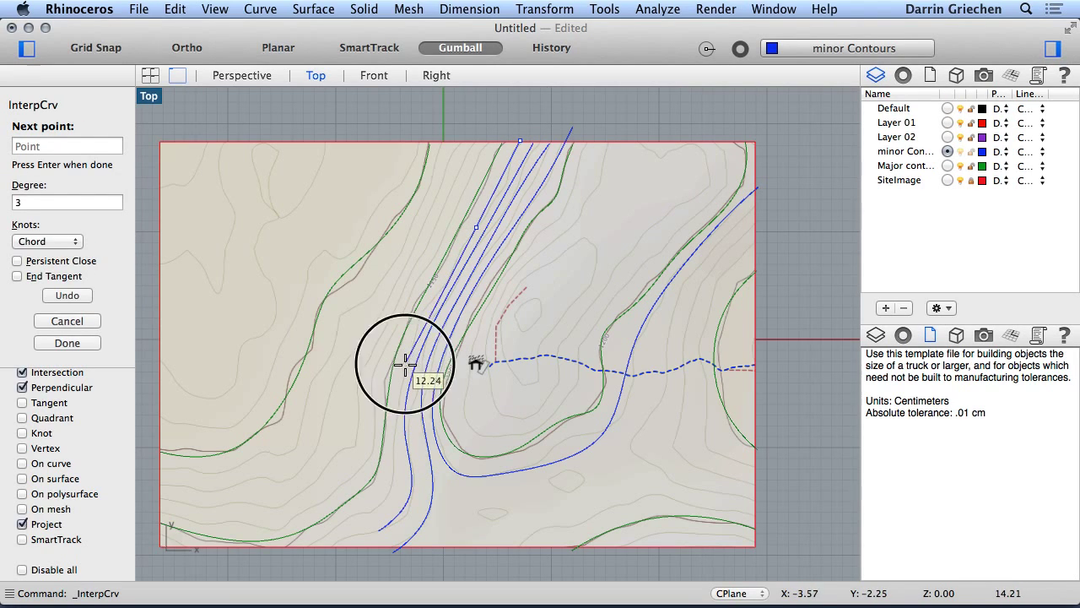
left_click(394, 488)
left_click(352, 518)
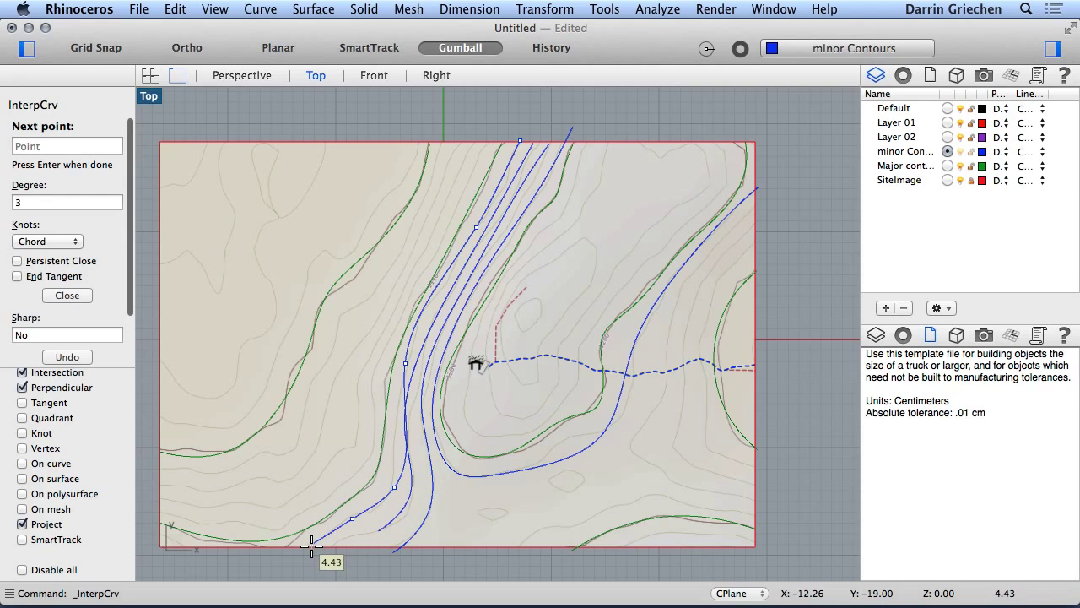
left_click(311, 545)
key("Return")
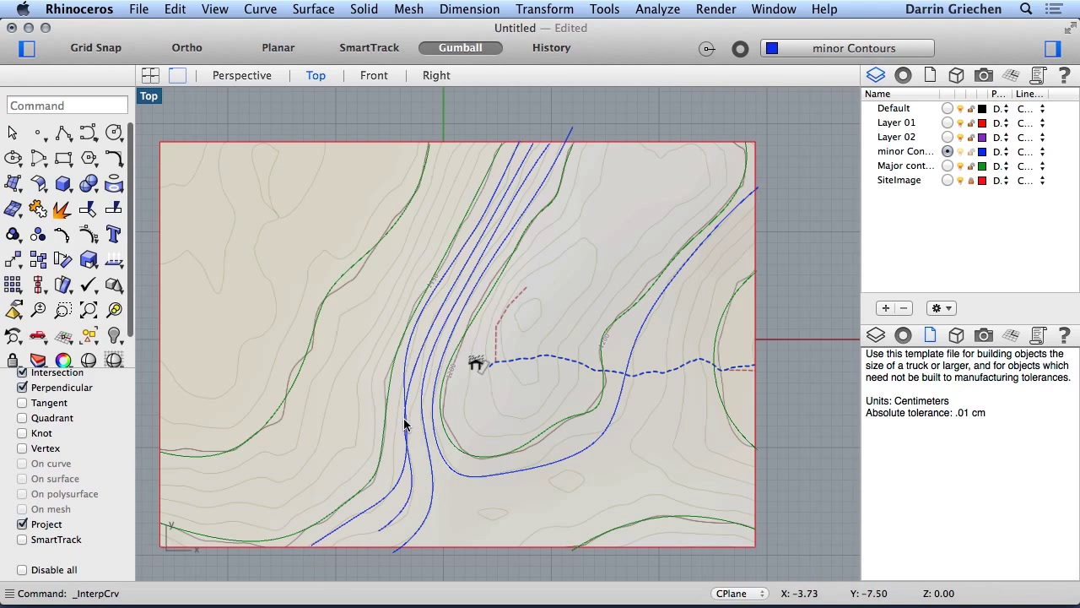
Show edit points on the new lower-left contour and drag one point up-left to match the map line
left_click(405, 380)
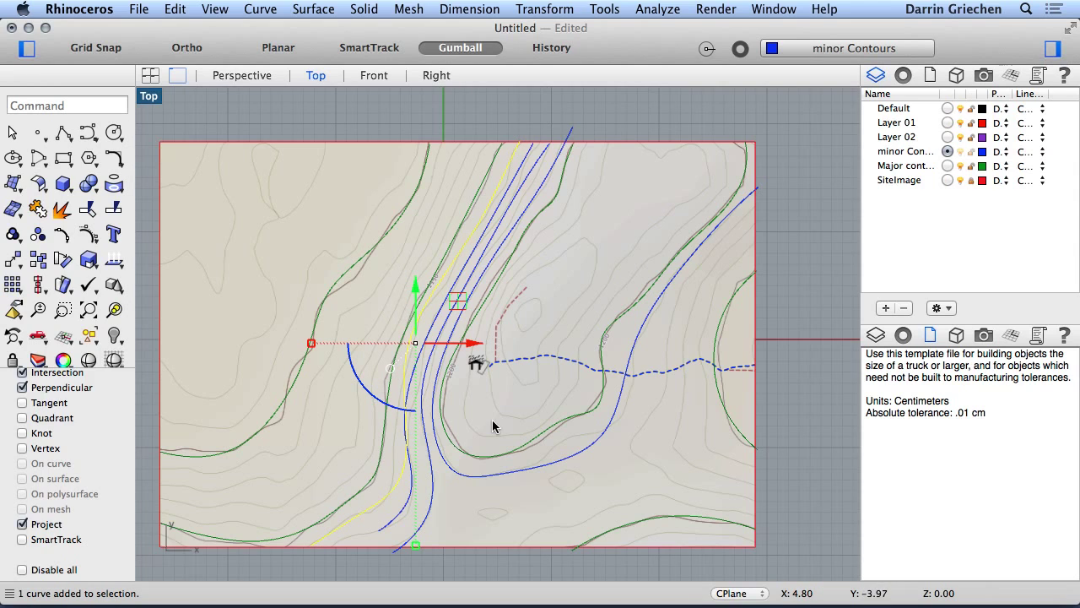
key("Escape")
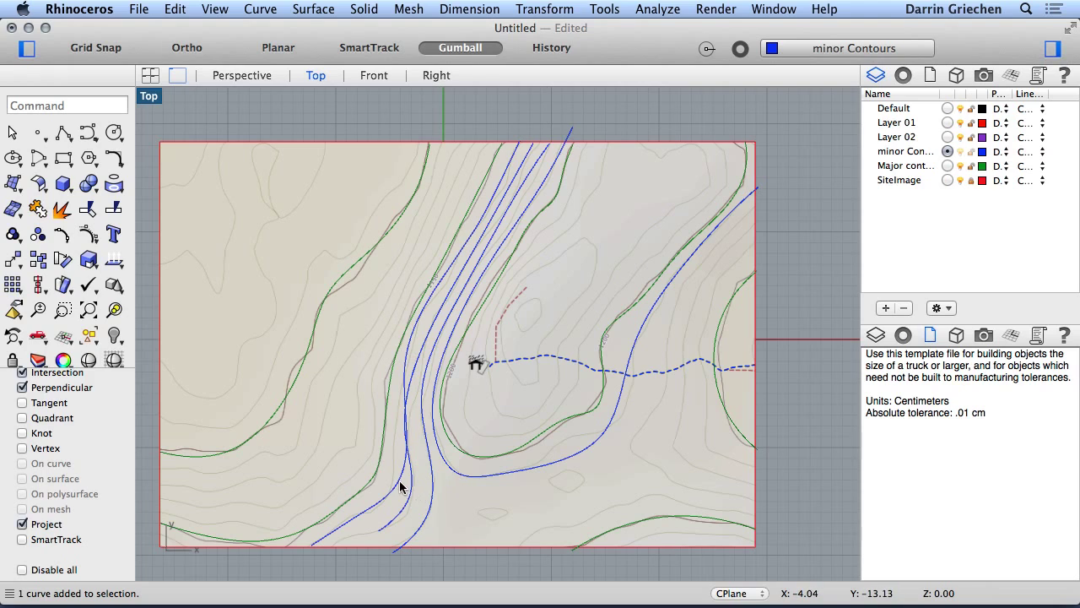
left_click(400, 483)
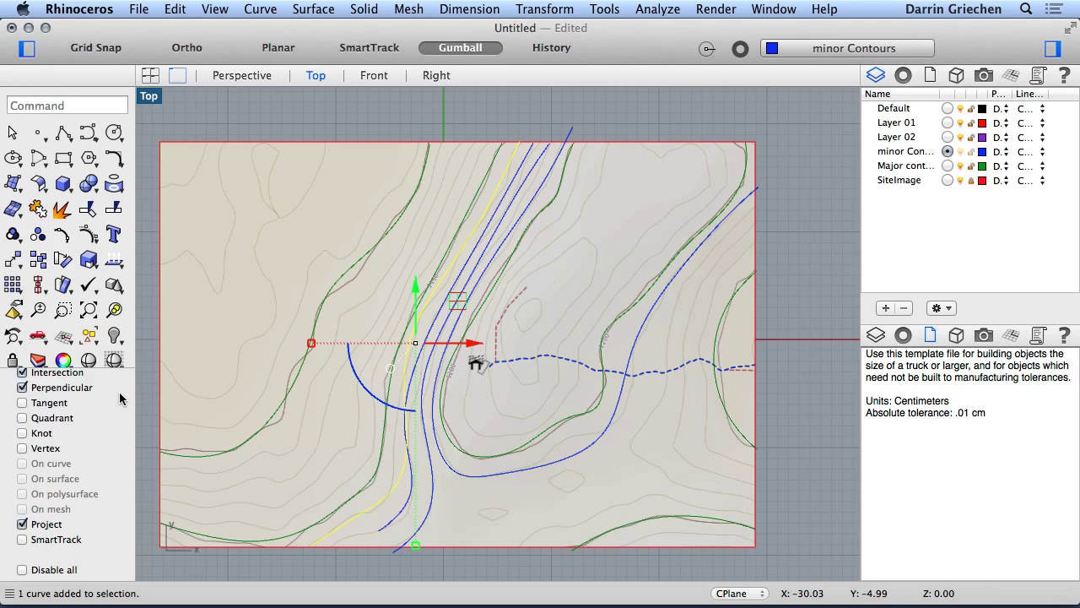
scroll(87, 330, "down", 1)
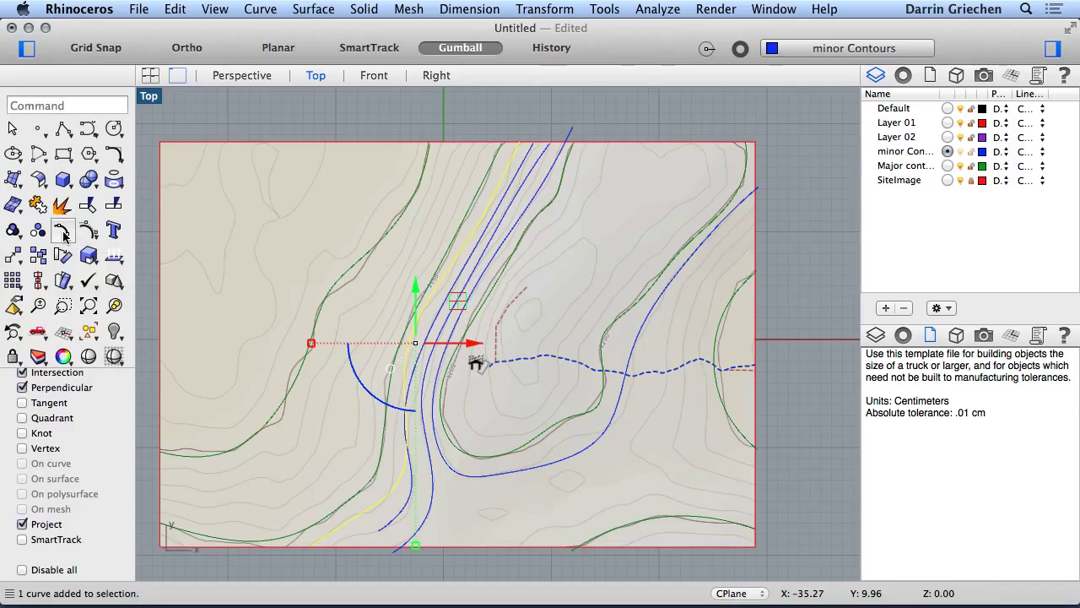
left_click(65, 237)
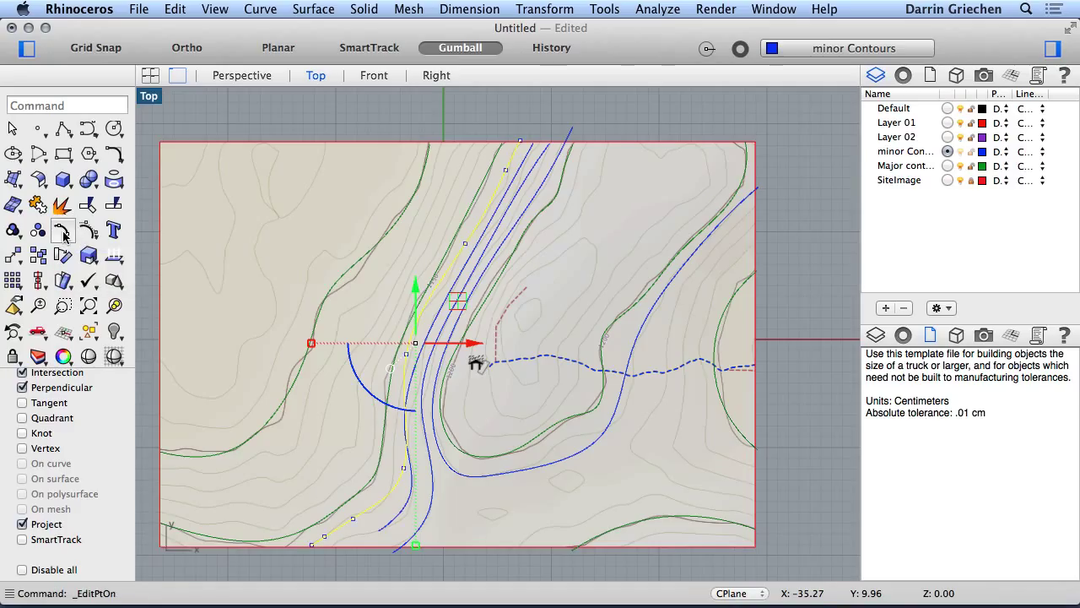
scroll(420, 460, "up", 2)
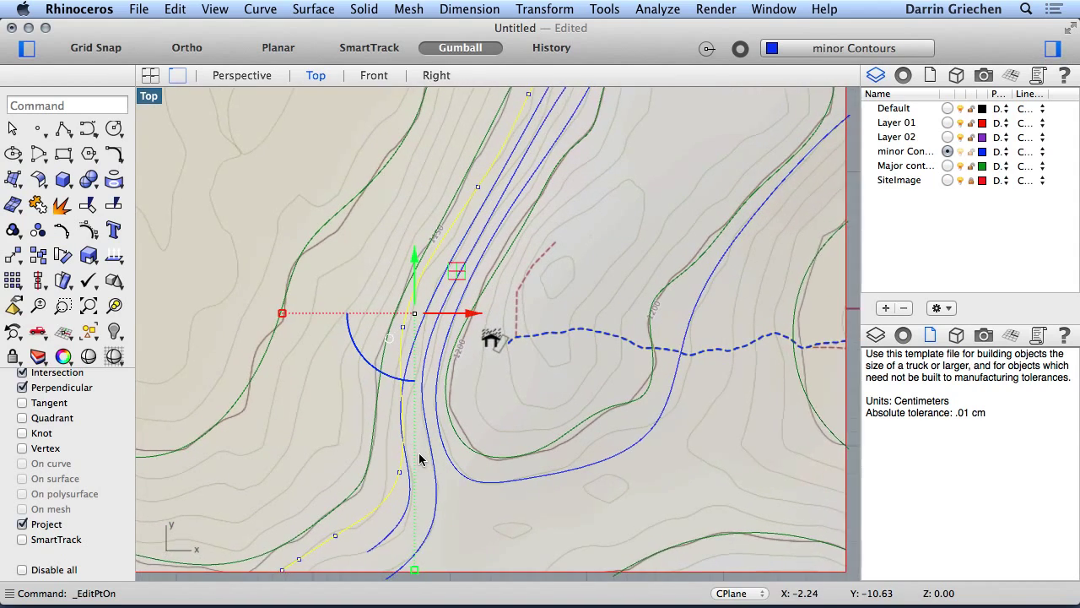
scroll(419, 460, "up", 1)
left_click(396, 476)
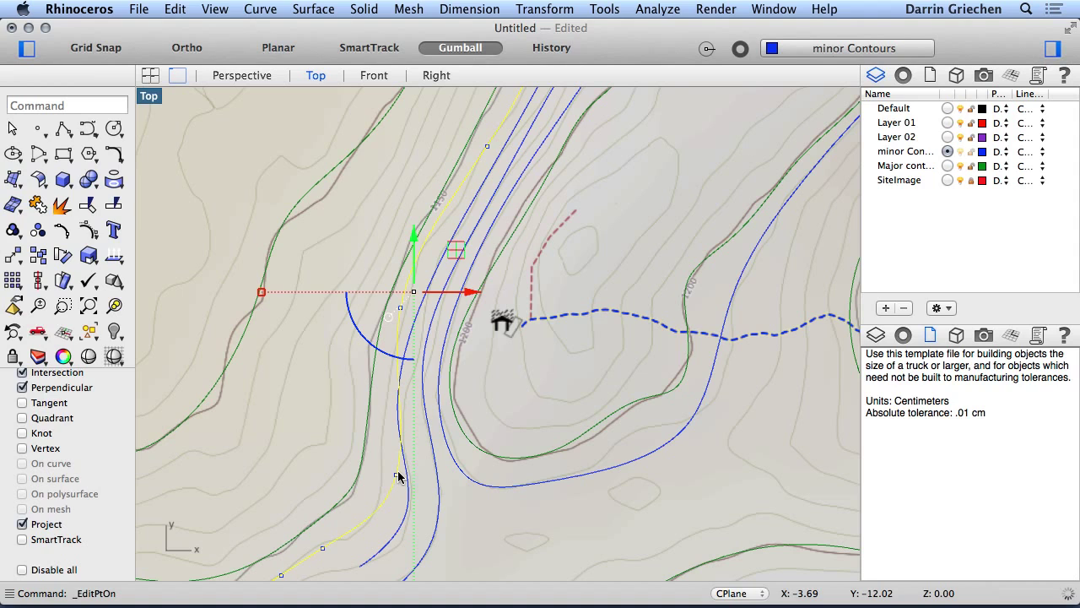
left_click(397, 476)
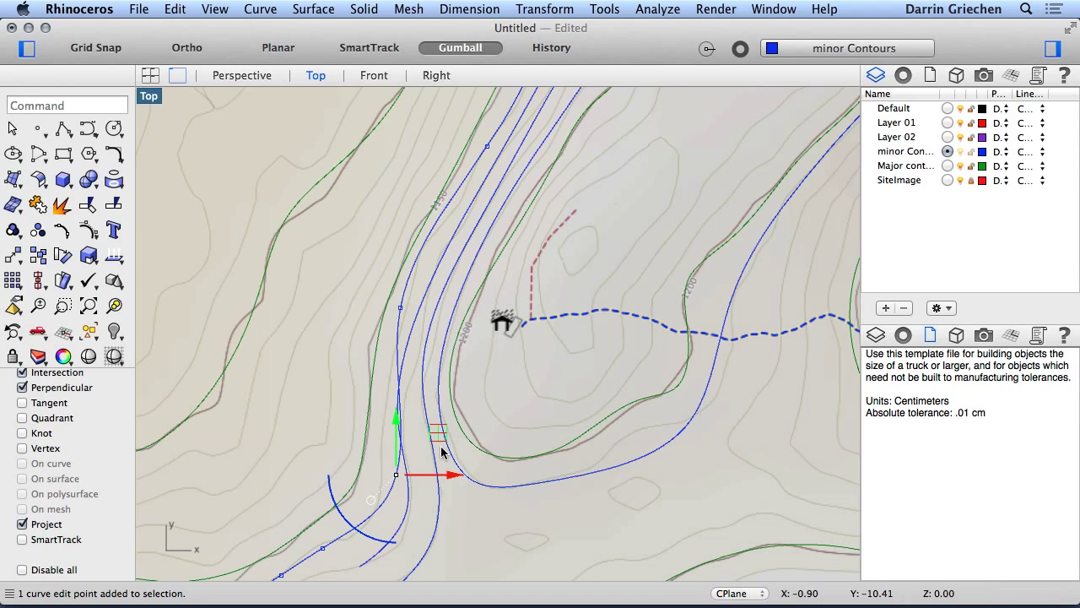
left_click_drag(438, 434, 414, 429)
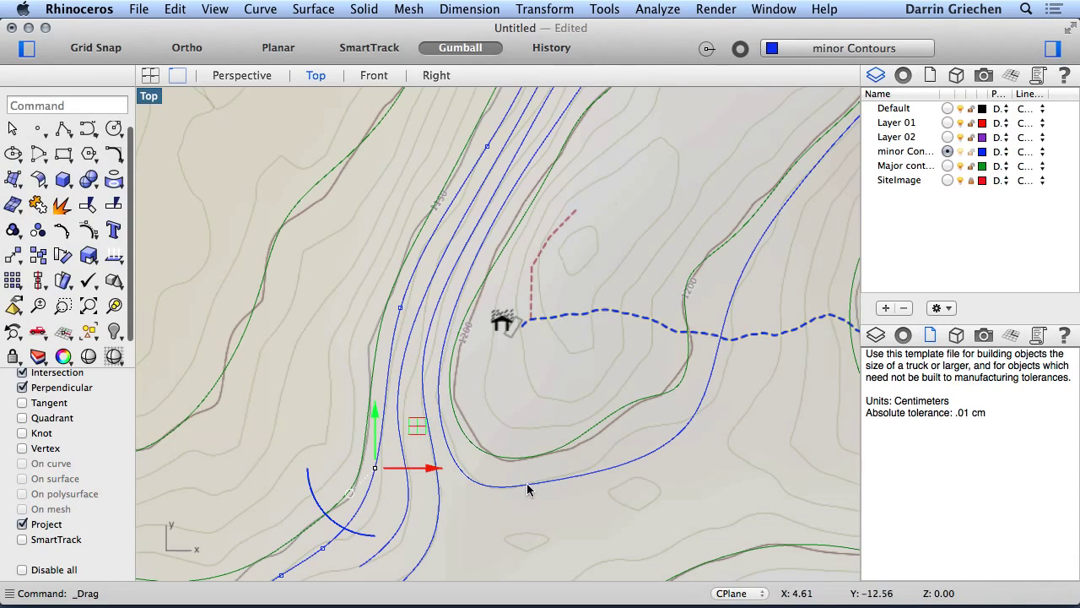
key("Escape")
scroll(535, 441, "up", 5)
scroll(532, 438, "down", 6)
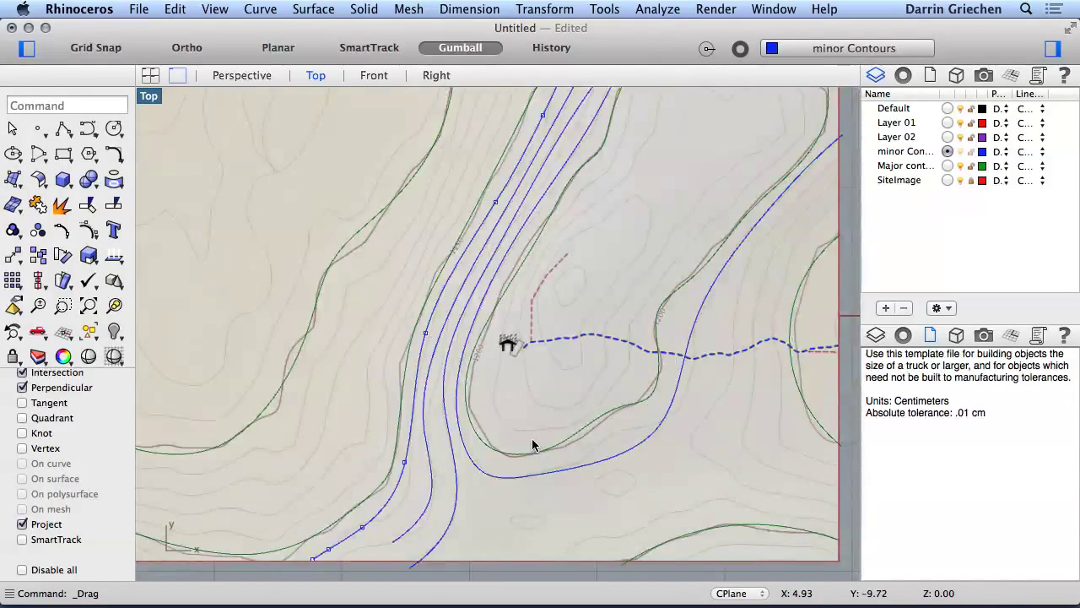
scroll(533, 445, "down", 5)
scroll(532, 445, "up", 2)
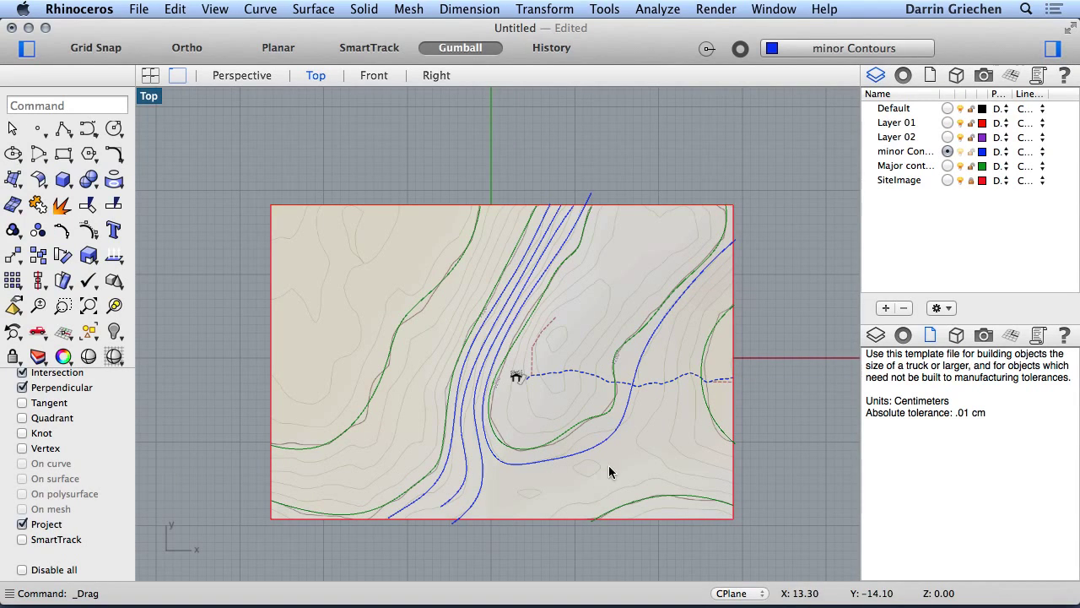
Trace an interpolated minor contour from the right edge, bending down and back to the right edge
left_click(87, 131)
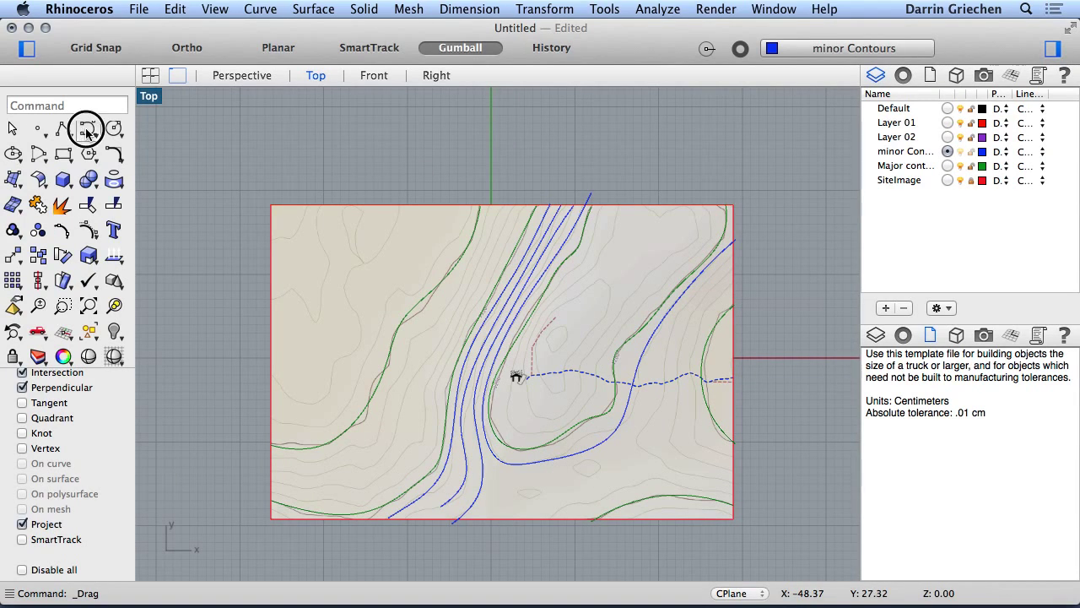
left_click(96, 172)
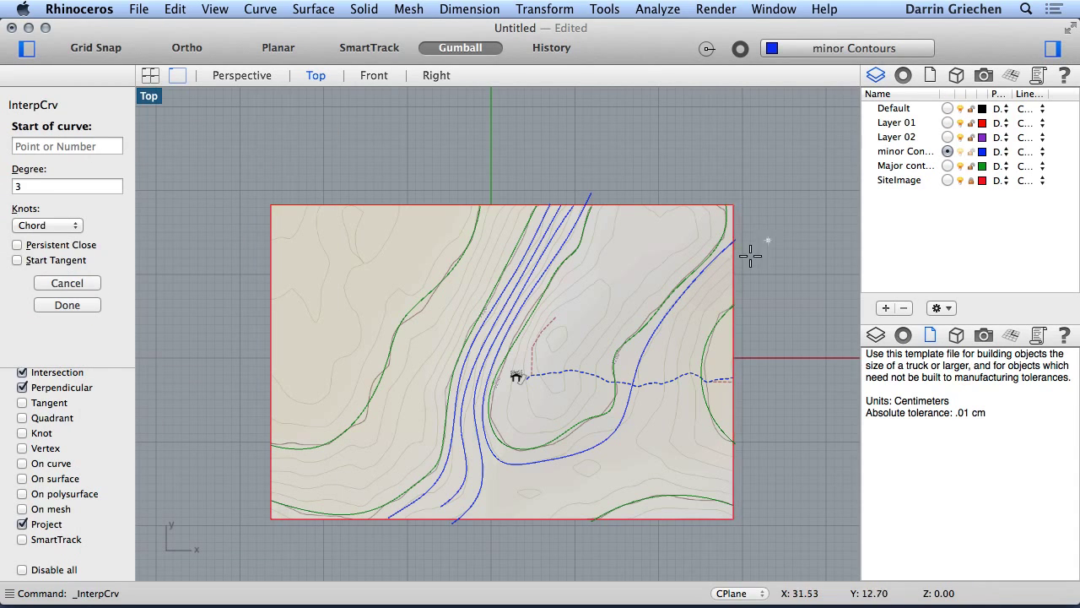
left_click(734, 260)
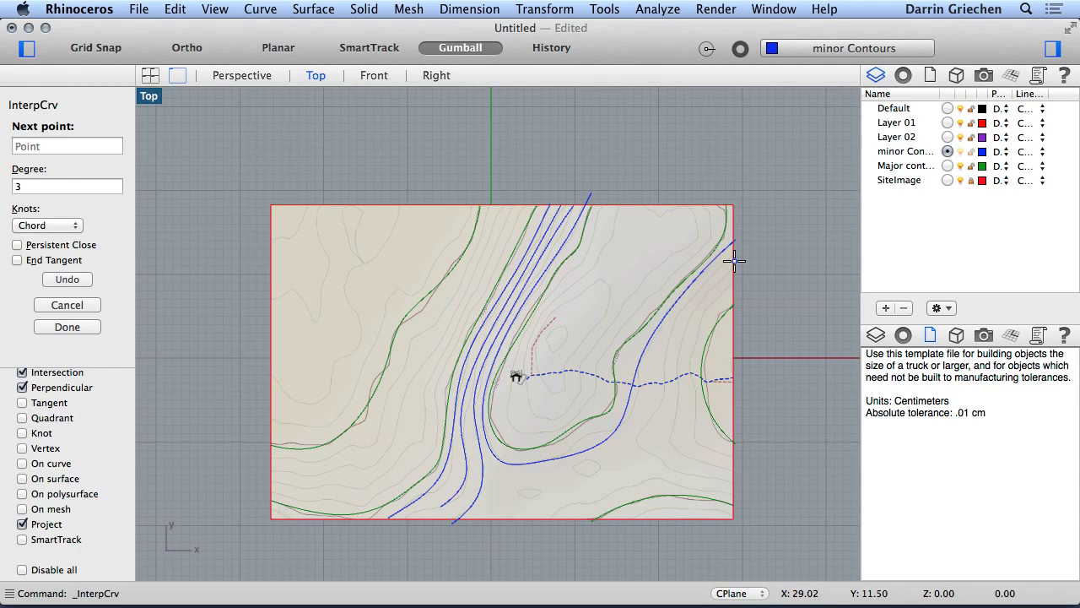
left_click(674, 329)
left_click(659, 406)
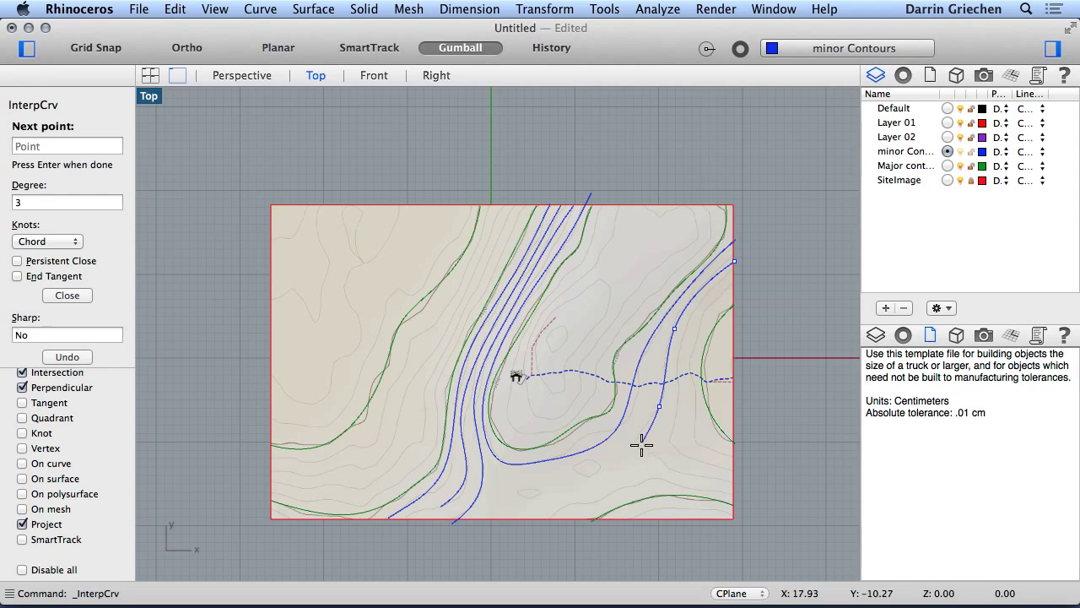
left_click(641, 443)
left_click(690, 476)
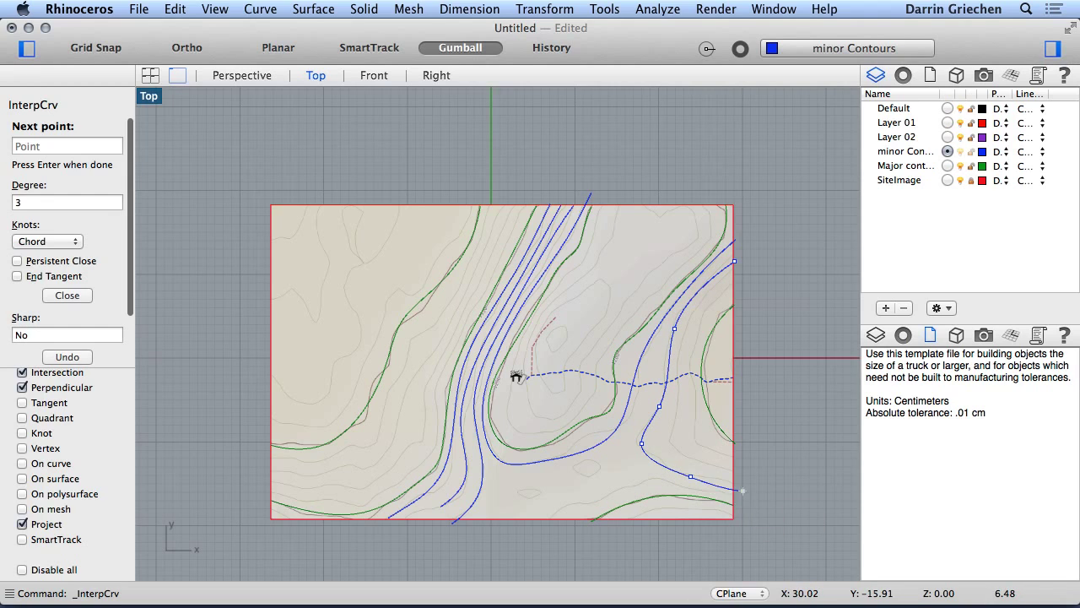
left_click(741, 488)
key("Return")
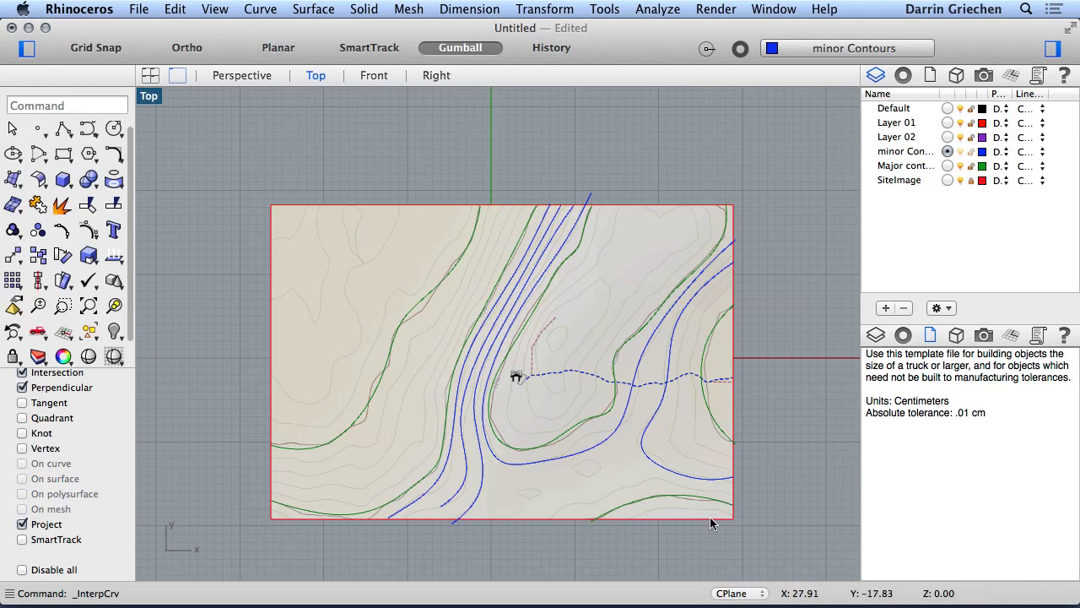
Trace a second right-side minor contour into the lower-right corner, ending at the right edge
key("Return")
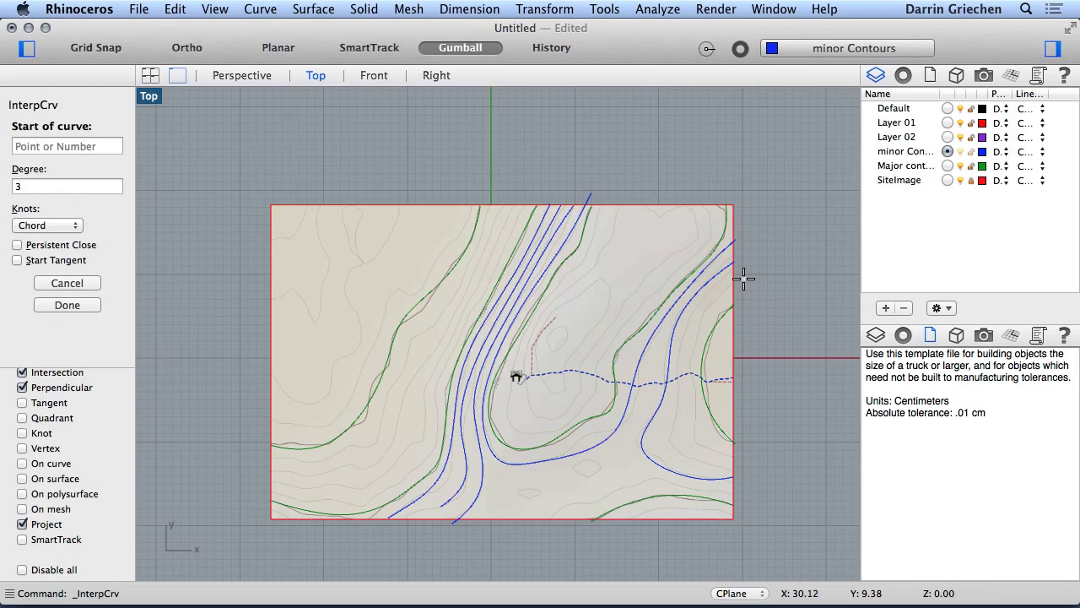
left_click(736, 276)
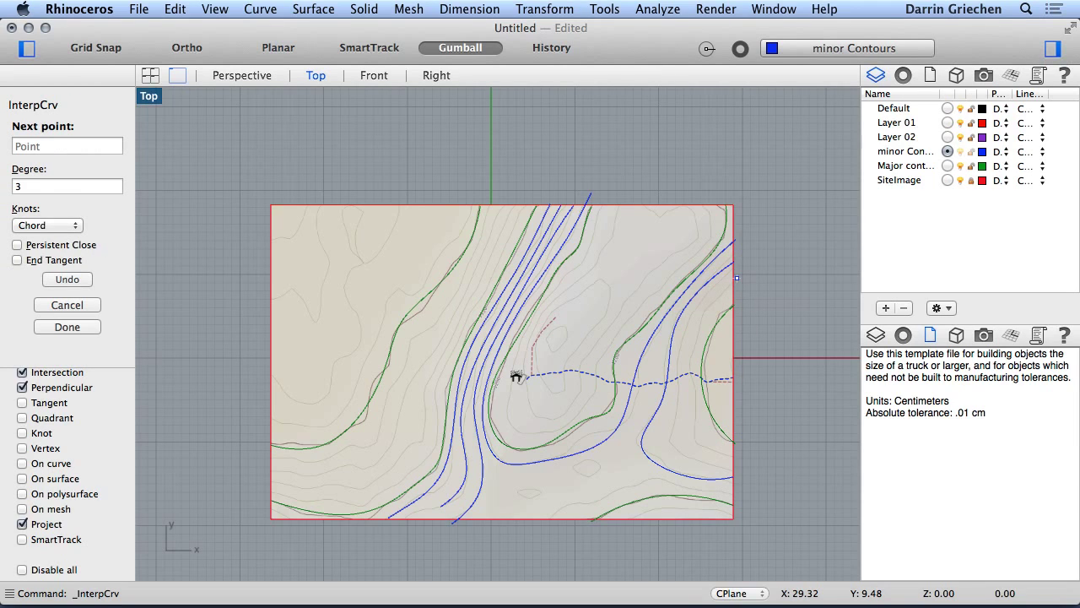
left_click(686, 338)
left_click(679, 427)
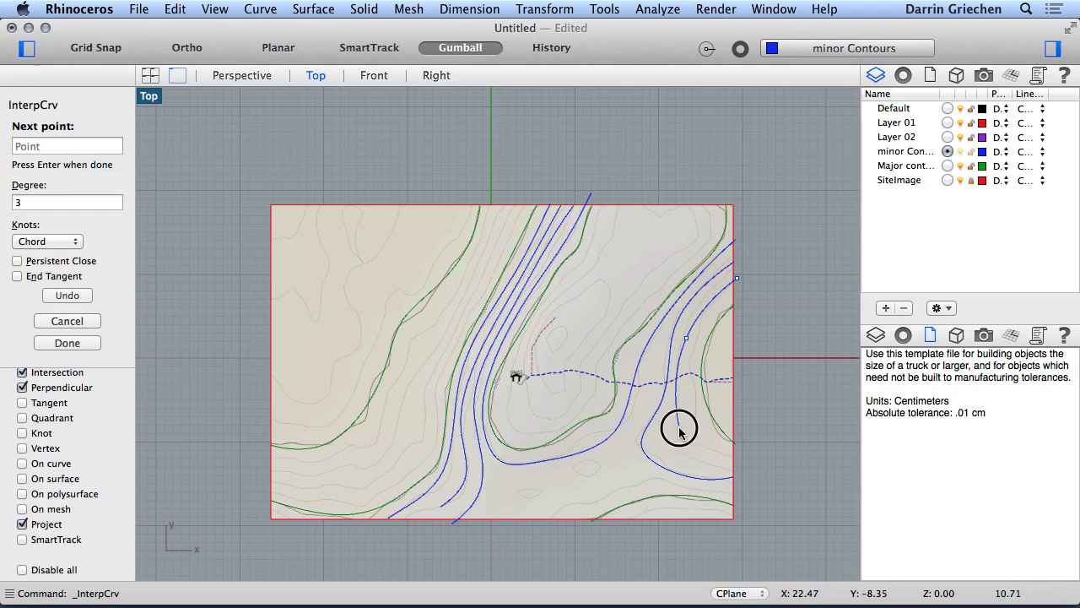
left_click(681, 451)
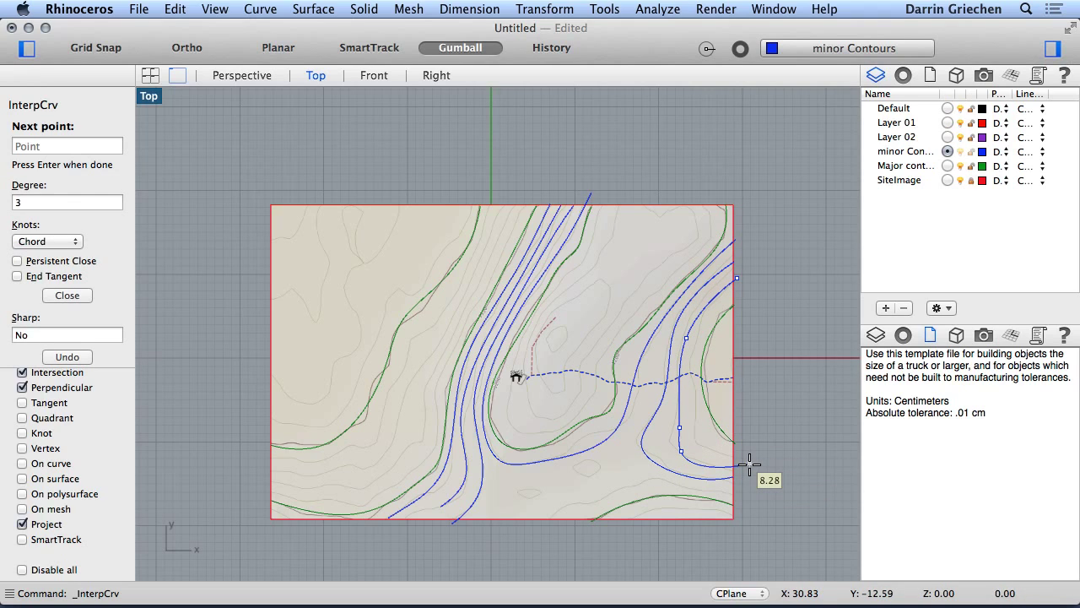
left_click(749, 464)
key("Return")
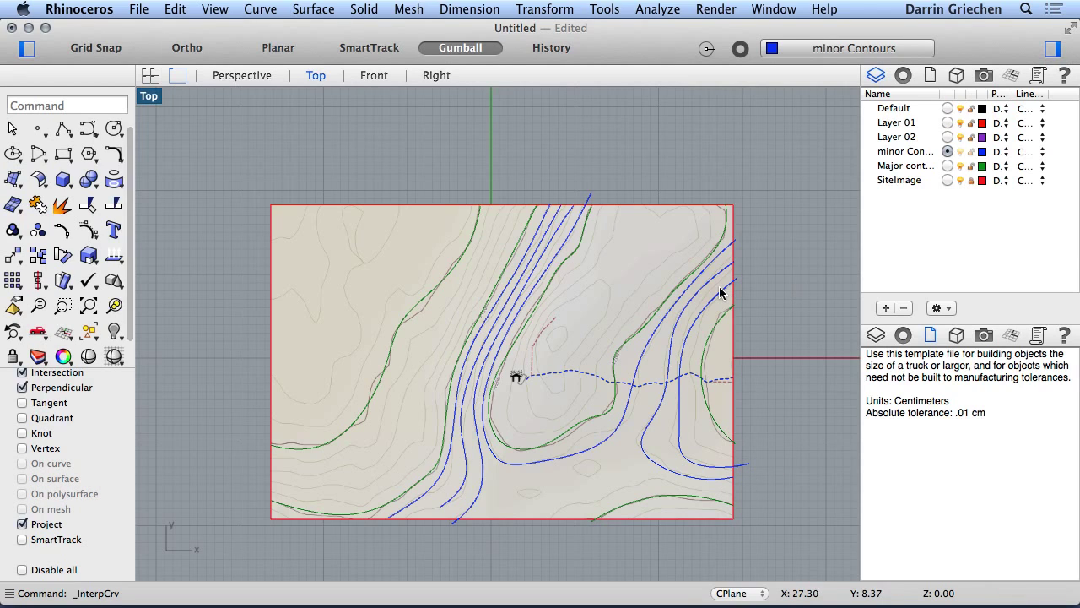
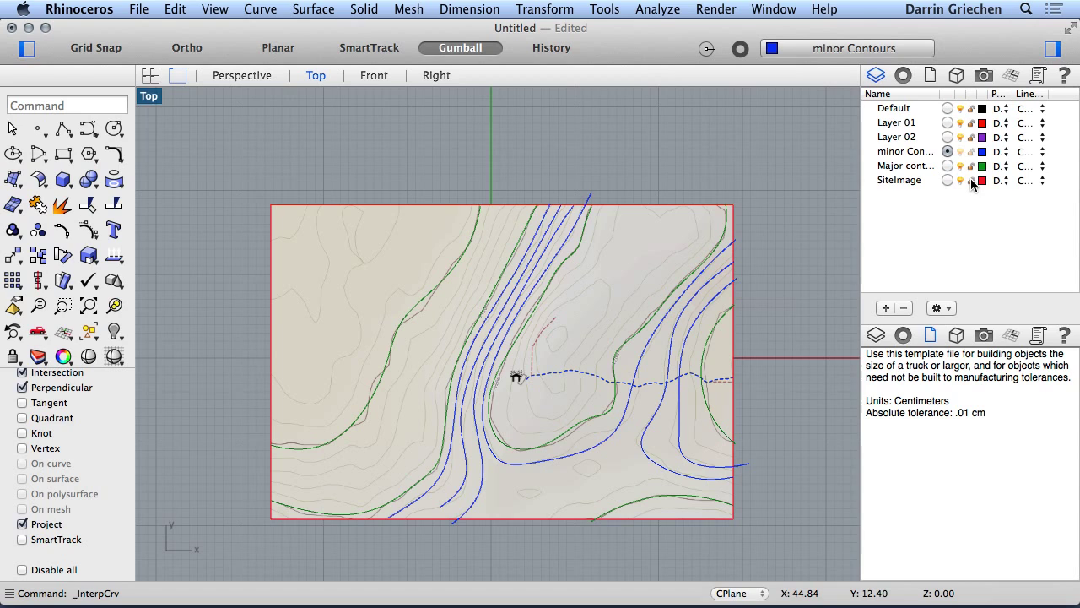
Window-select the contour curves and site image and start Export Selected
left_click_drag(219, 164, 777, 558)
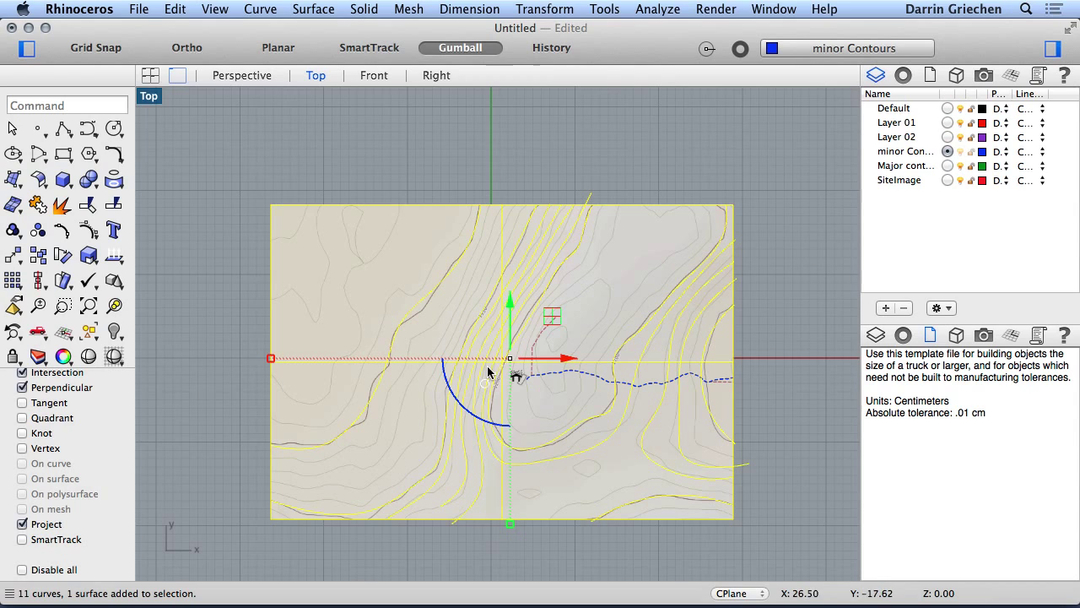
left_click(139, 11)
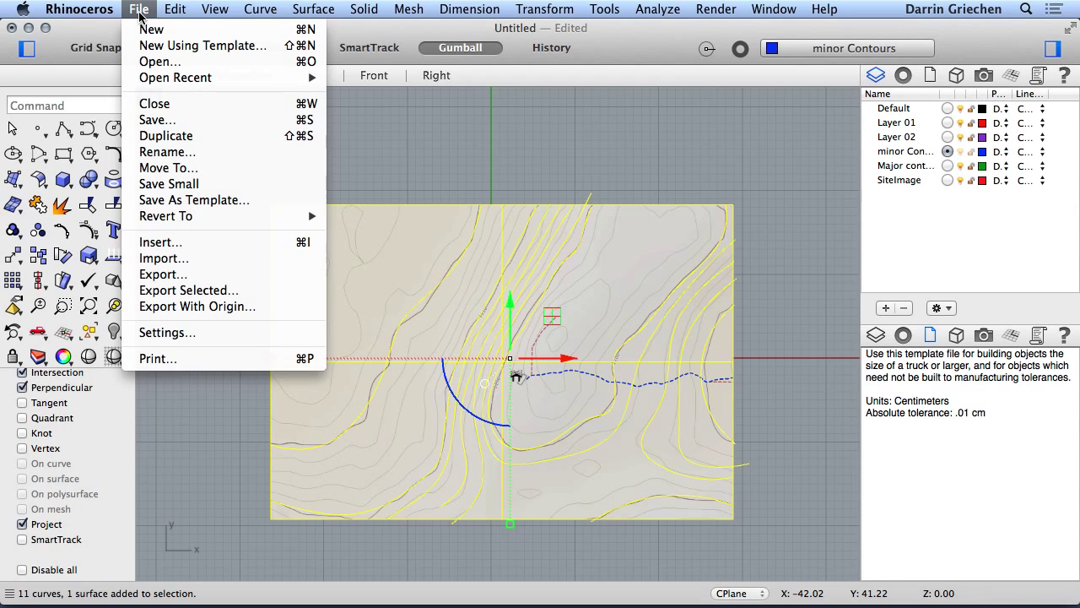
left_click(177, 274)
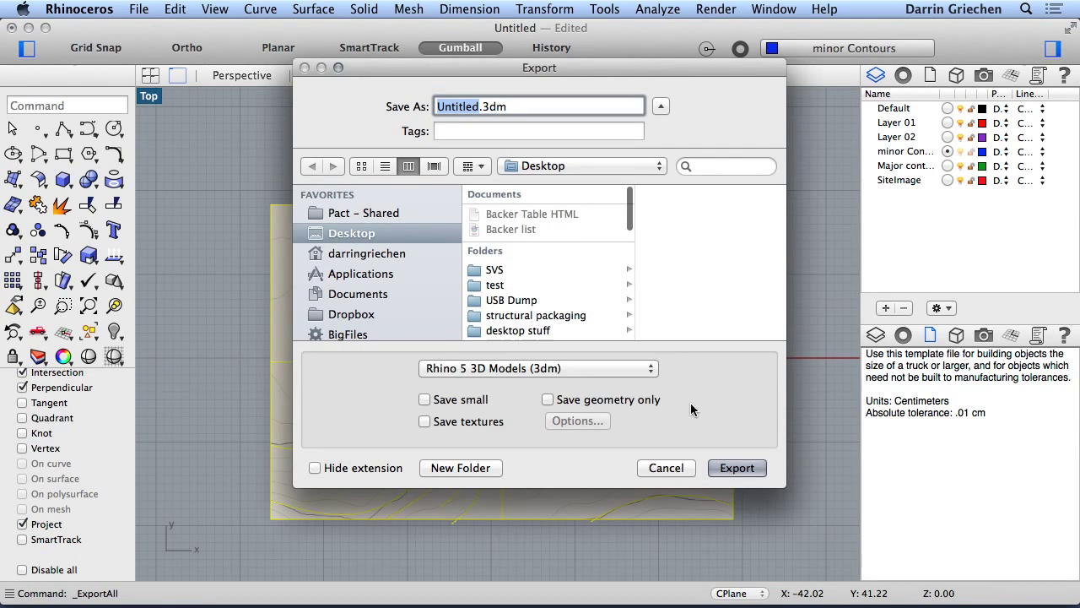
left_click(665, 468)
left_click(139, 10)
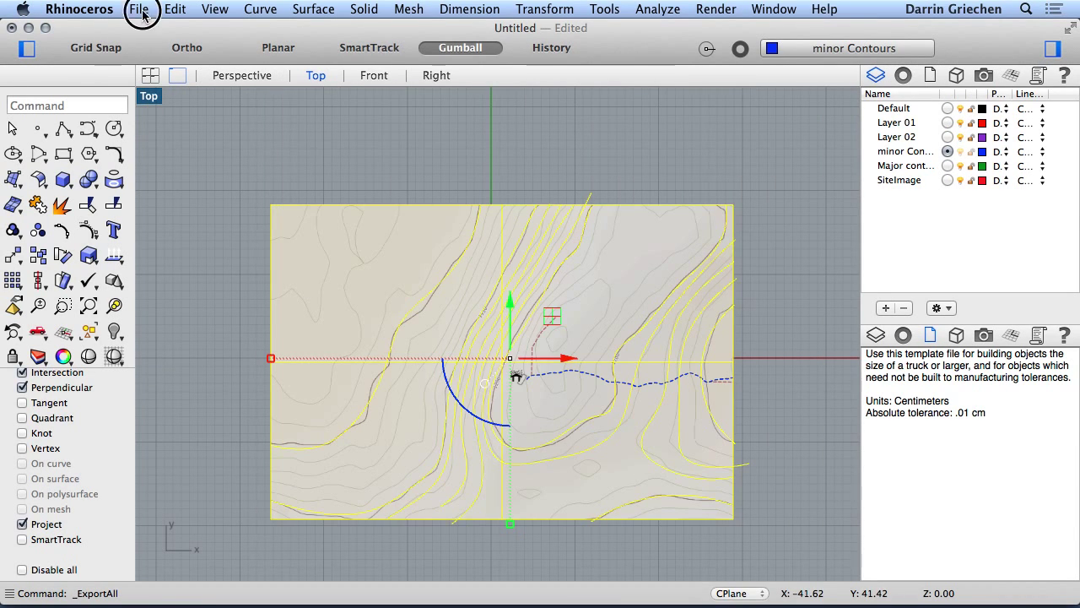
left_click(197, 294)
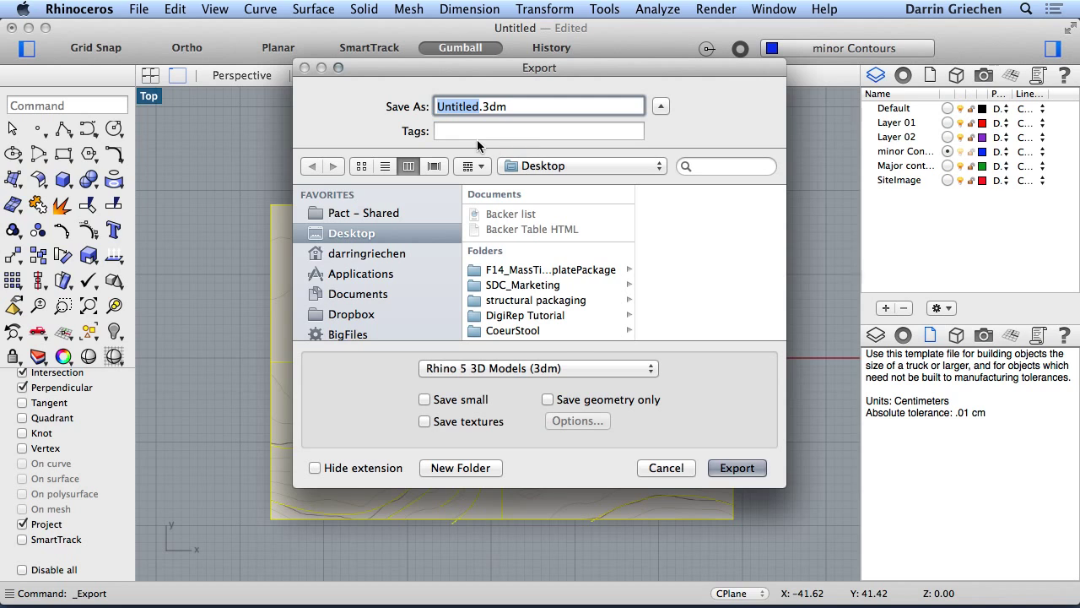
Export the selection as Adobe Illustrator file siteTest.AI at model scale
left_click(557, 369)
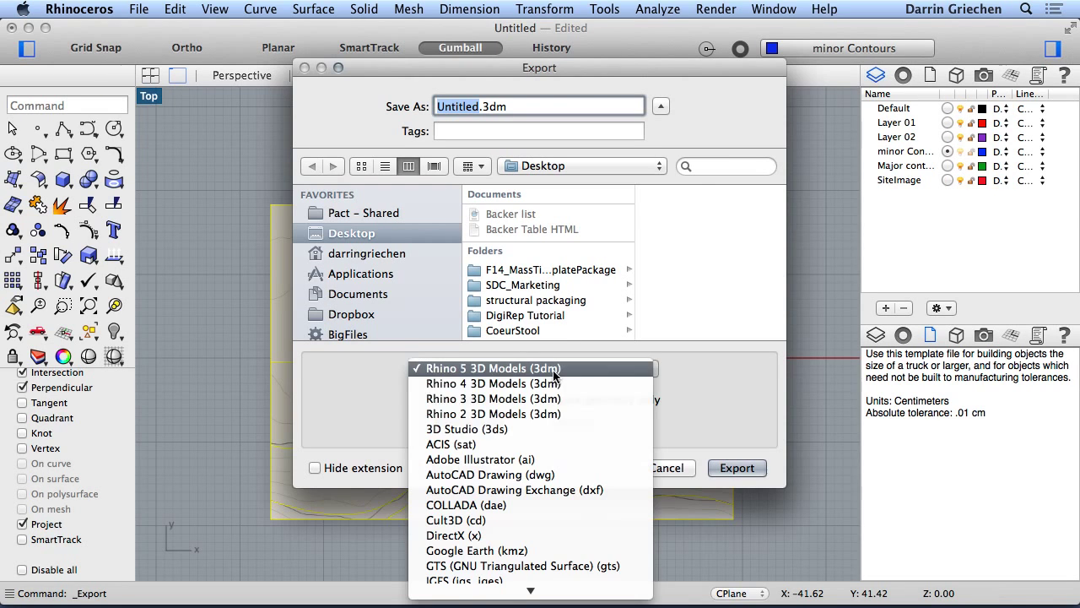
left_click(534, 459)
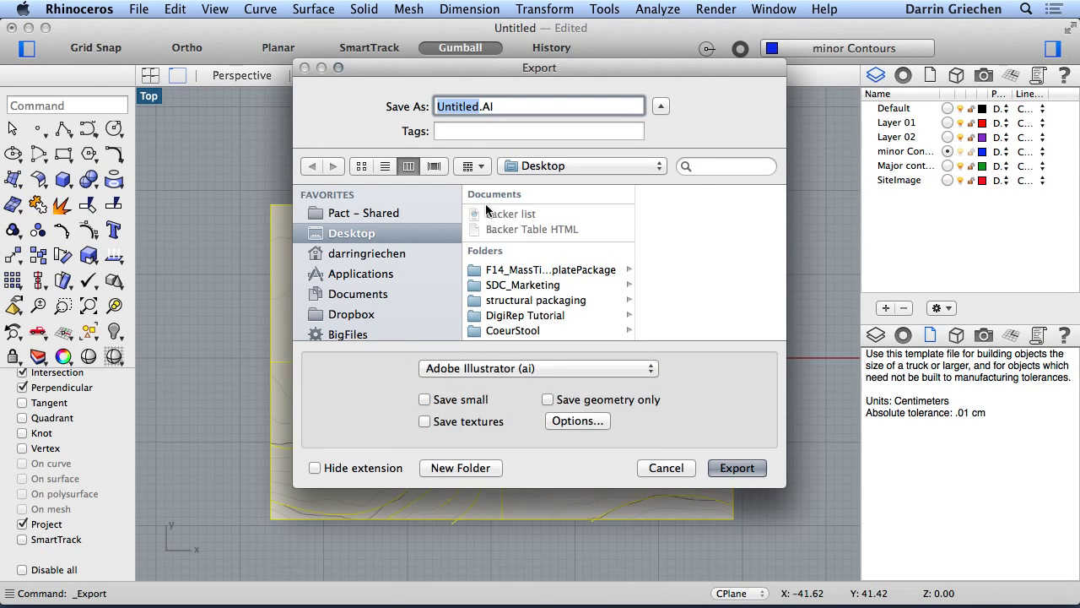
type("site")
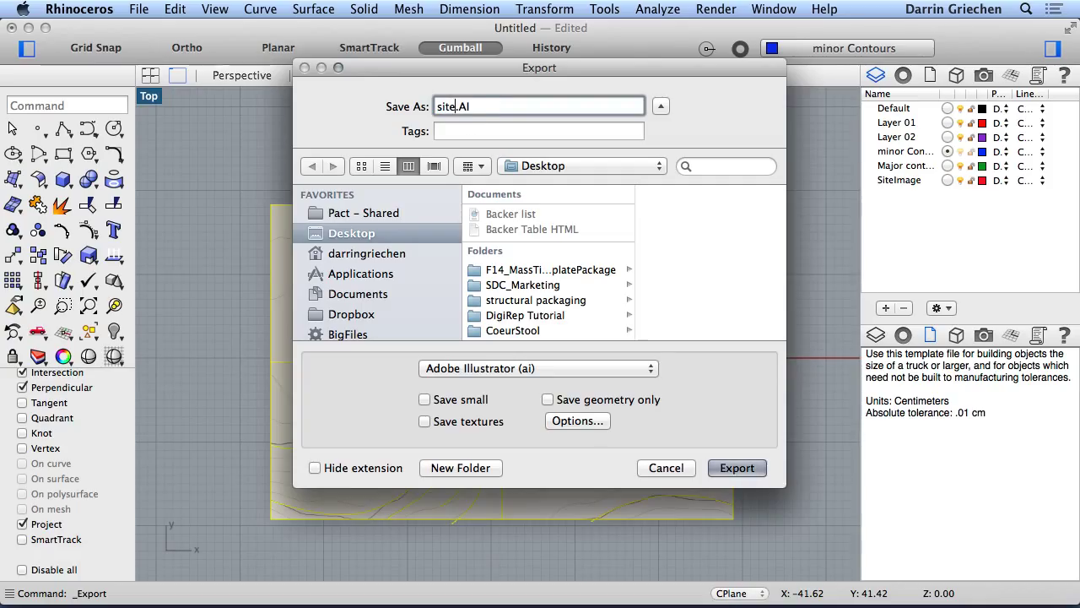
type("Test")
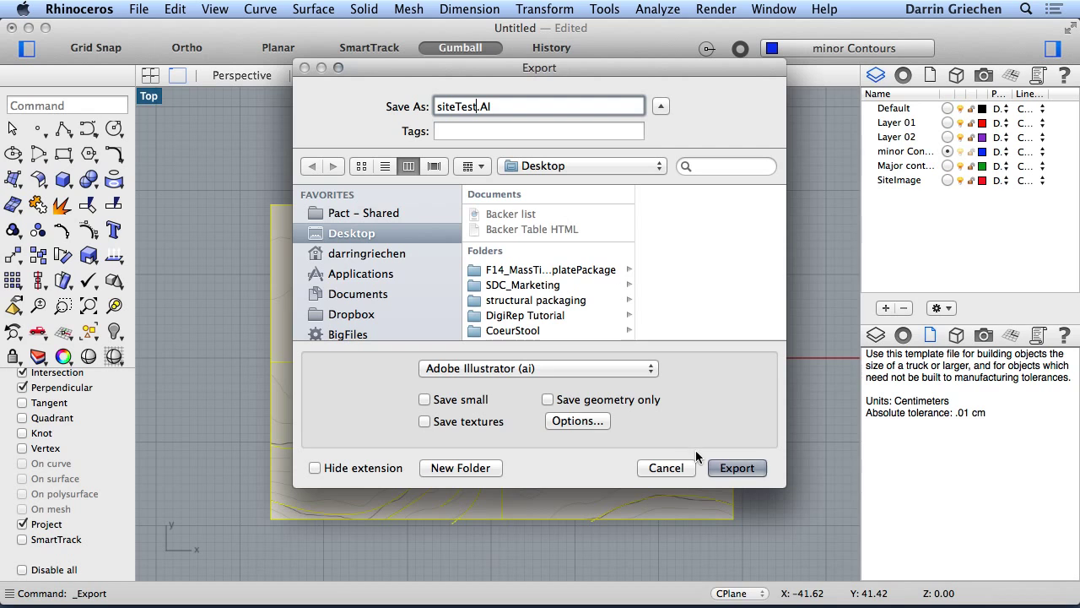
left_click(735, 468)
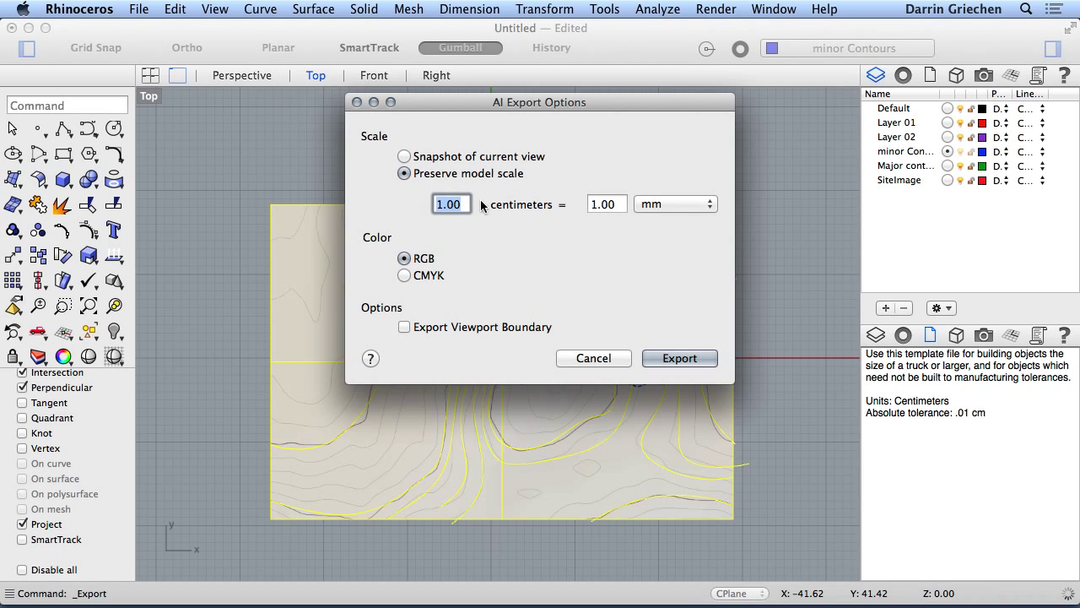
left_click(671, 364)
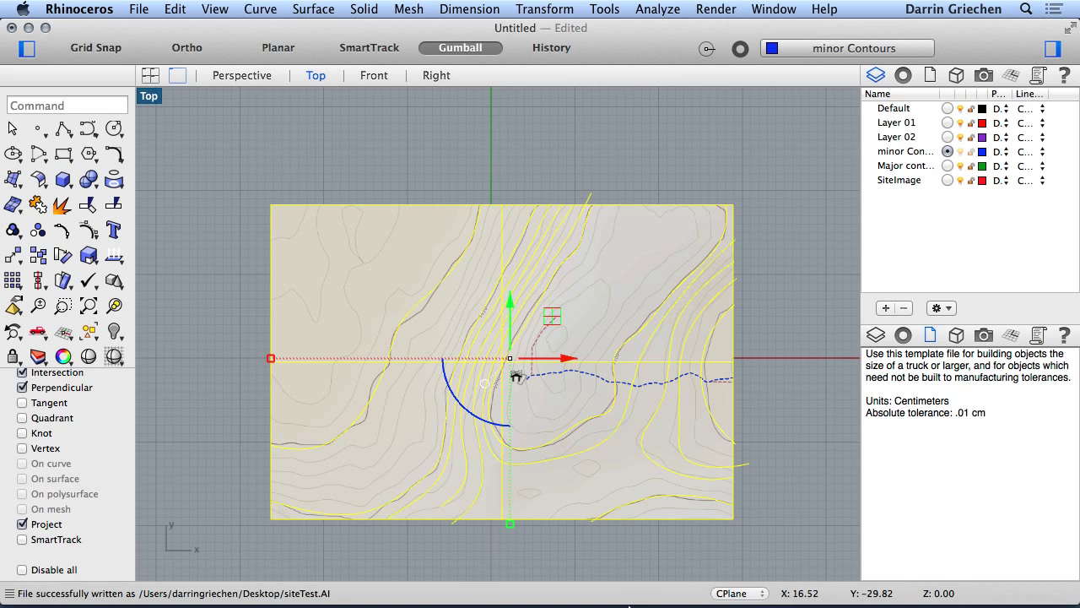
left_click(812, 591)
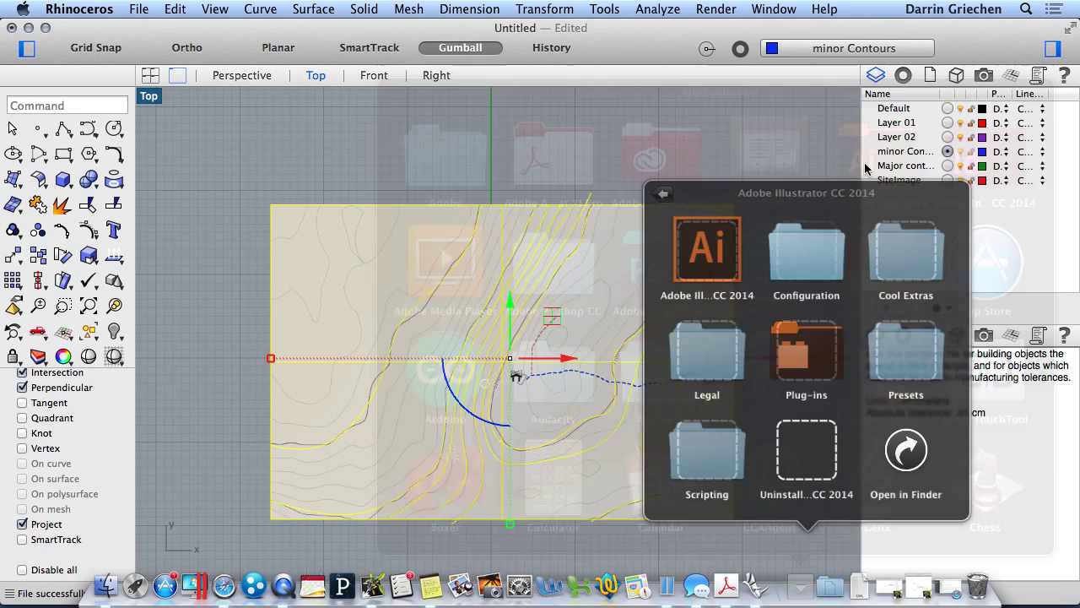
left_click(865, 168)
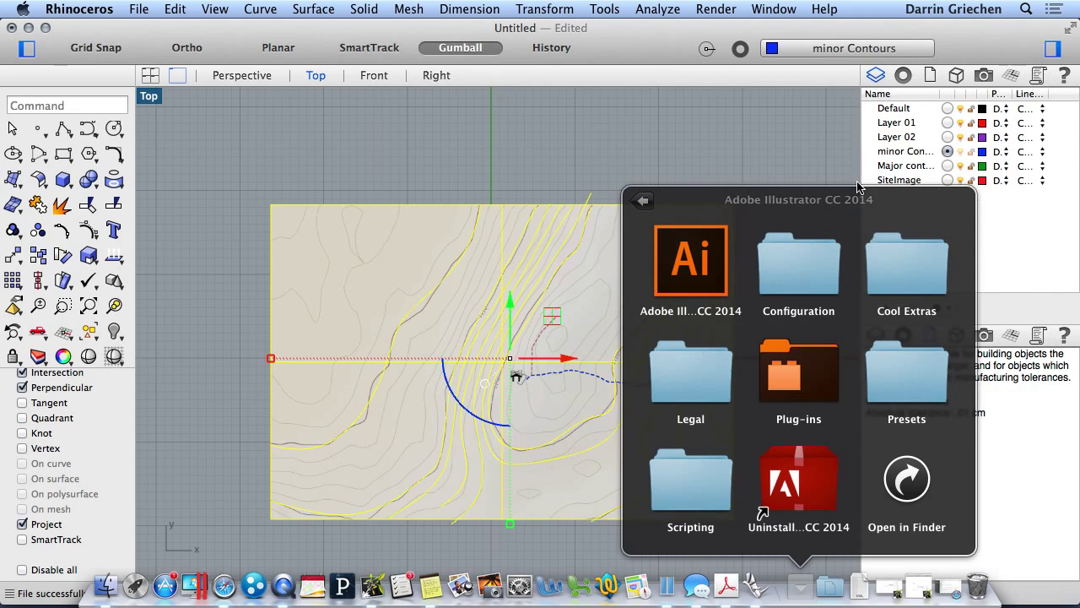
left_click(697, 257)
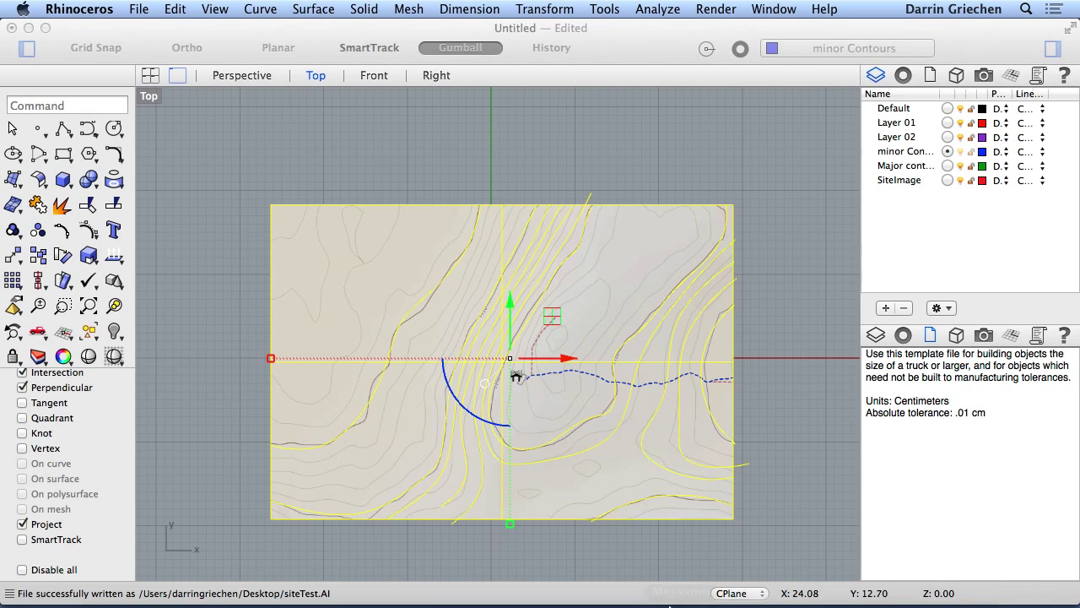
mouse_move(681, 591)
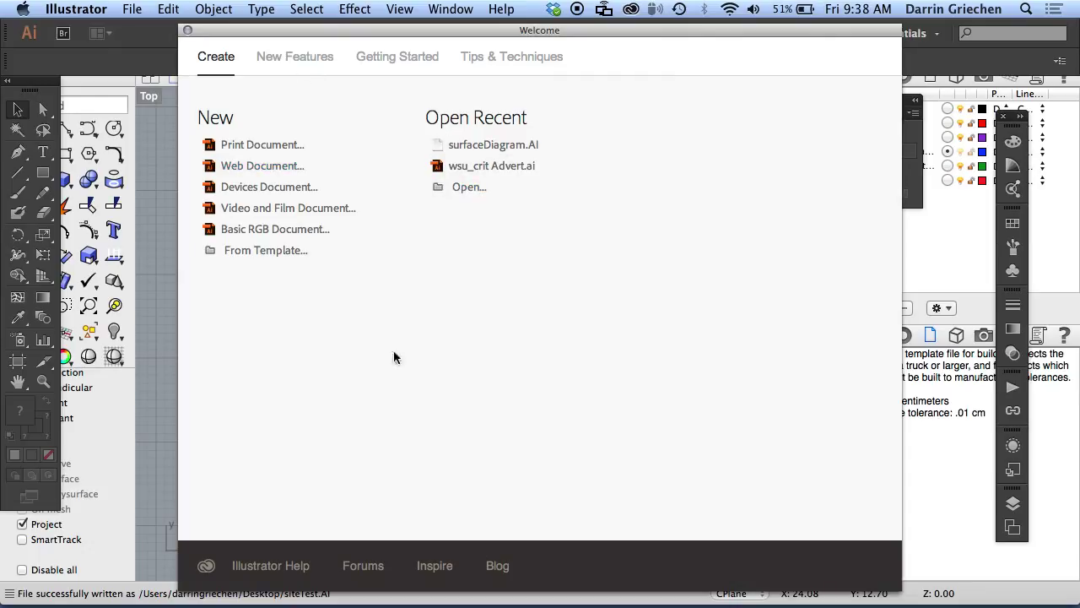
Create a Legal, landscape print document in points (1008 × 612 pt)
left_click(235, 149)
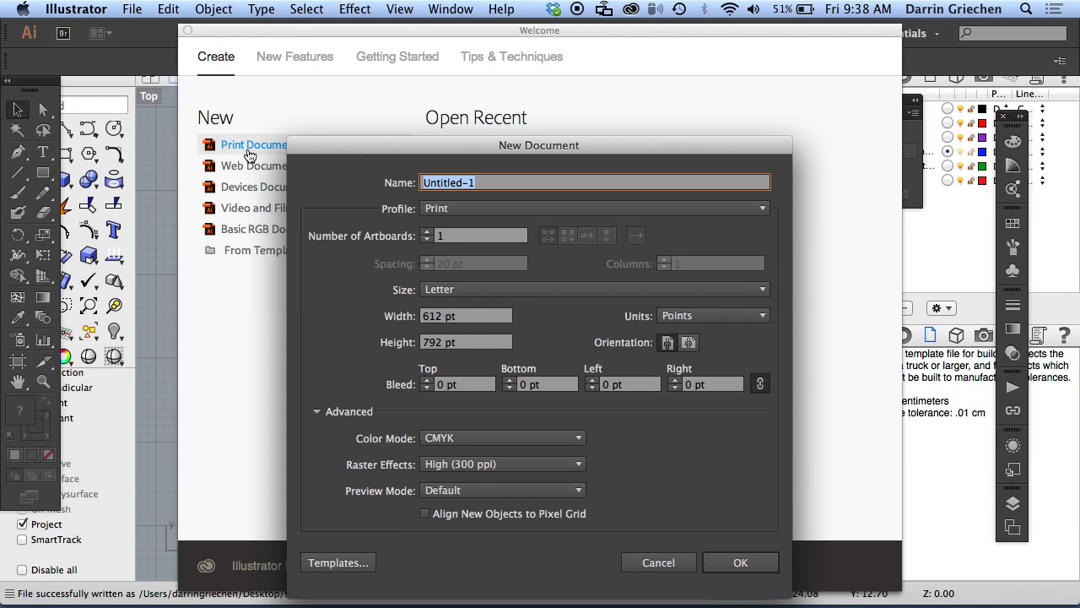
left_click(559, 288)
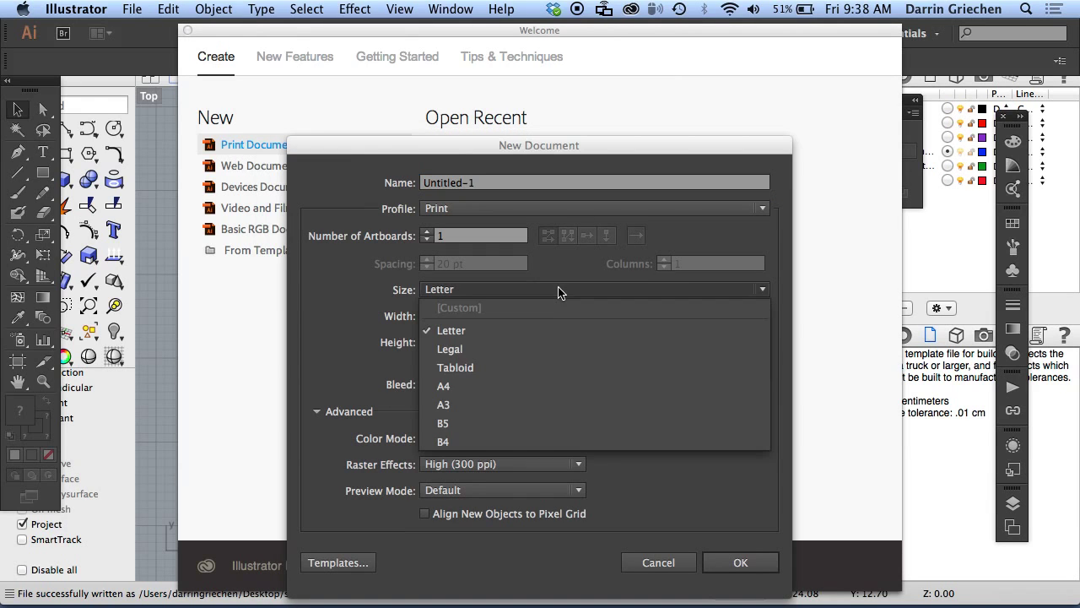
left_click(536, 349)
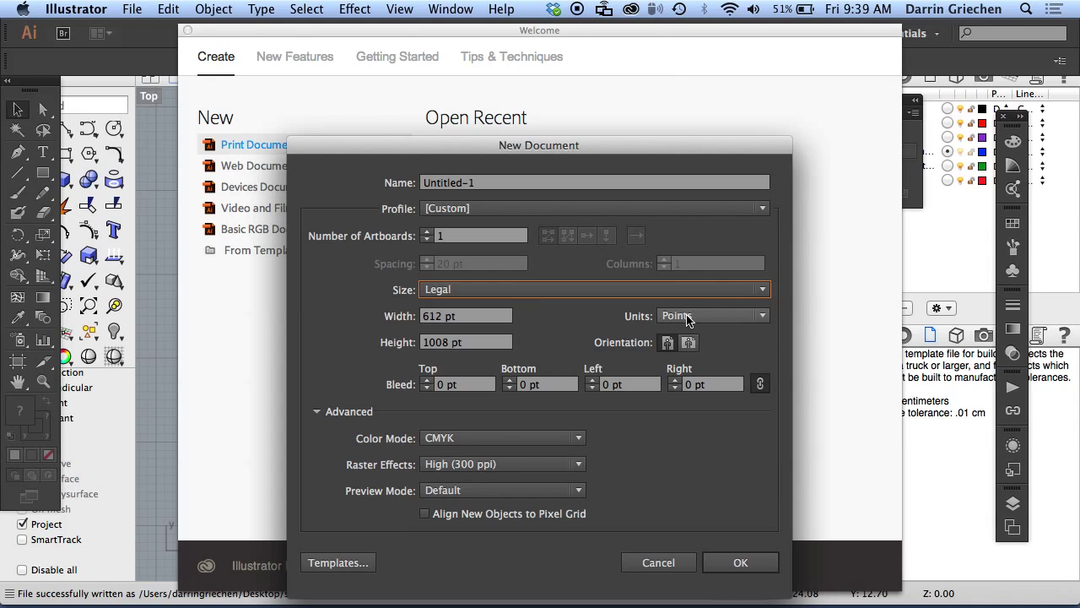
left_click(697, 317)
left_click(589, 346)
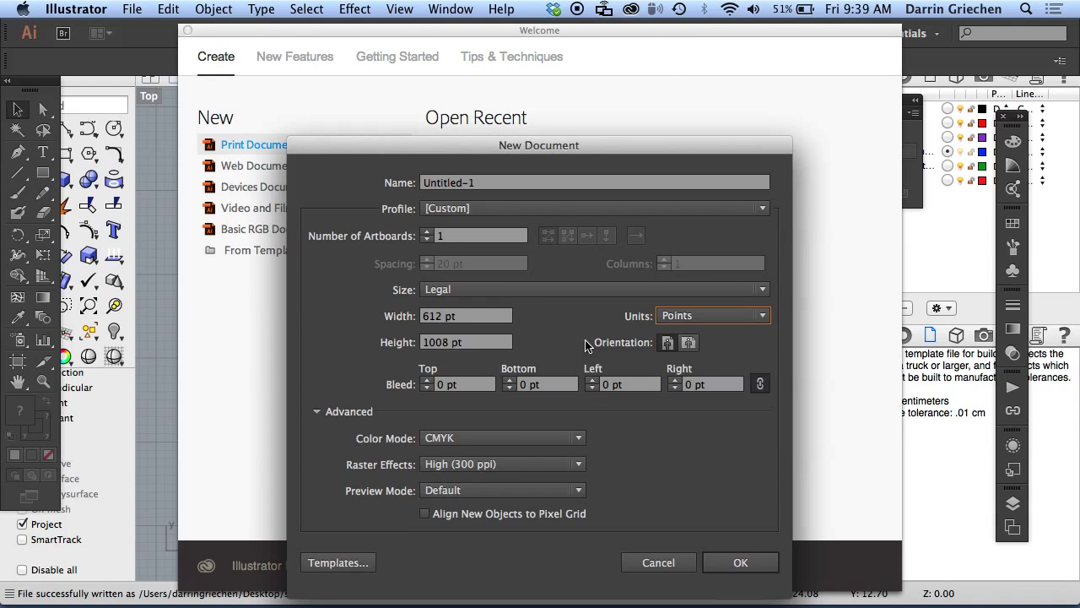
left_click(688, 341)
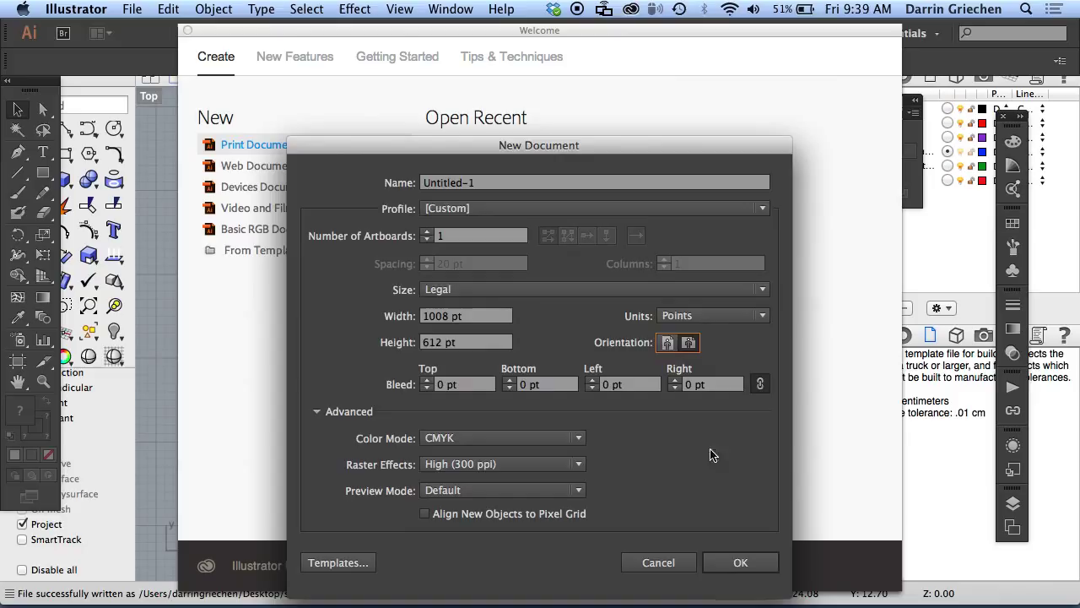
left_click(736, 567)
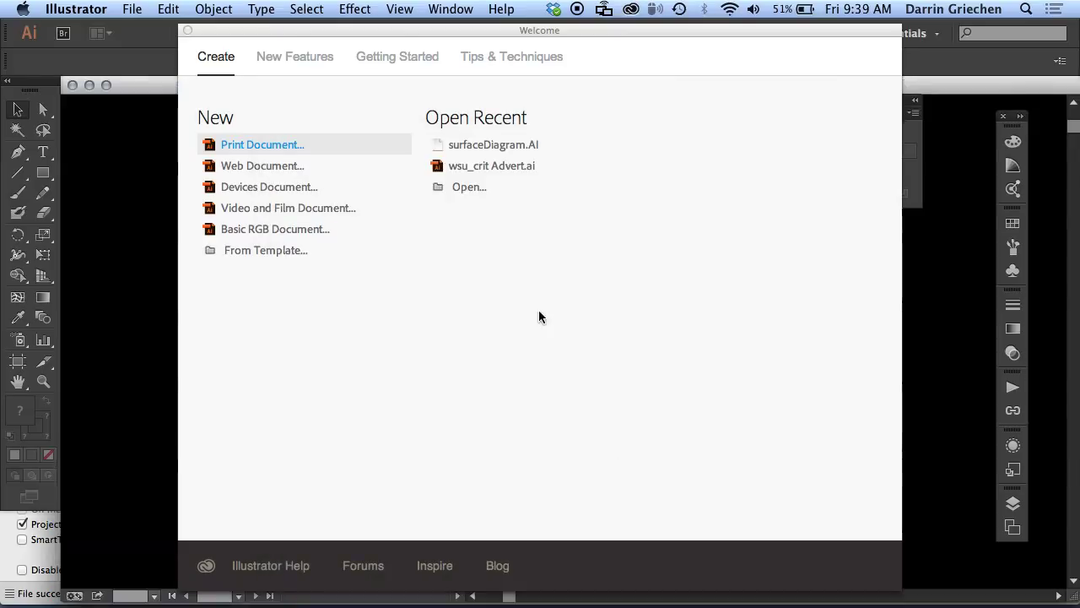
Close the Welcome screen and open siteTest.AI from the Desktop
left_click(187, 31)
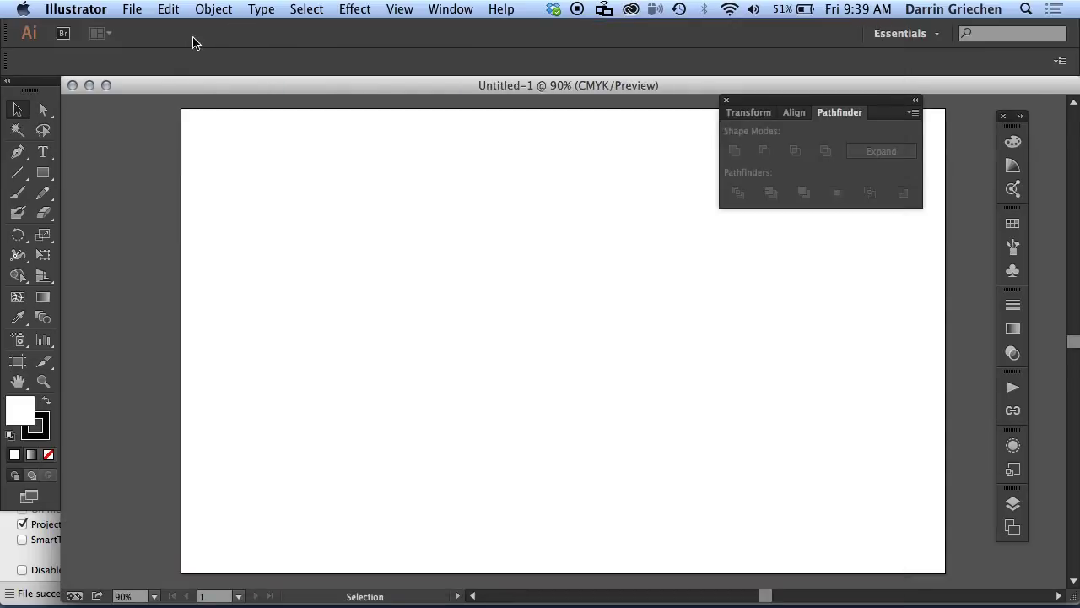
left_click(132, 11)
left_click(132, 10)
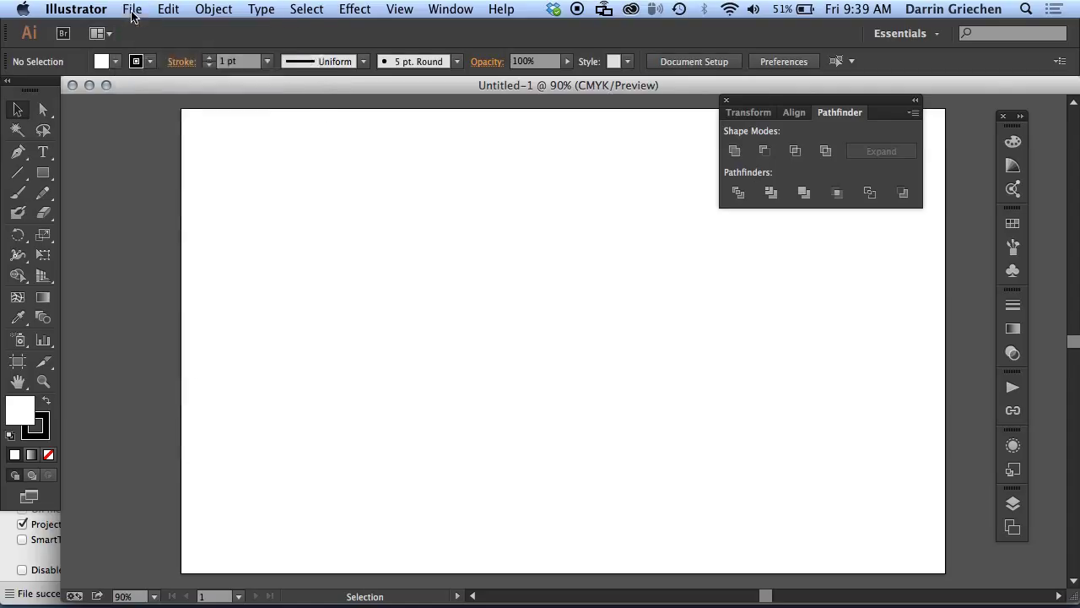
left_click(133, 10)
left_click(151, 66)
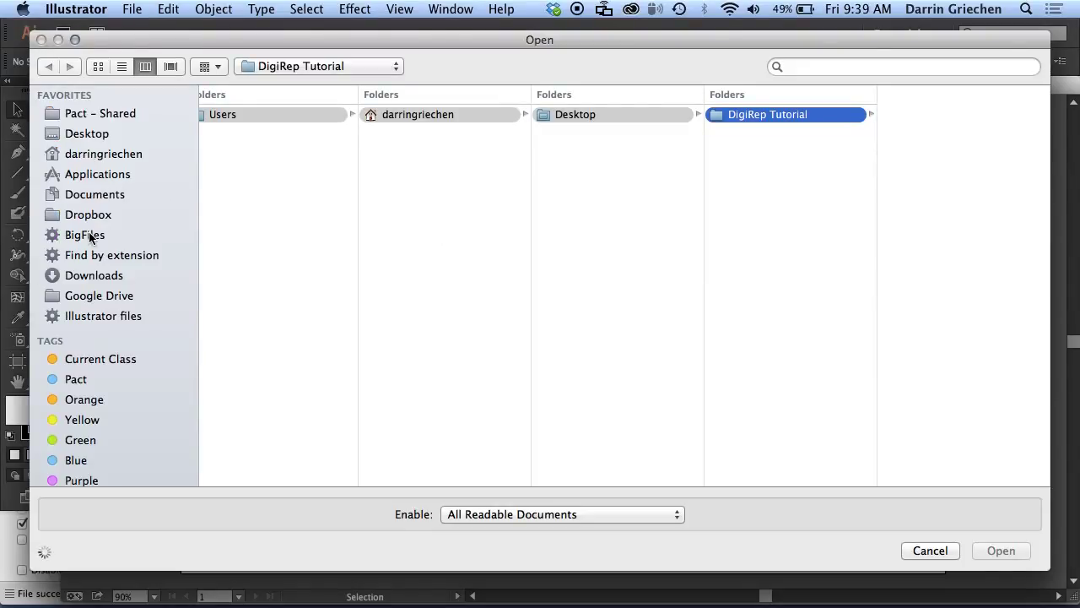
left_click(85, 137)
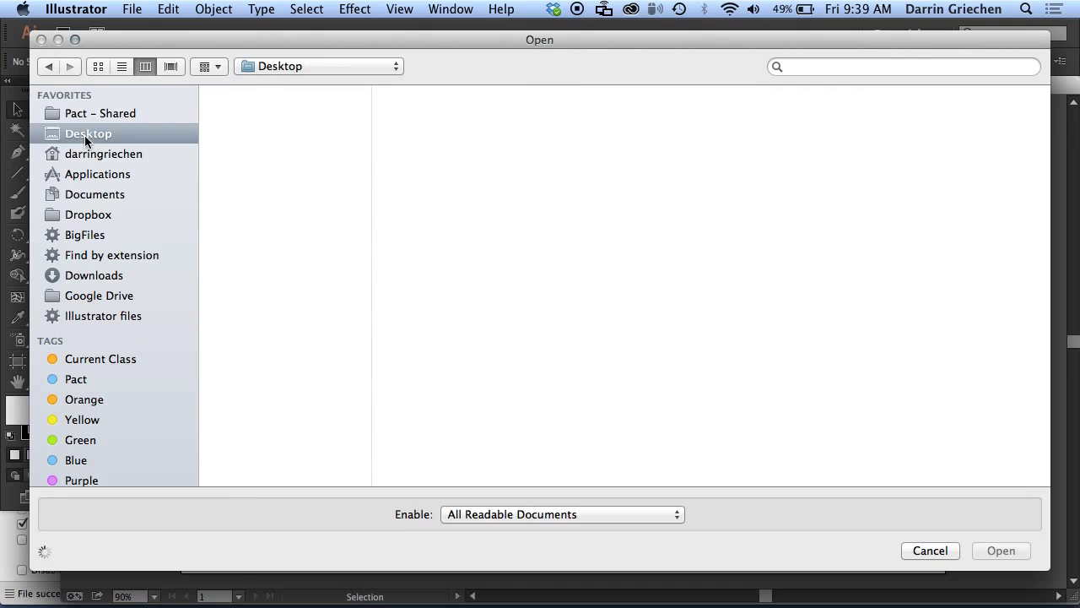
scroll(279, 269, "down", 2)
scroll(279, 269, "down", 3)
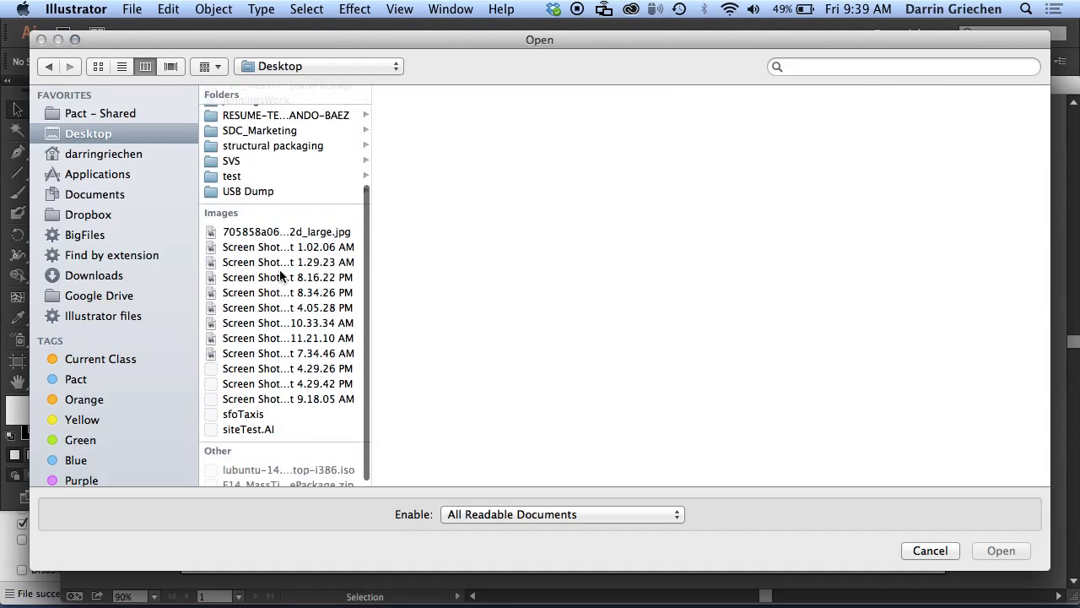
left_click(249, 424)
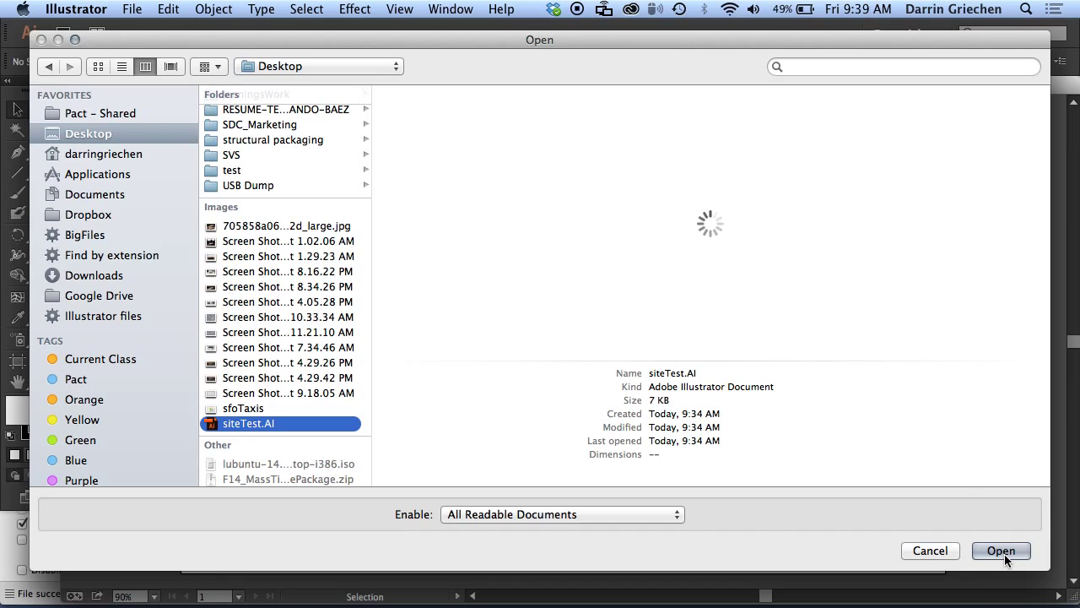
left_click(1001, 551)
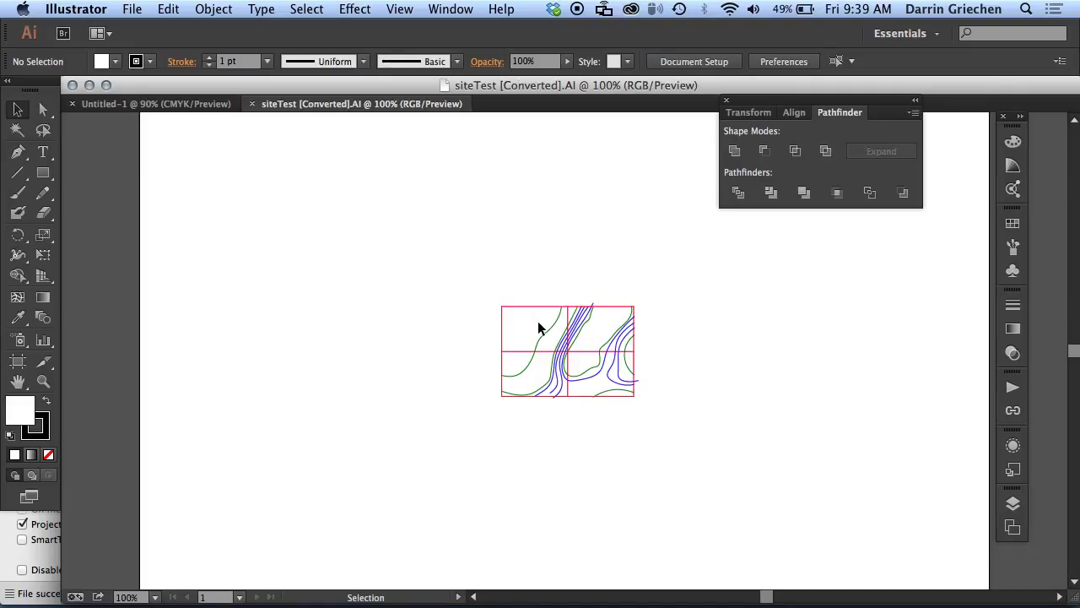
Hide the SiteImage layer's red grid, leaving the green and blue contours visible
scroll(670, 400, "up", 5)
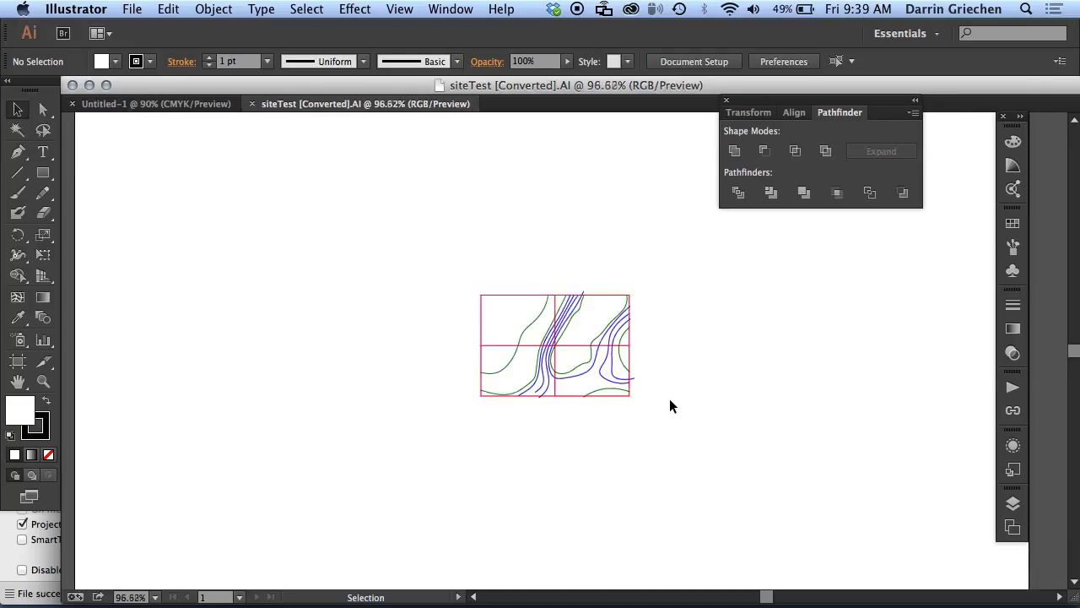
scroll(669, 406, "down", 1)
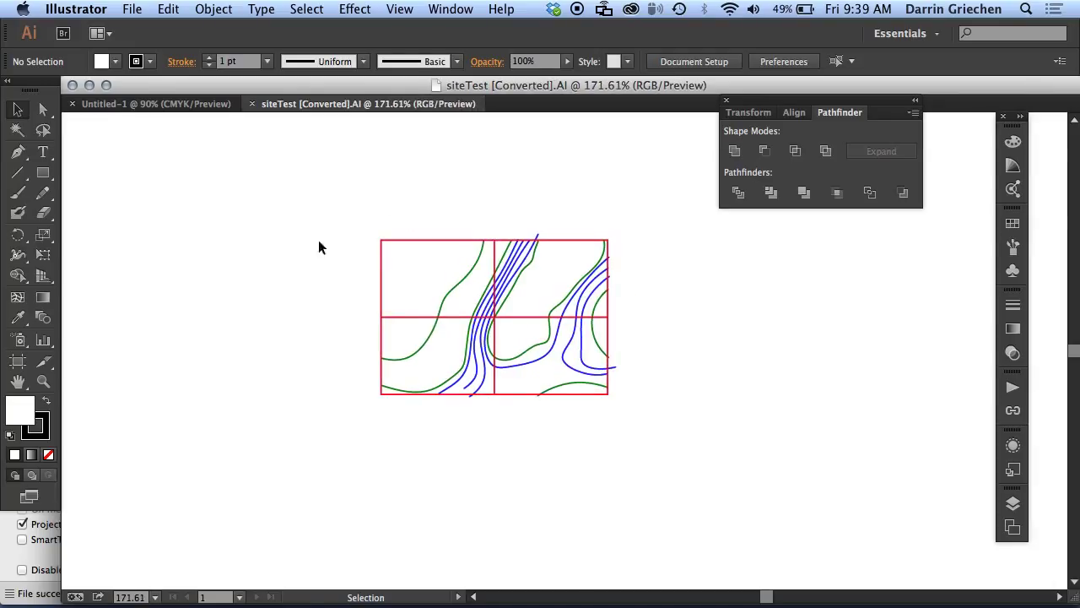
left_click(18, 110)
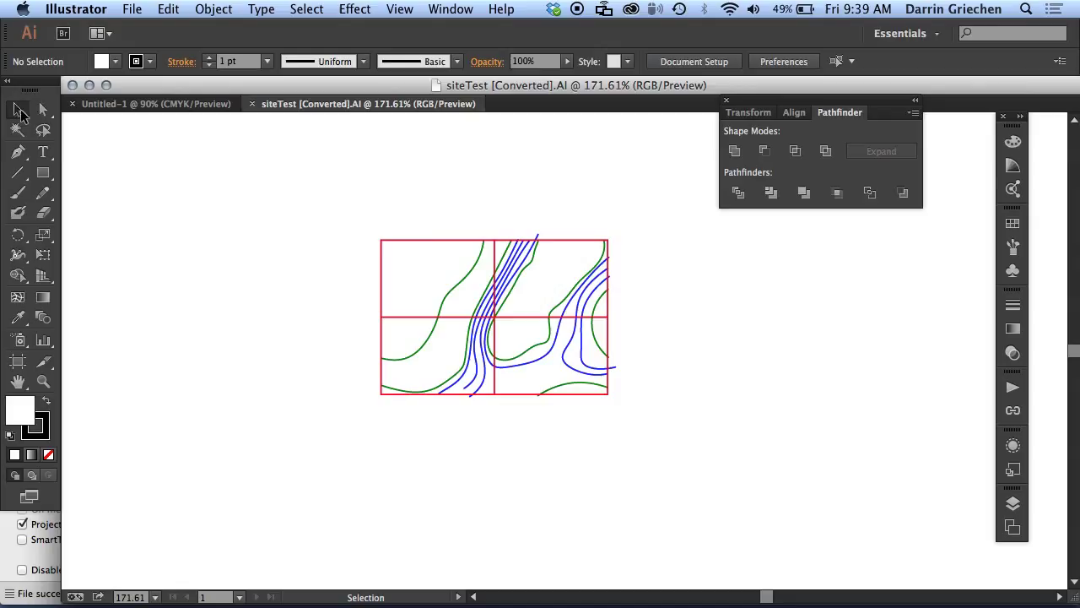
left_click(414, 240)
left_click(410, 206)
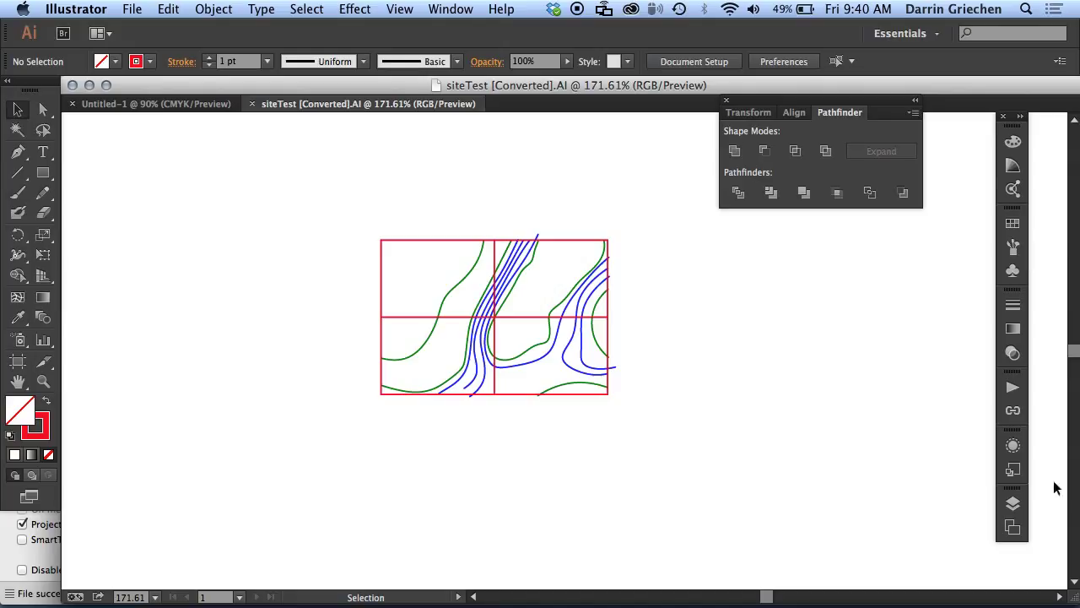
left_click(1012, 503)
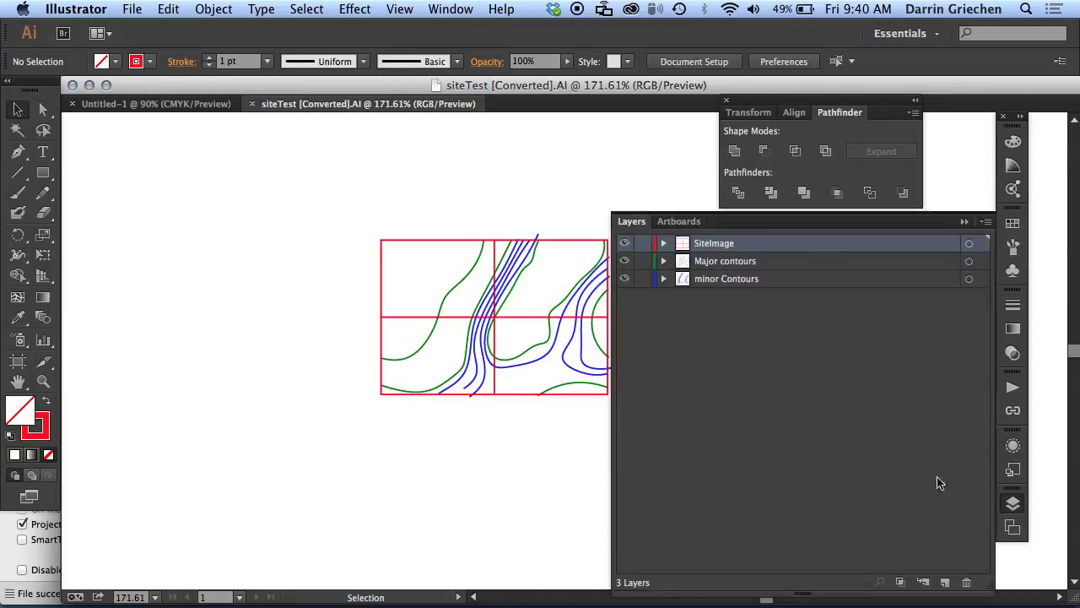
left_click(624, 245)
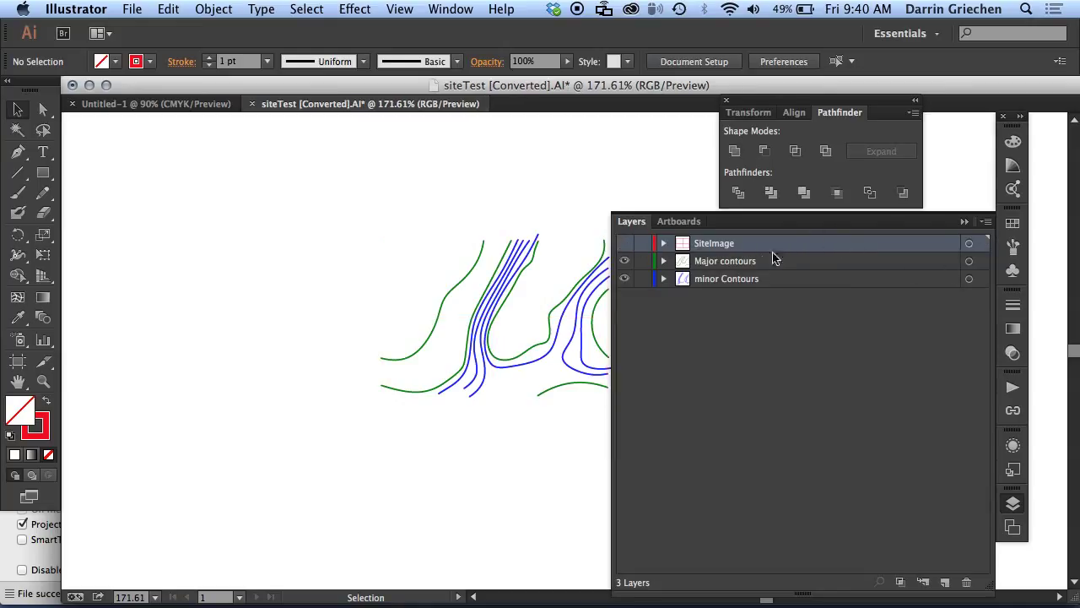
scroll(347, 283, "right", 5)
scroll(347, 282, "right", 3)
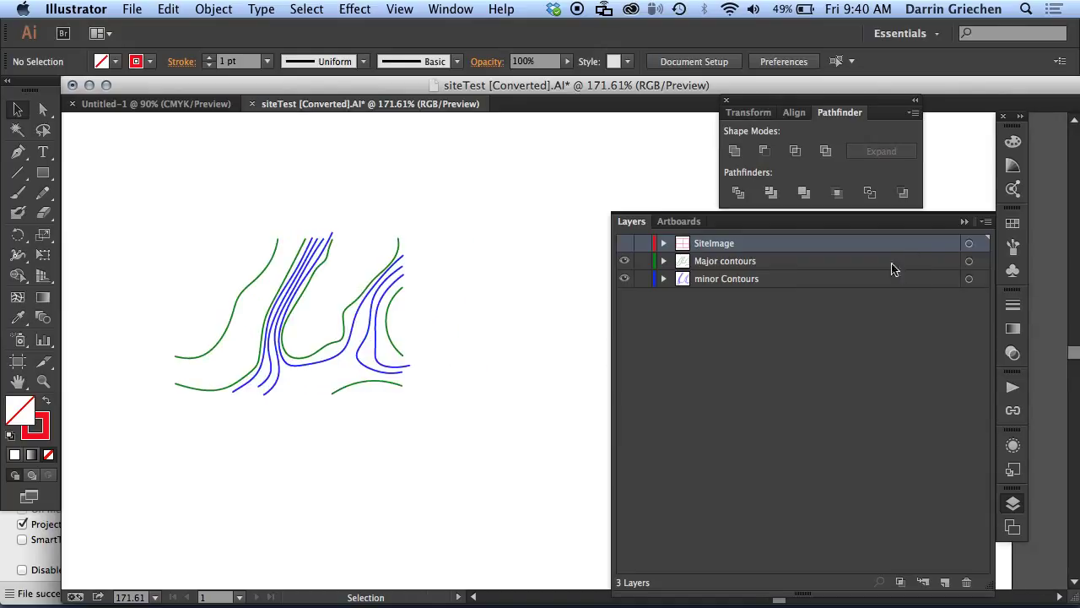
Give all Major and minor Contours layer lines a black 0.25 pt stroke
left_click(982, 263)
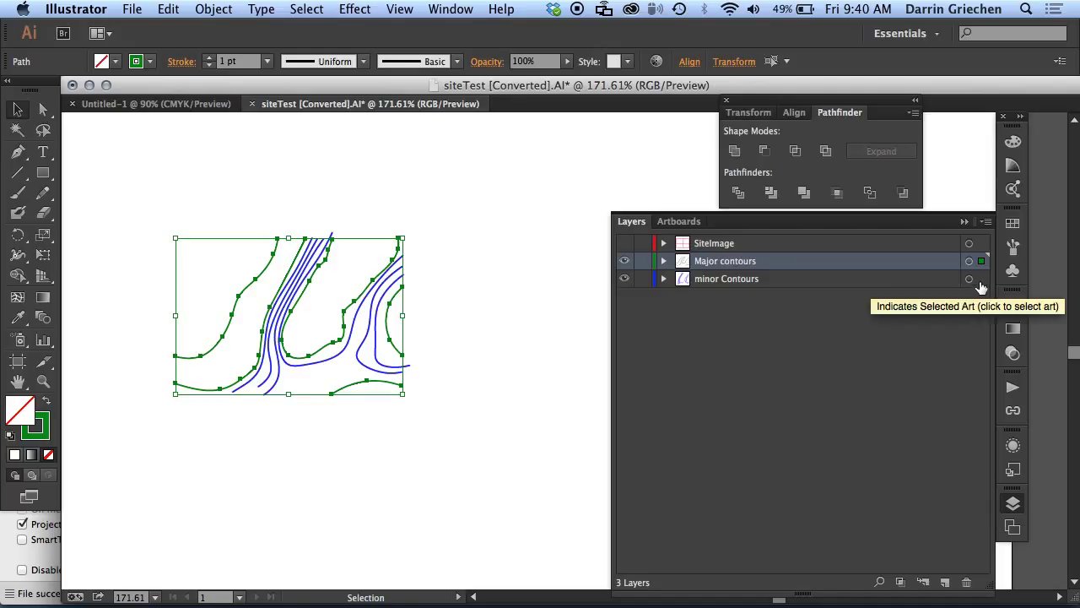
left_click(979, 279, "shift")
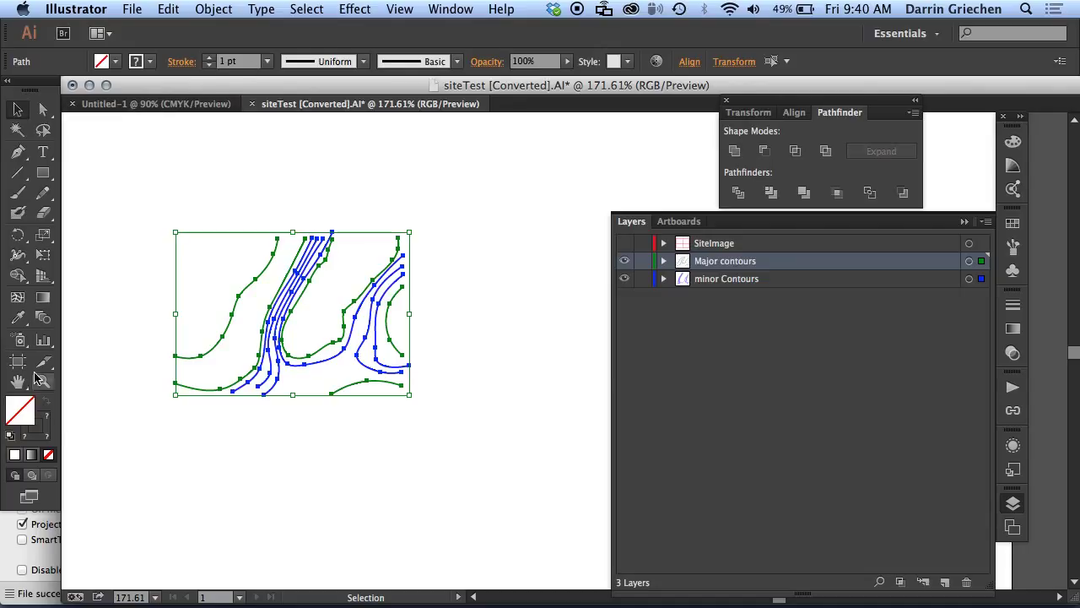
left_click(40, 434)
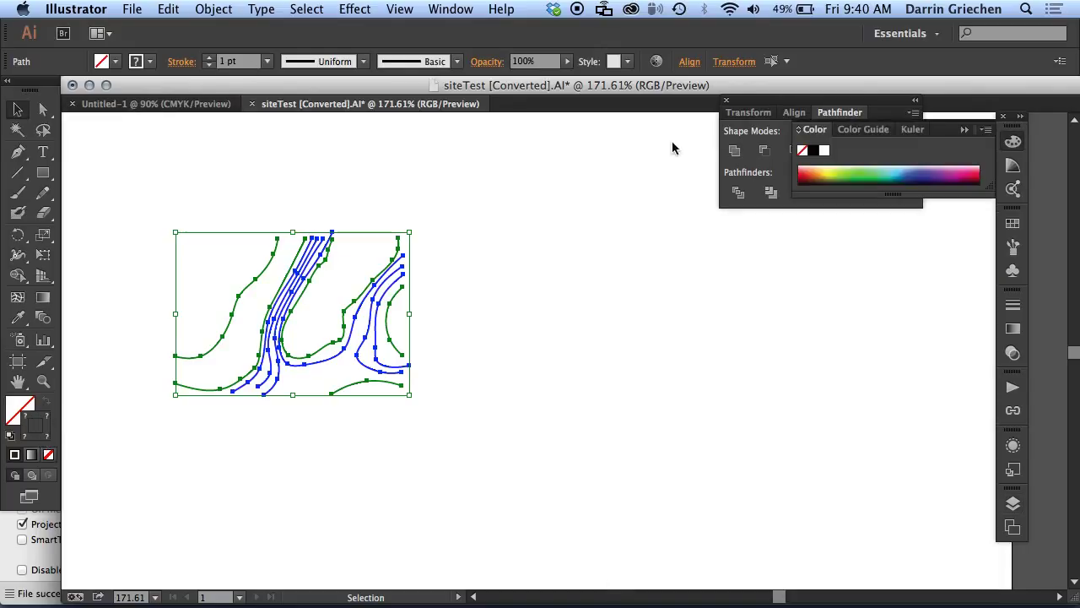
left_click(812, 153)
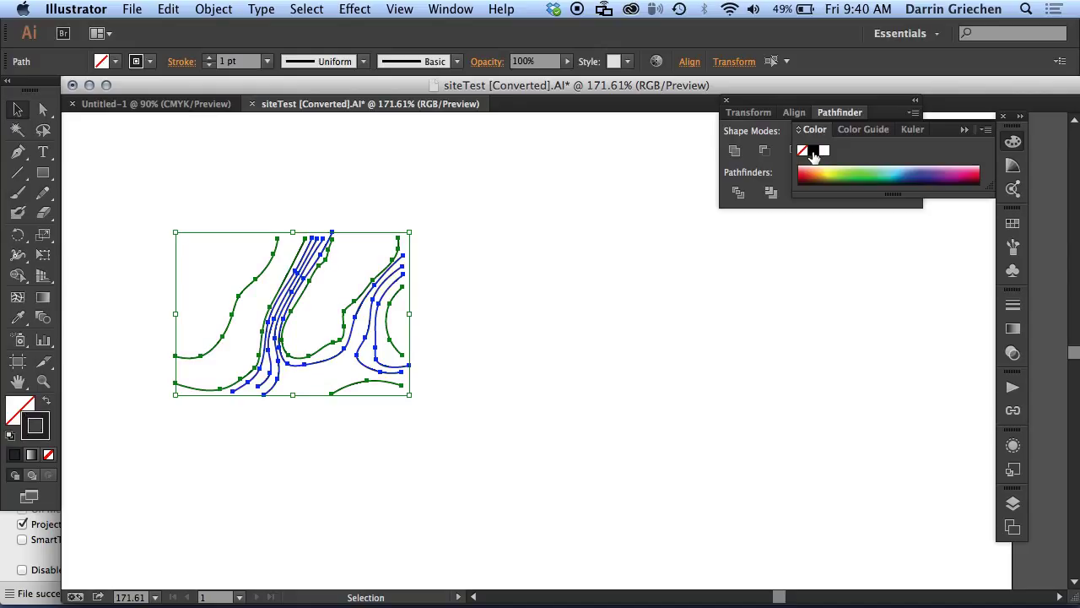
left_click(266, 63)
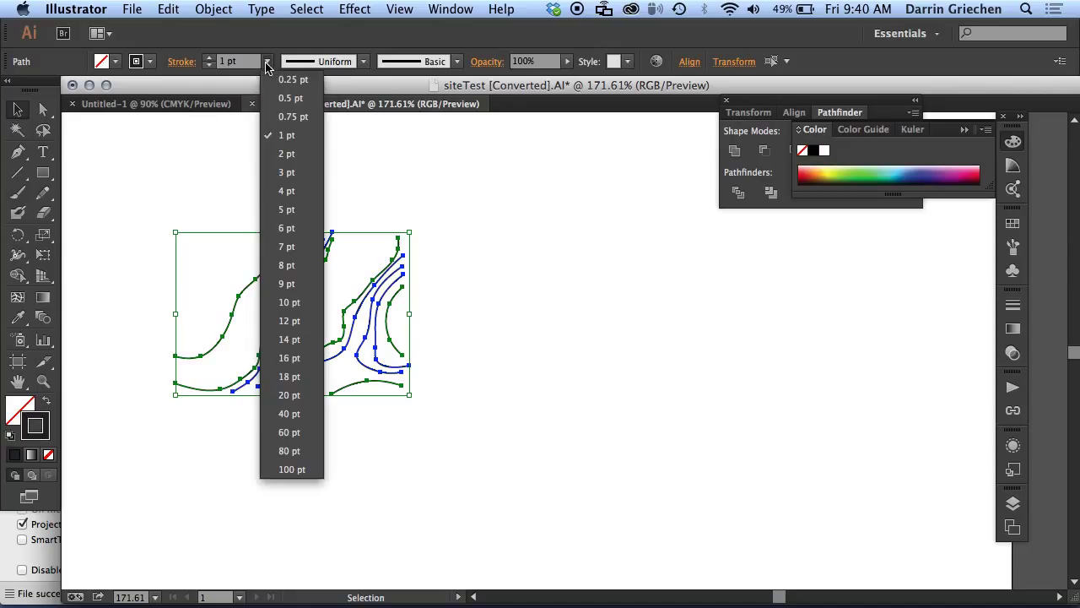
left_click(292, 80)
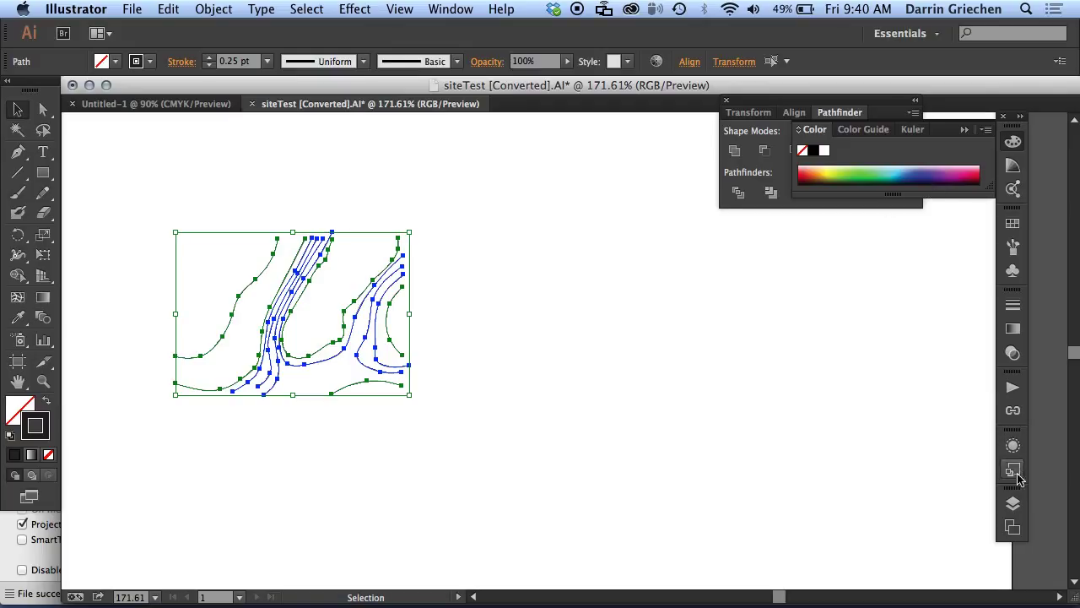
left_click(1012, 503)
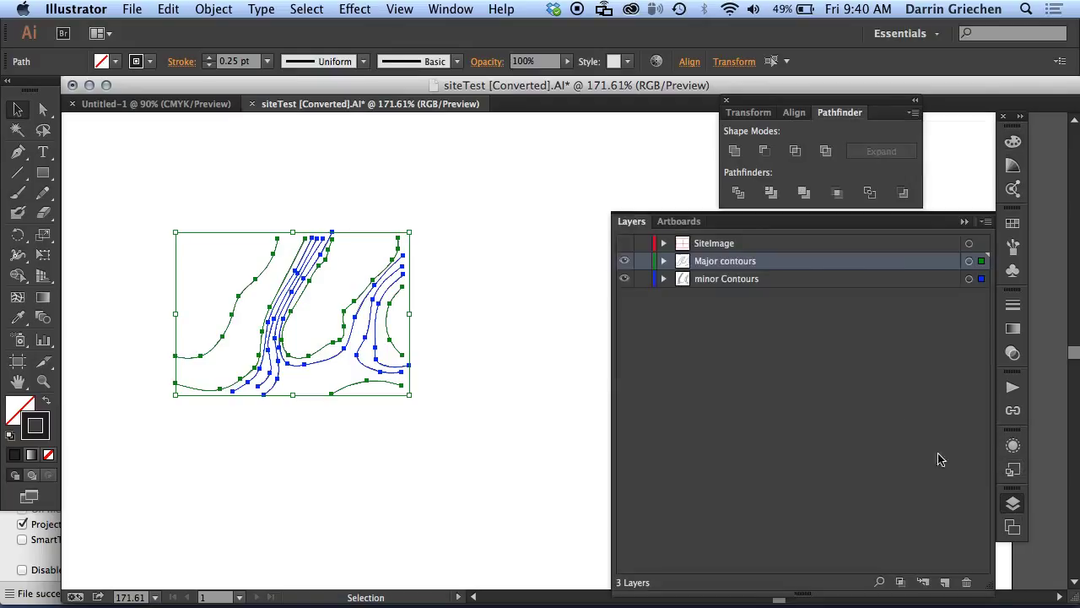
left_click(568, 325)
Make the minor Contours layer strokes dashed with a 12 pt dash
left_click(982, 279)
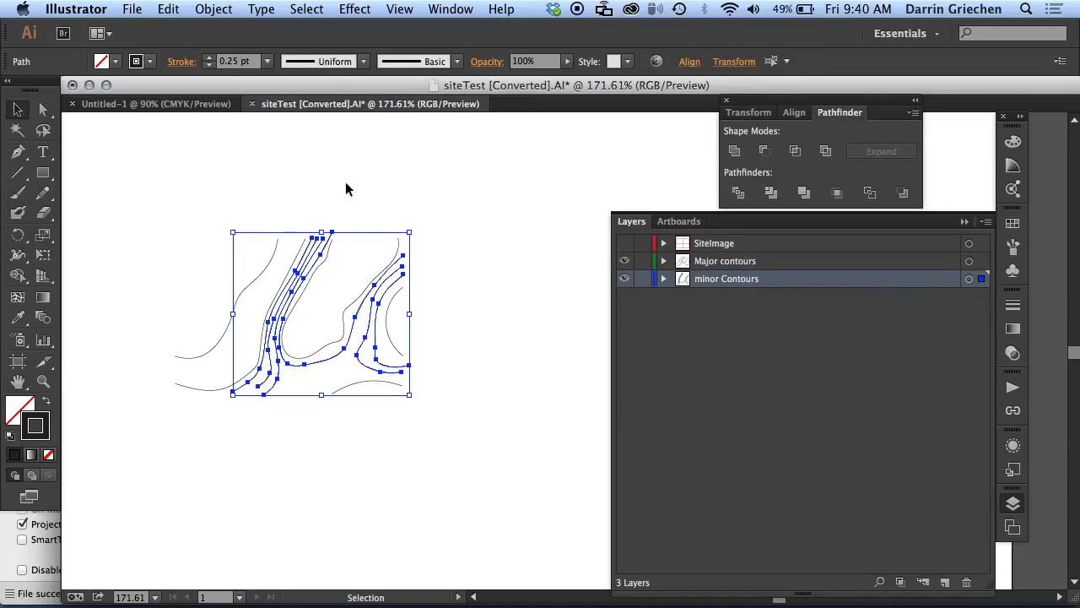
left_click(186, 63)
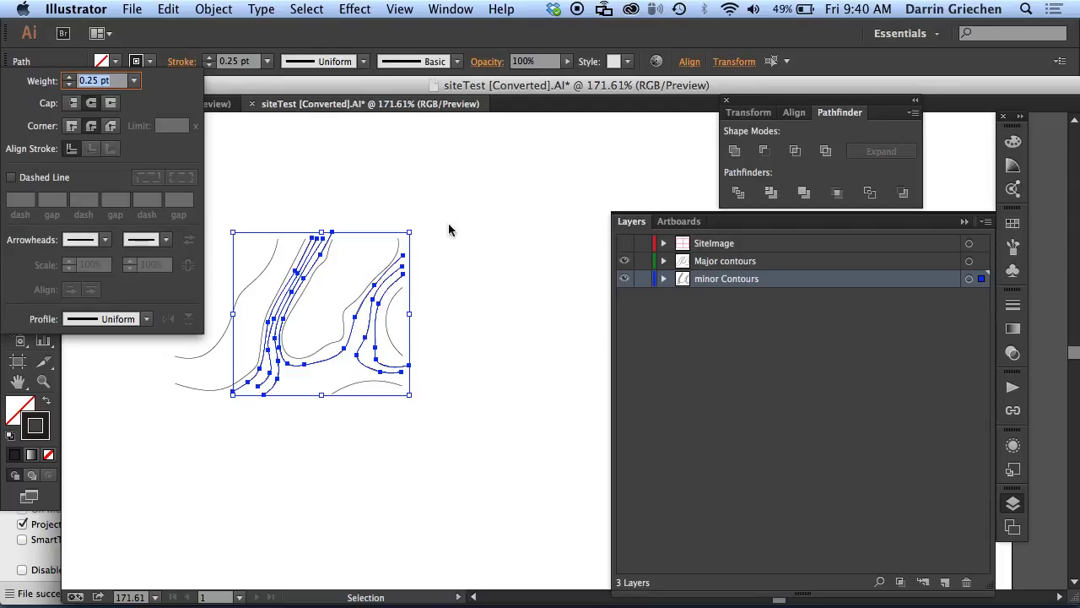
left_click(11, 178)
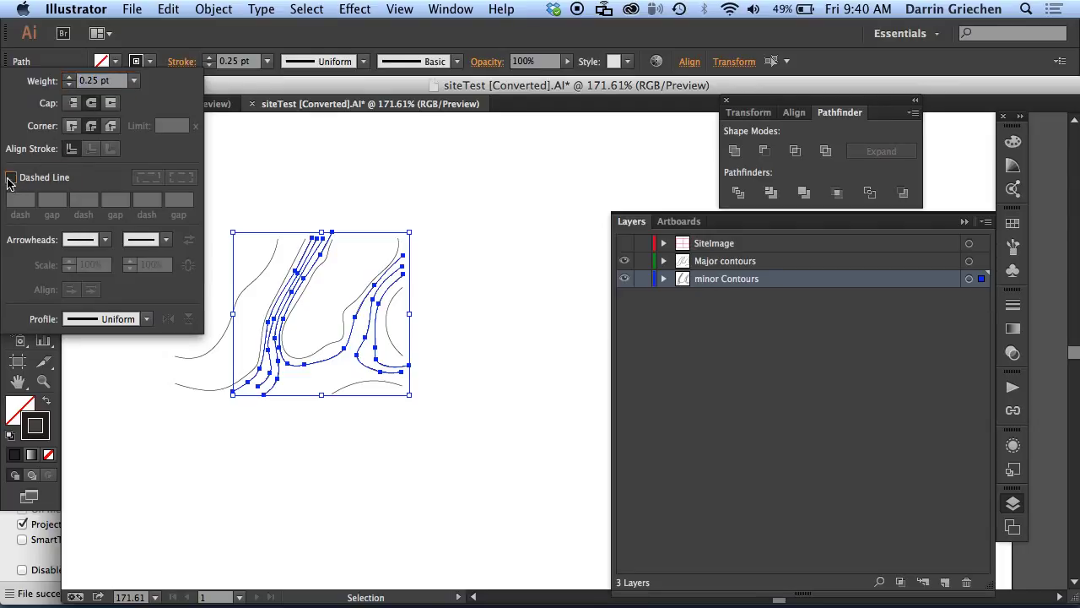
left_click(268, 192)
left_click(368, 173)
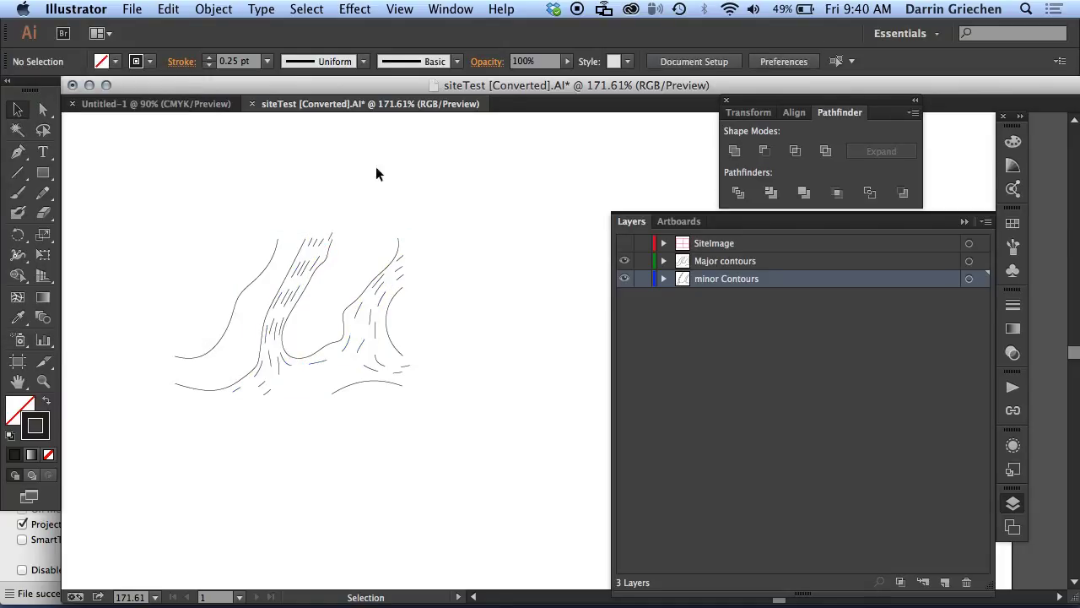
left_click(978, 280)
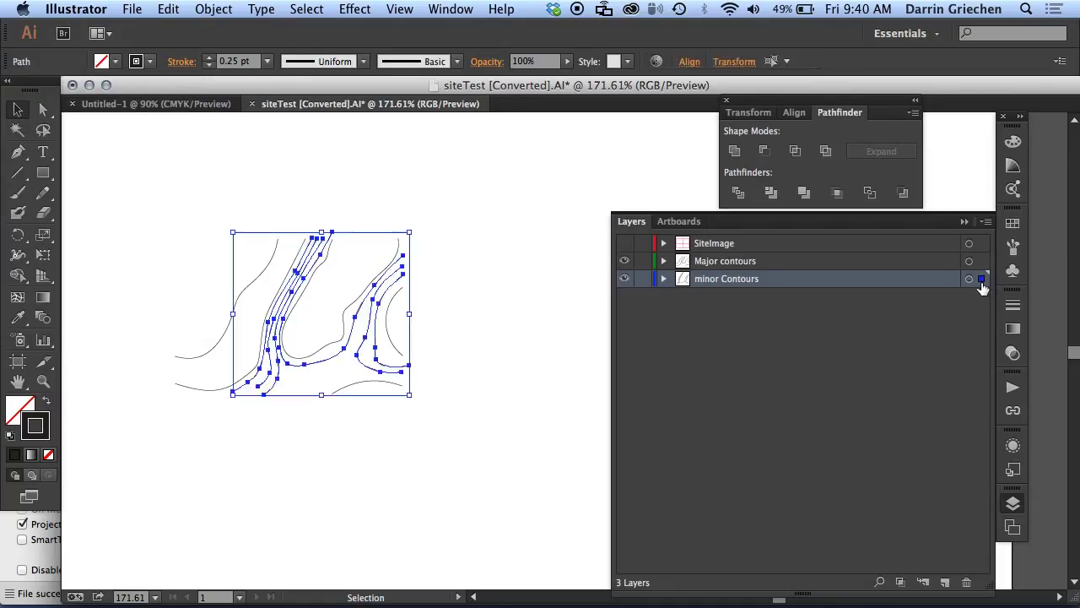
left_click(483, 213)
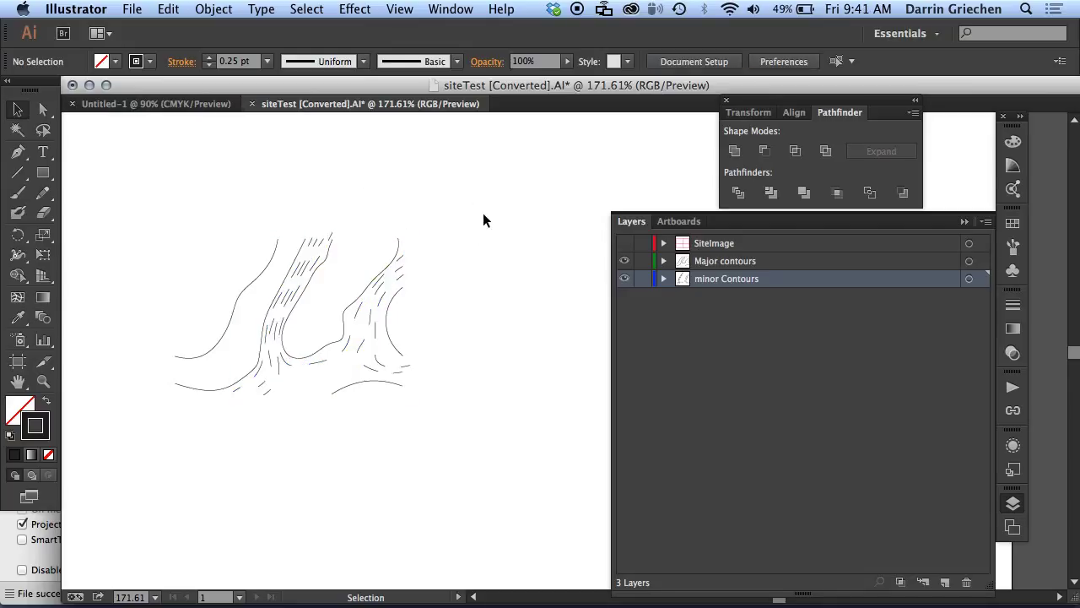
scroll(483, 214, "down", 4)
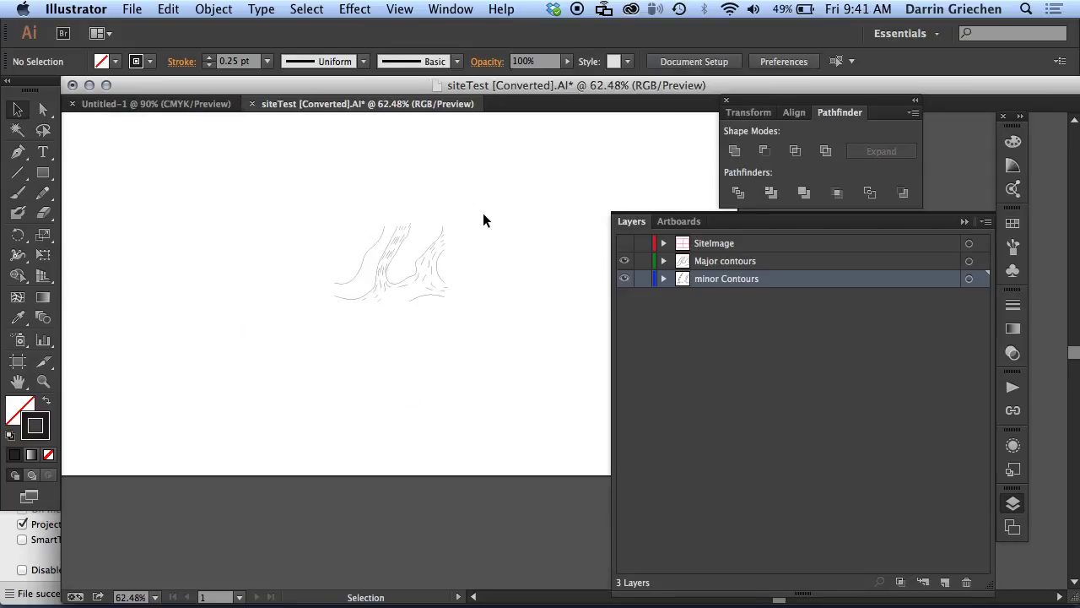
scroll(483, 219, "up", 1)
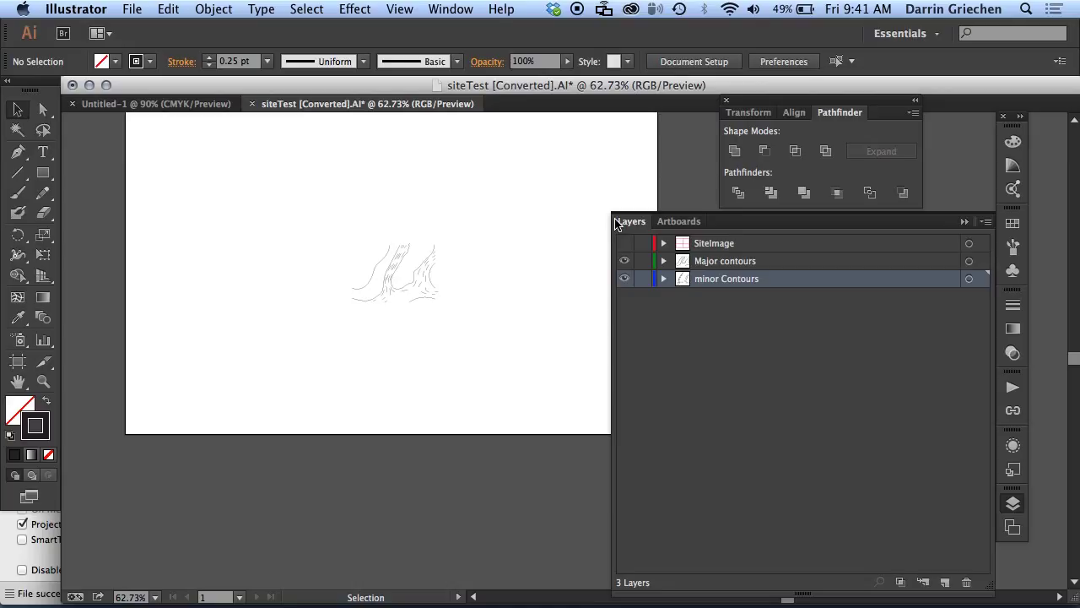
key("super+a")
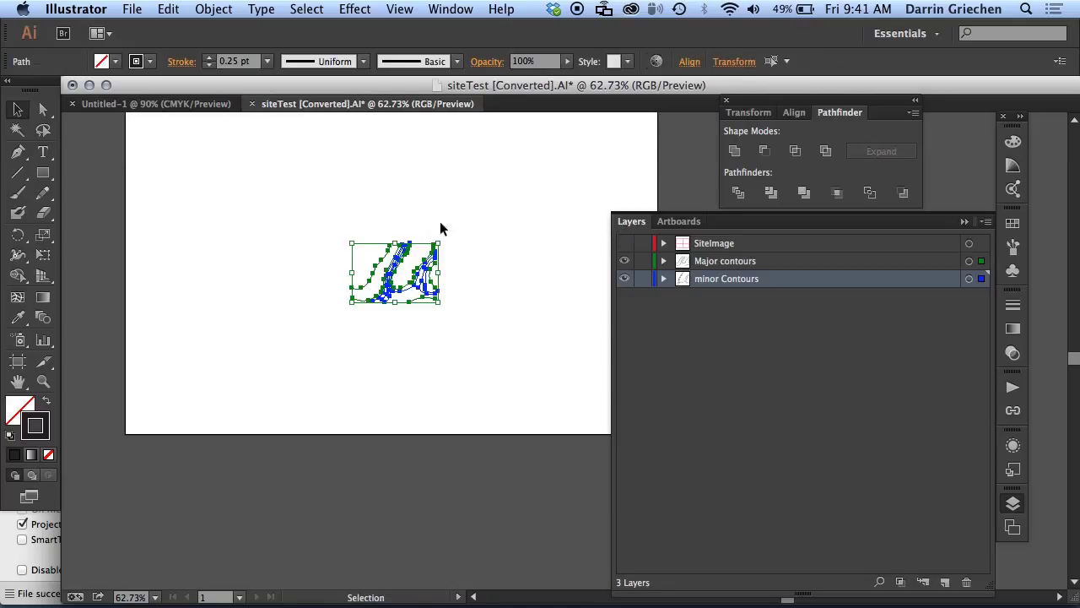
scroll(442, 241, "up", 1)
scroll(443, 243, "up", 1)
left_click_drag(432, 267, 537, 220)
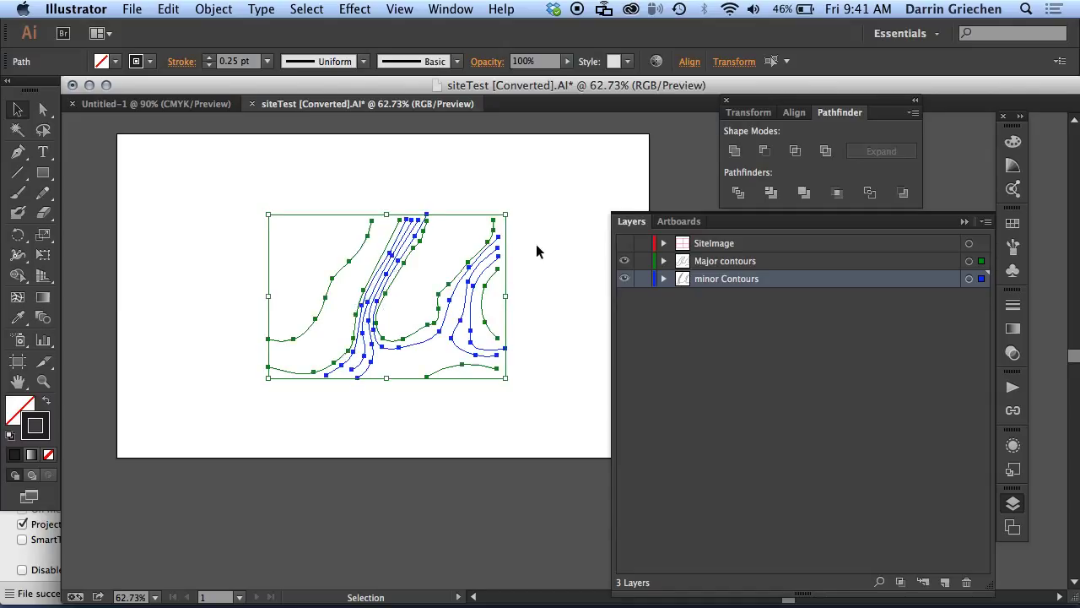
left_click(536, 251)
scroll(413, 271, "down", 2)
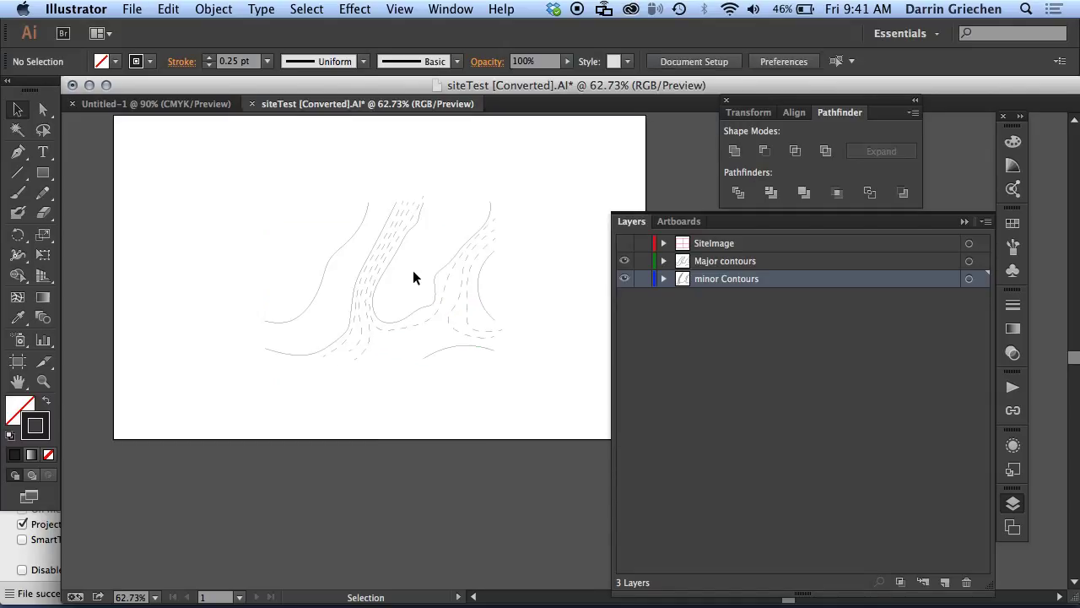
scroll(412, 271, "up", 2)
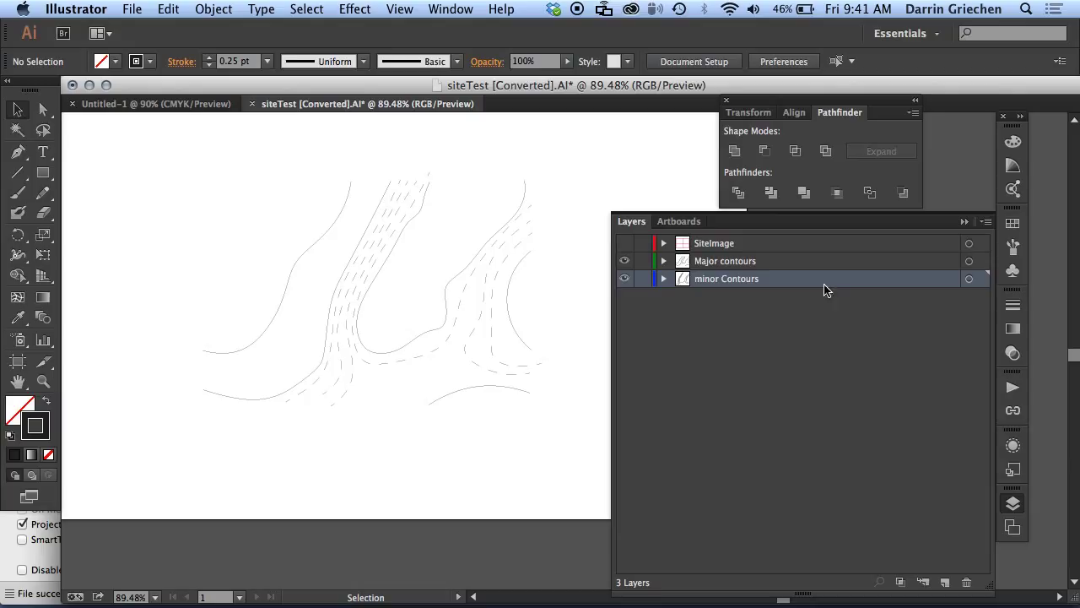
left_click(980, 279)
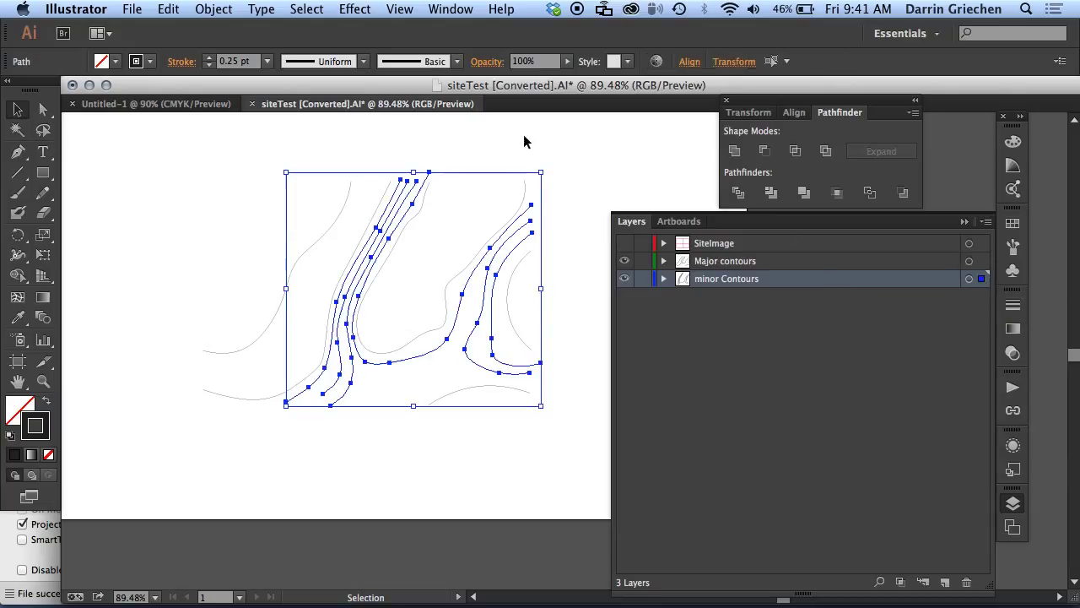
Hide edges and add a 3 pt gap to the minor contours' 12 pt dashes
left_click(400, 9)
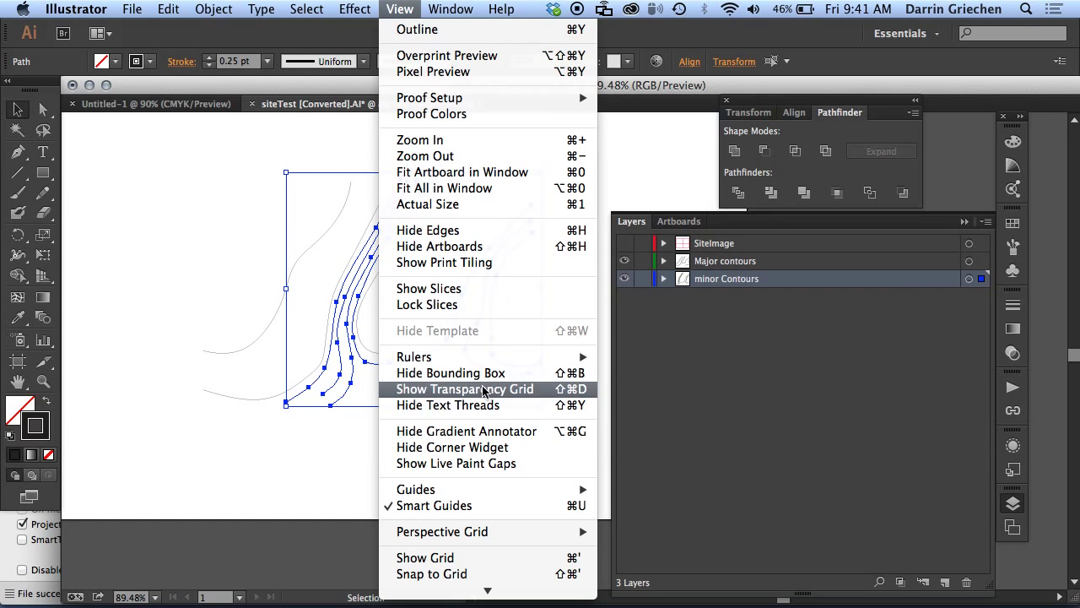
left_click(470, 230)
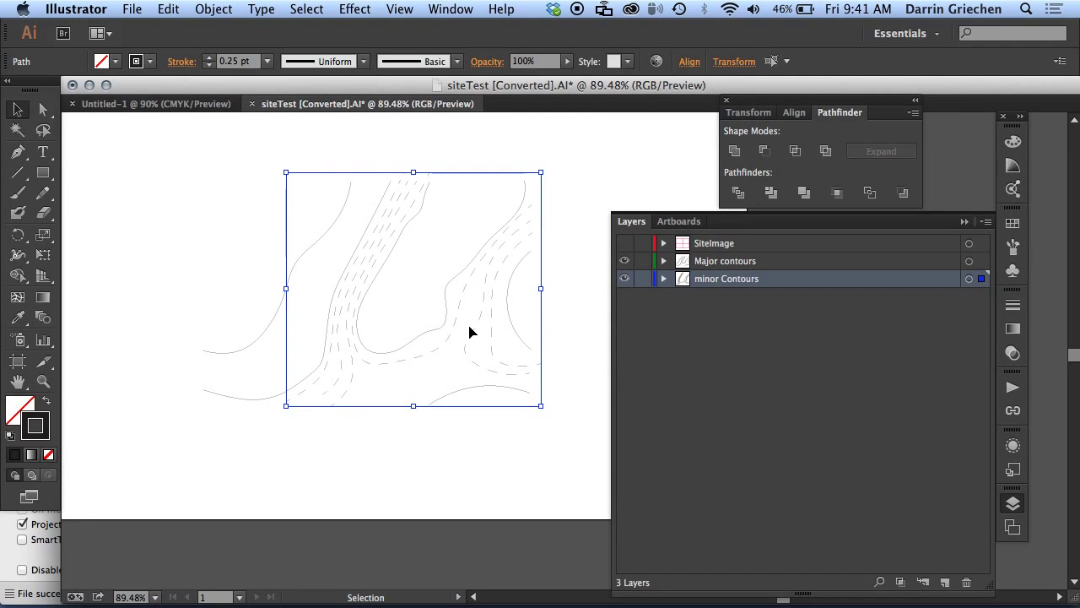
left_click(196, 66)
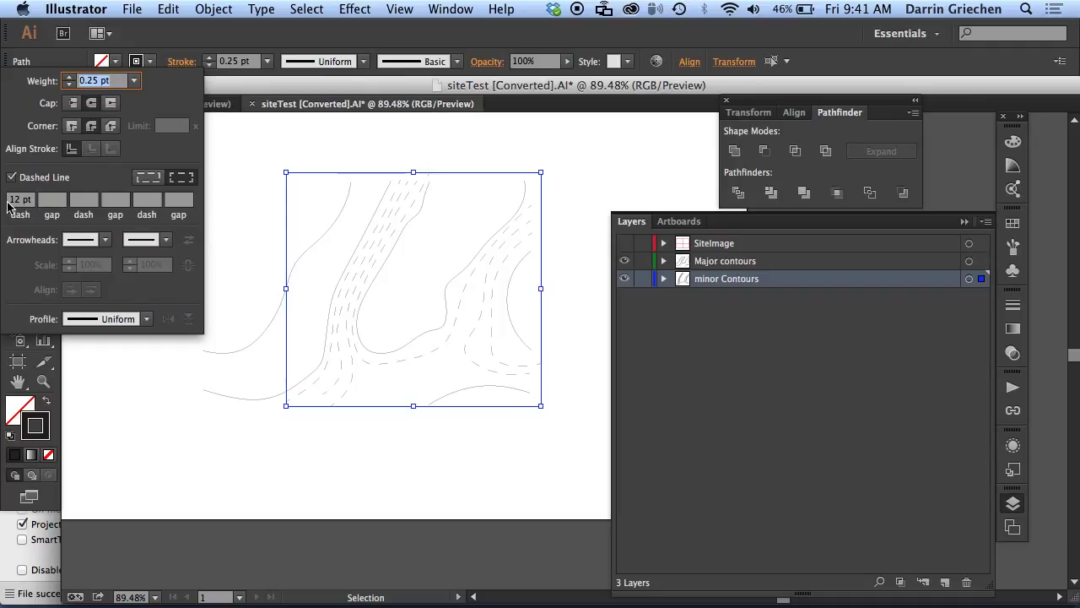
left_click(52, 199)
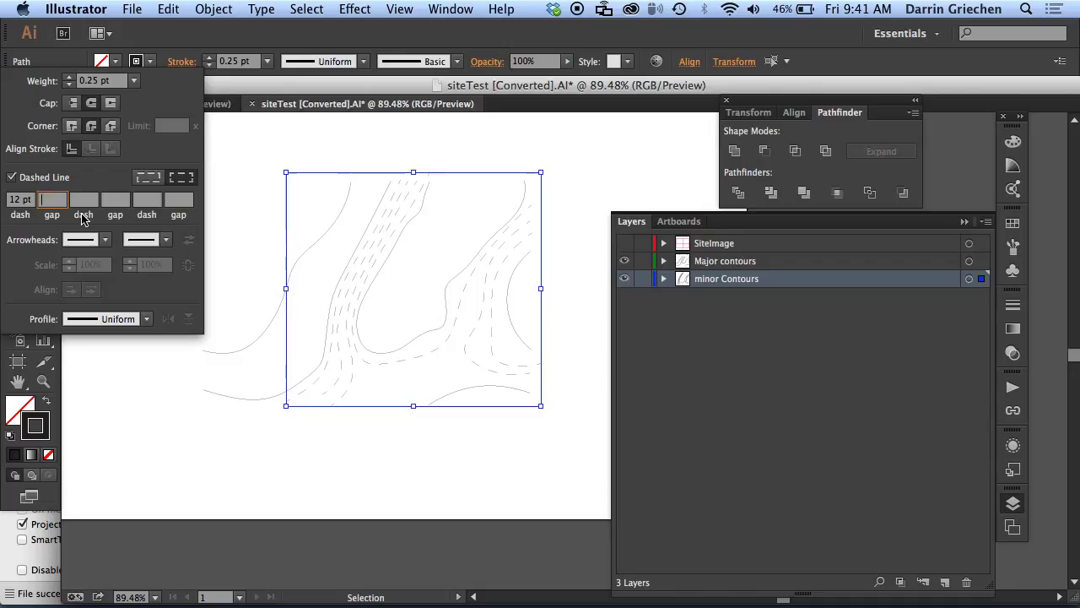
type("3")
key("Tab")
left_click(251, 138)
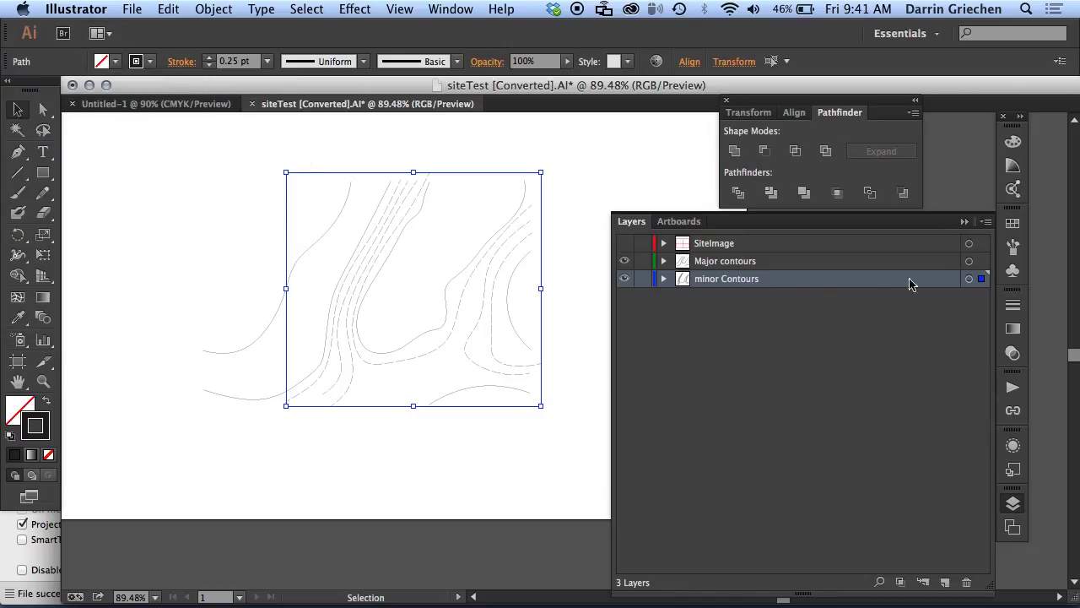
left_click(982, 261)
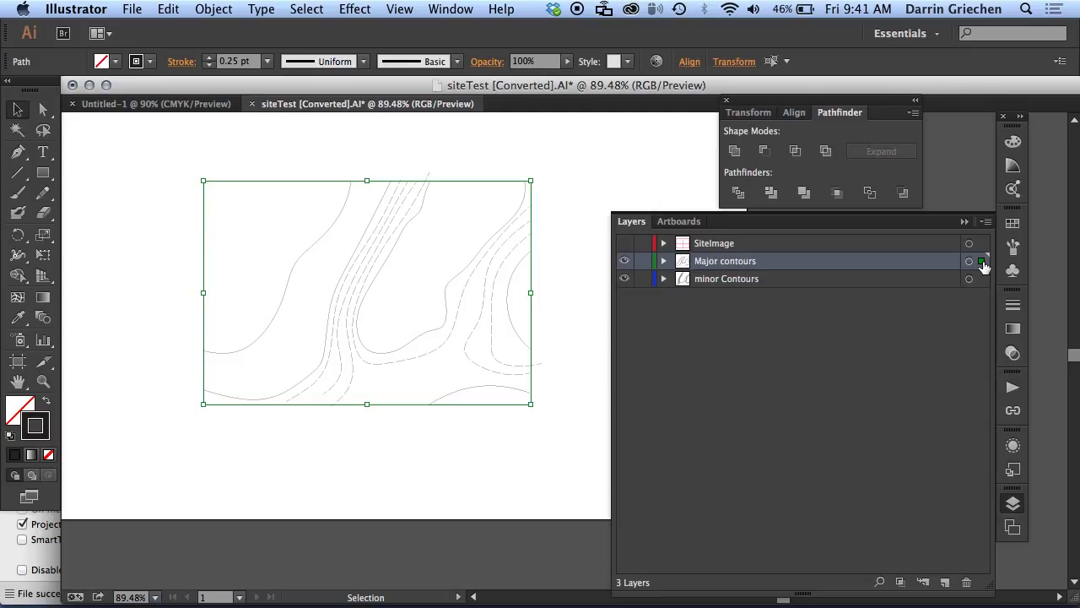
Set the Major contours stroke weight to 0.5 pt, after trying 0.75 pt
left_click(266, 61)
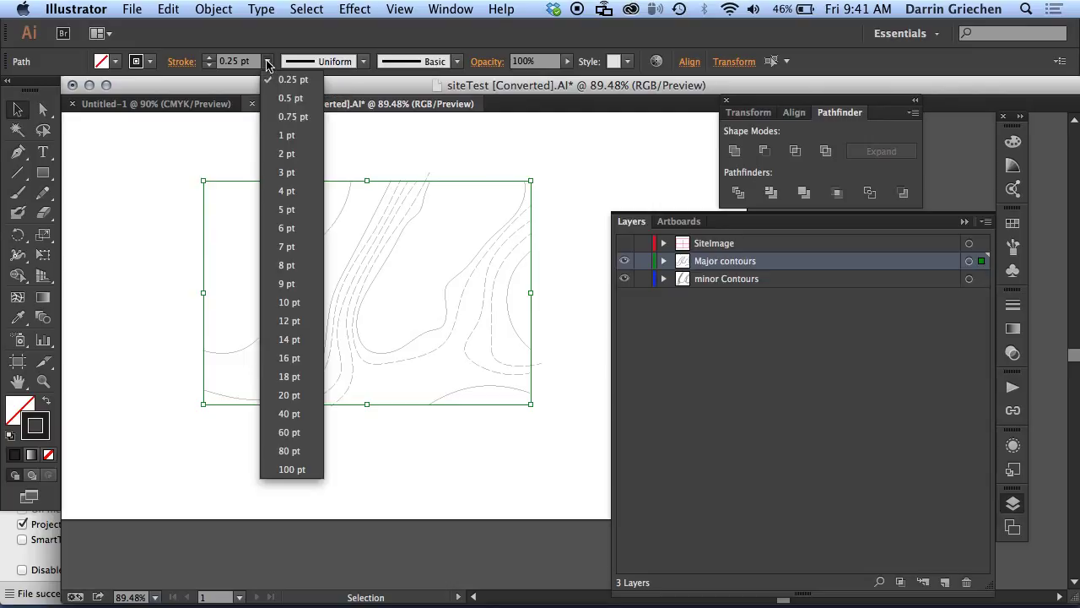
left_click(293, 116)
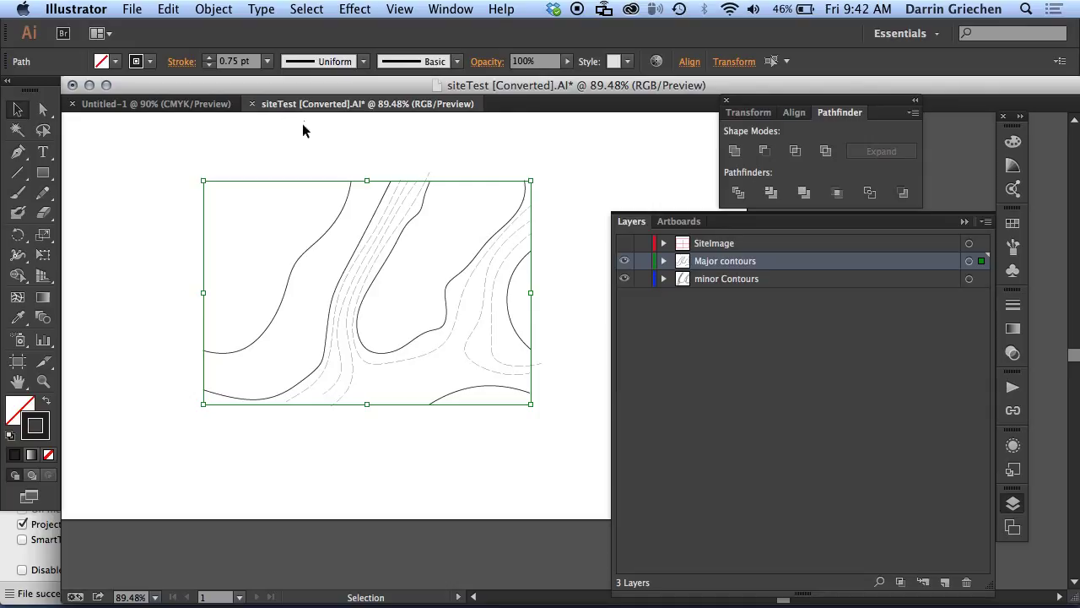
left_click(266, 62)
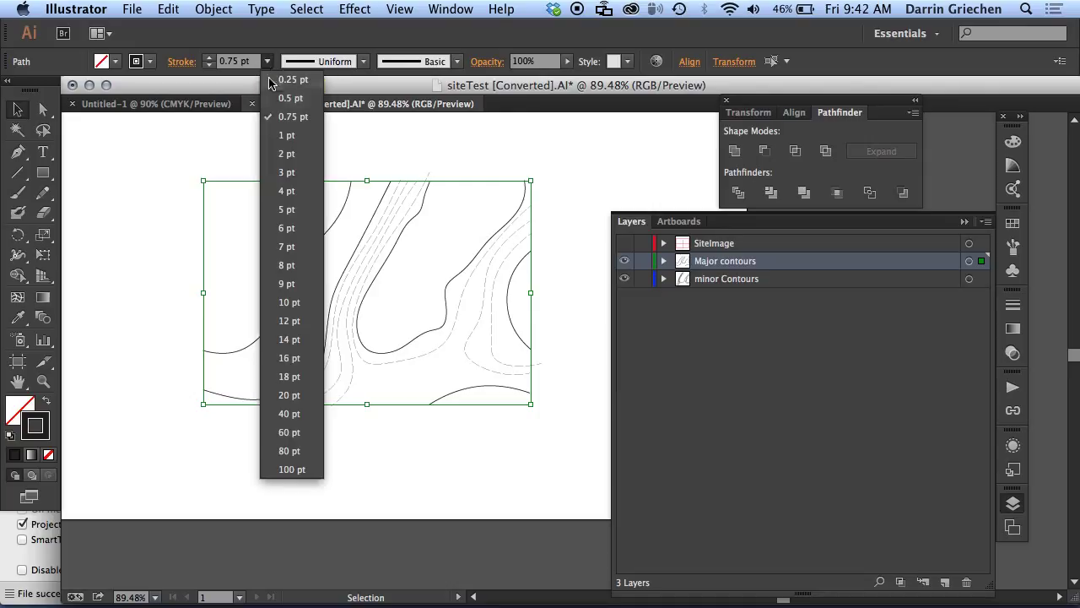
left_click(284, 100)
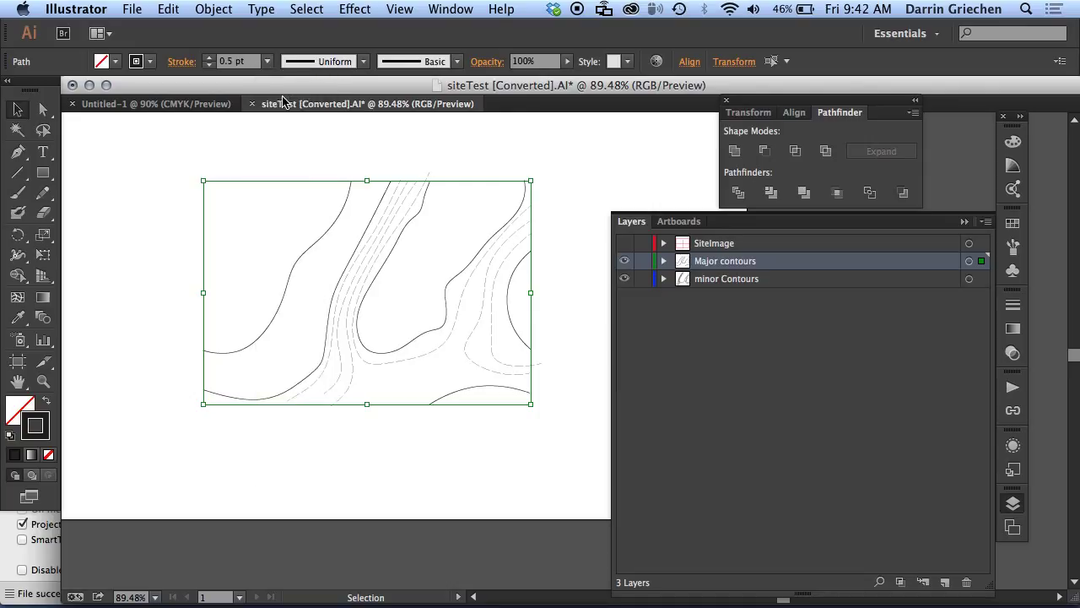
left_click(576, 178)
scroll(443, 228, "up", 5)
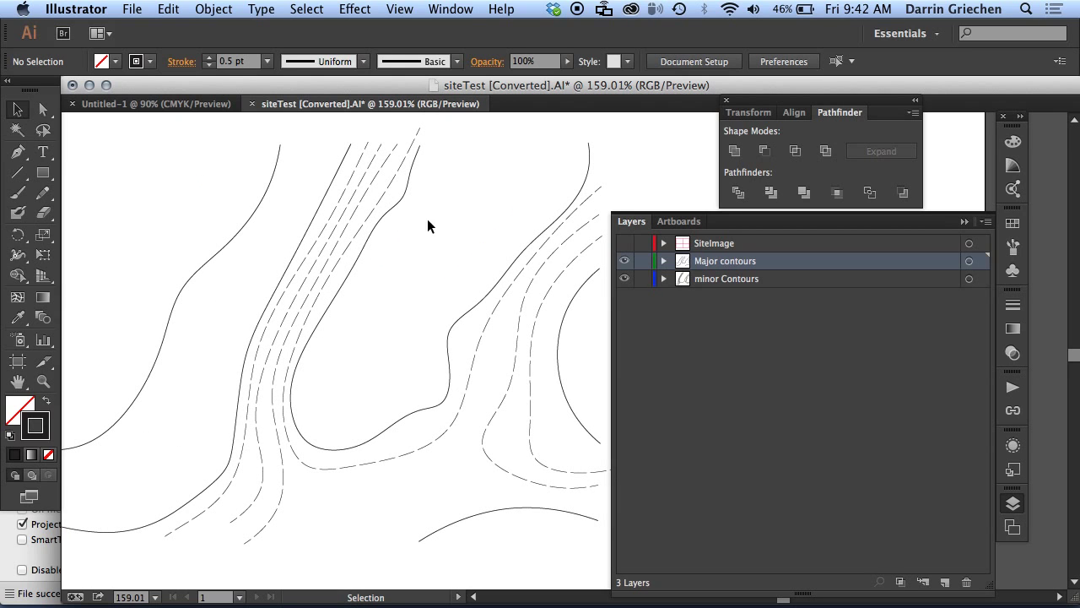
scroll(420, 224, "down", 2)
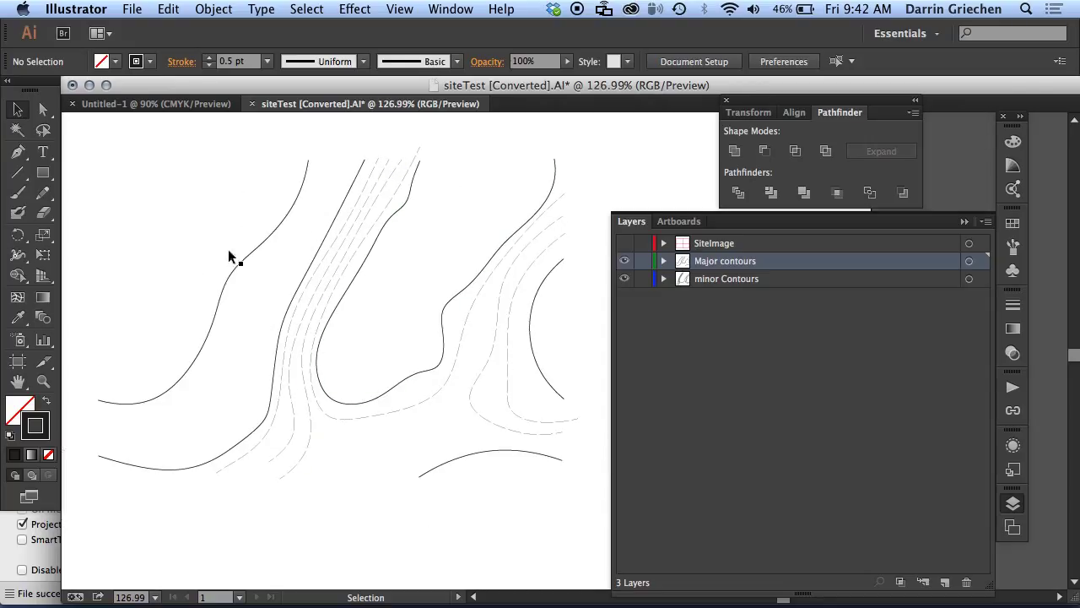
Change the stroke of both contour layers to a mid grey in the Color Picker
left_click(979, 261)
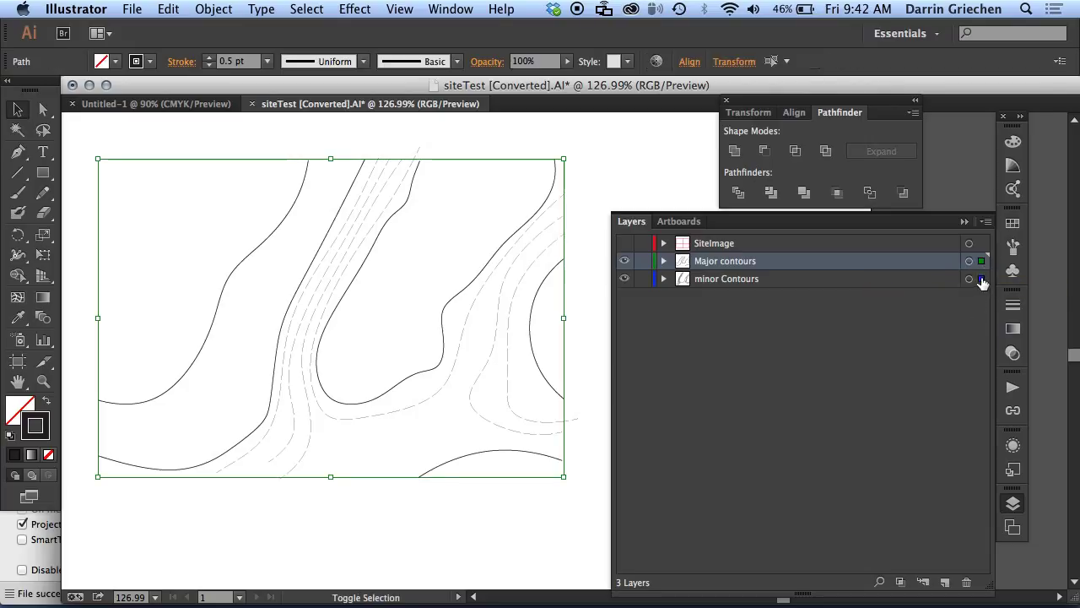
left_click(981, 278, "shift")
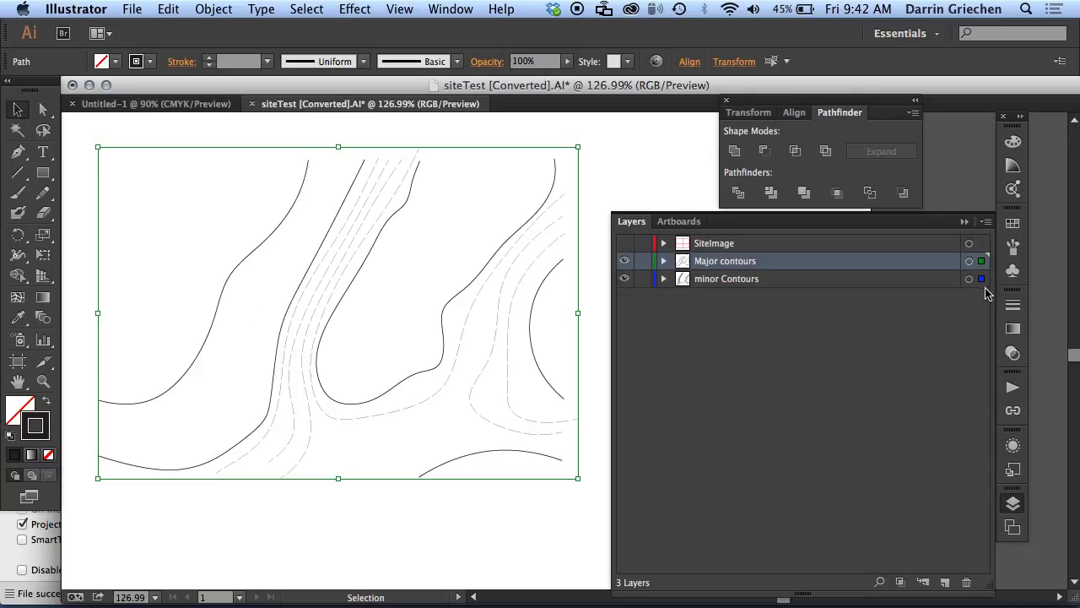
double_click(44, 436)
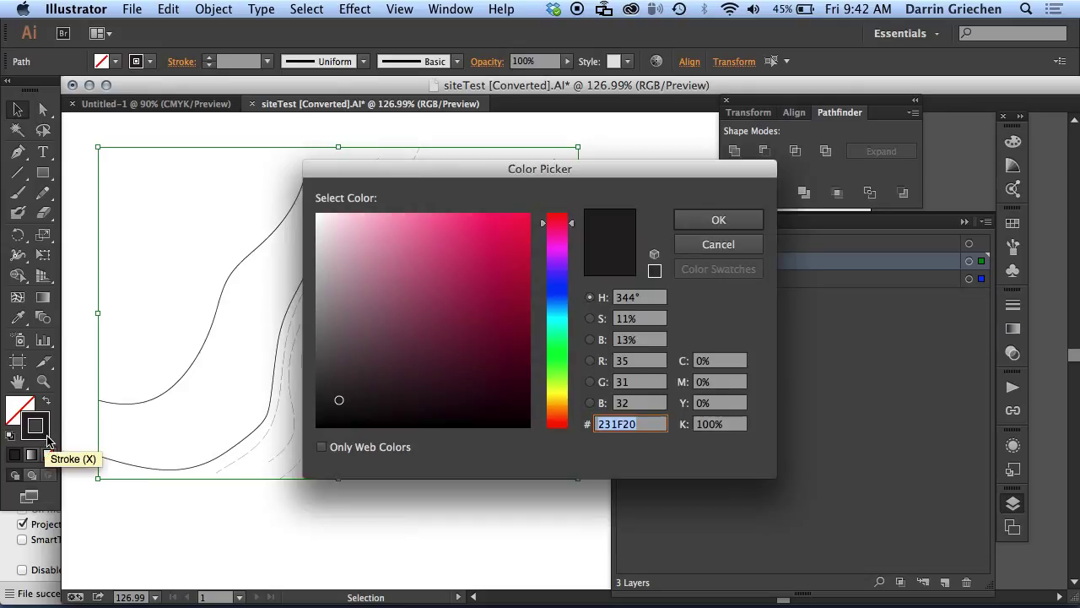
left_click_drag(318, 322, 315, 340)
left_click(724, 220)
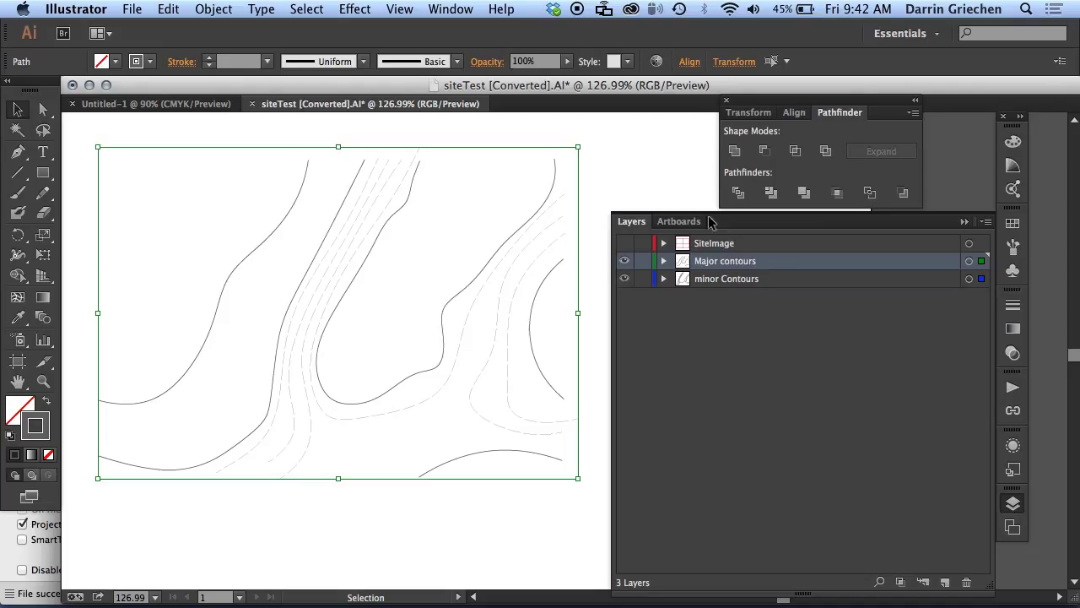
left_click(647, 164)
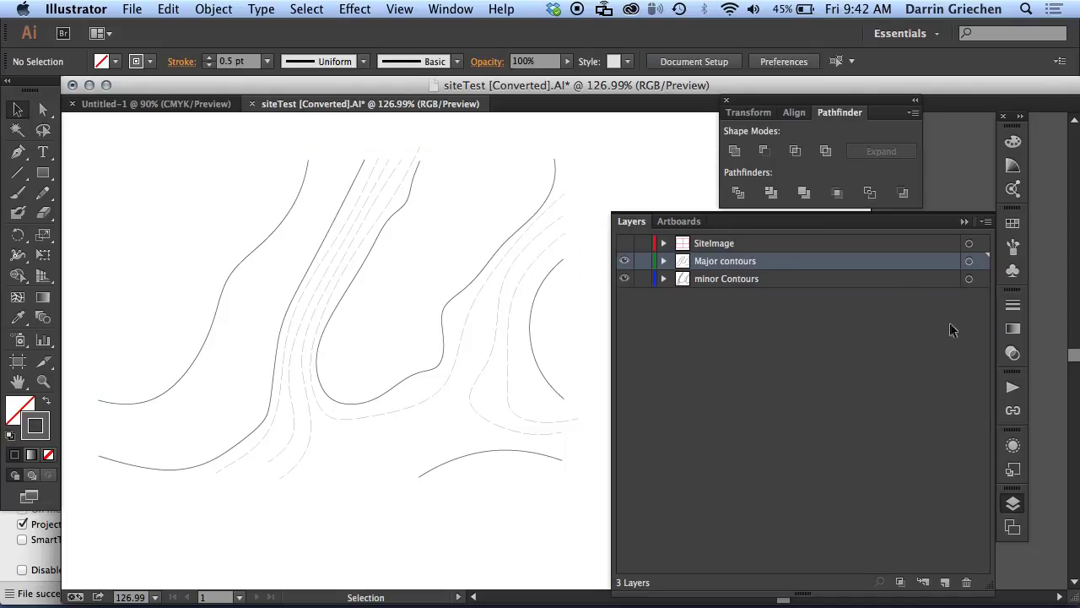
Lighten the stroke of both contour layers to a lighter grey
left_click(981, 260)
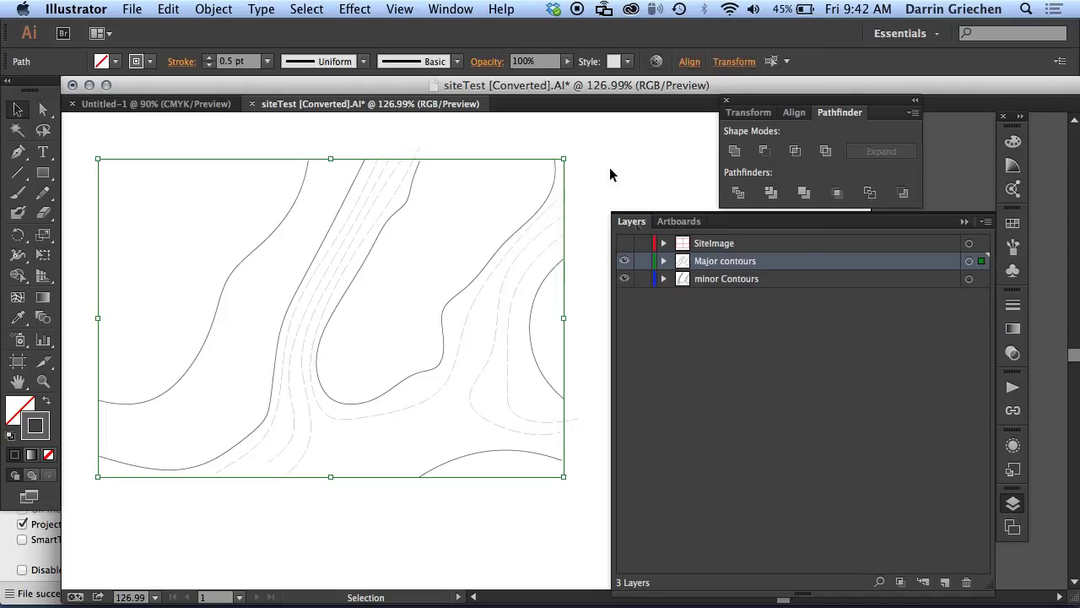
left_click(981, 280, "shift")
double_click(42, 432)
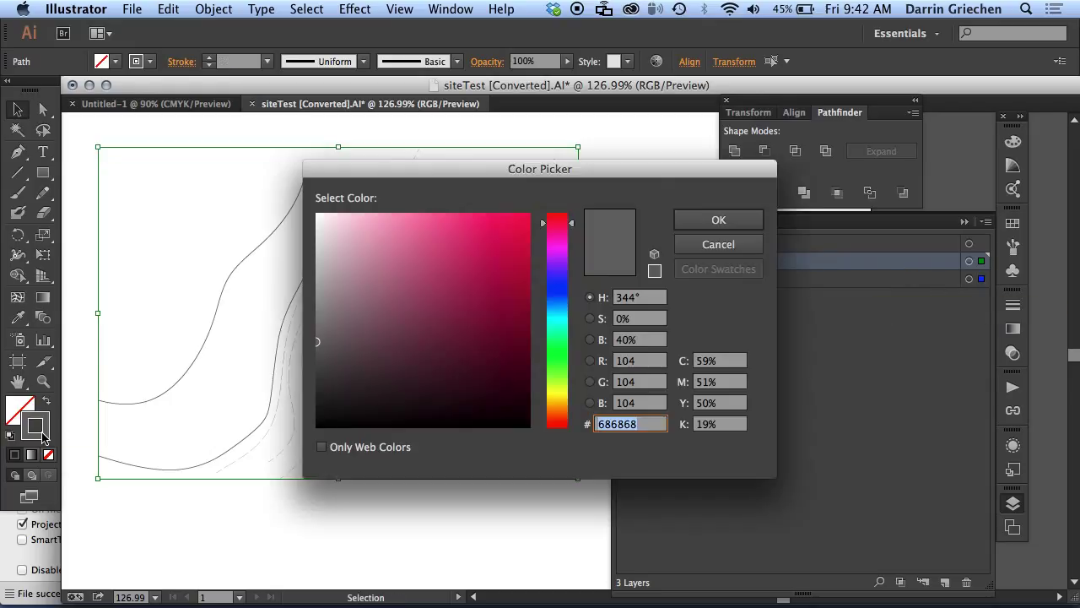
left_click(319, 305)
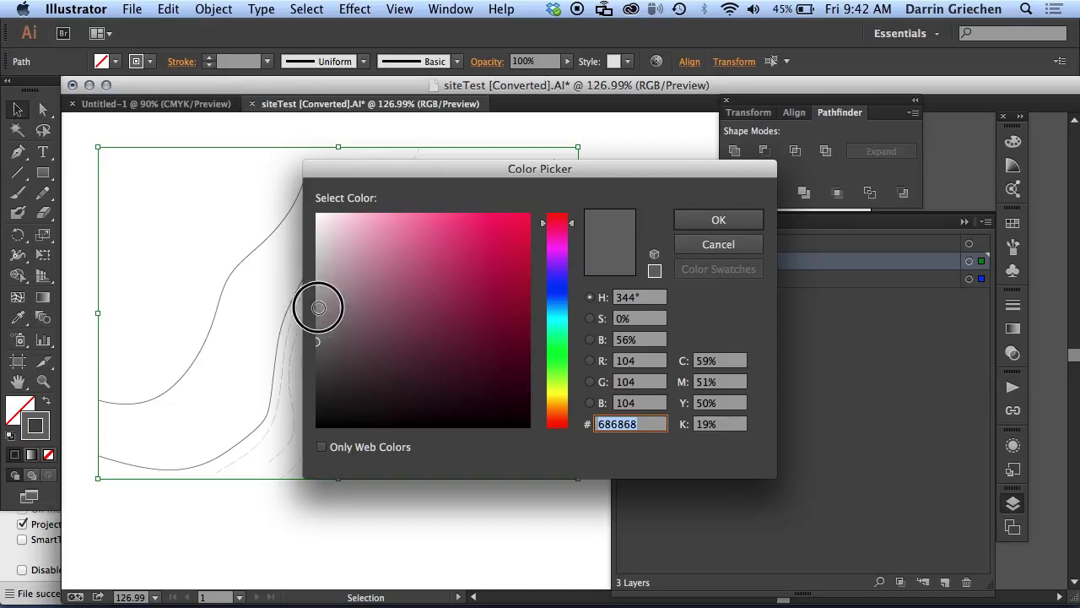
left_click(713, 223)
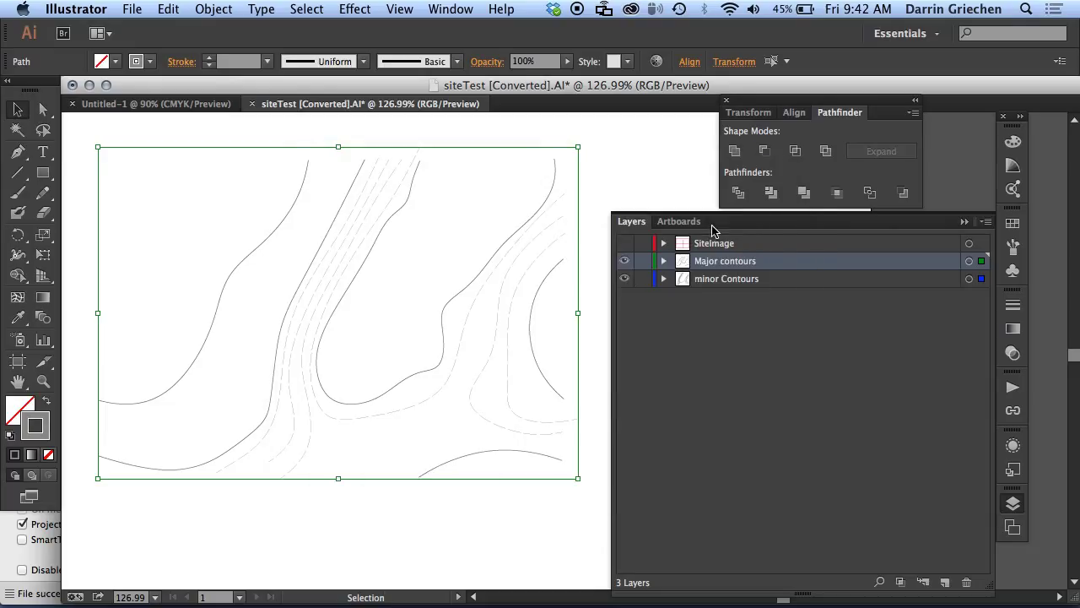
left_click(452, 542)
scroll(500, 492, "down", 4)
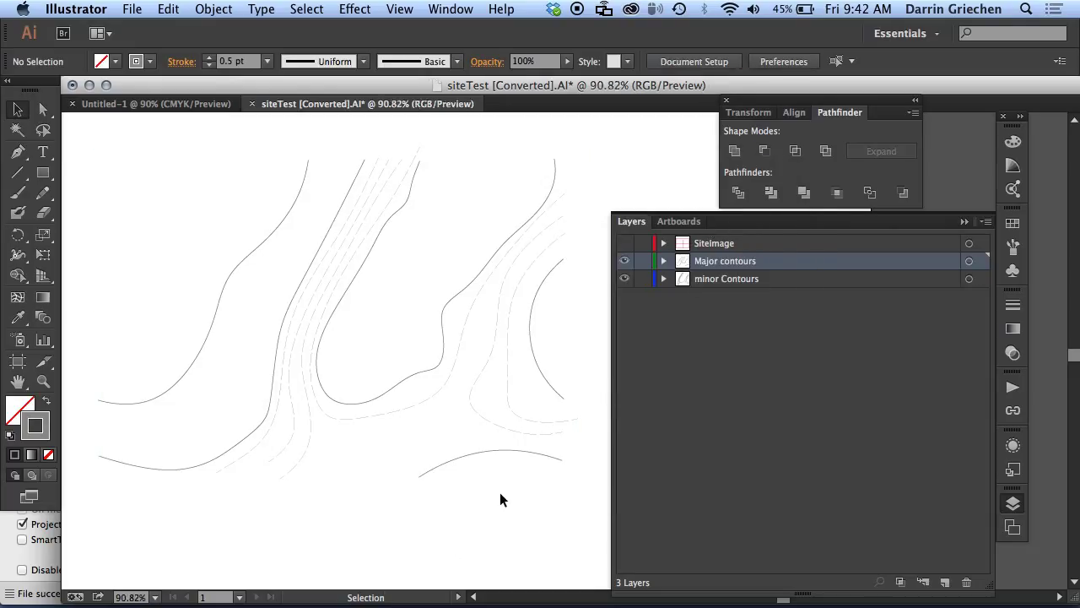
scroll(401, 433, "right", 2)
scroll(400, 434, "down", 1)
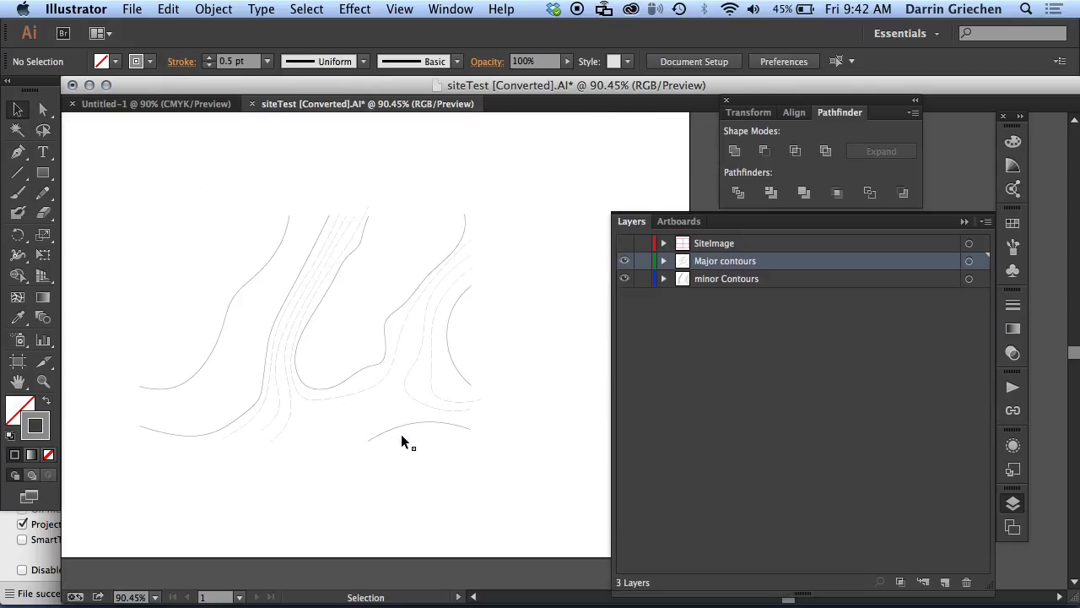
scroll(401, 434, "down", 2)
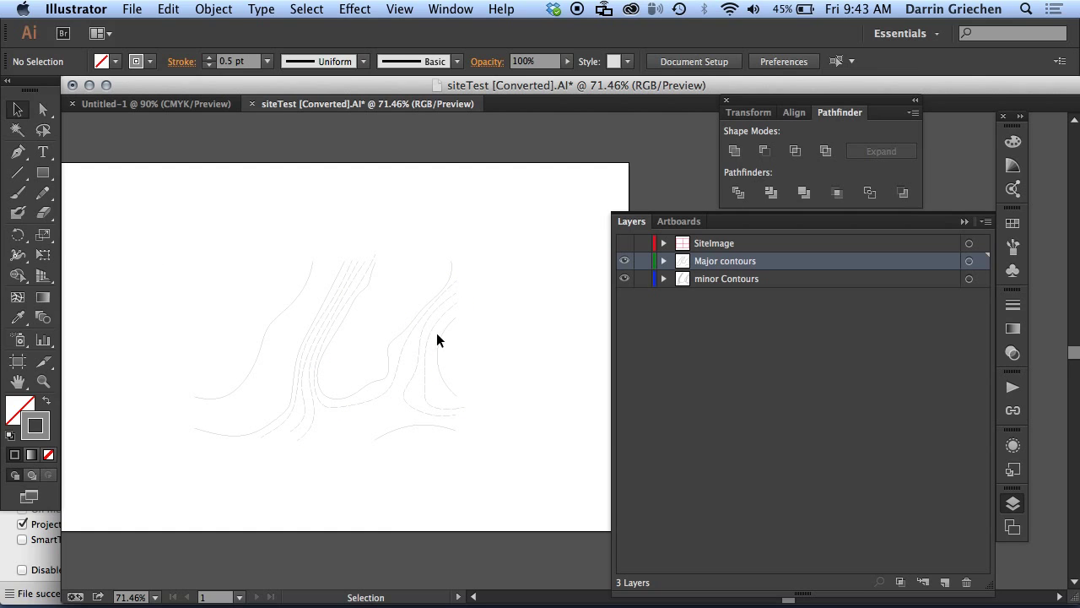
Select all artwork and set its stroke colour to near-black 1C1C1C
scroll(428, 319, "down", 2)
scroll(427, 315, "up", 4)
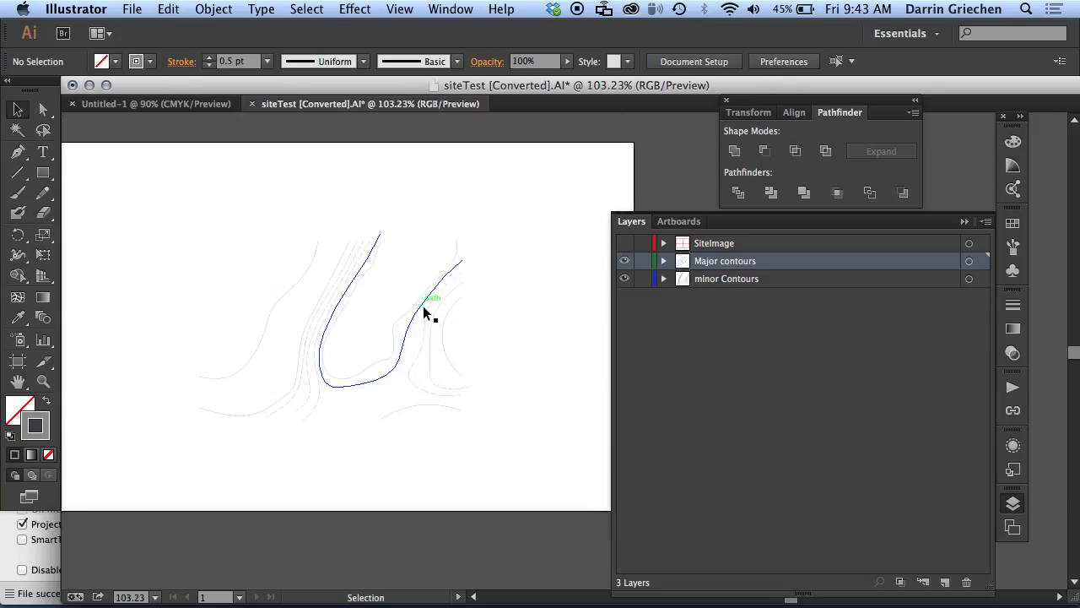
scroll(423, 305, "up", 3)
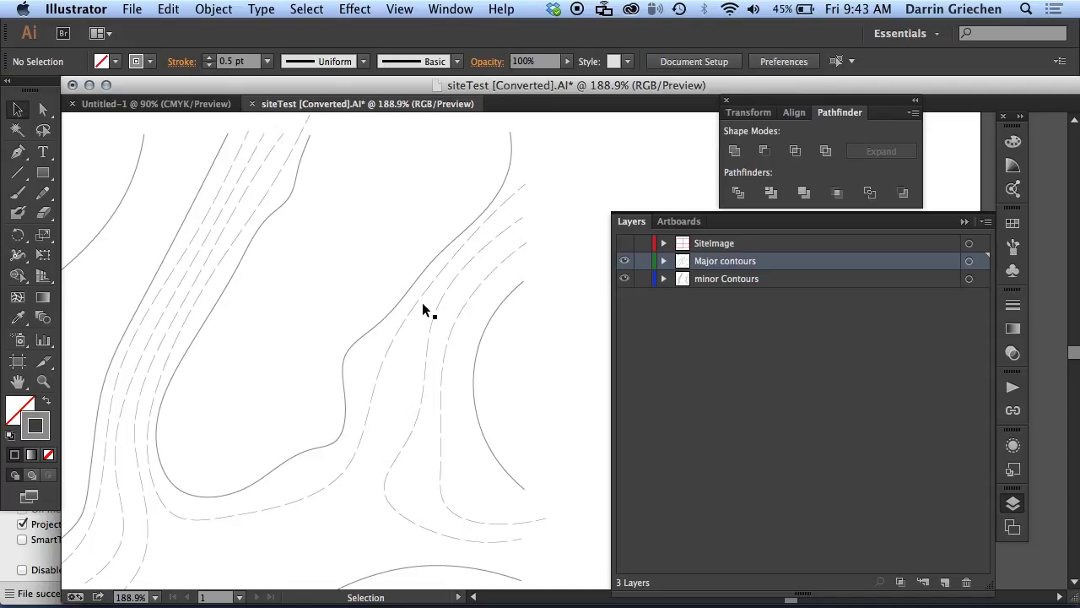
key("super+a")
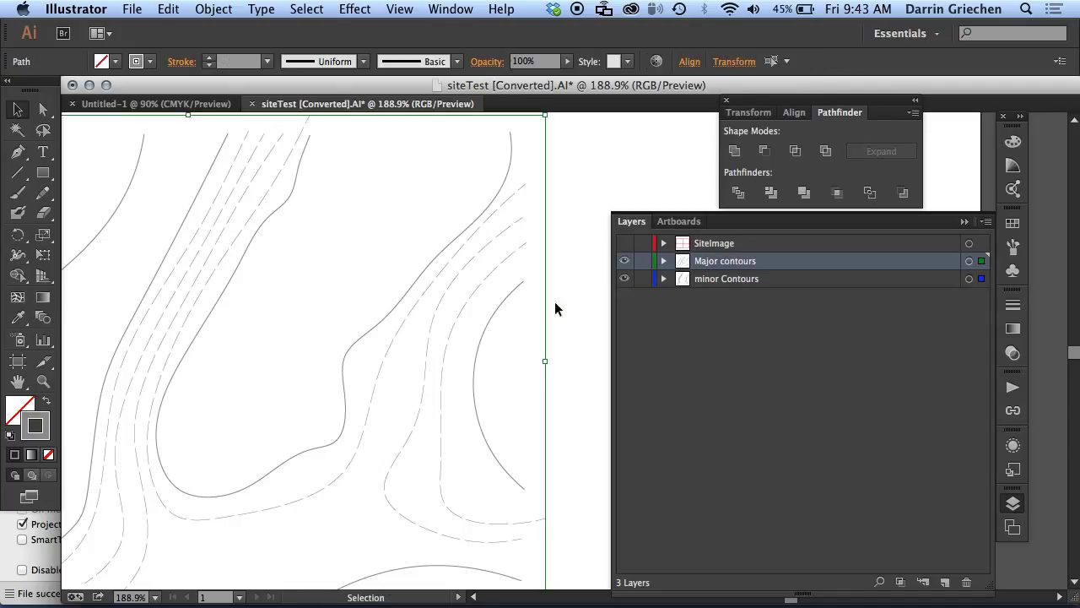
double_click(48, 438)
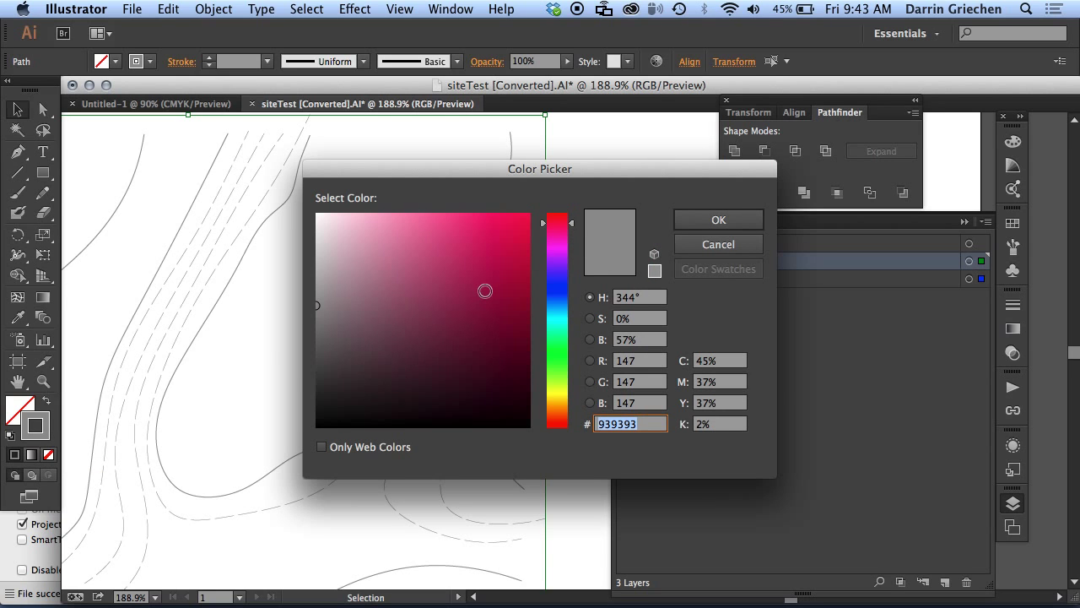
mouse_move(347, 337)
left_mouse_down()
mouse_move(301, 430)
mouse_move(303, 404)
left_mouse_up()
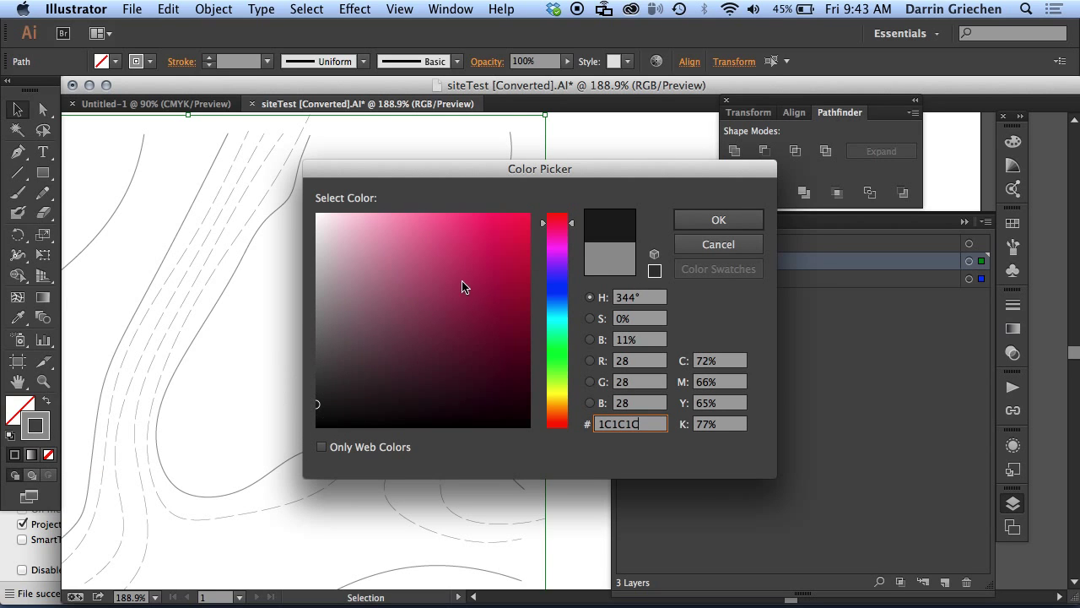
left_click(717, 221)
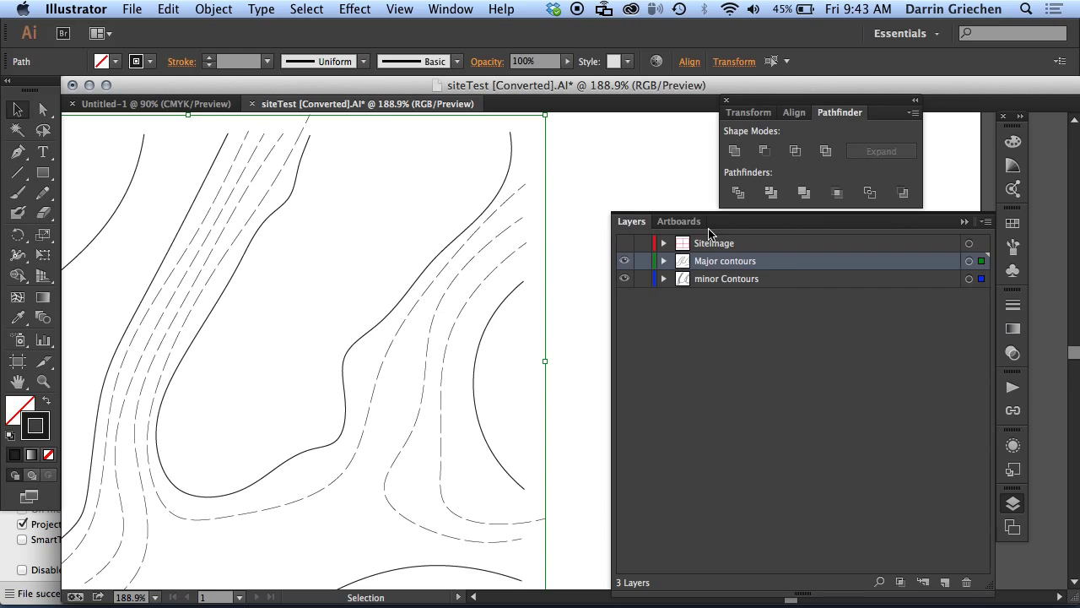
left_click(598, 185)
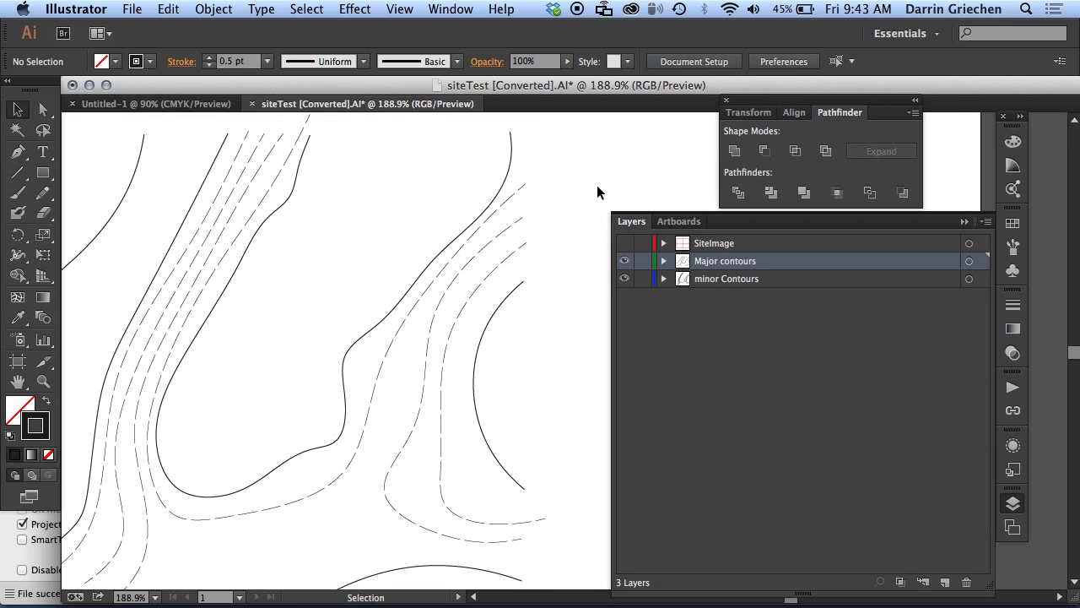
scroll(480, 312, "down", 2)
scroll(480, 313, "down", 3)
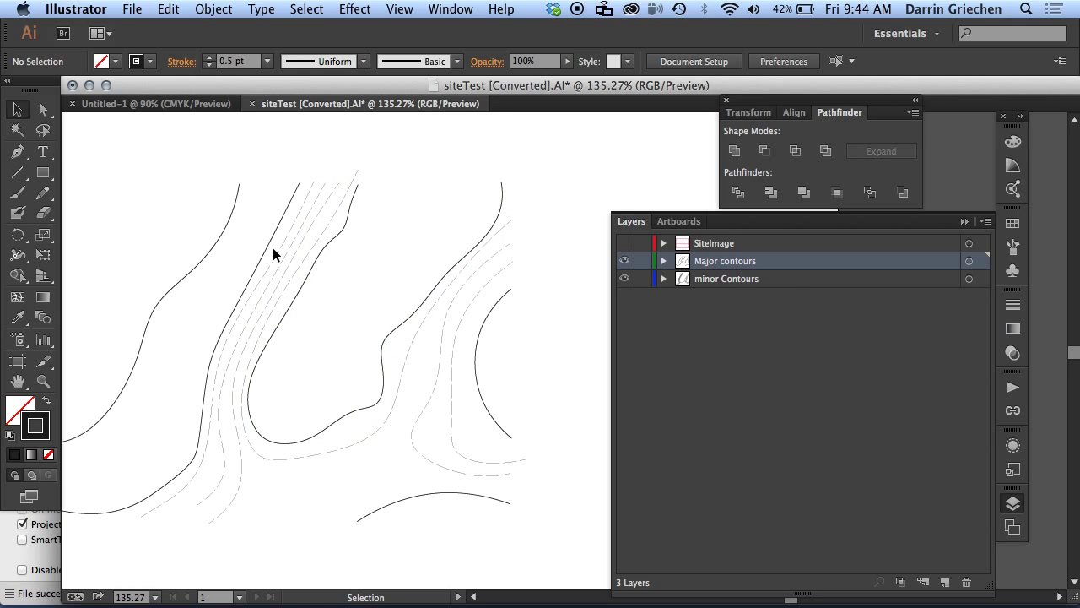
left_click(974, 261)
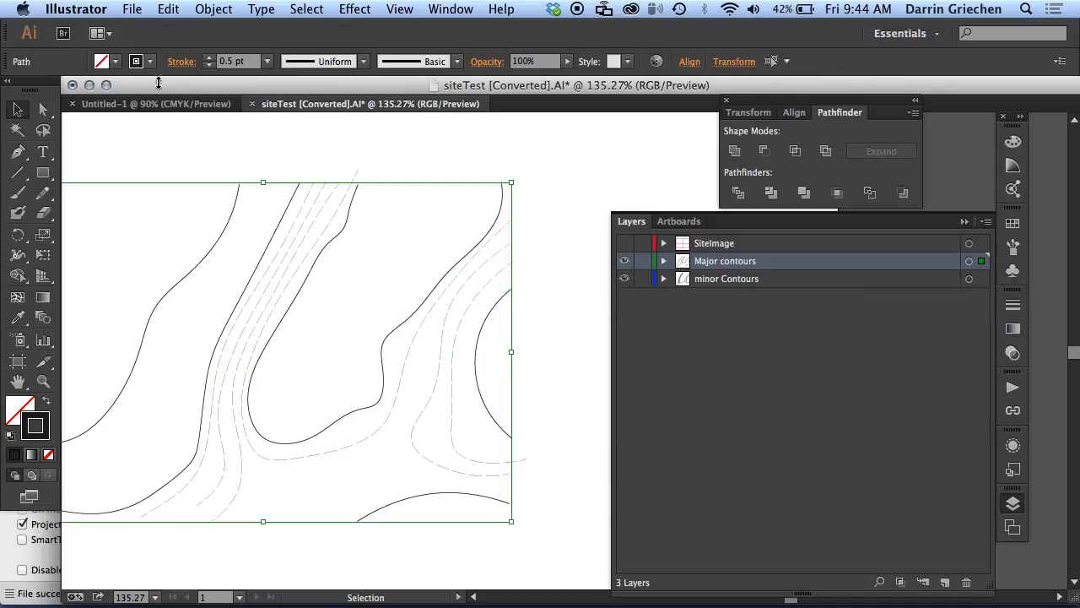
Turn off Dashed Line for the minor Contours layer so its 0.25 pt lines draw solid
left_click(181, 63)
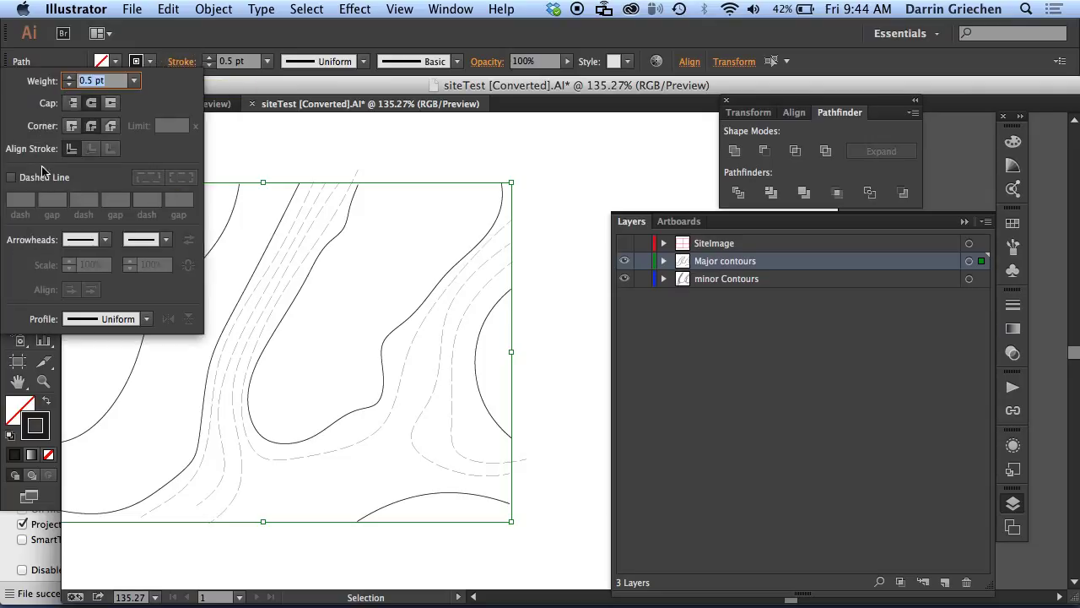
left_click(980, 281)
left_click(981, 280)
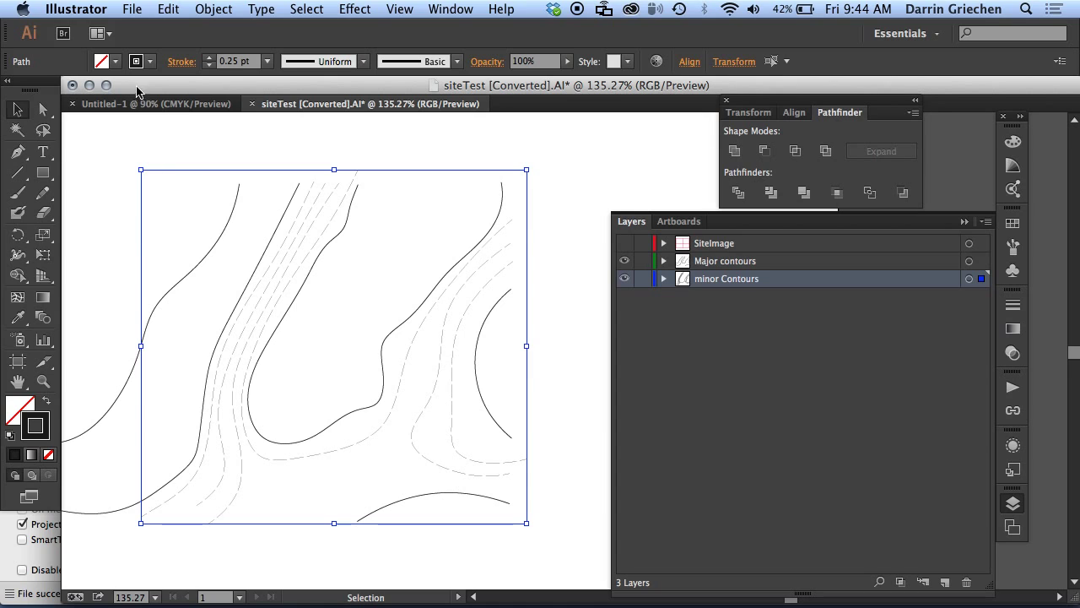
left_click(173, 67)
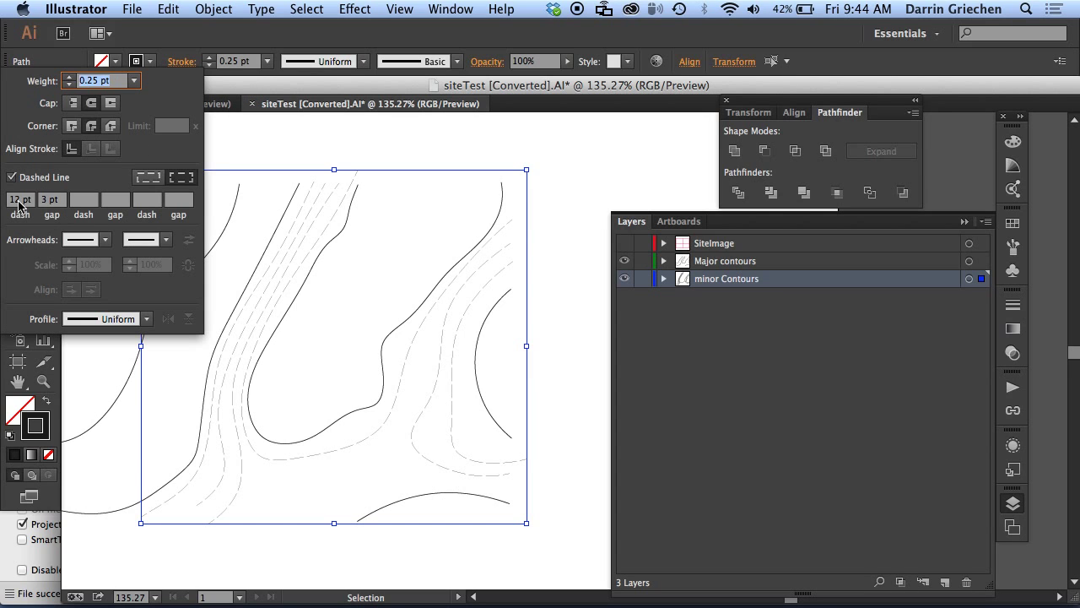
left_click(11, 177)
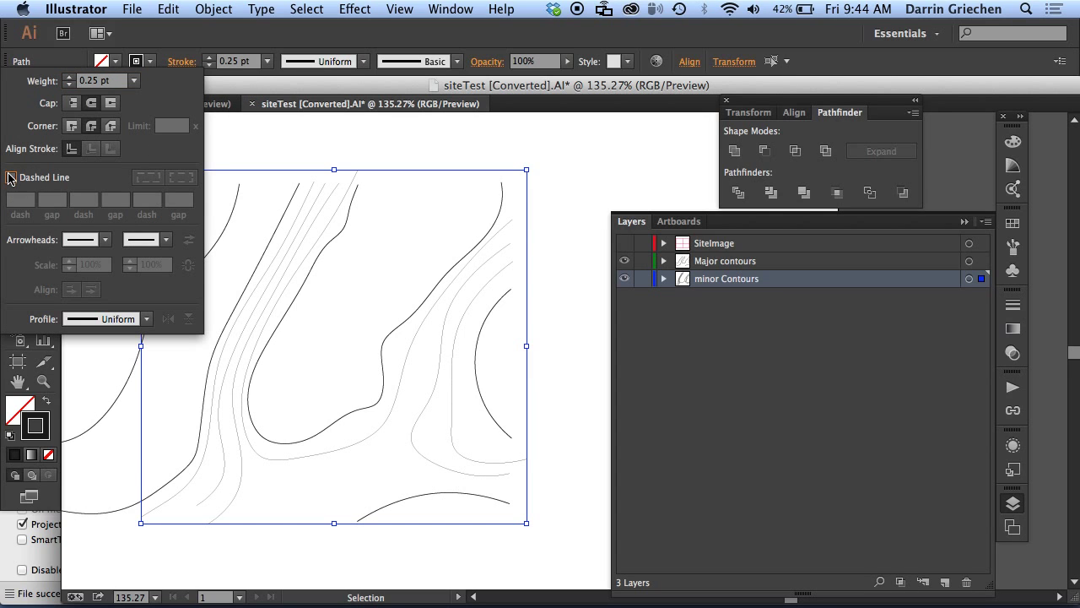
left_click(316, 145)
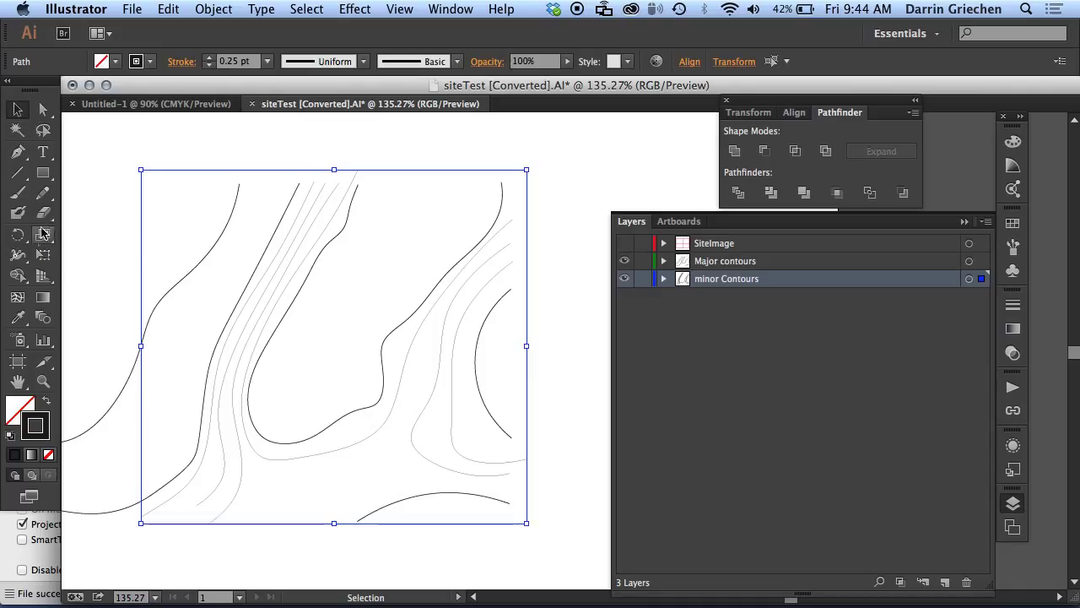
Draw a small 16.485 × 8.132 pt pavilion rectangle and move it onto new Layer 4
left_click(43, 173)
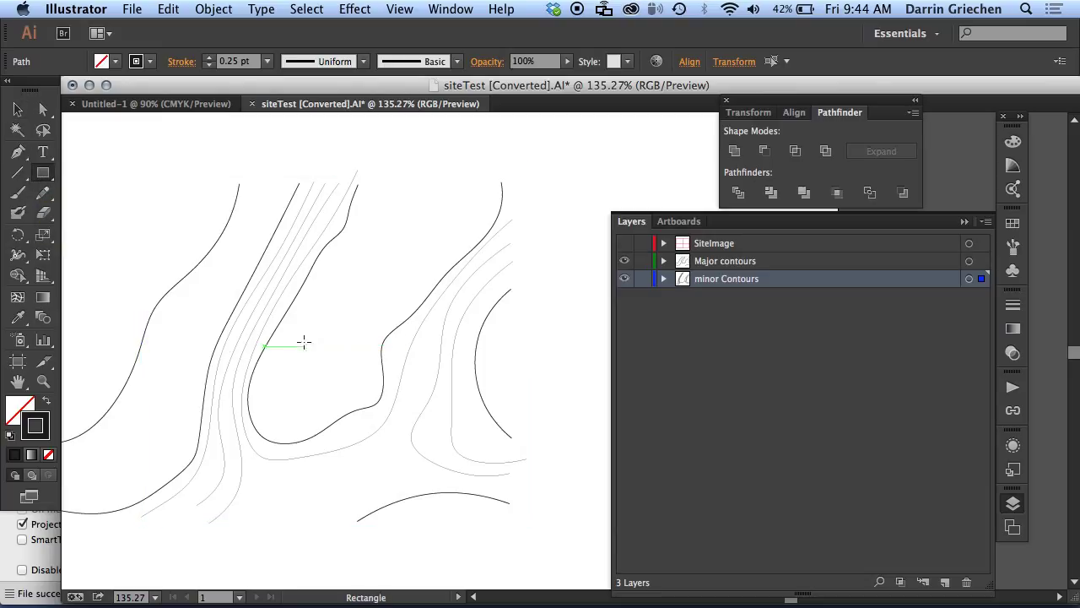
left_click_drag(300, 331, 318, 341)
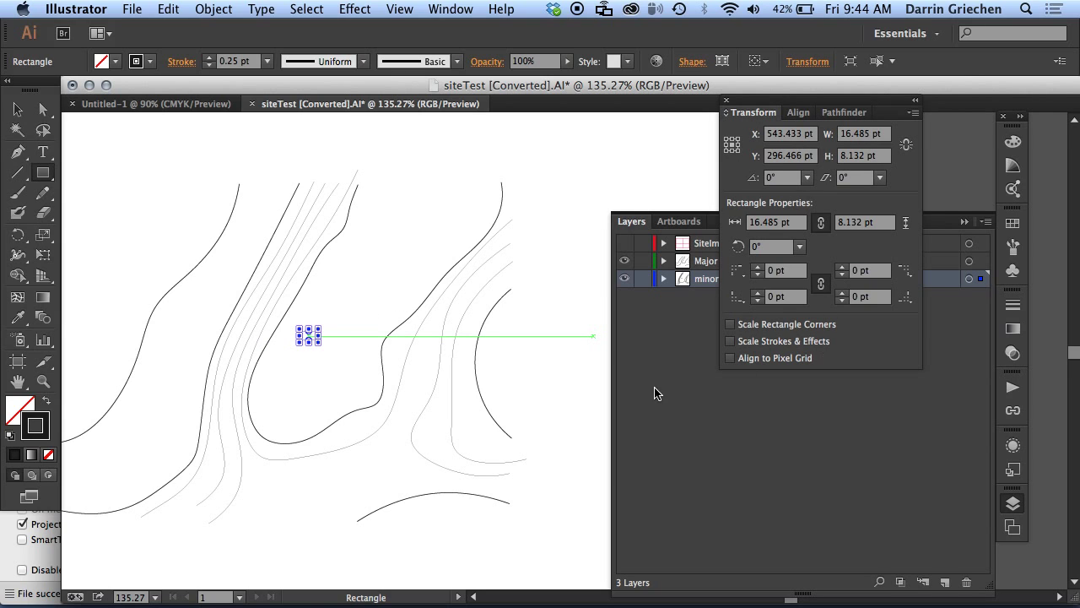
left_click(804, 317)
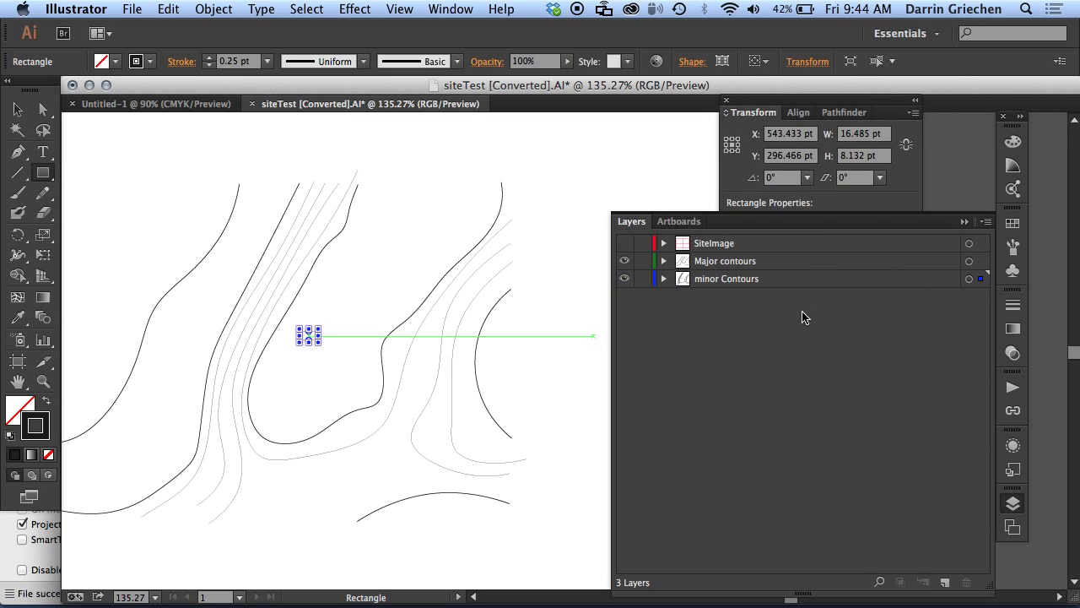
left_click(813, 262)
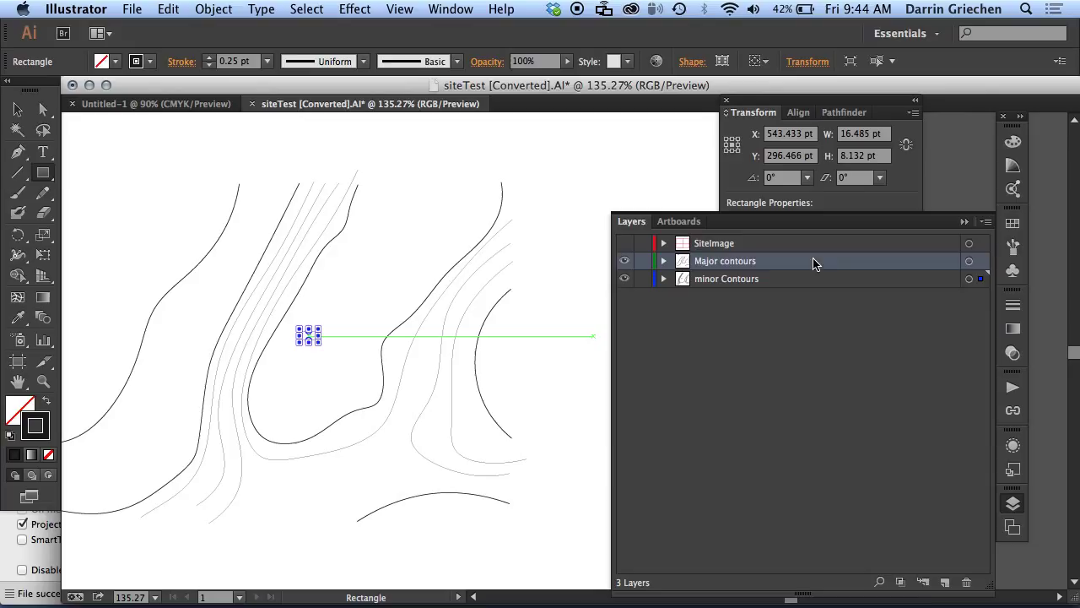
left_click(944, 581)
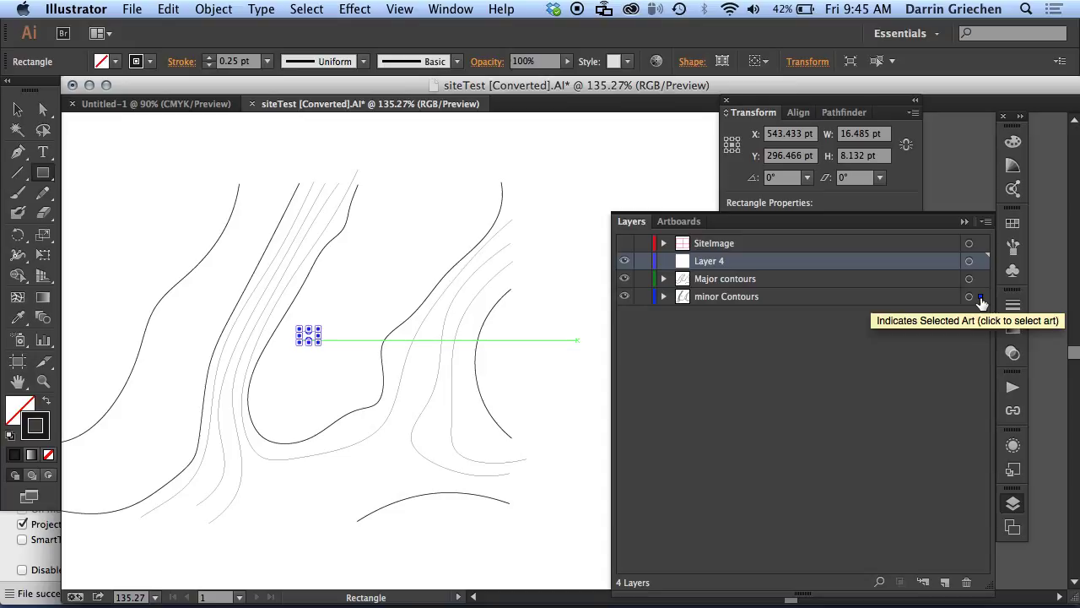
left_click_drag(981, 301, 979, 266)
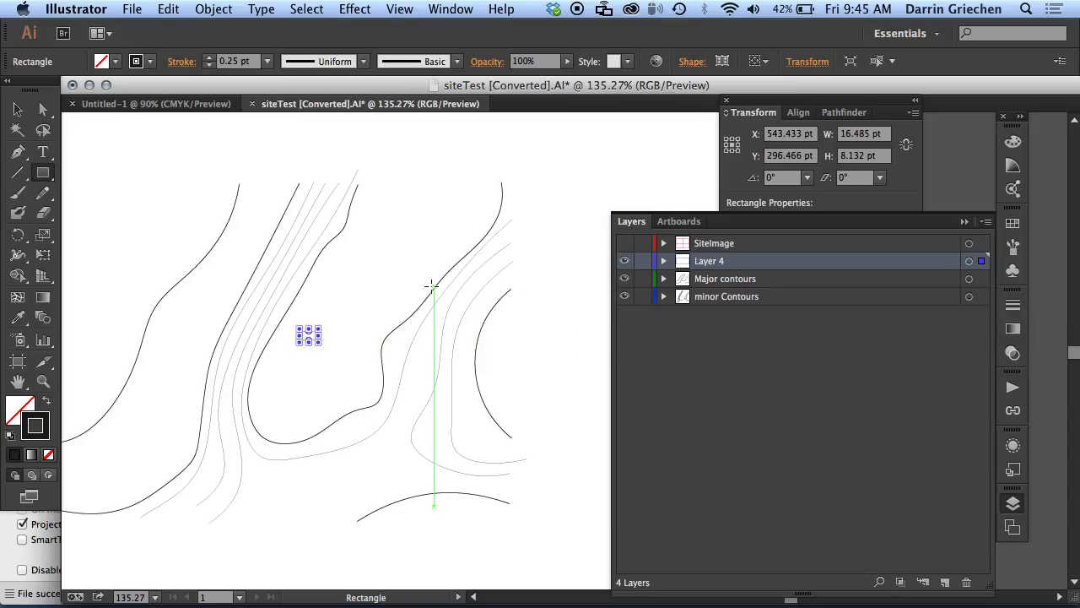
key("v")
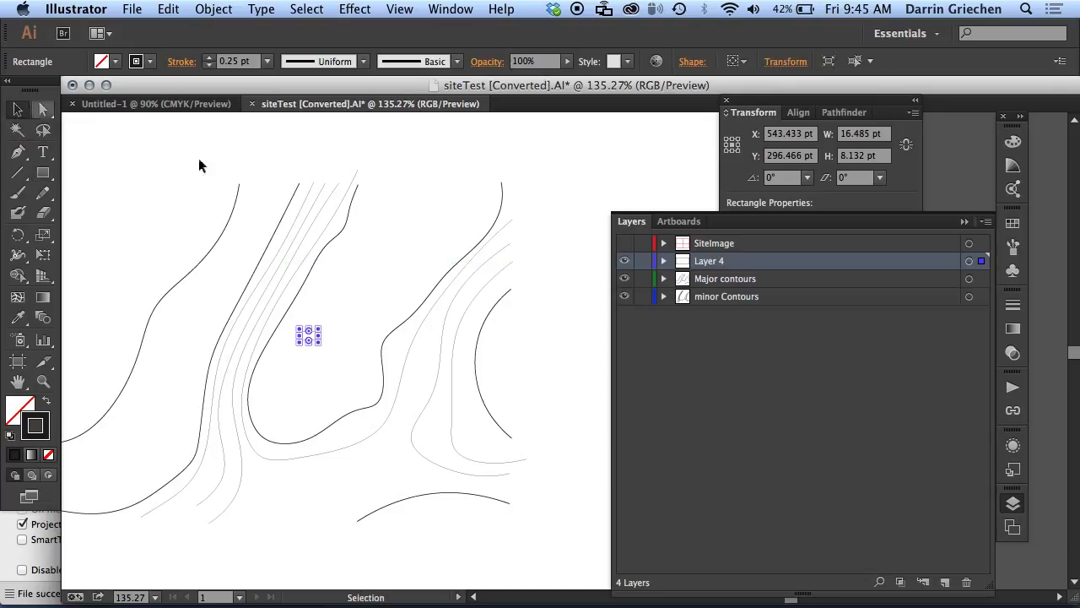
left_click(387, 238)
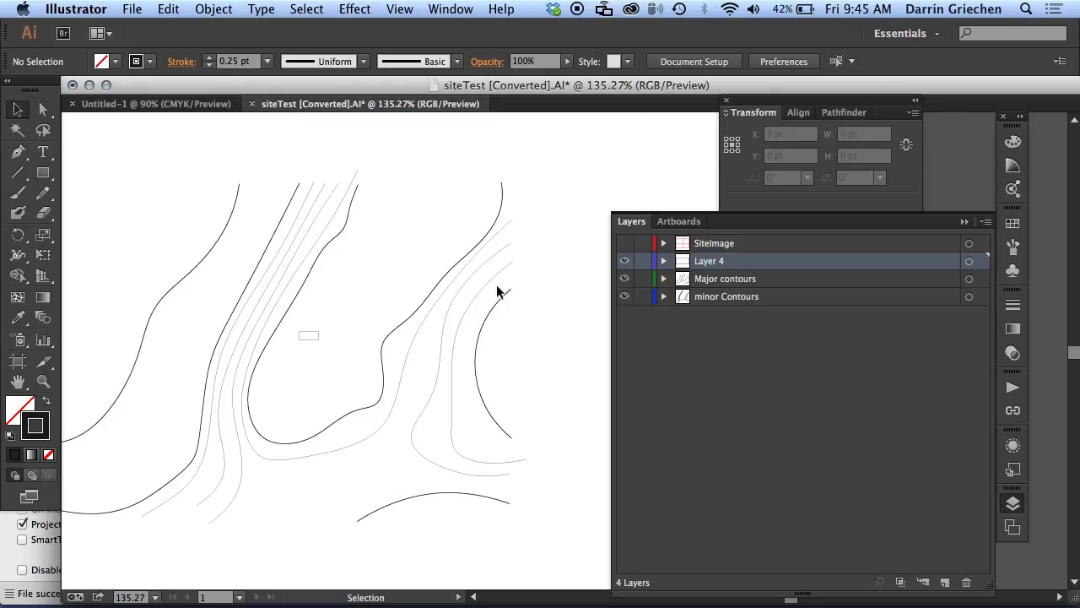
left_click(312, 341)
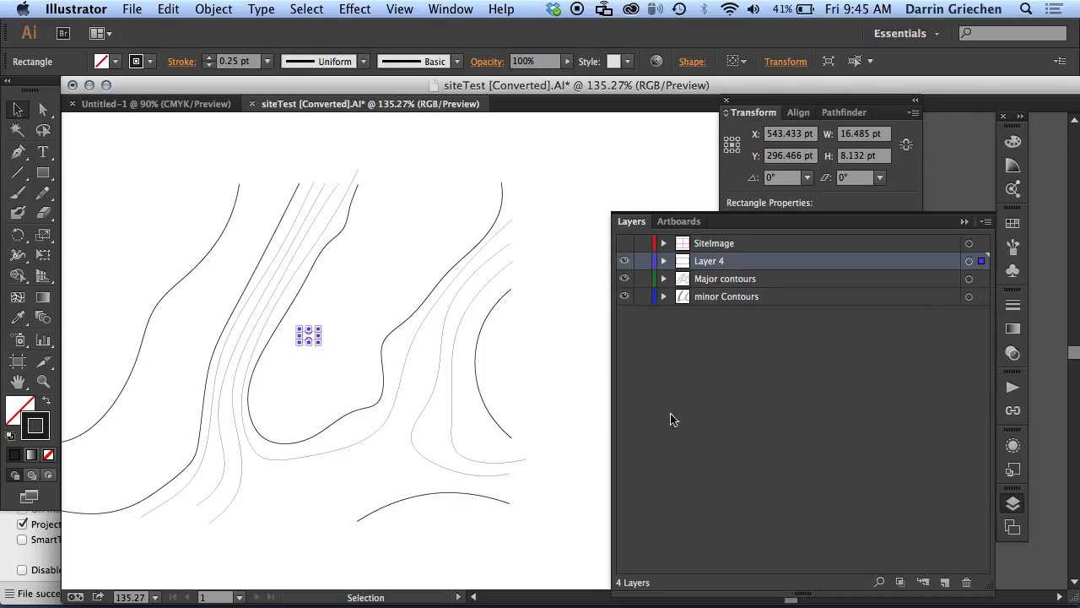
left_click(982, 298)
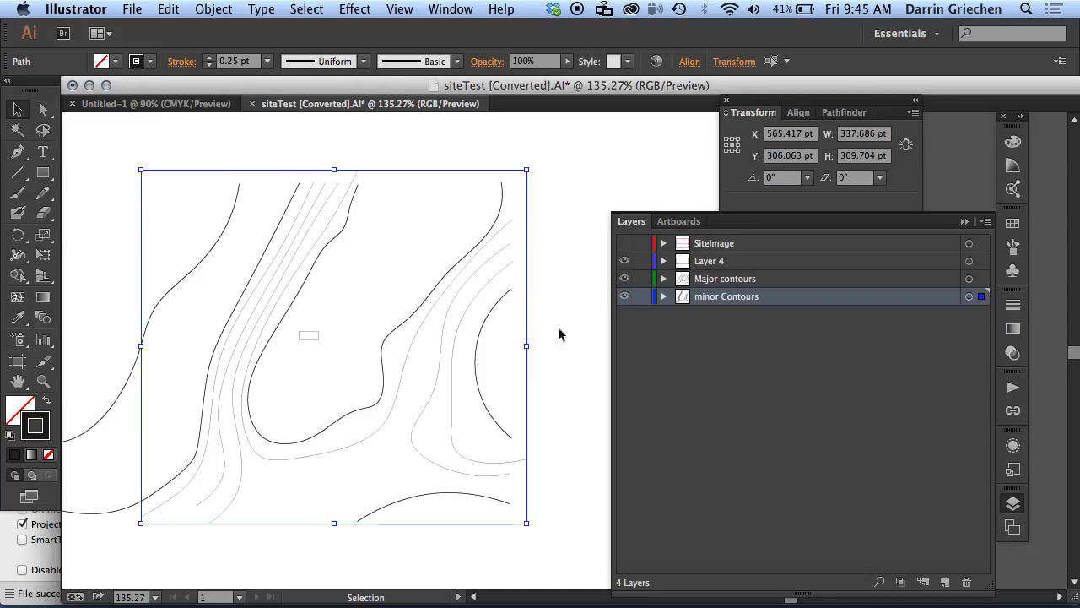
left_click(303, 335)
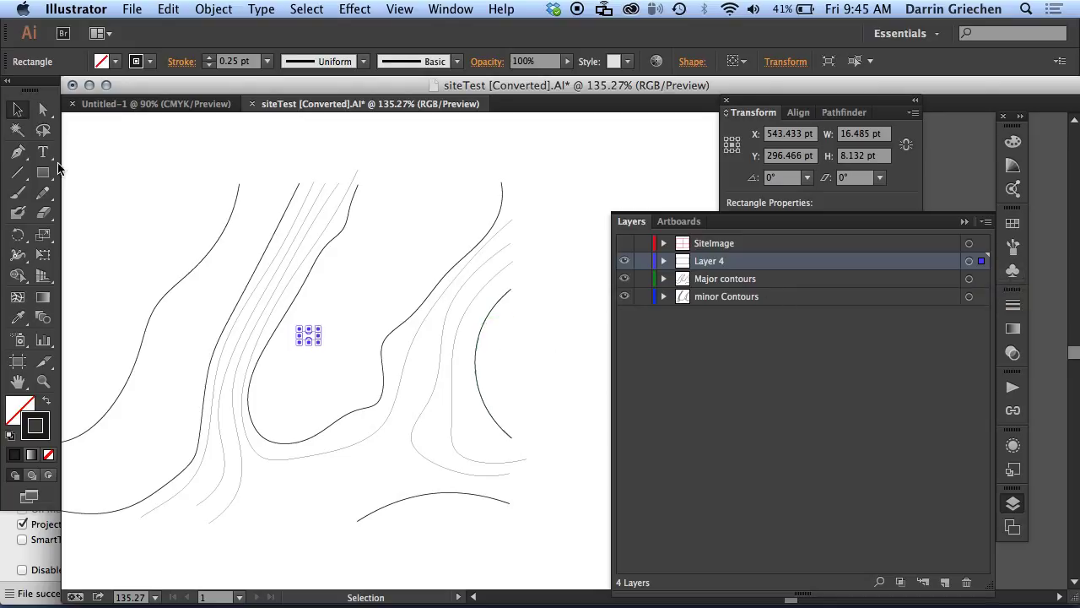
Give the pavilion rectangle a 2 pt stroke
left_click(267, 61)
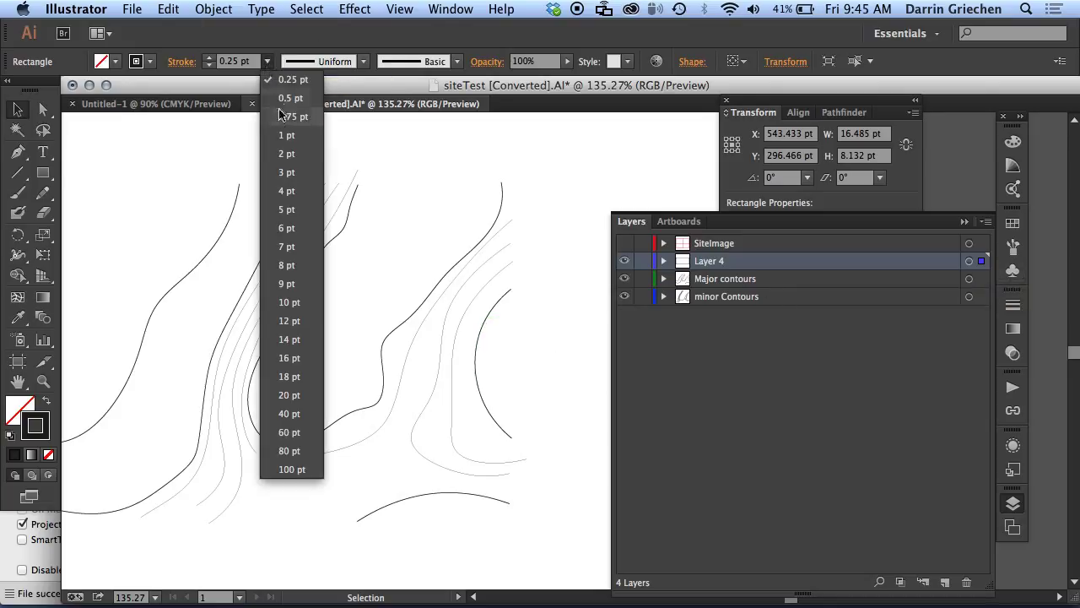
left_click(289, 154)
left_click(390, 280)
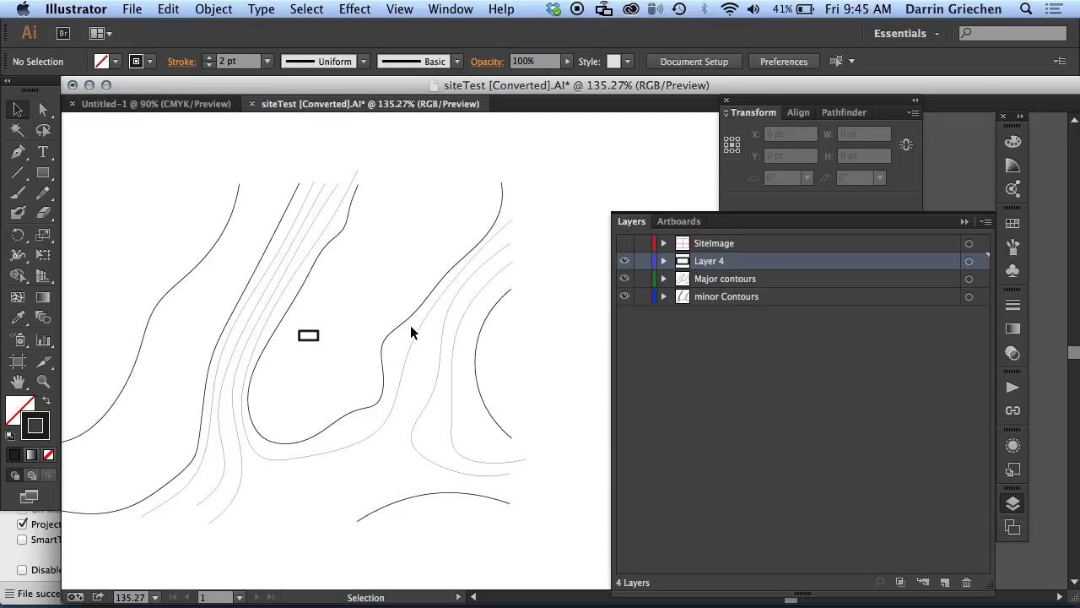
Rotate the pavilion rectangle about 45° to a diagonal
left_click(307, 332)
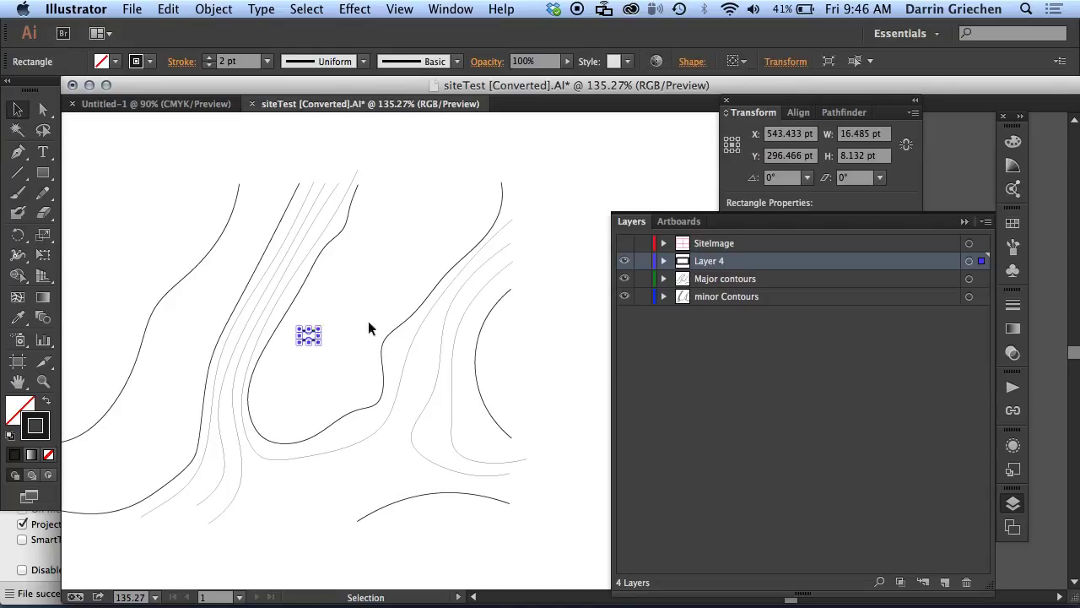
left_click_drag(323, 326, 330, 320)
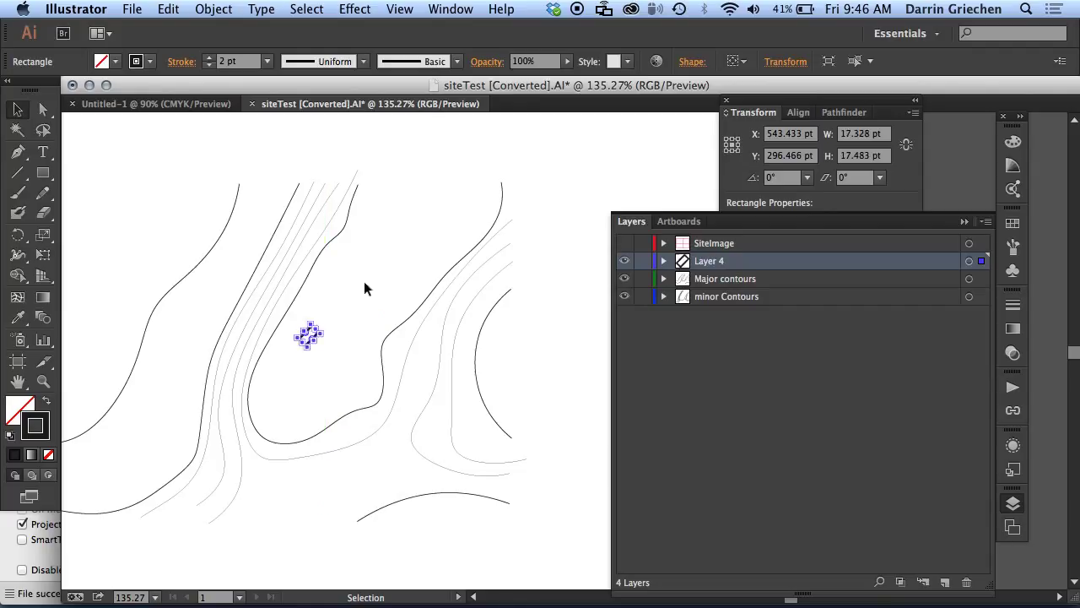
left_click(374, 274)
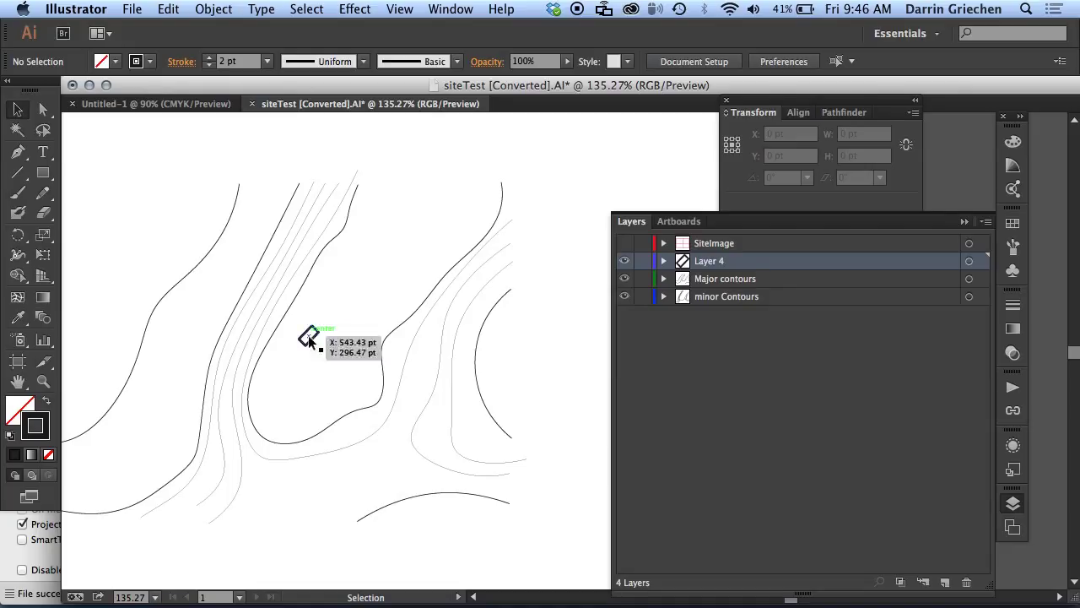
Add a new layer named 'paths'
scroll(313, 357, "down", 1)
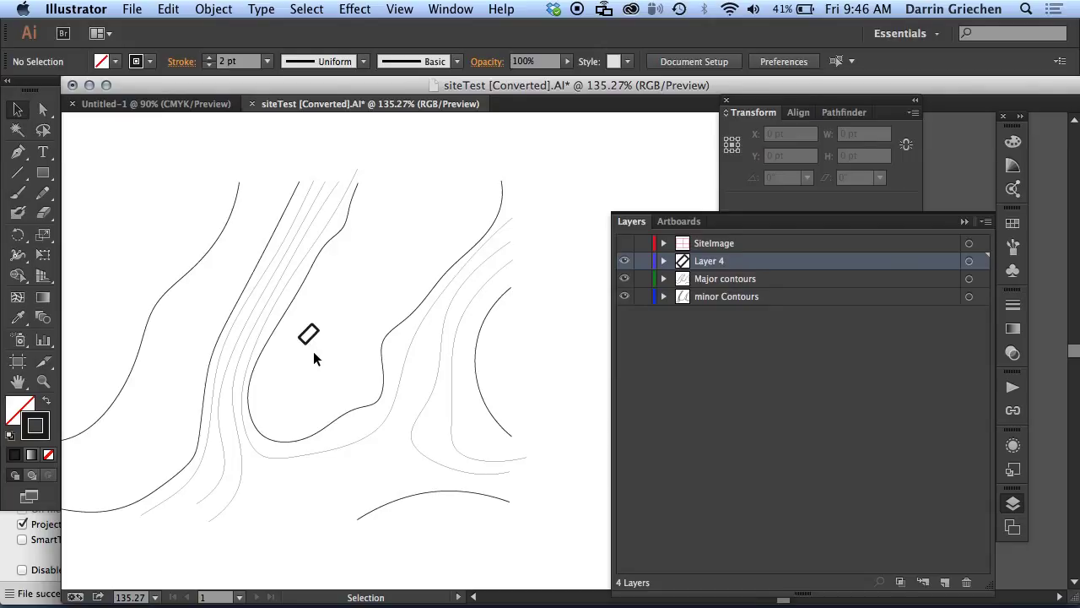
left_click(18, 152)
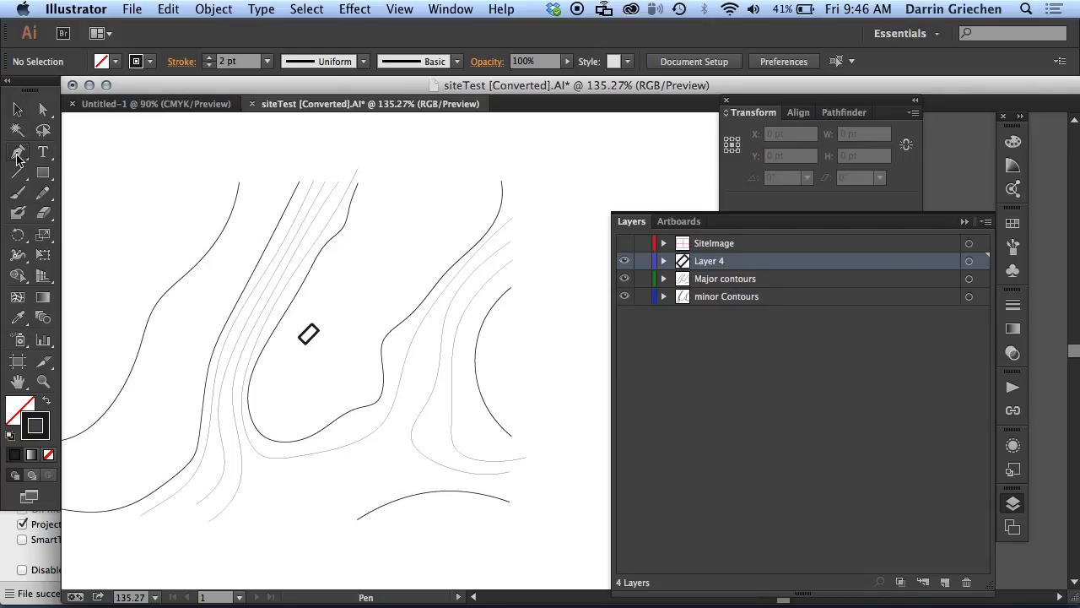
left_click(945, 582)
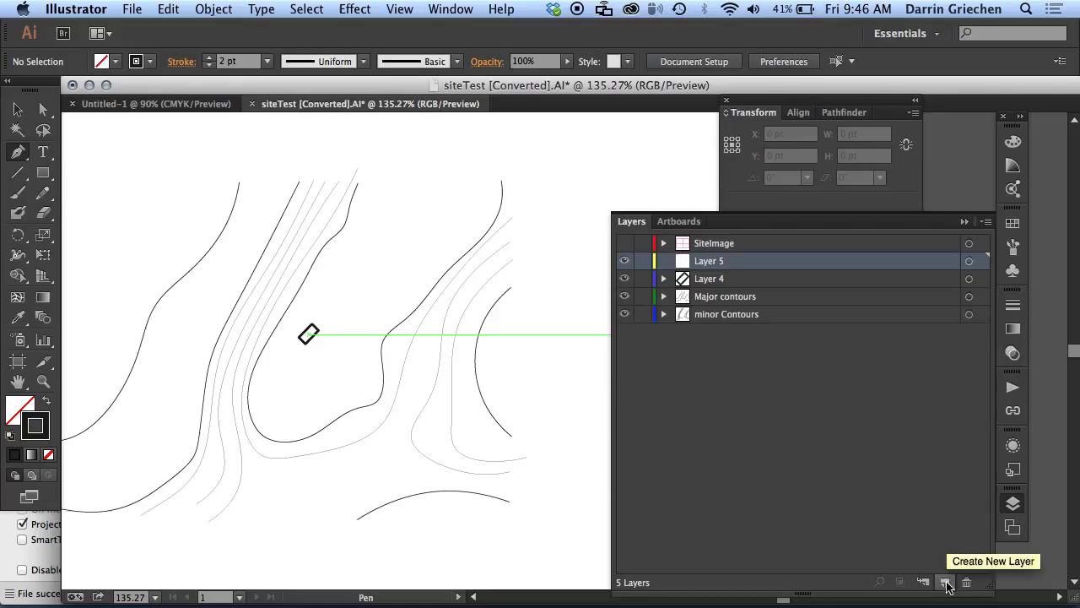
double_click(716, 263)
type("paths")
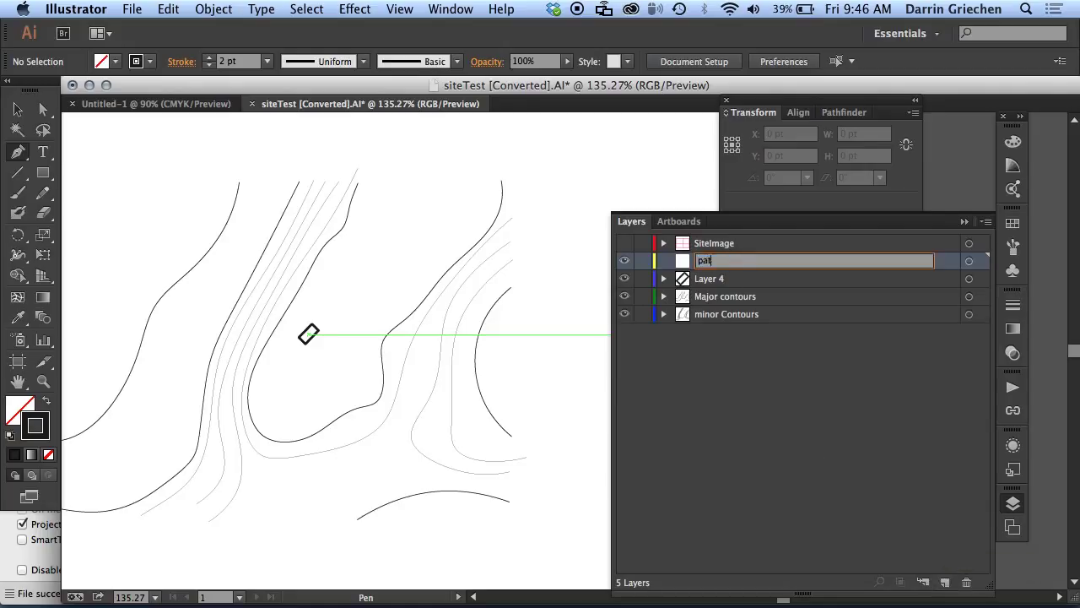
key("Return")
Rename Layer 4 to 'pavilion'
double_click(722, 282)
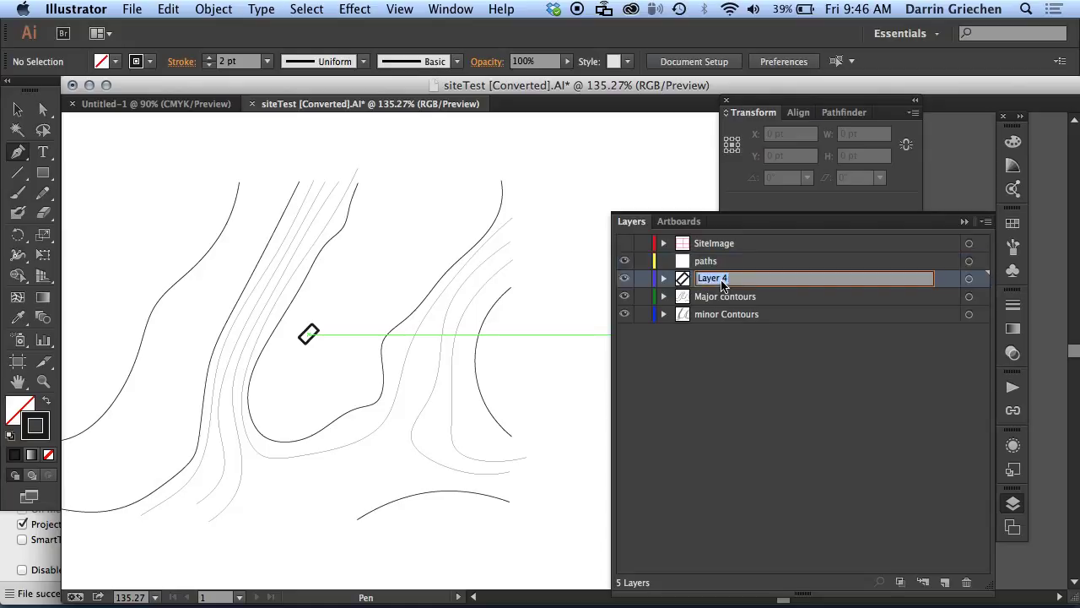
type("pavilion")
key("Return")
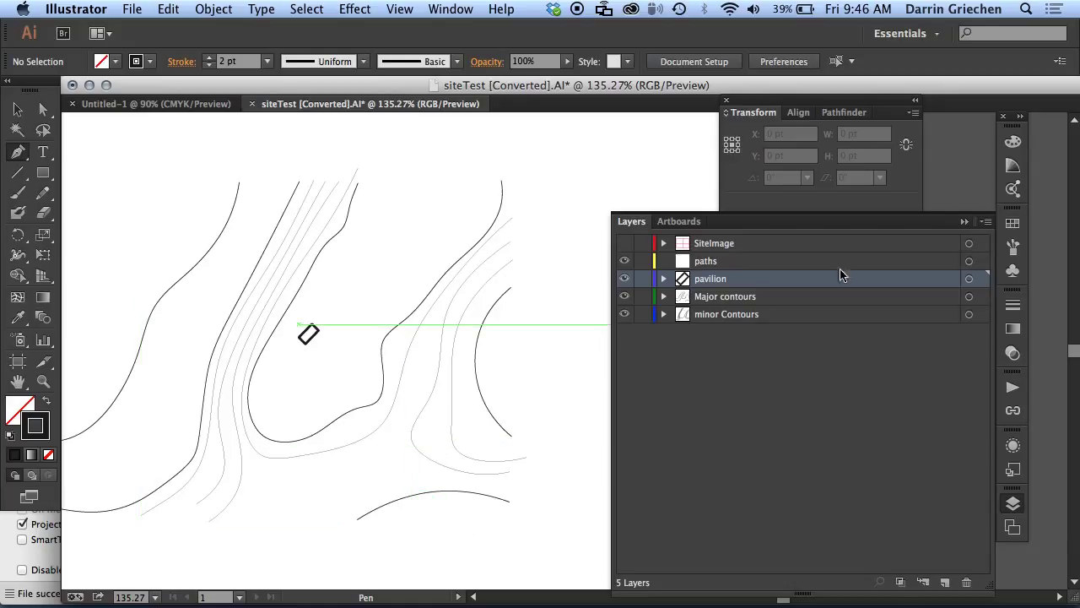
On the paths layer, draw a curved Pen path from the bottom contour to the upper right
left_click(905, 262)
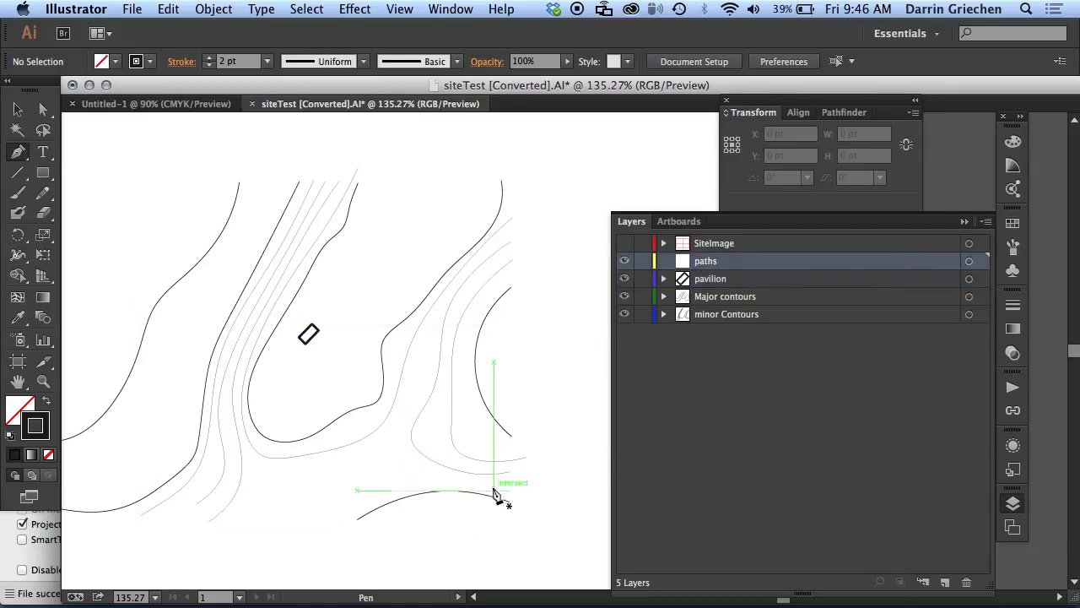
left_click_drag(462, 547, 414, 518)
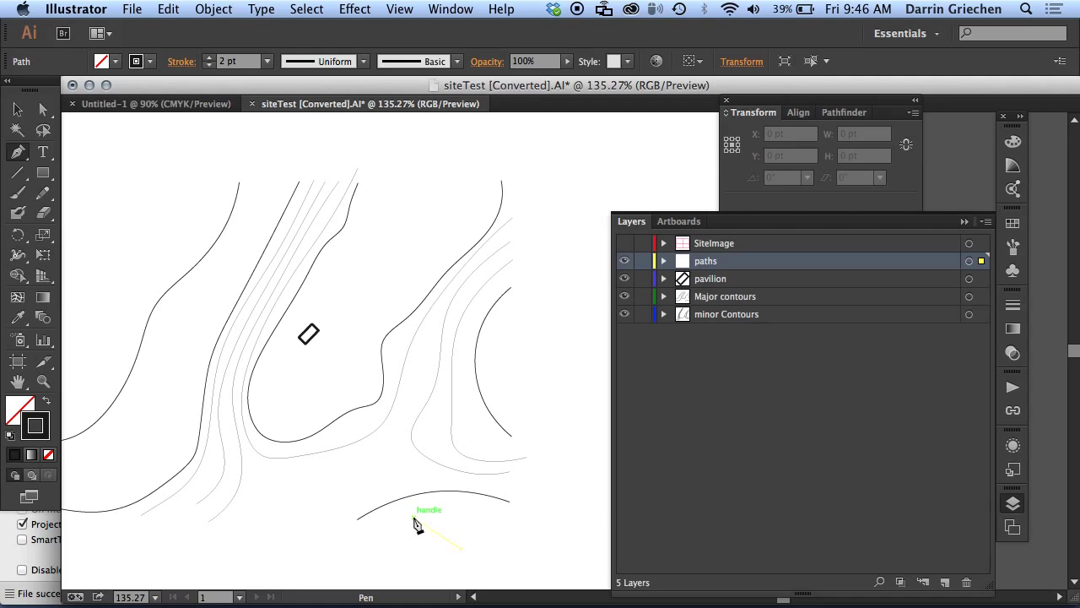
left_click_drag(362, 471, 352, 432)
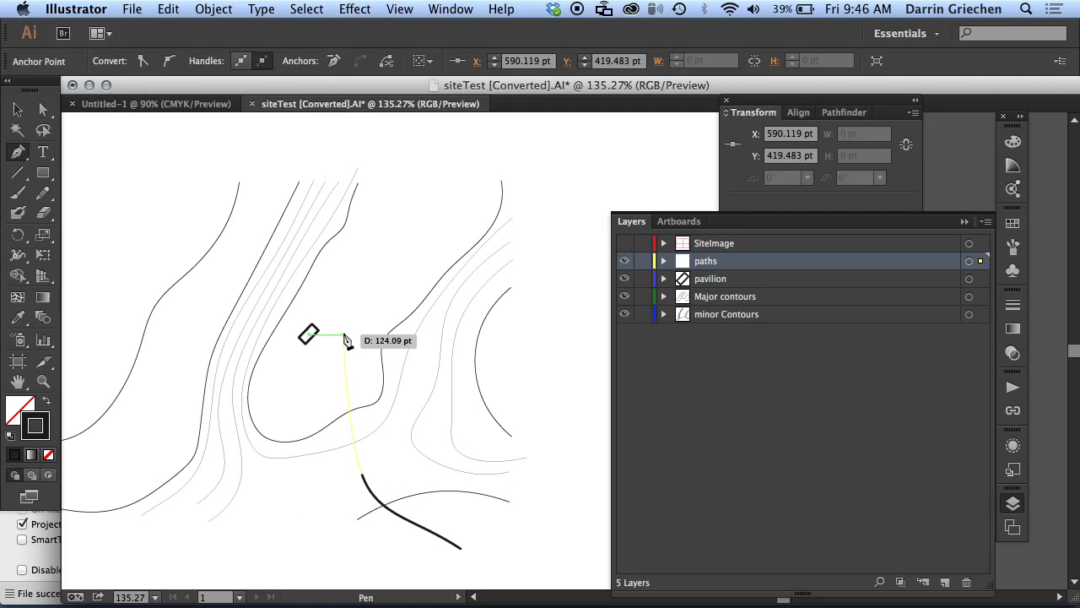
left_click_drag(351, 308, 354, 309)
left_click_drag(402, 270, 454, 274)
left_click_drag(588, 240, 597, 213)
key("v")
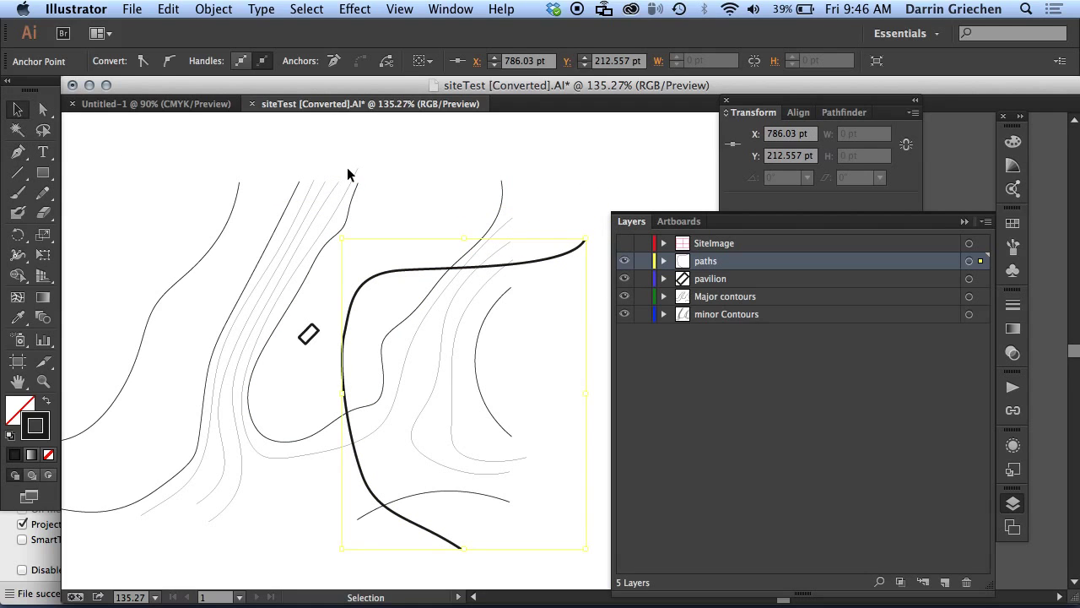
left_click(408, 204)
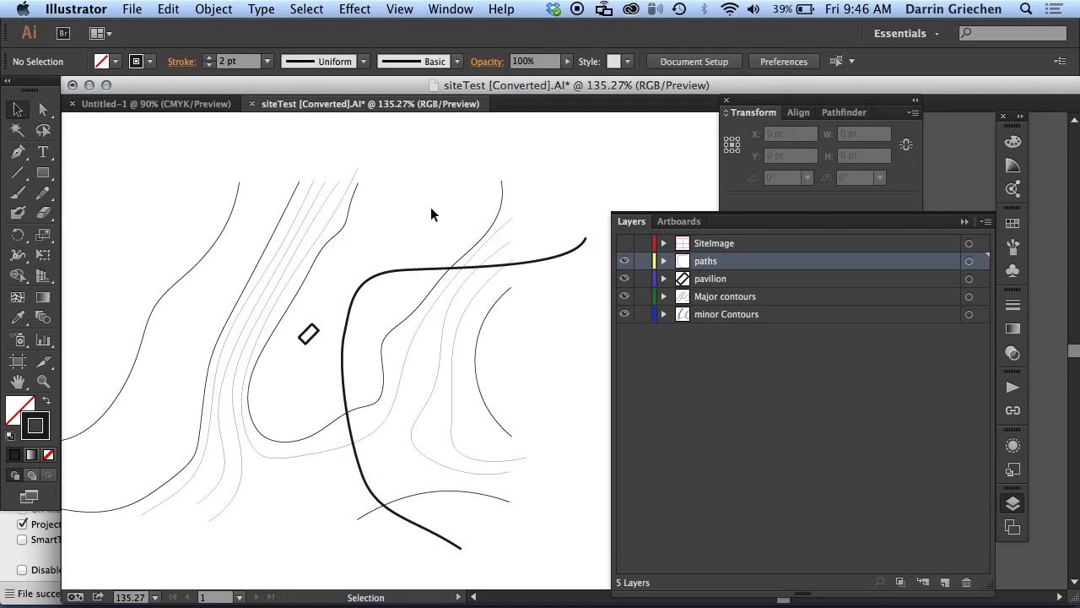
Set the curved path's stroke weight to 3 pt
left_click(343, 347)
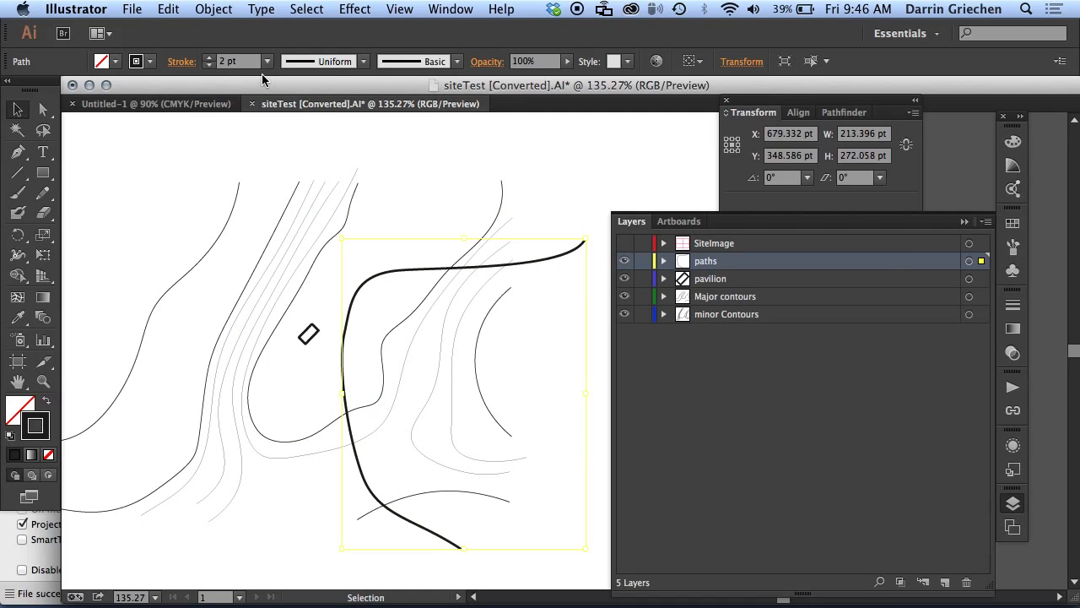
left_click(209, 56)
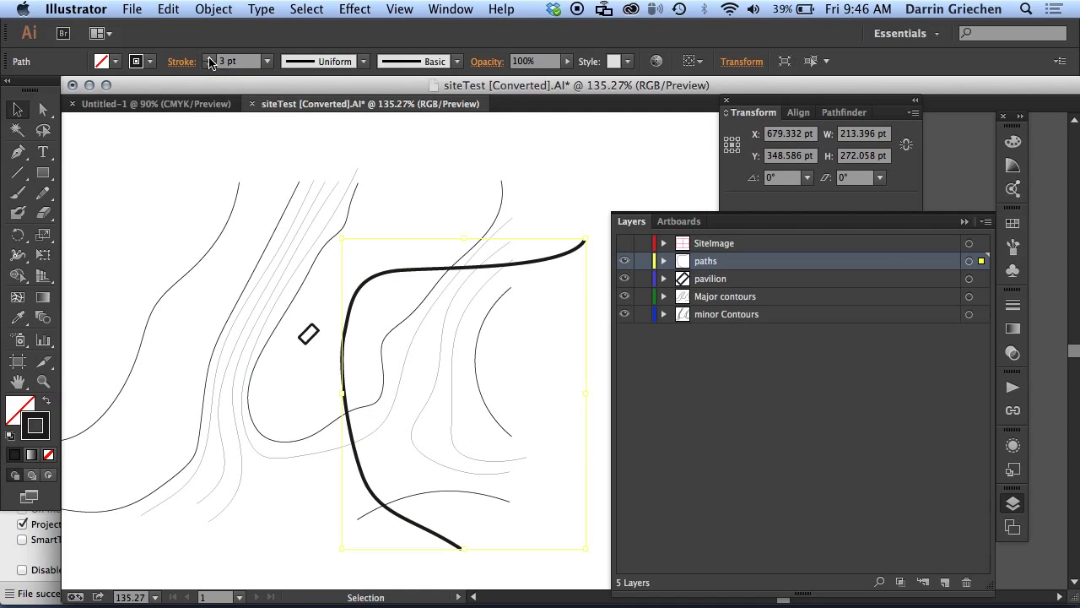
left_click(208, 56)
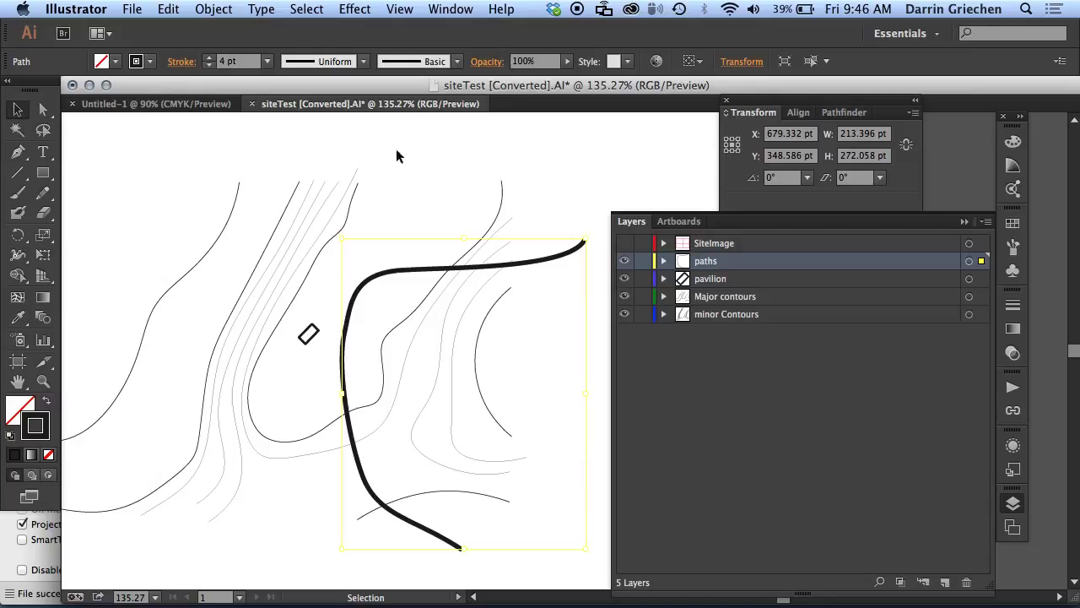
left_click(208, 66)
left_click(591, 159)
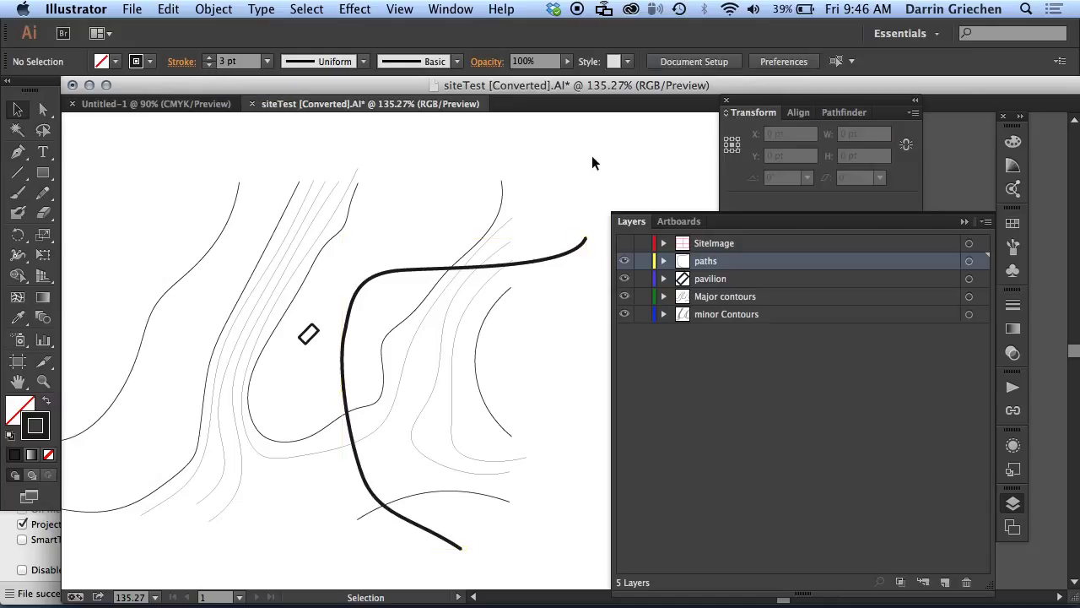
left_click(352, 304)
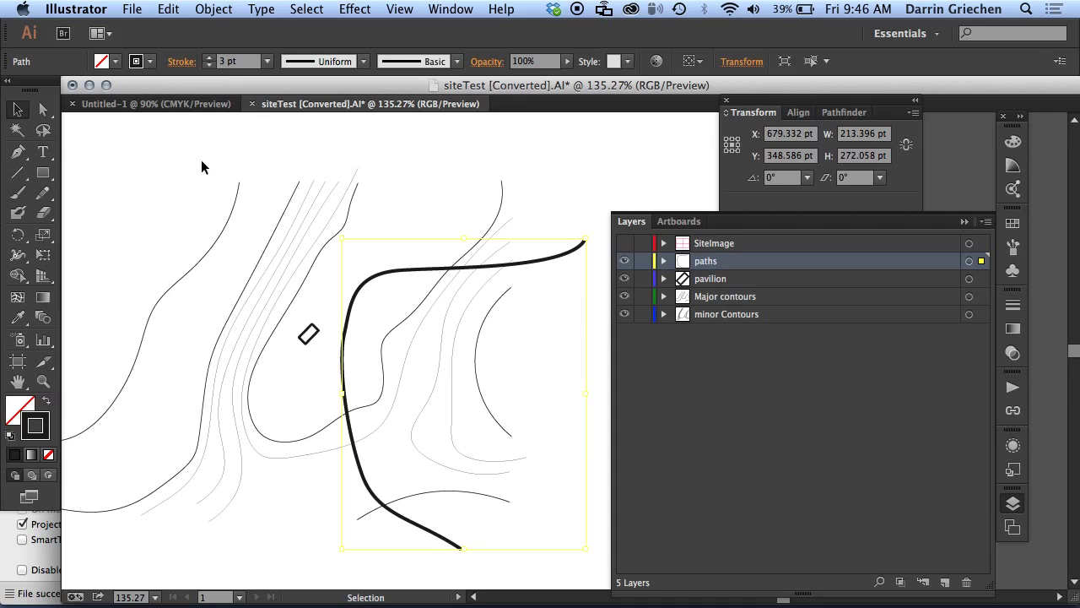
Convert the curved path's stroke to a shape with Object > Path > Outline Stroke
left_click(218, 10)
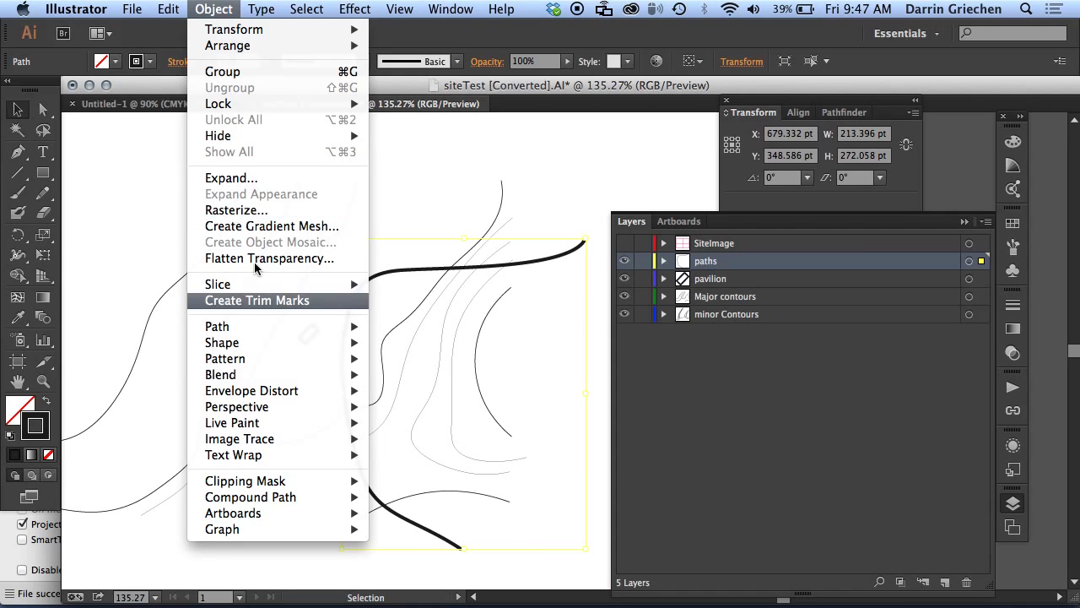
mouse_move(258, 329)
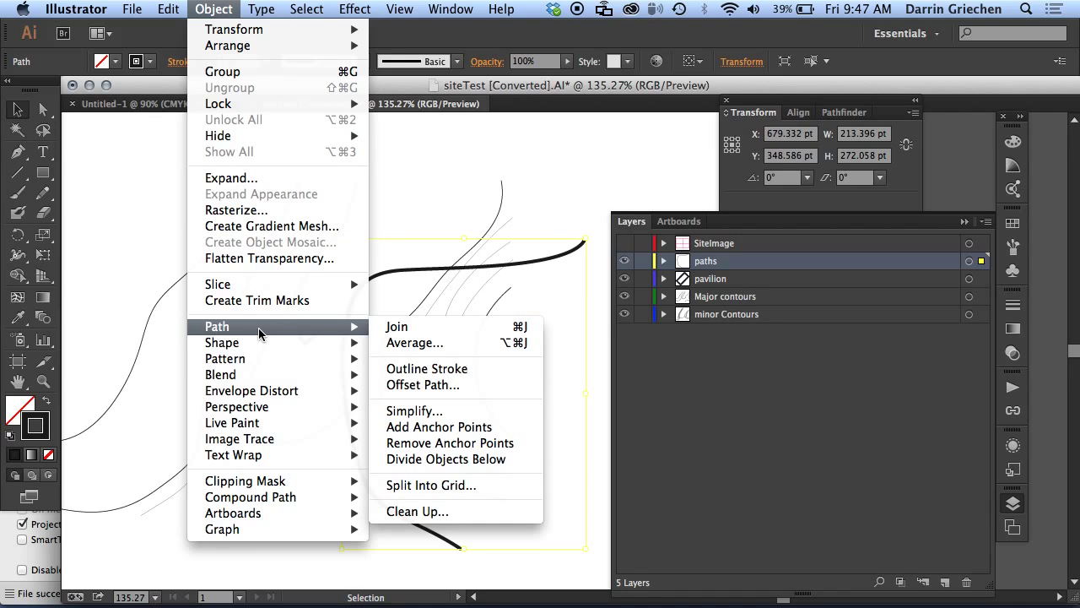
left_click(420, 371)
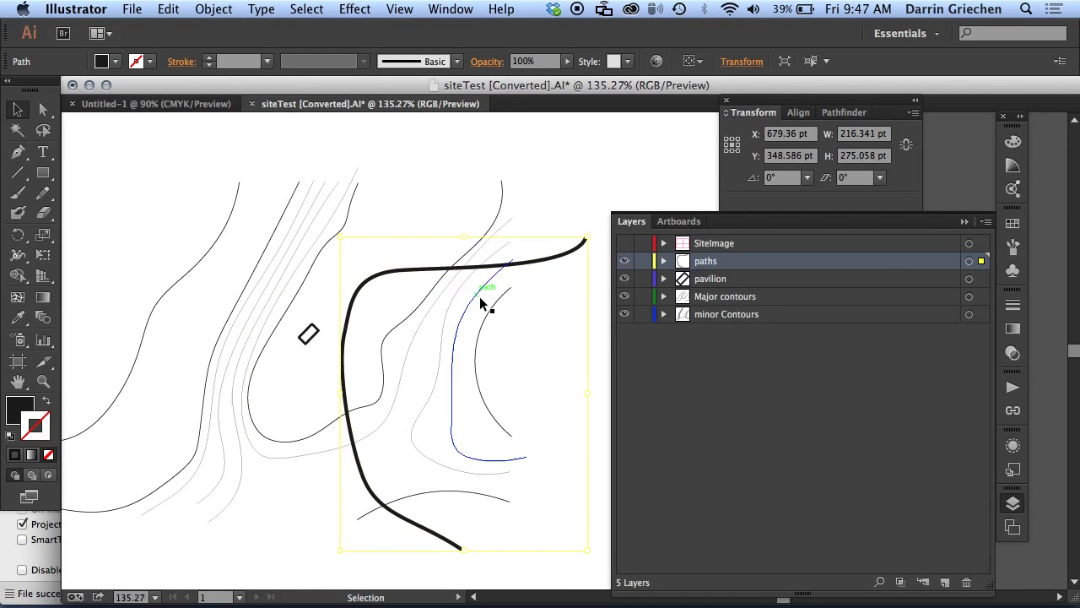
Swap fill and stroke so the road shows as a double line with no fill
left_click(48, 405)
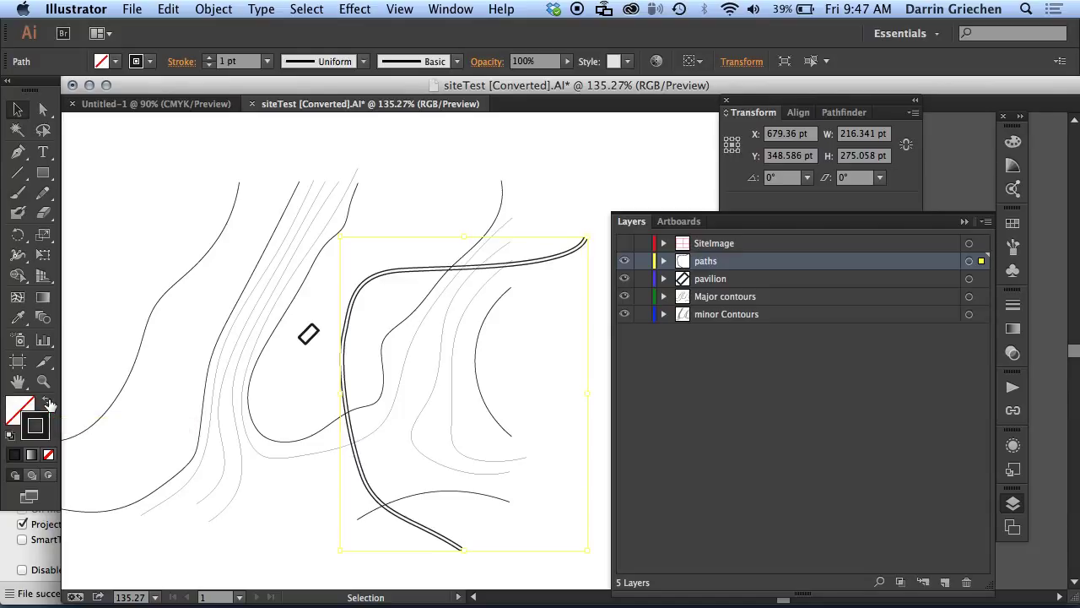
left_click(48, 405)
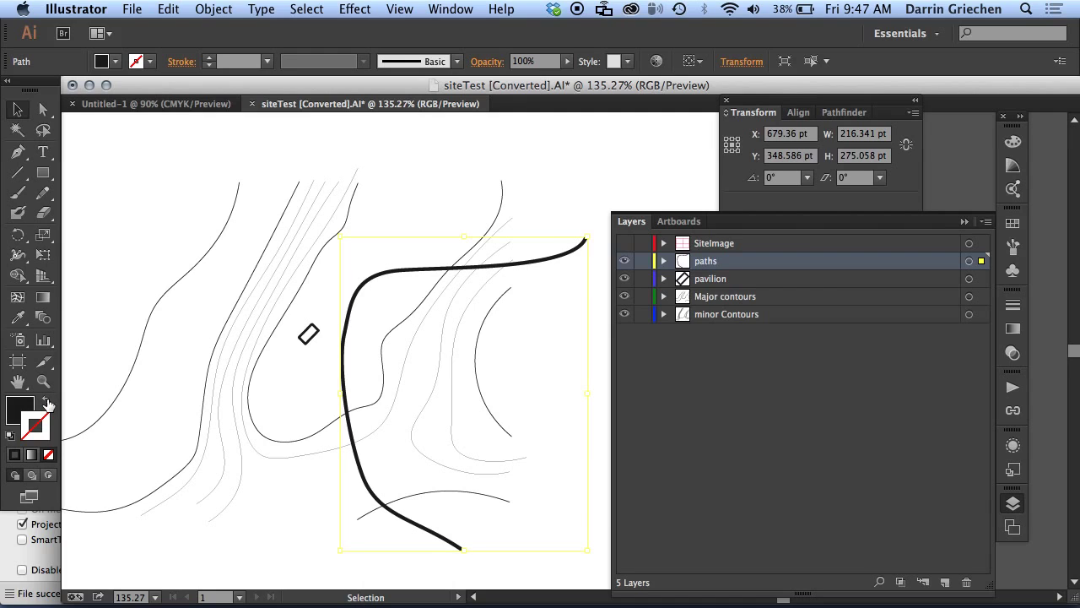
left_click(48, 405)
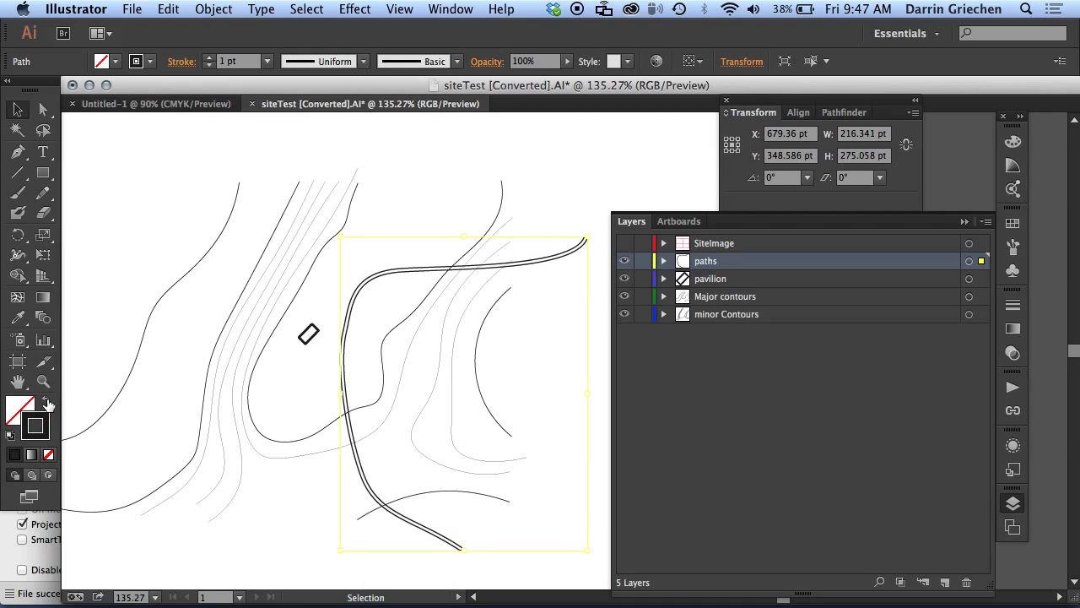
left_click(417, 208)
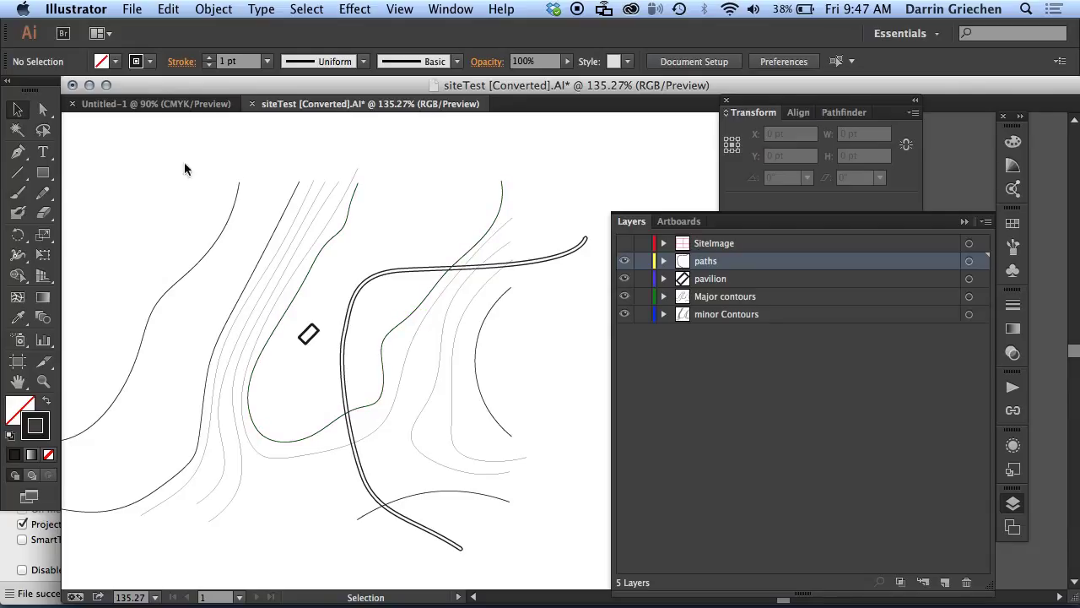
Draw a second Pen path running from the top down the site's right side
left_click(18, 152)
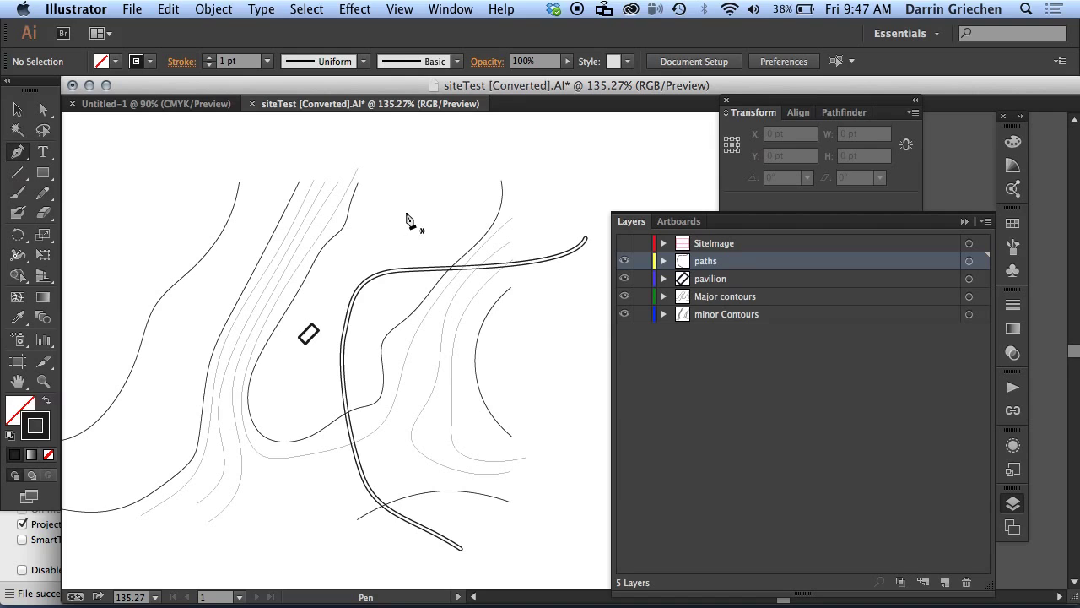
left_click_drag(399, 200, 422, 243)
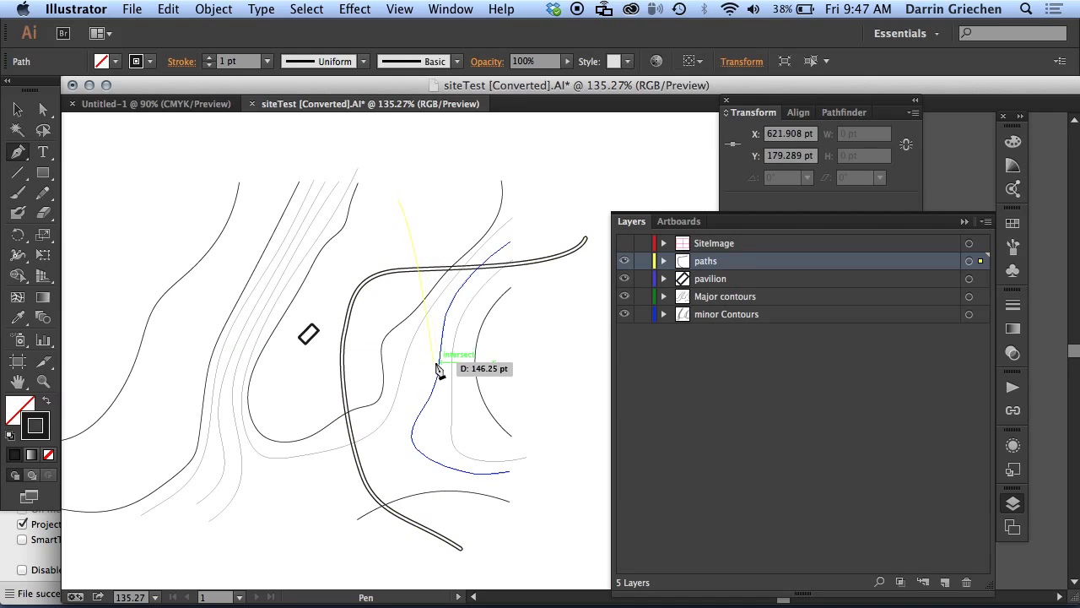
left_click_drag(429, 361, 429, 404)
left_click(524, 499)
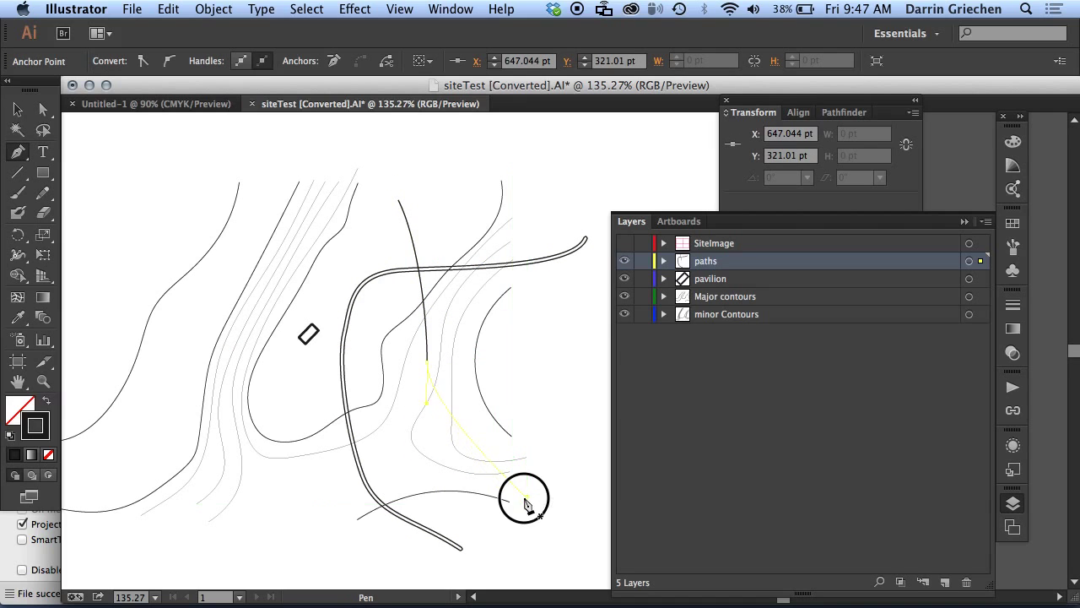
left_click_drag(524, 500, 553, 517)
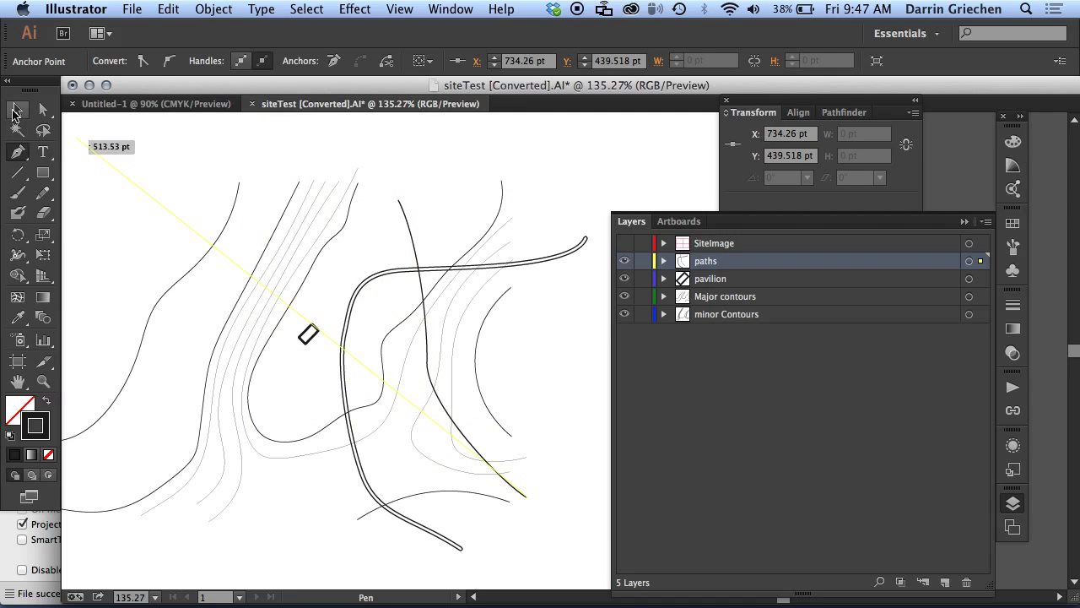
left_click(15, 111)
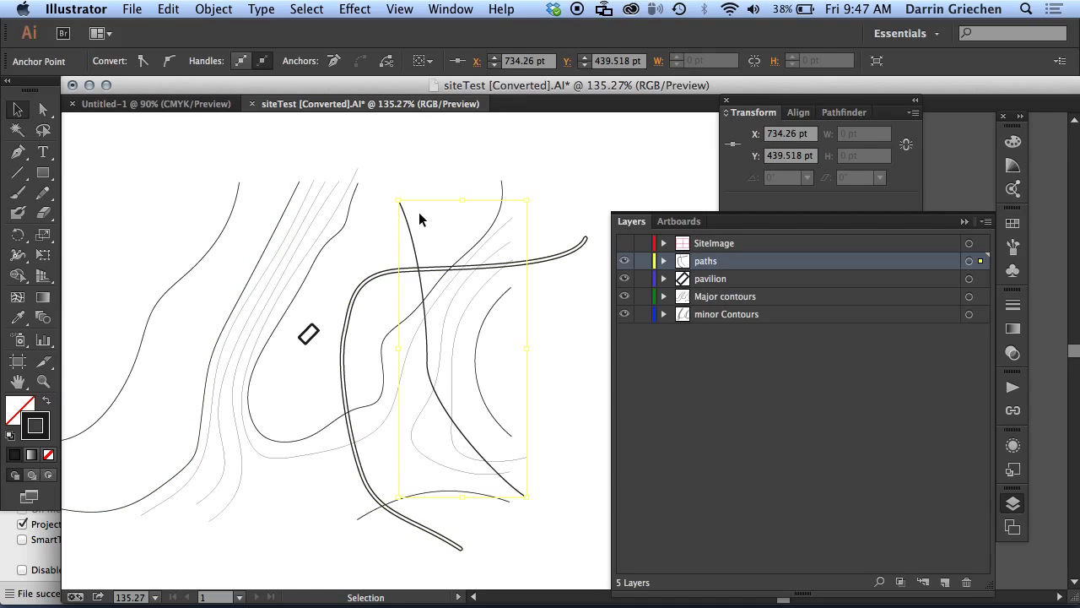
left_click(425, 146)
Set the vertical path's stroke weight to 4 pt
left_click(414, 233)
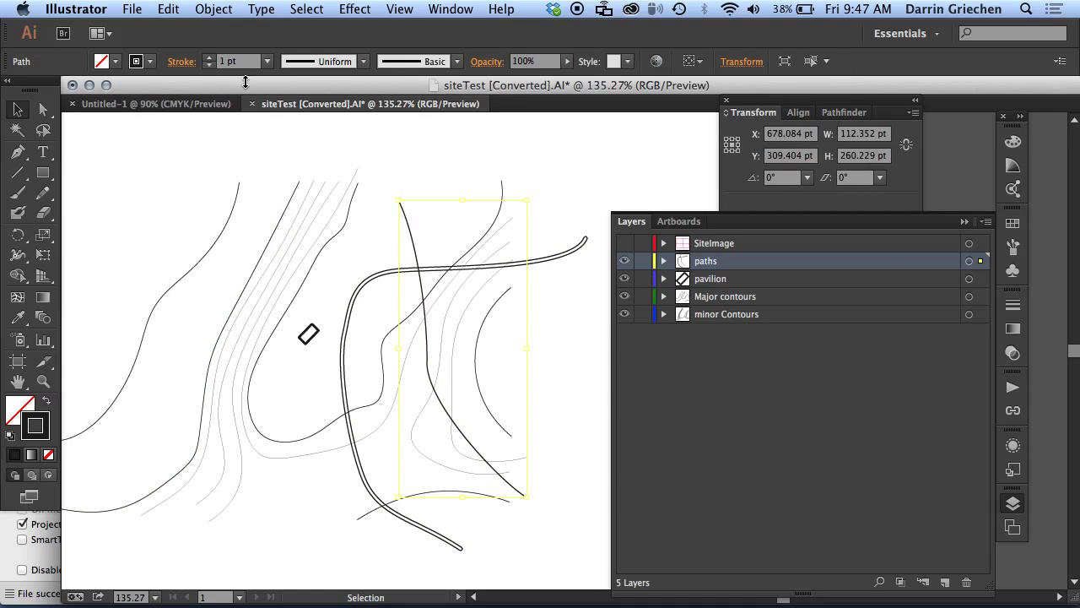
left_click(209, 57)
left_click(208, 56)
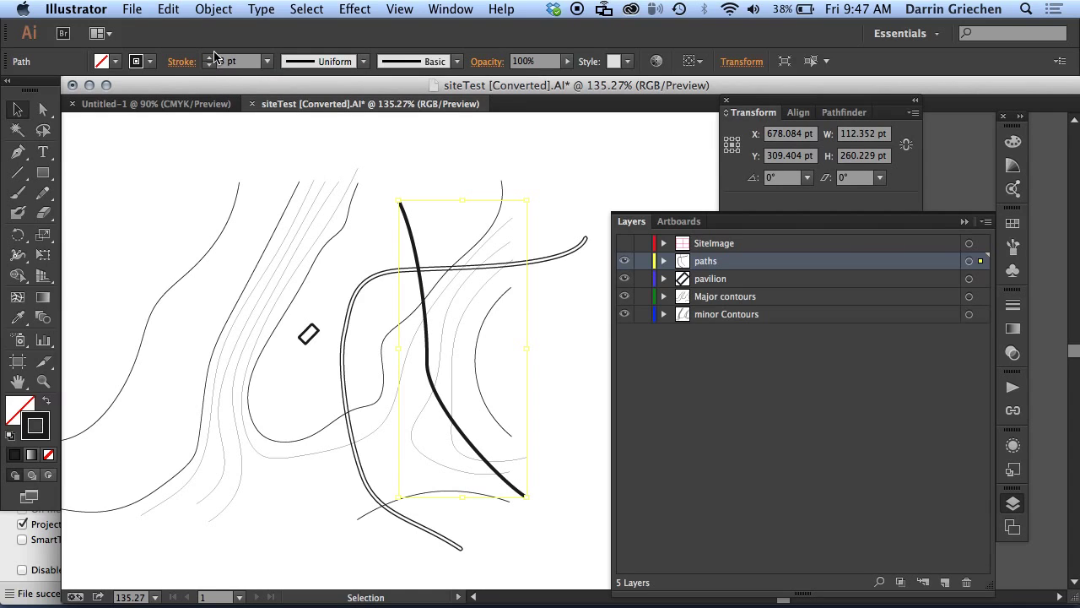
left_click(209, 57)
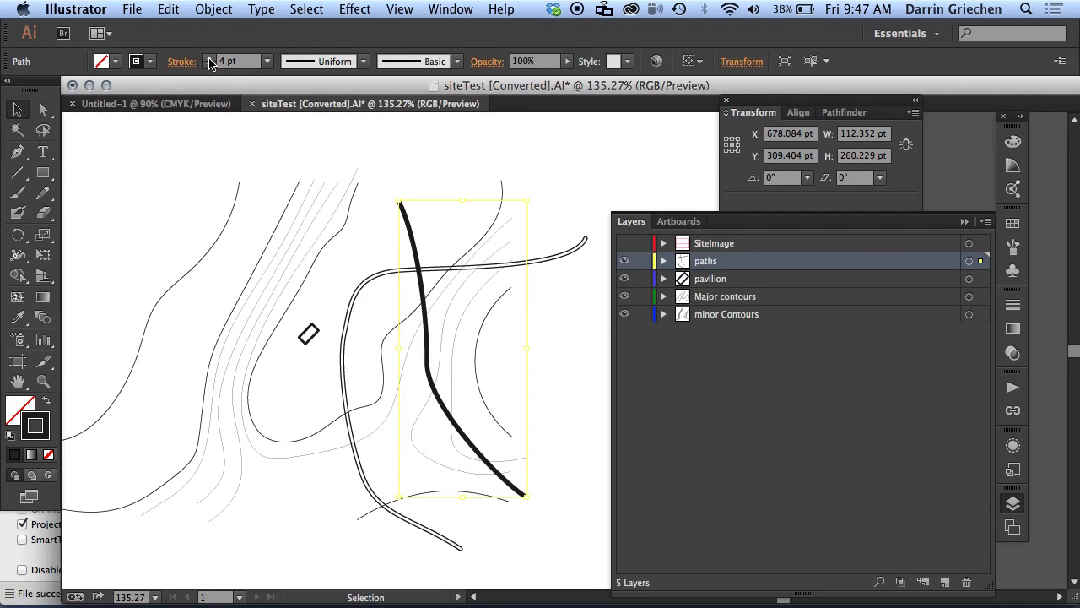
left_click(471, 156)
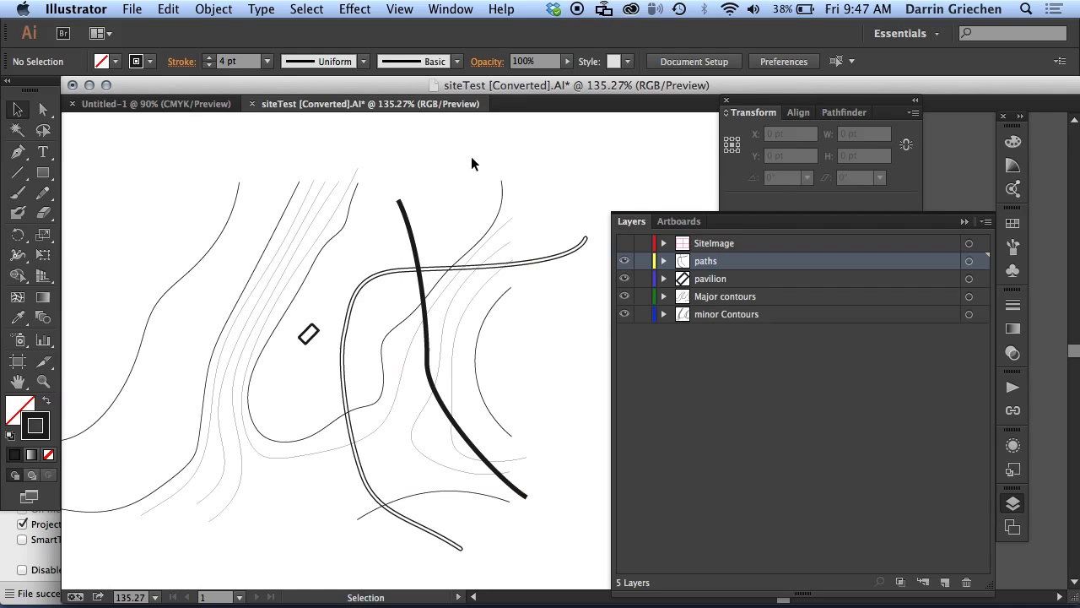
left_click(413, 215)
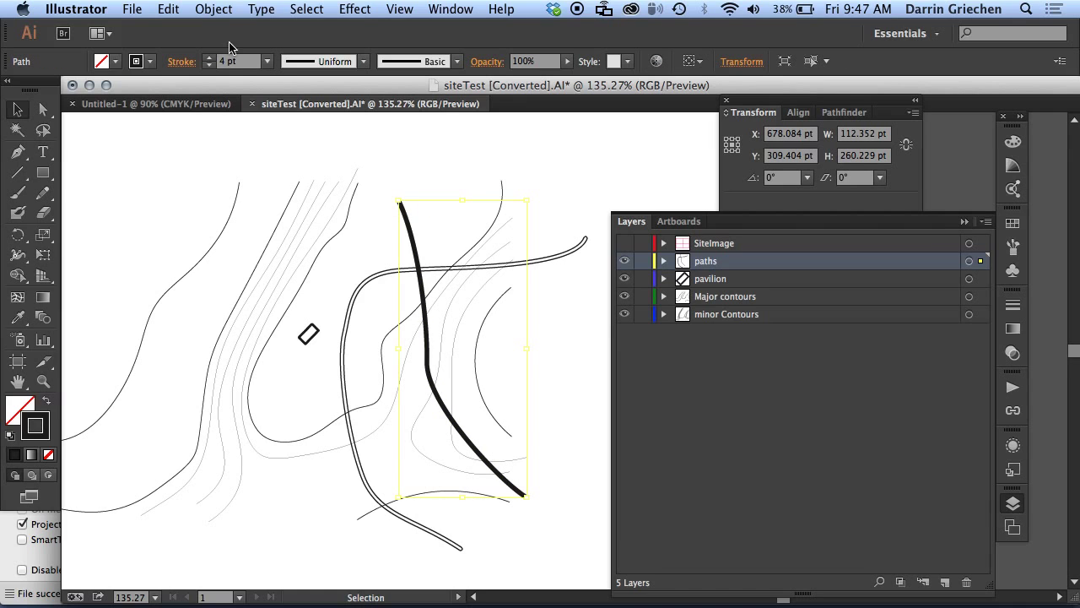
left_click(224, 15)
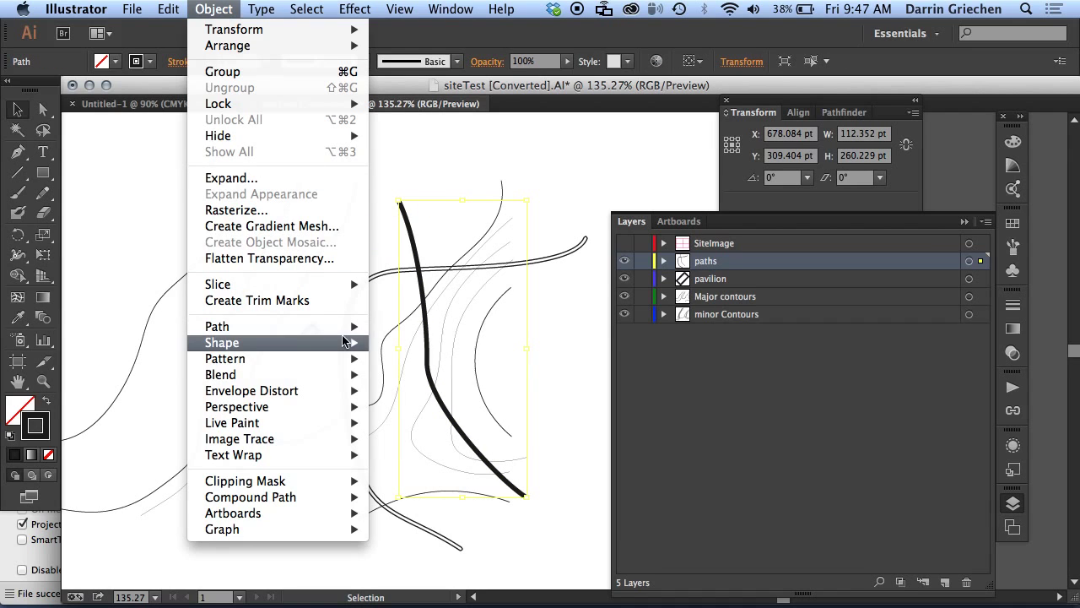
Outline the vertical path's stroke and swap fill and stroke into a double line
mouse_move(344, 331)
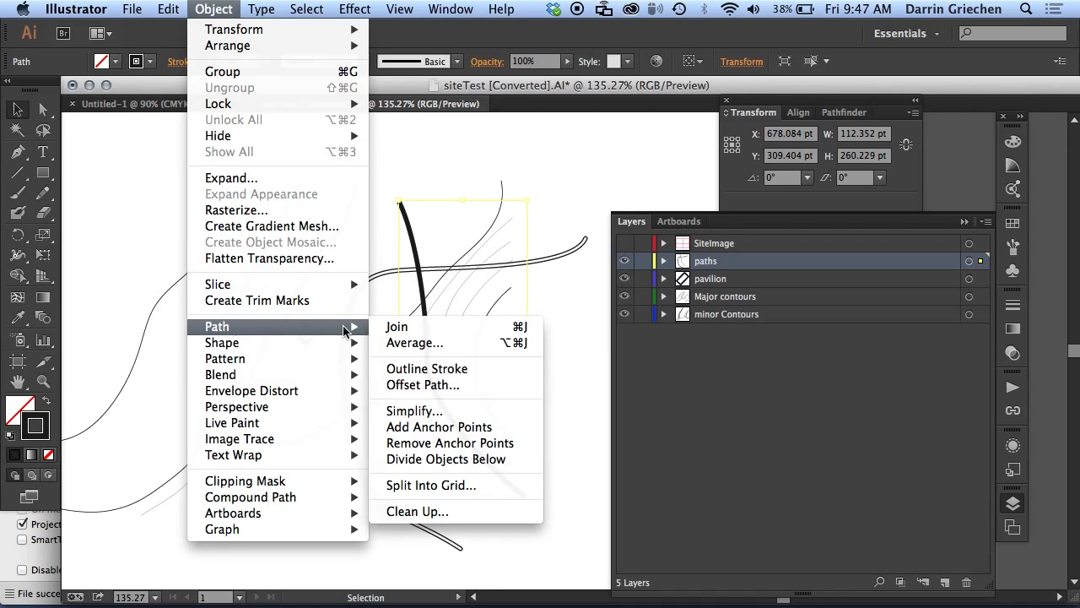
left_click(430, 372)
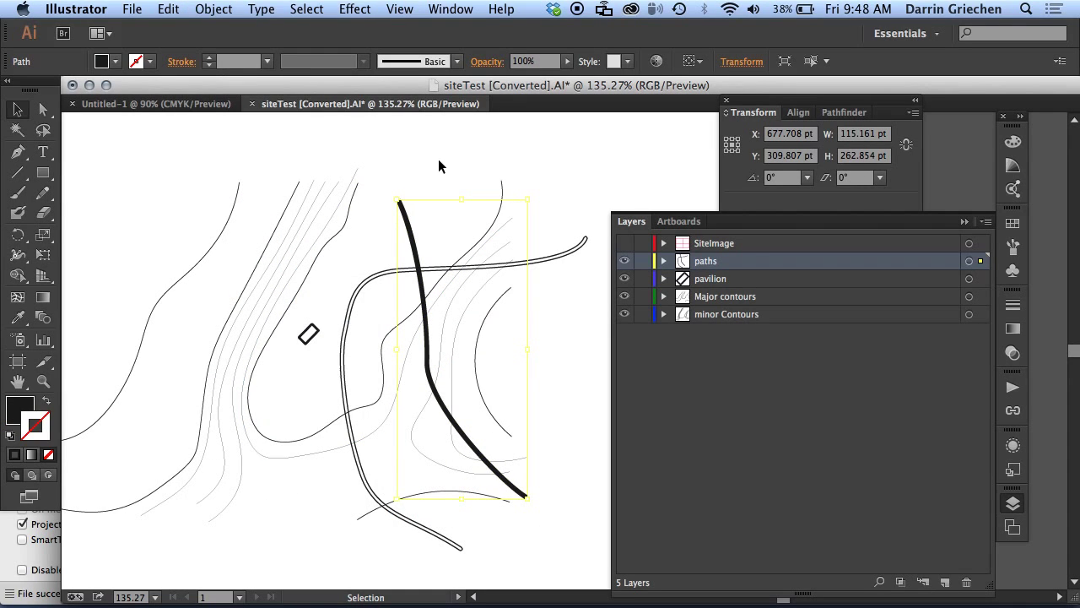
left_click(47, 404)
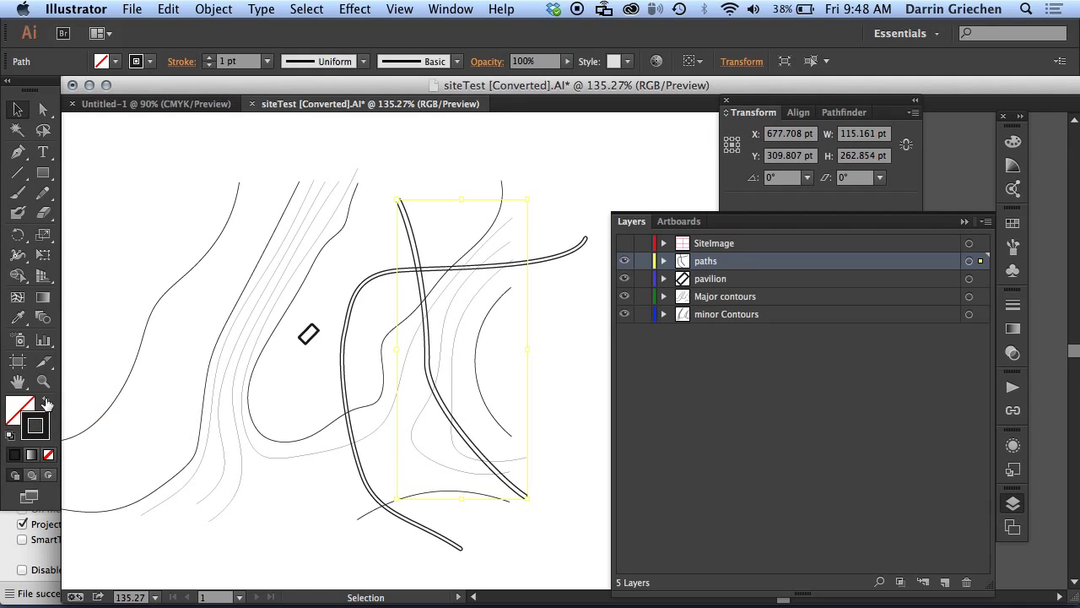
Select both the outlined vertical path and the curved road path
left_click(452, 161)
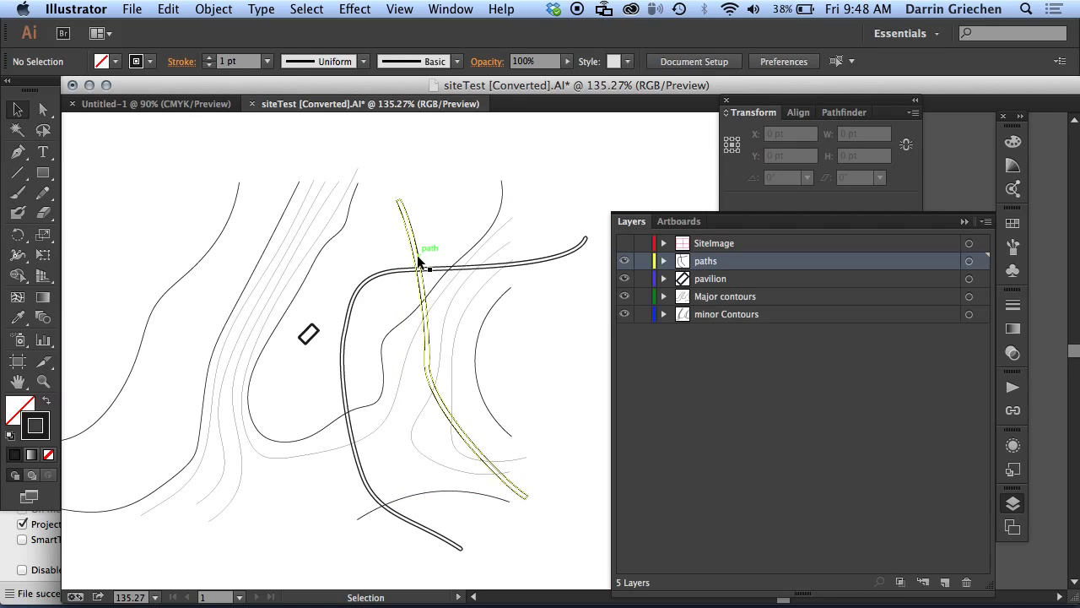
left_click(418, 260)
left_click(386, 273)
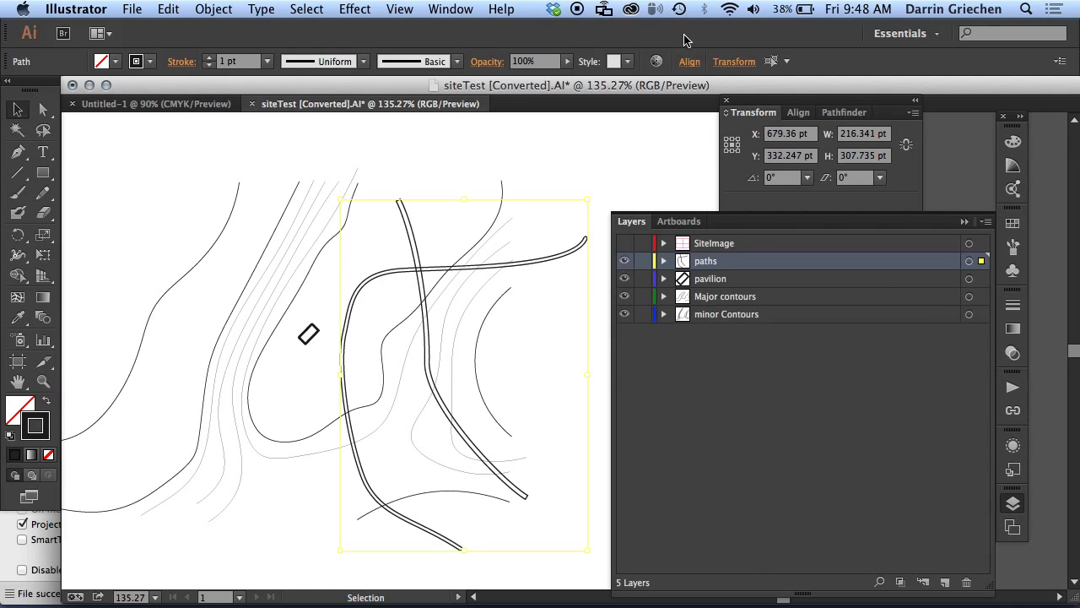
Unite the two crossing double-line paths with Pathfinder, then select the paths layer artwork
left_click(467, 10)
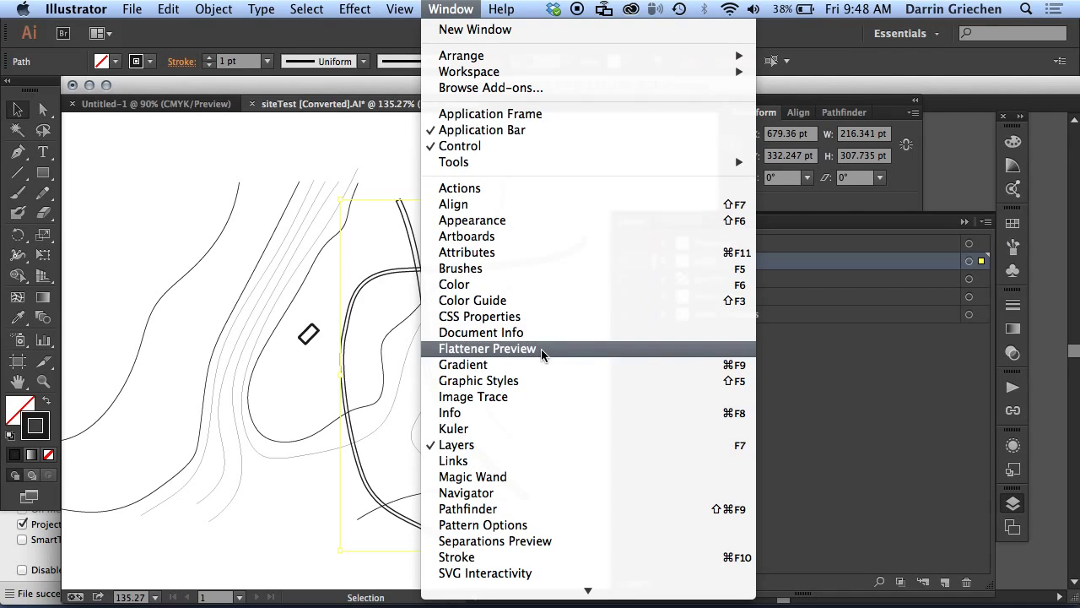
left_click(523, 509)
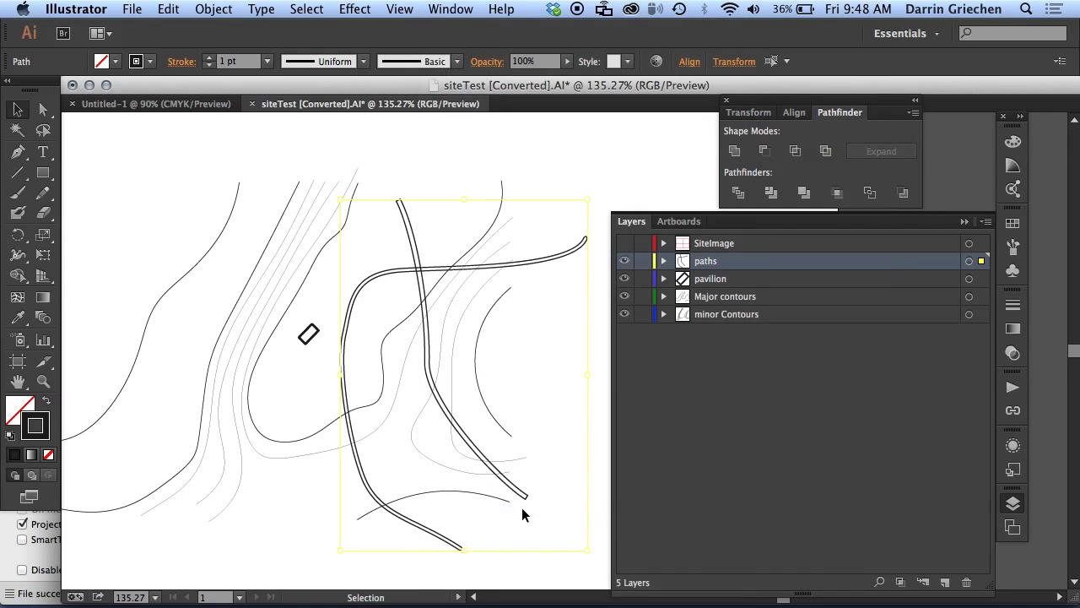
left_click(735, 151)
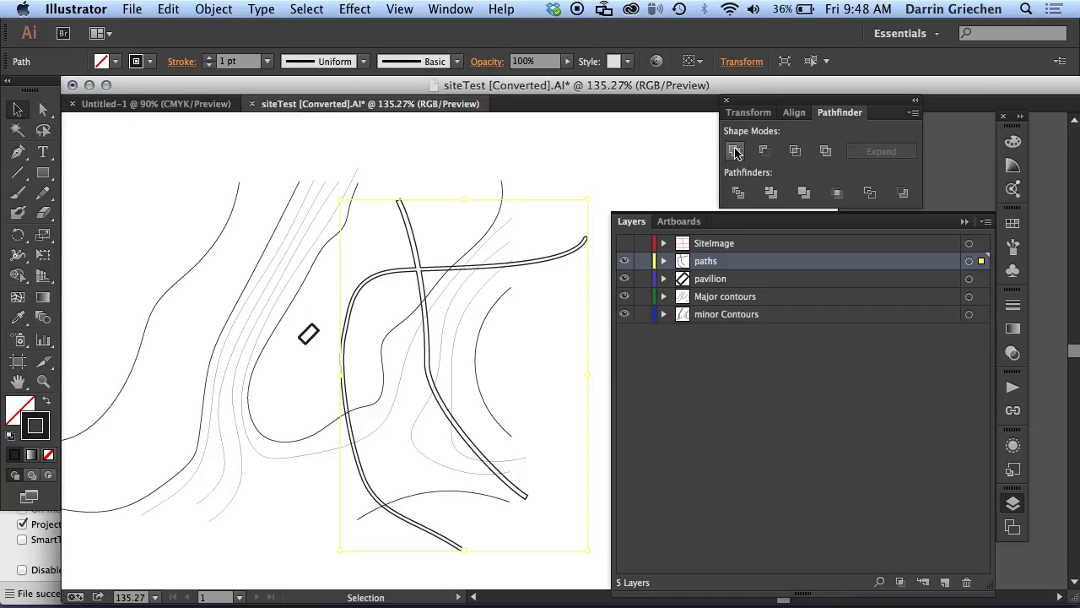
left_click(120, 199)
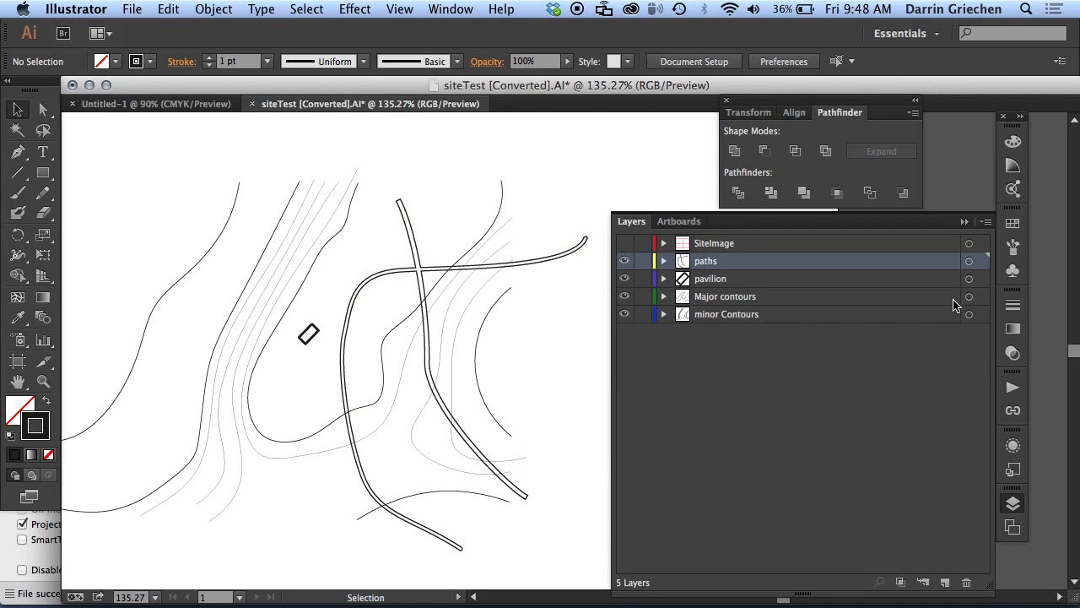
left_click(982, 267)
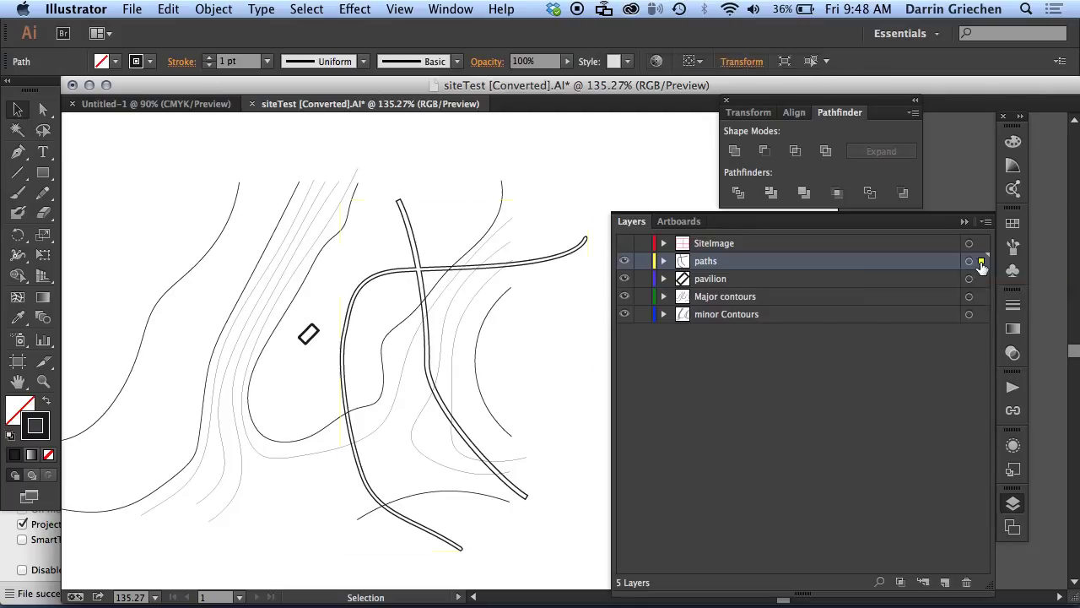
Give the united crossing road shape a white fill
left_click(18, 410)
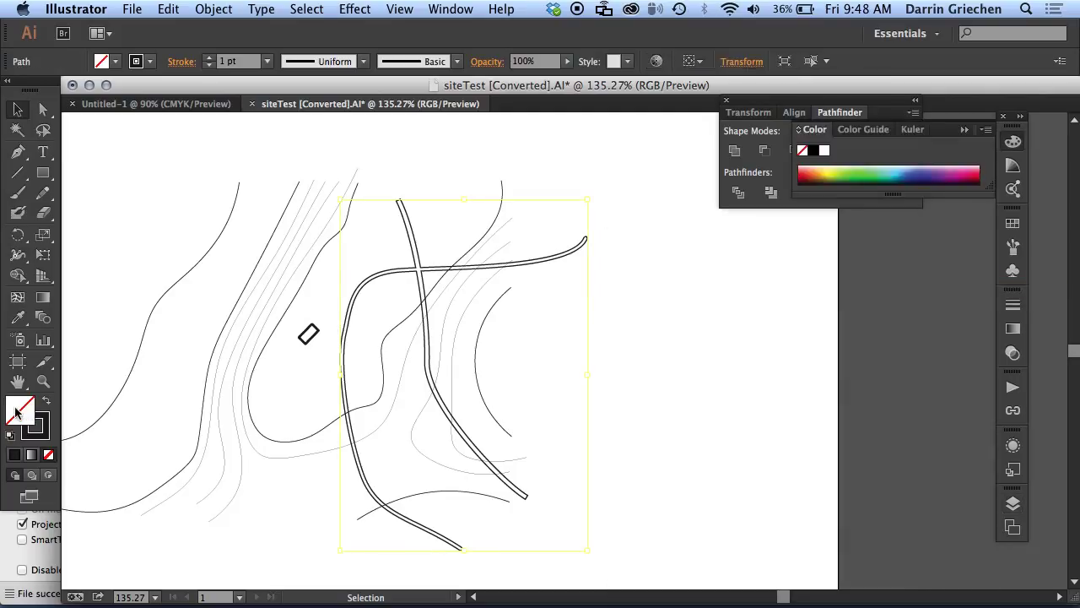
left_click(823, 151)
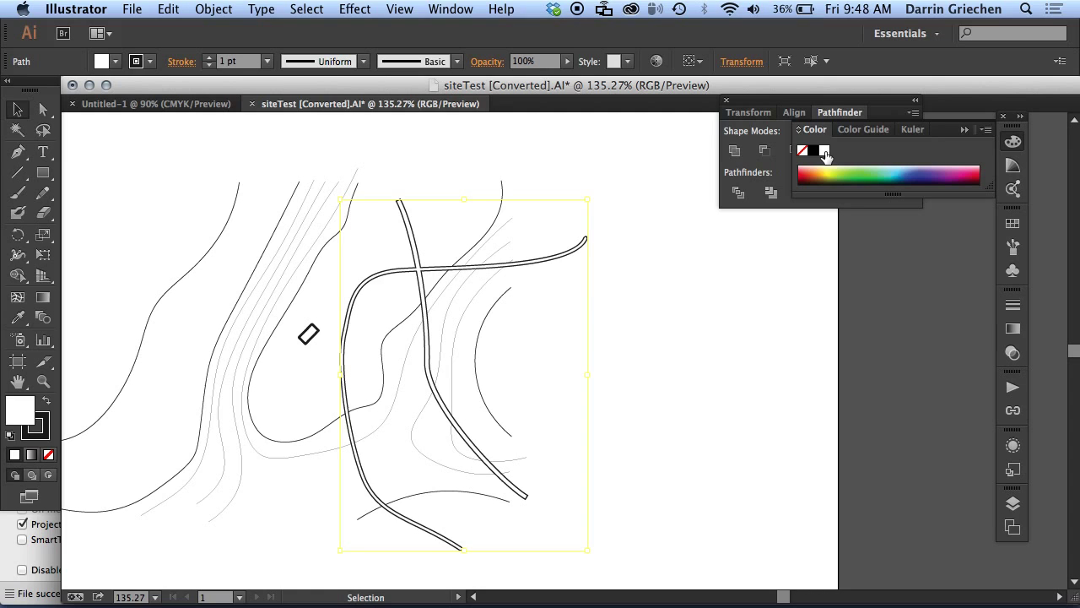
left_click(854, 351)
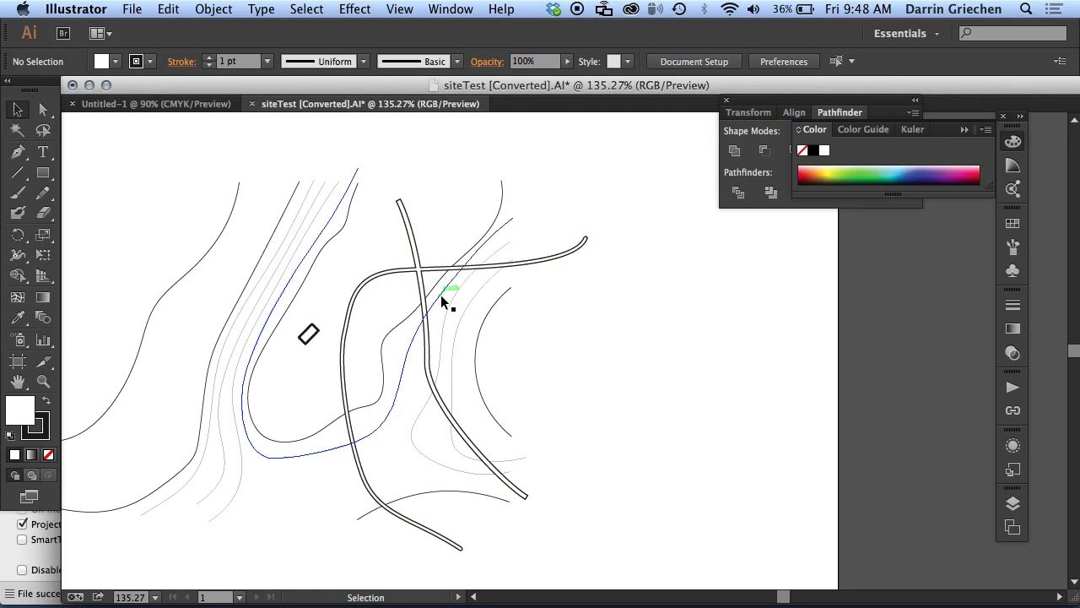
left_click(424, 275)
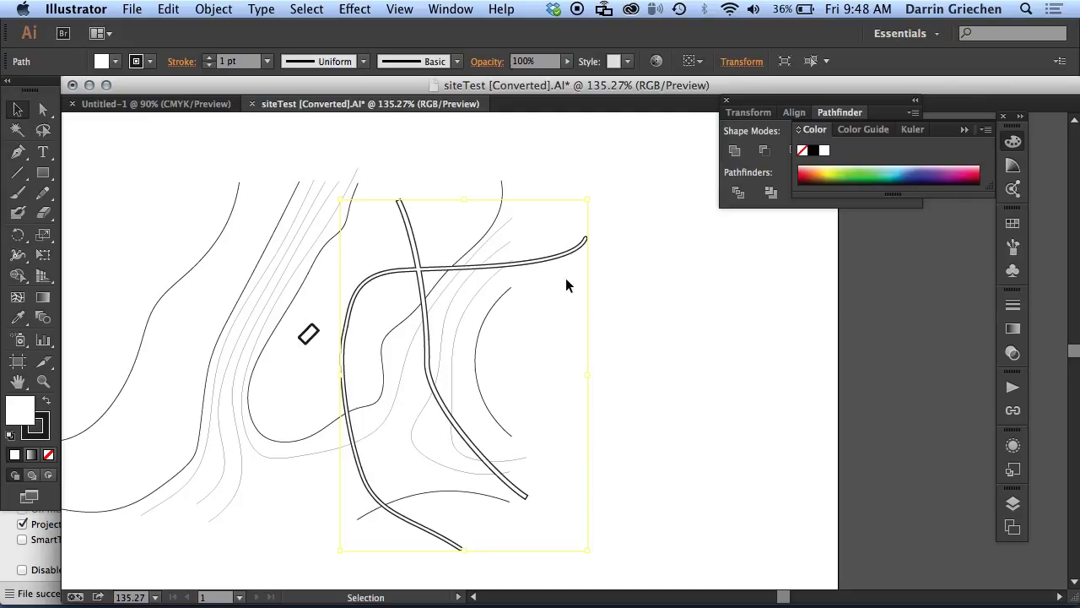
left_click(694, 312)
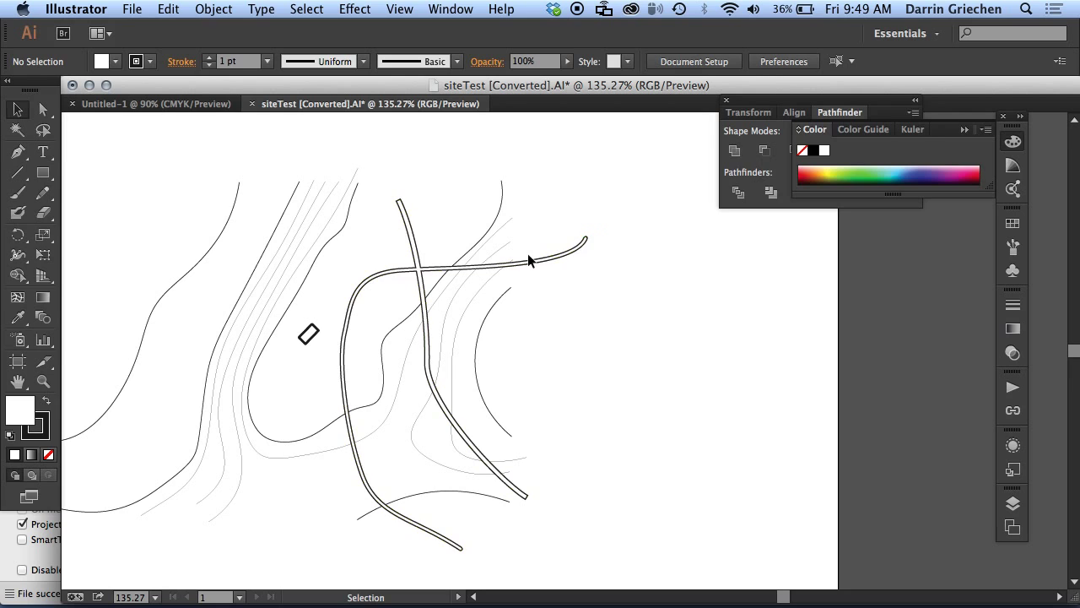
Zoom the finished walkway site drawing out to 93.39%, then show Safari, Rhinoceros and Illustrator in Mission Control
right_click(610, 336)
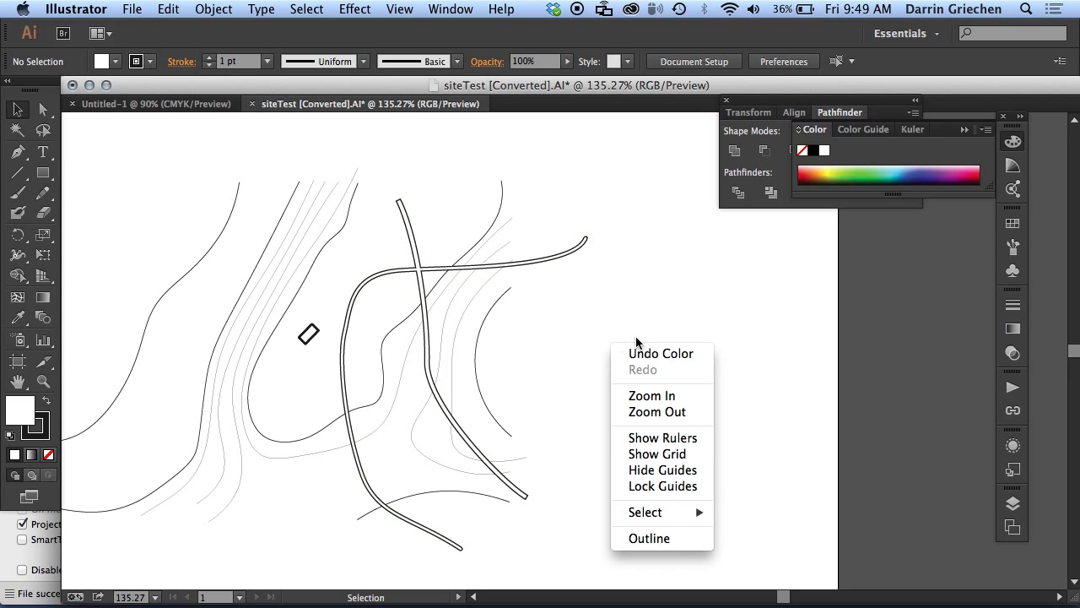
left_click(651, 302)
scroll(651, 301, "down", 1)
scroll(652, 300, "left", 3)
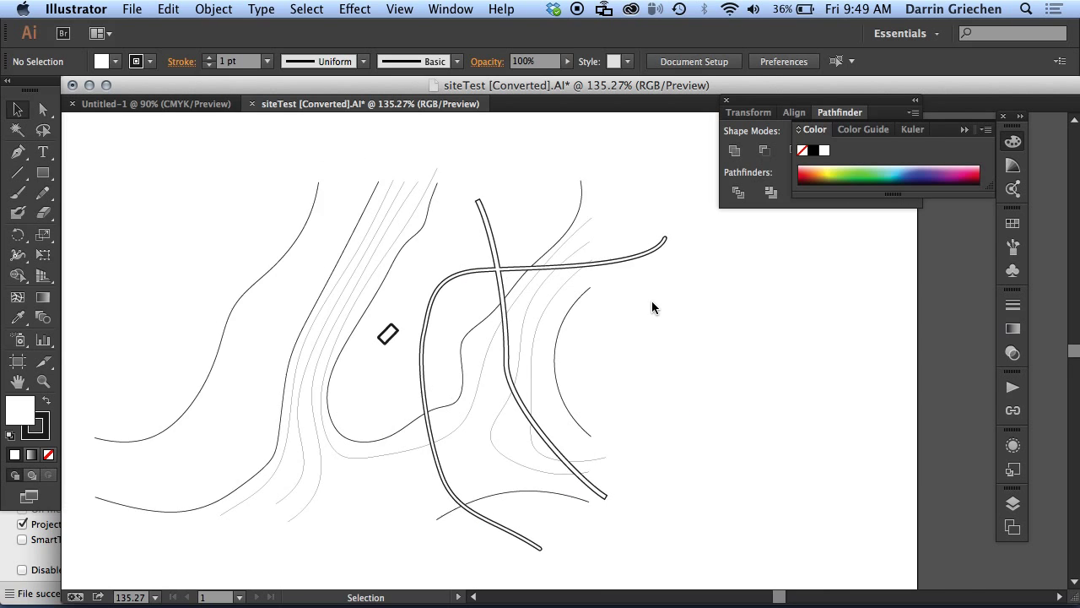
scroll(651, 301, "down", 2)
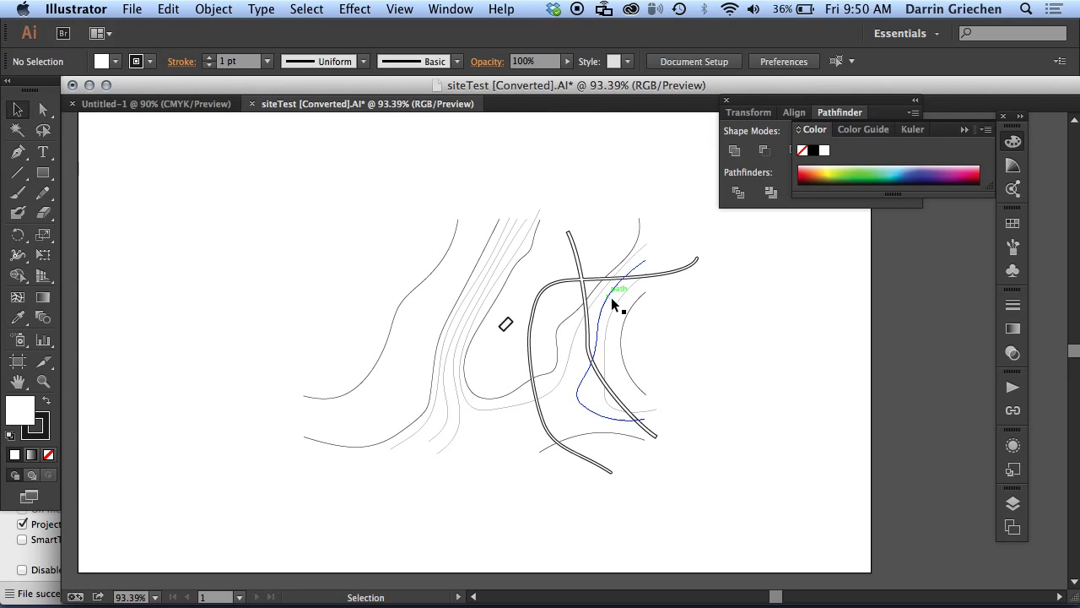
scroll(612, 299, "right", 5)
scroll(611, 299, "down", 2)
scroll(612, 300, "left", 1)
scroll(612, 300, "up", 3)
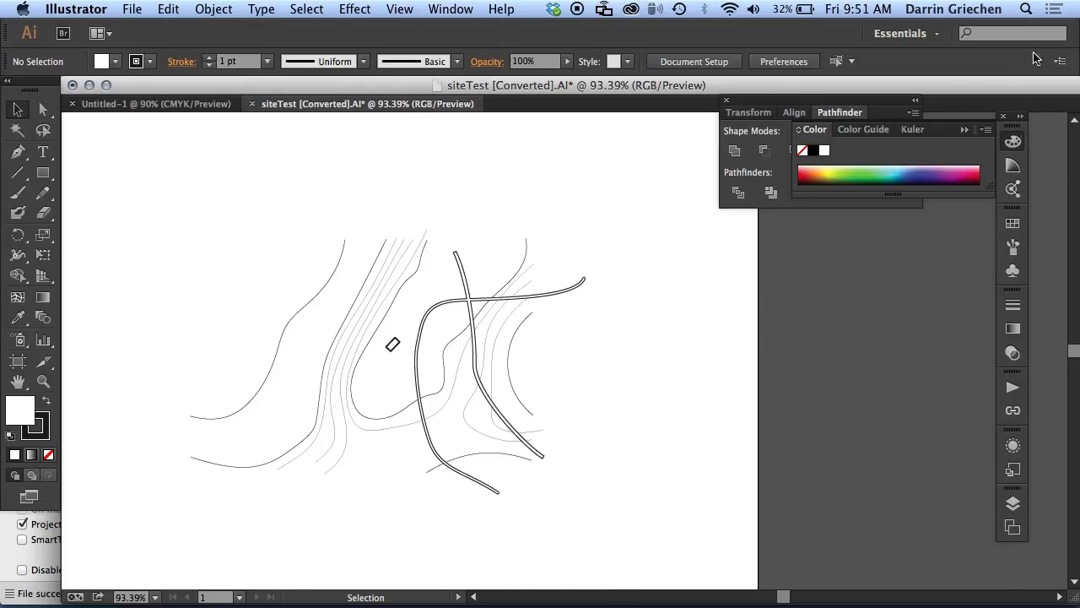
key("ctrl+Up")
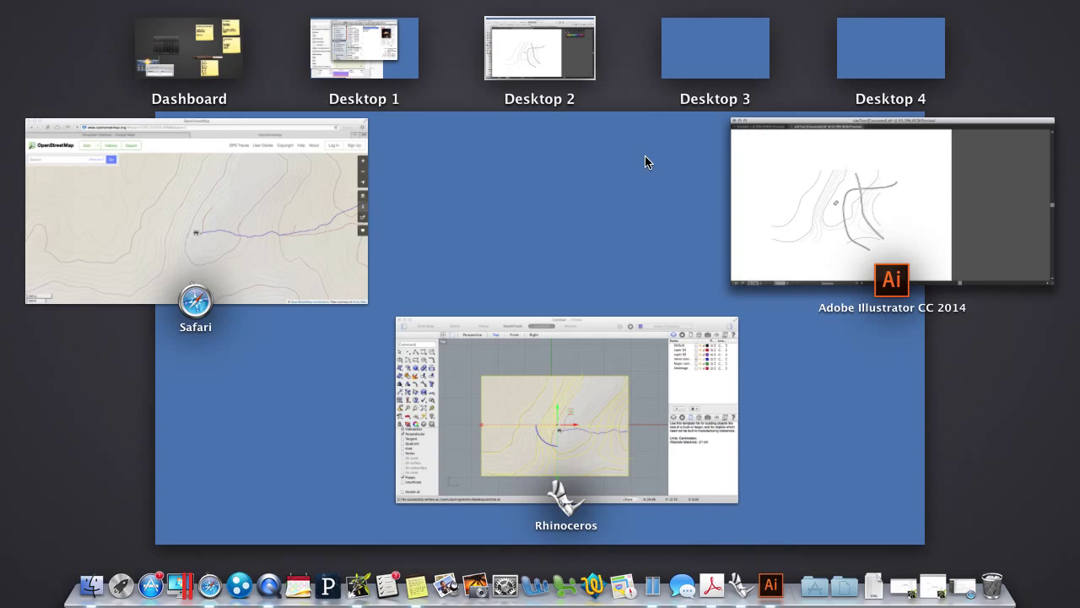